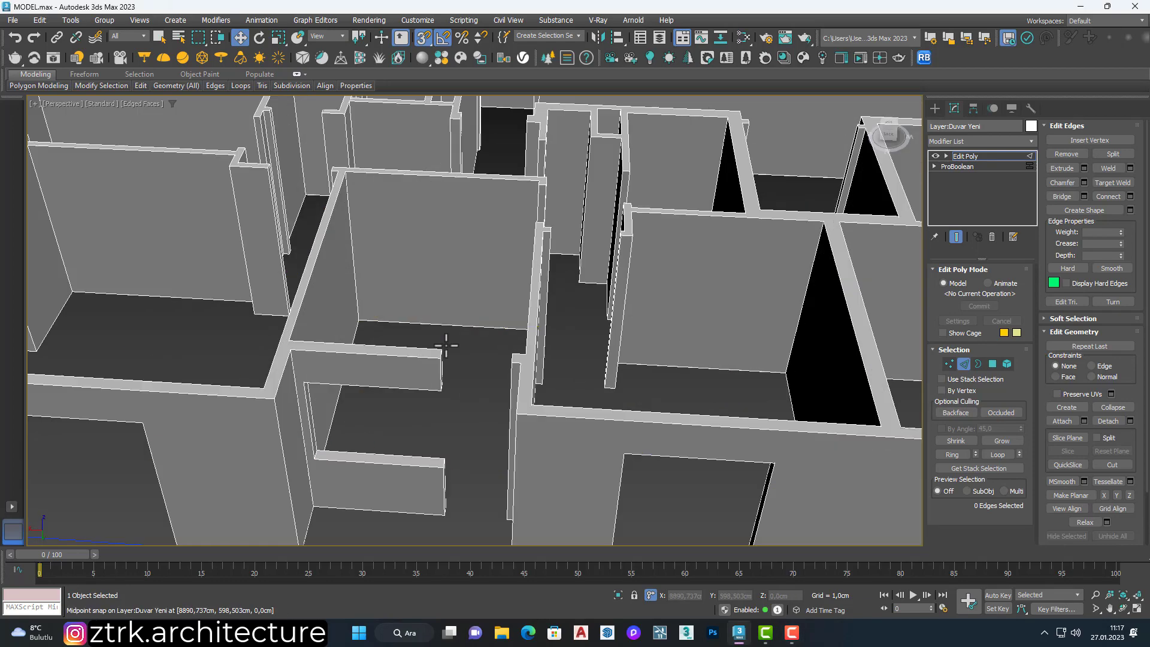
Connect the first doorway's wall-end edges and bridge the facing faces into a lintel.
scroll(449, 341, "up", 3)
middle_click_drag(457, 354, 432, 329)
scroll(431, 329, "up", 3)
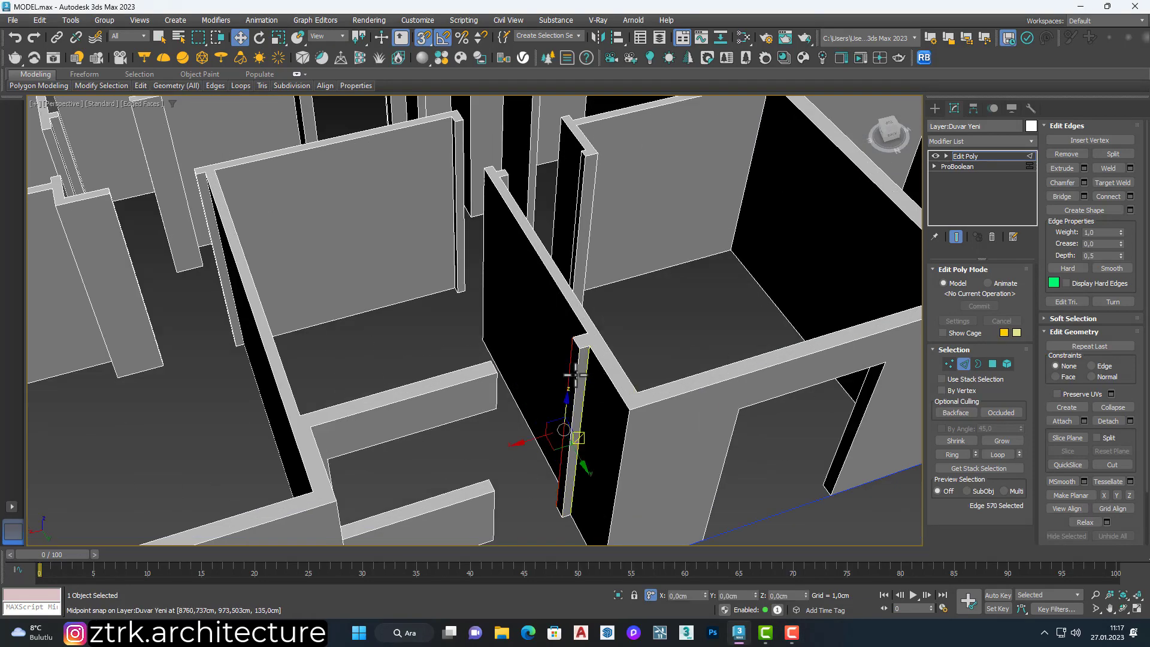
right_click(559, 436)
left_click(567, 414)
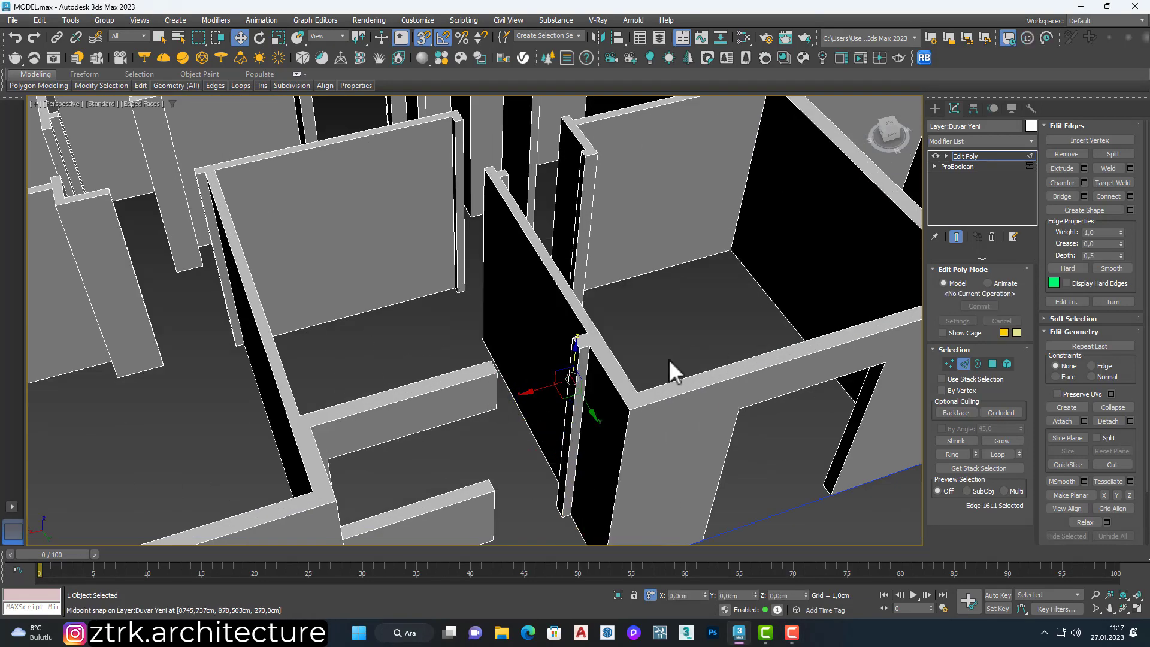
key("4")
middle_click_drag(671, 371, 602, 332, "alt")
scroll(602, 333, "up", 3)
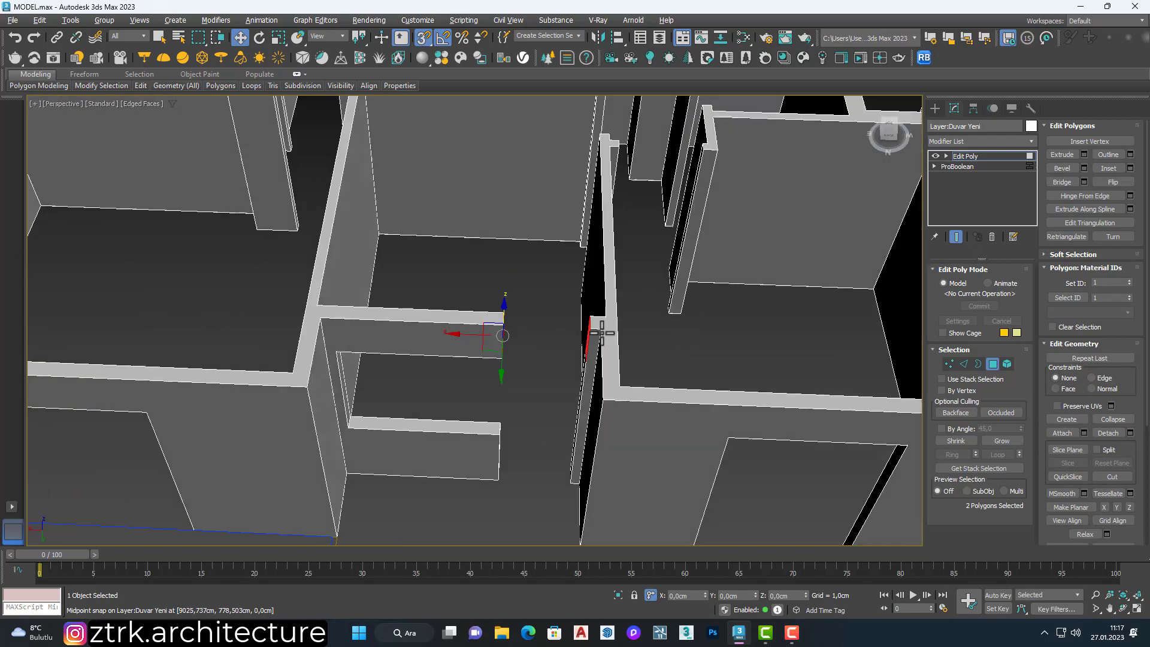
left_click(1068, 182)
scroll(717, 372, "down", 5)
middle_click_drag(717, 372, 578, 359, "alt")
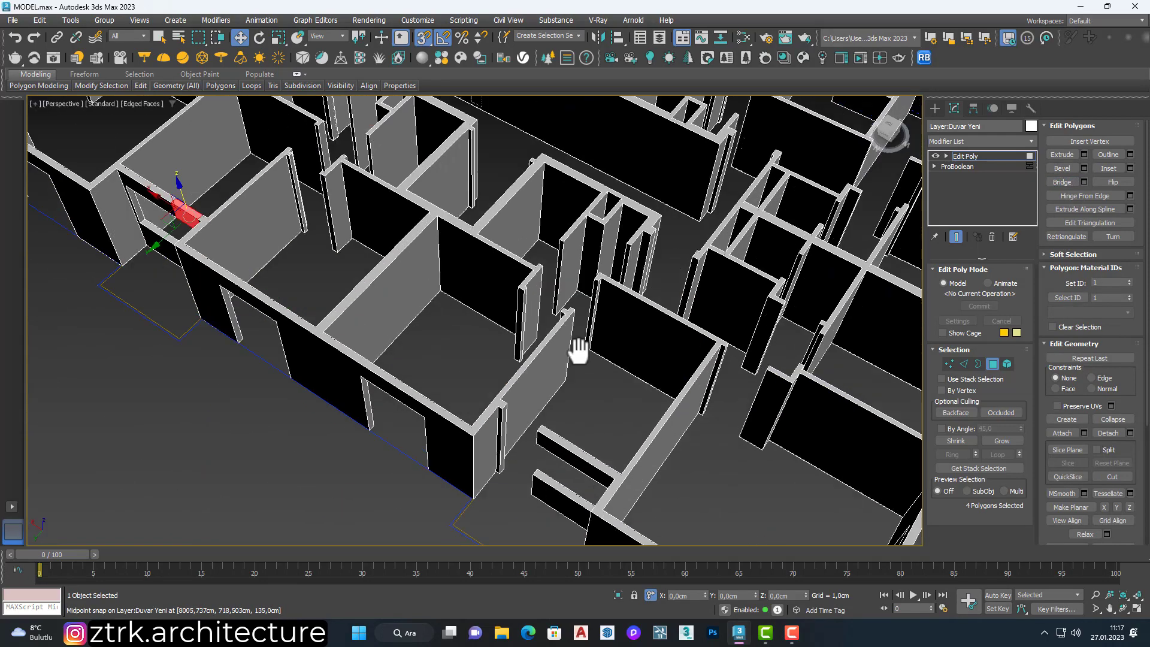
scroll(409, 356, "up", 5)
scroll(409, 357, "up", 3)
Split the second doorway's wall ends and bridge their facing faces into a lintel.
key("2")
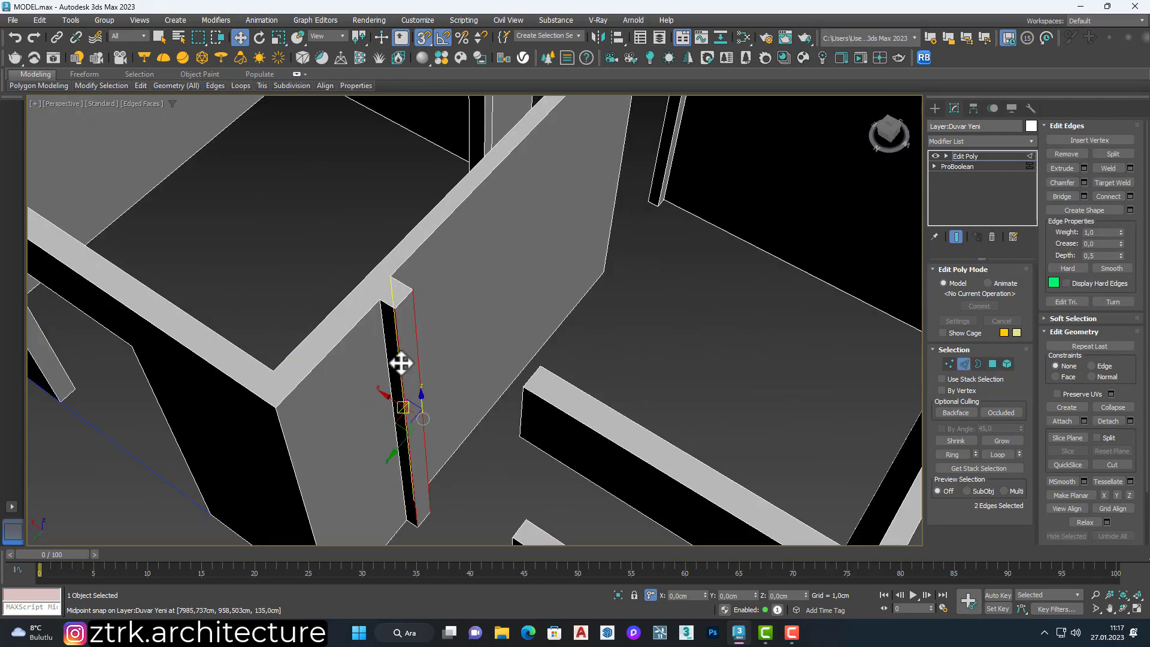
scroll(401, 363, "down", 5)
right_click(431, 359)
left_click(467, 404)
scroll(467, 404, "up", 5)
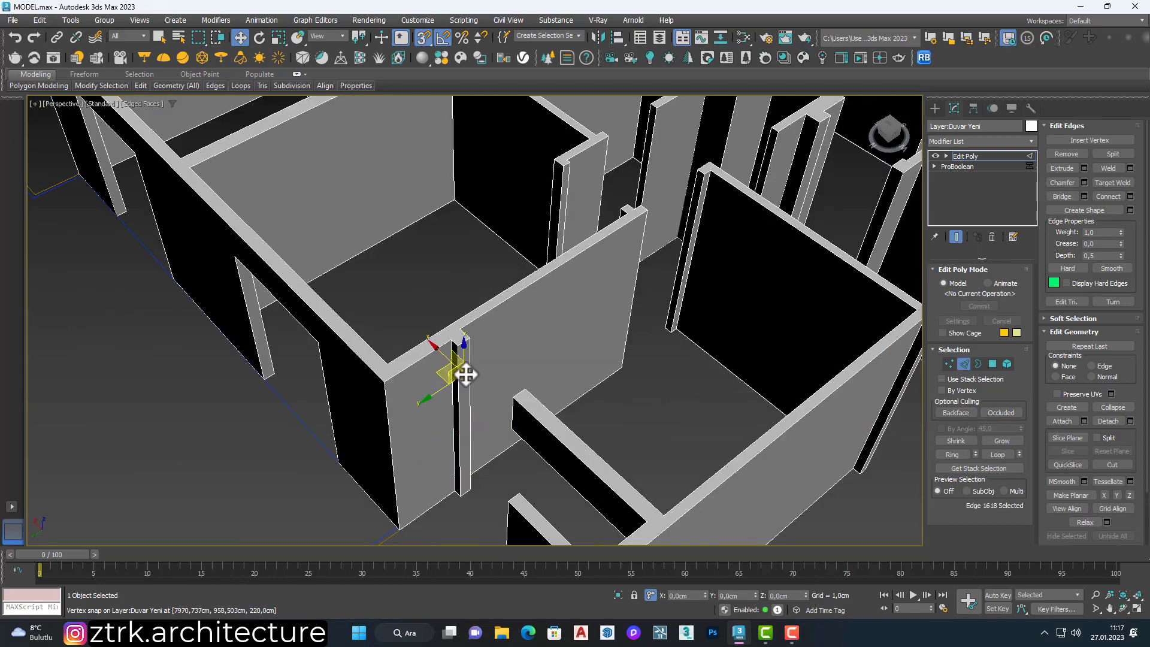
key("4")
scroll(465, 359, "down", 5)
scroll(509, 420, "up", 6)
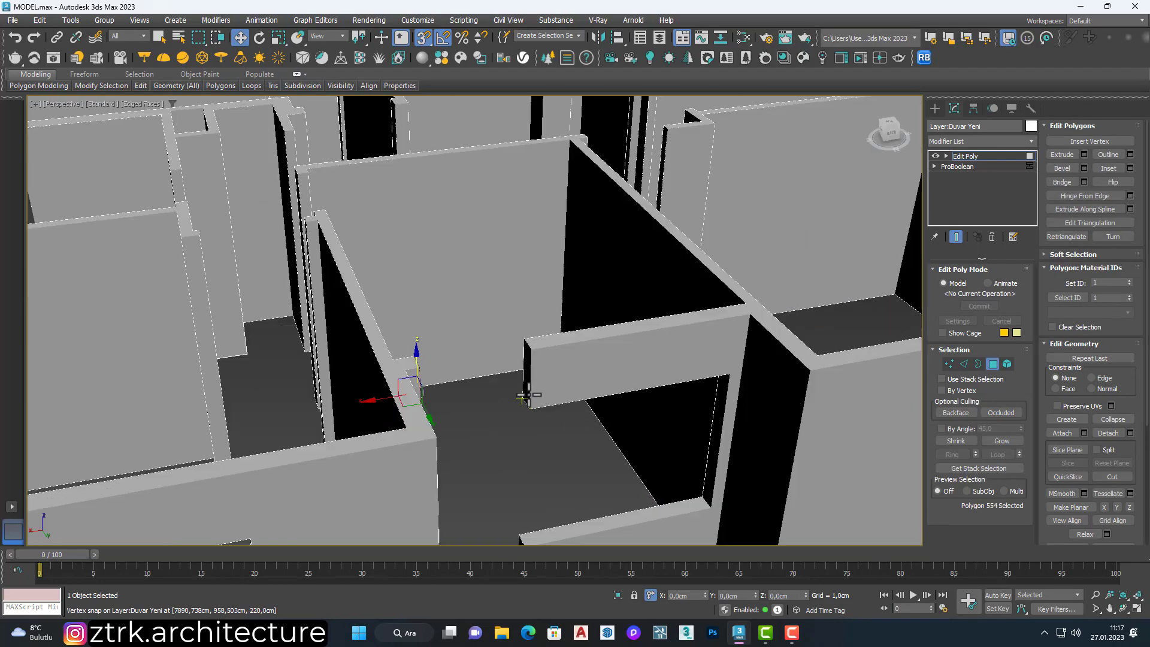
middle_click_drag(545, 363, 599, 339, "alt")
left_click(1065, 182)
scroll(534, 461, "down", 5)
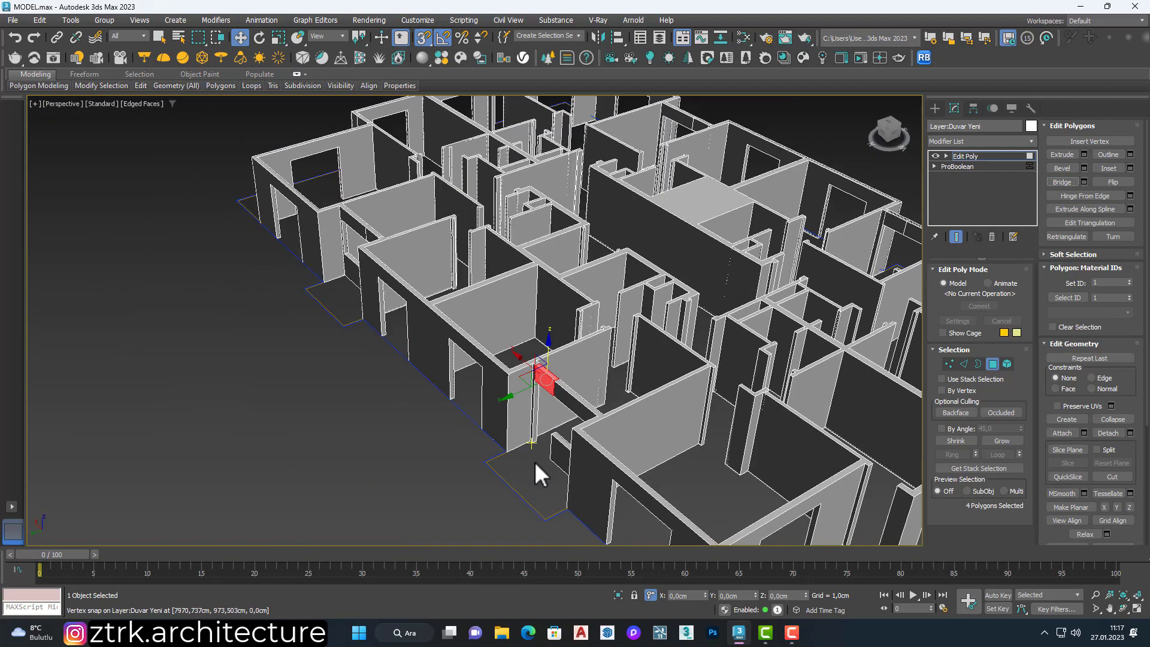
middle_click_drag(535, 461, 649, 420, "alt")
scroll(519, 408, "up", 4)
scroll(519, 409, "up", 4)
Connect the edges at both wall ends of the next doorway.
key("2")
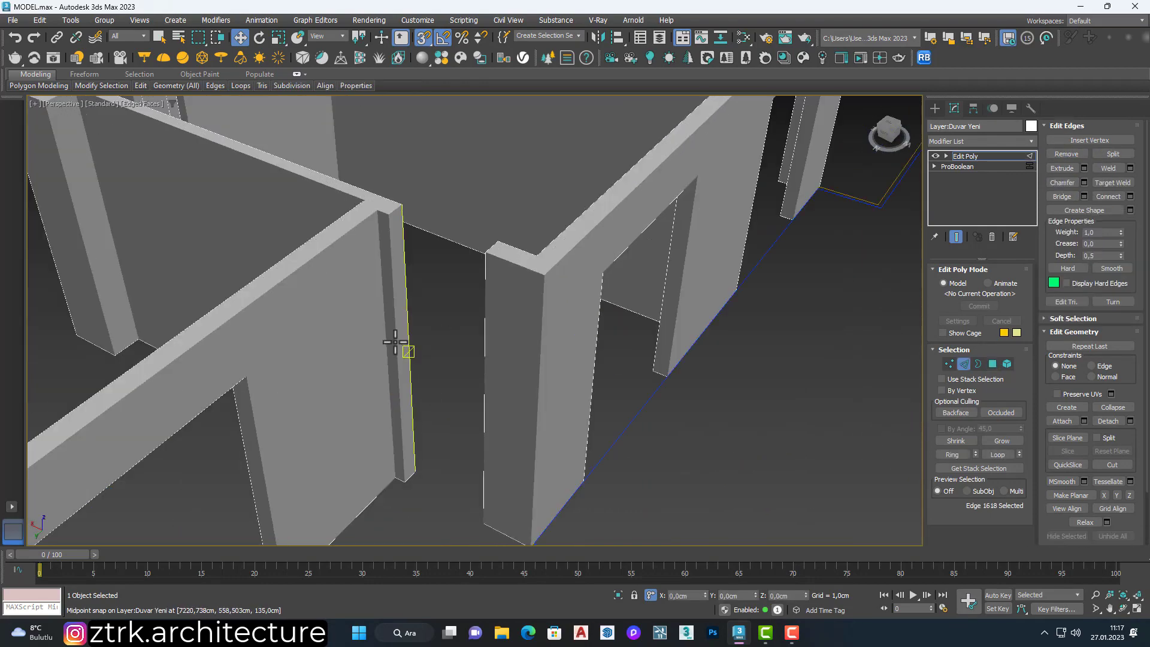
mouse_move(420, 323)
middle_mouse_down("alt")
mouse_move(467, 296)
mouse_move(410, 307)
middle_mouse_up("alt")
left_click(456, 279, "ctrl")
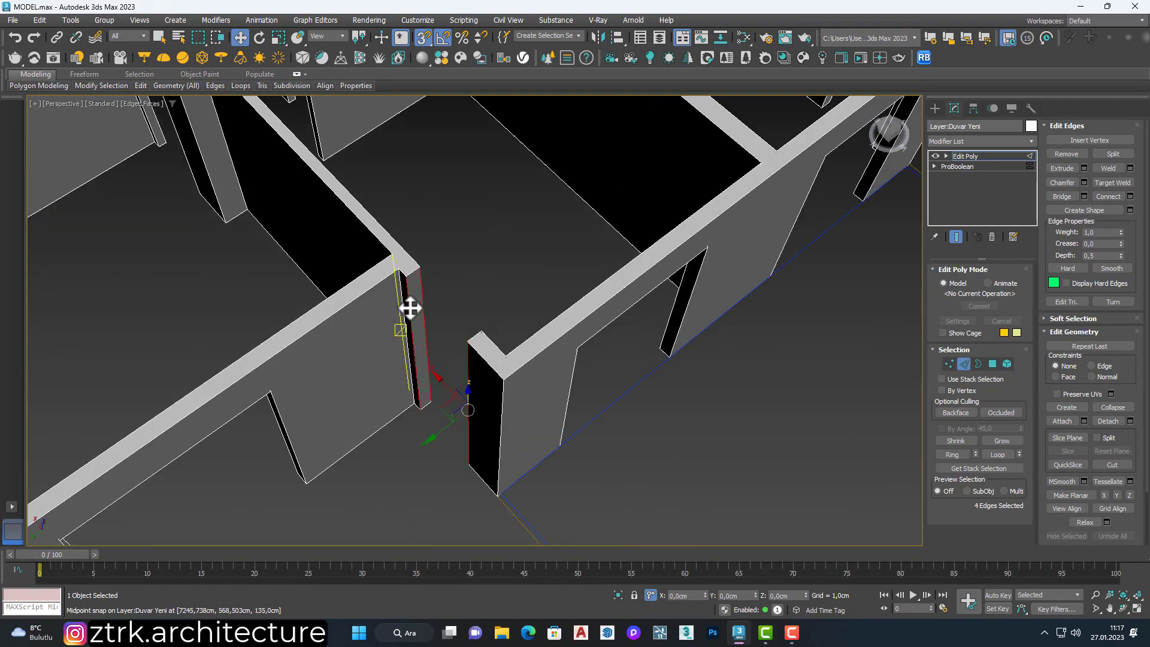
right_click(441, 359)
left_click(403, 412)
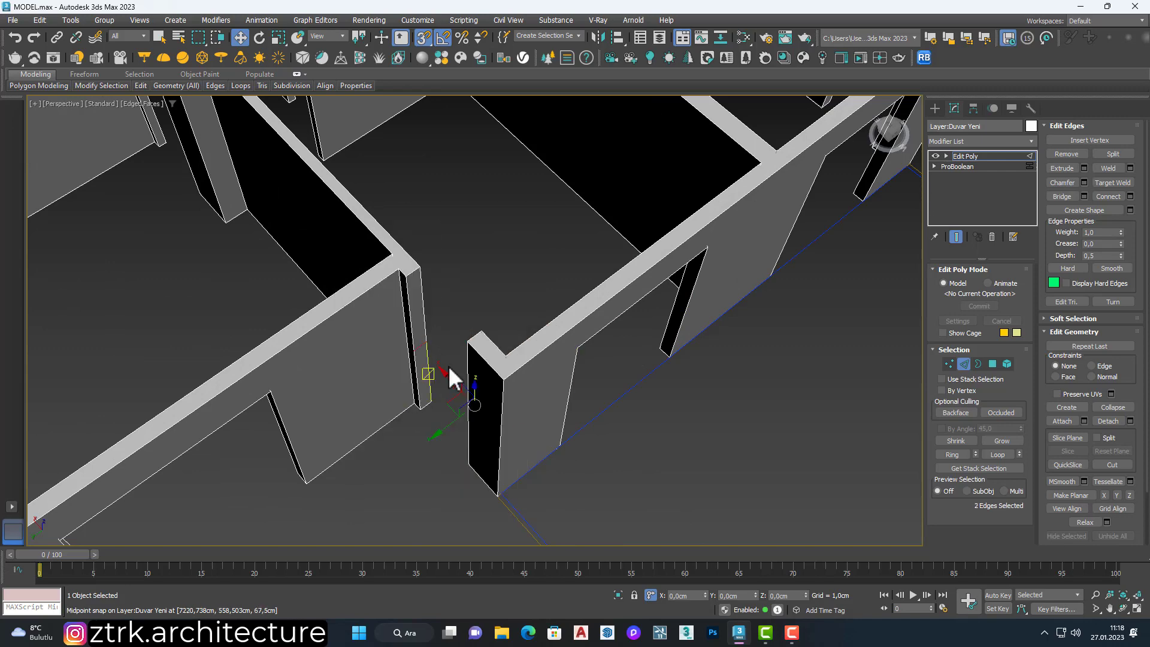
middle_click_drag(448, 366, 484, 353, "alt")
mouse_move(547, 279)
middle_mouse_down("alt")
mouse_move(458, 287)
mouse_move(519, 248)
middle_mouse_up("alt")
Select the upper faces of both wall ends, then deselect the wall.
key("4")
left_click(519, 248, "ctrl")
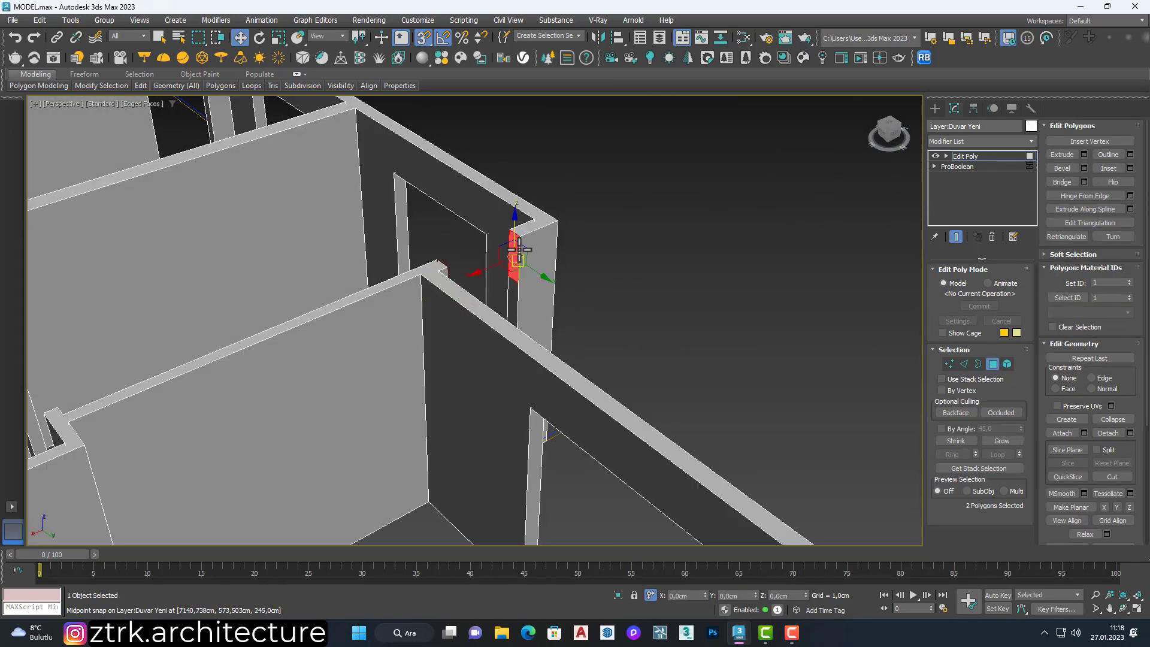
left_click(497, 255, "ctrl")
scroll(598, 279, "down", 3)
scroll(638, 314, "down", 3)
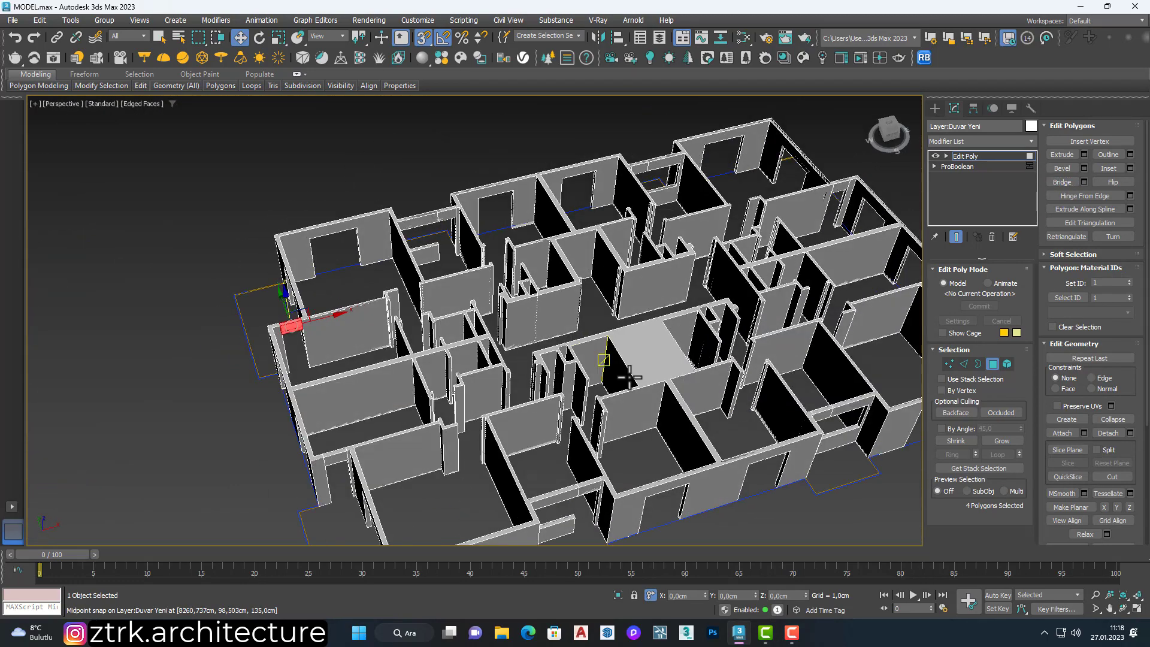
scroll(608, 375, "down", 3)
mouse_move(607, 375)
middle_mouse_down("alt")
mouse_move(655, 244)
mouse_move(398, 436)
mouse_move(692, 426)
mouse_move(521, 368)
middle_mouse_up("alt")
scroll(521, 368, "up", 3)
scroll(521, 369, "down", 3)
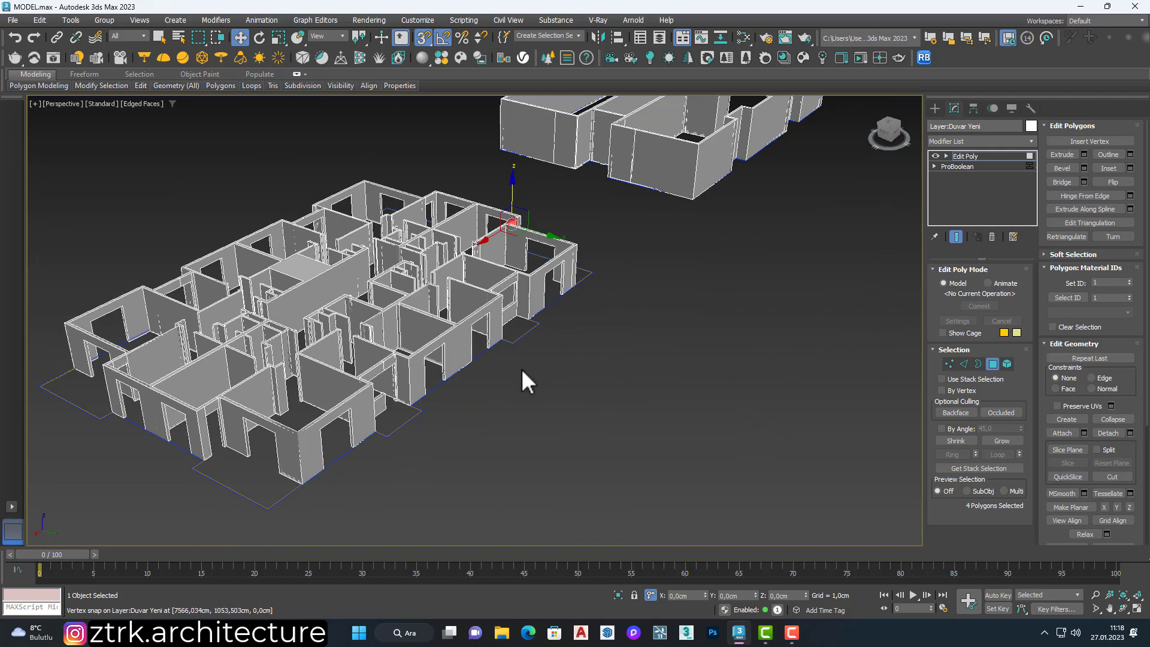
left_click(389, 443)
Select the wall, open and close its Object Color choices, then clear the selection.
middle_click_drag(389, 443, 625, 326, "alt")
left_click(626, 326)
left_click(1031, 125)
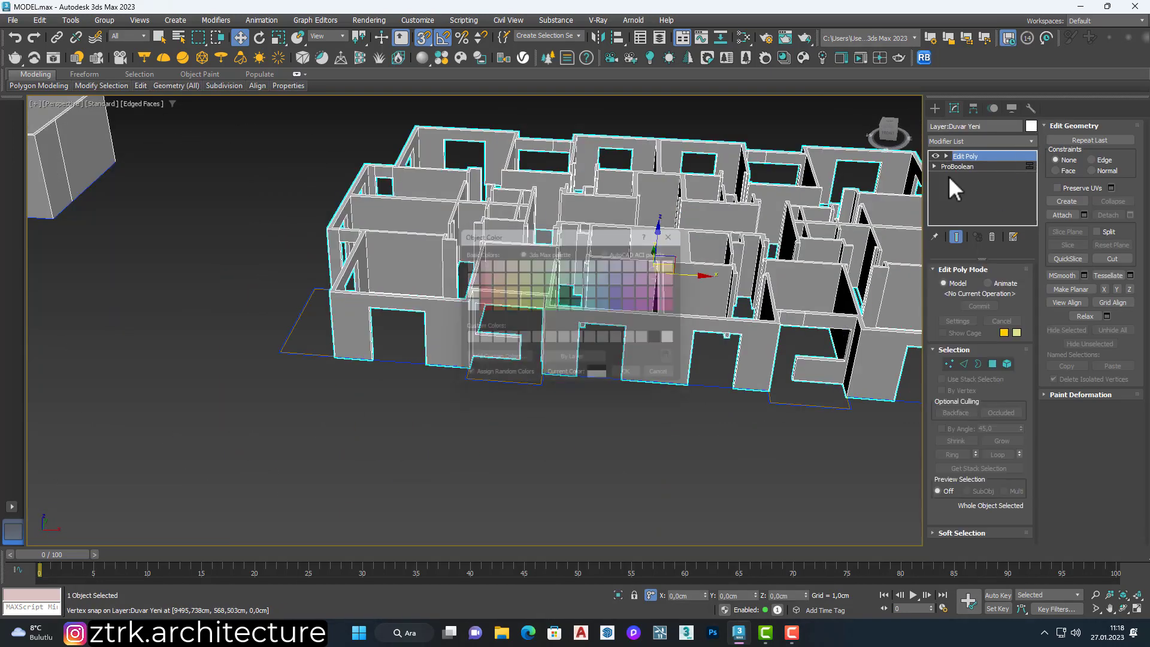
left_click(638, 381)
left_click(648, 407)
scroll(397, 347, "up", 5)
scroll(396, 354, "up", 1)
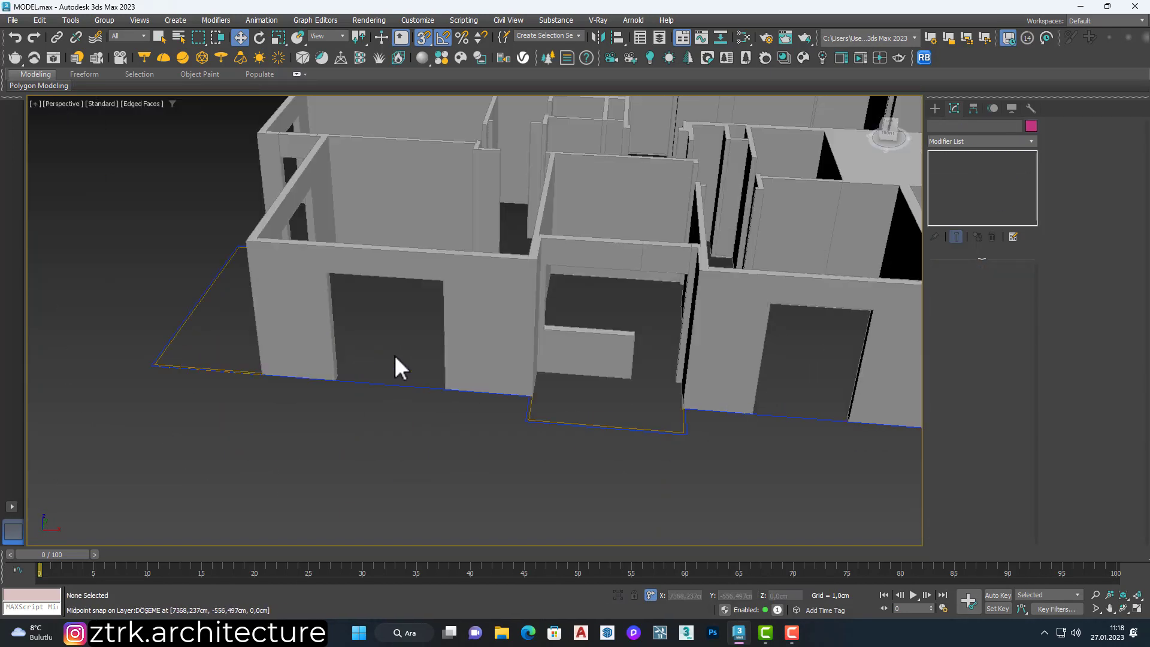
In the Create panel, switch the Geometry category to Windows.
left_click(935, 108)
left_click(950, 142)
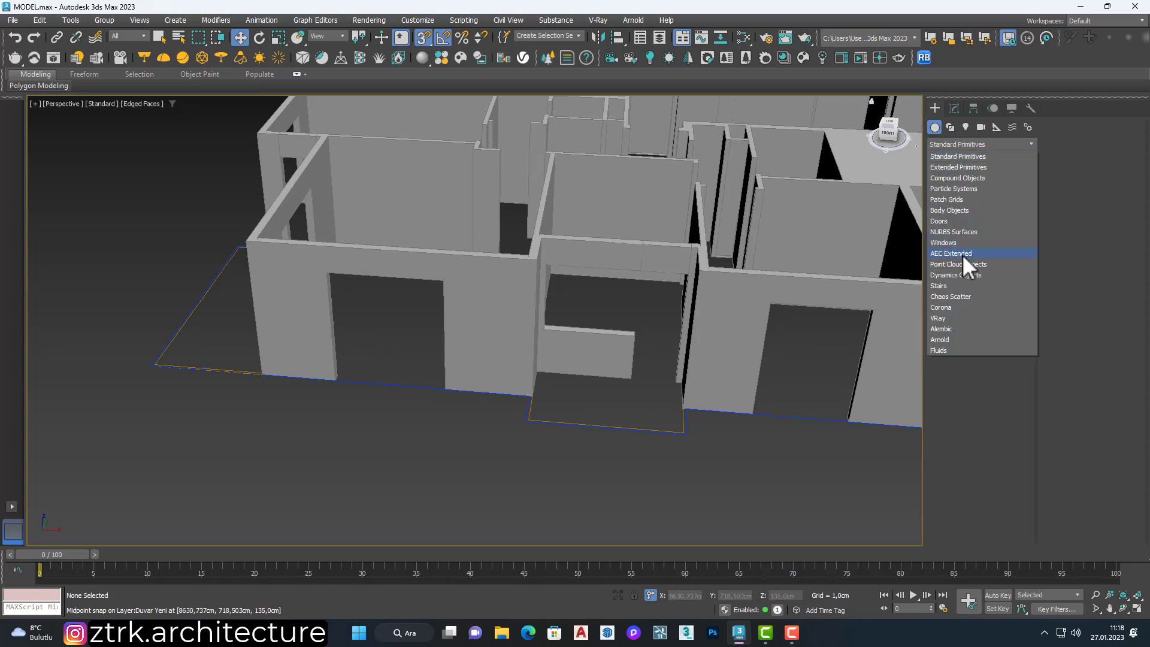
left_click(962, 254)
left_click(1012, 144)
left_click(953, 225)
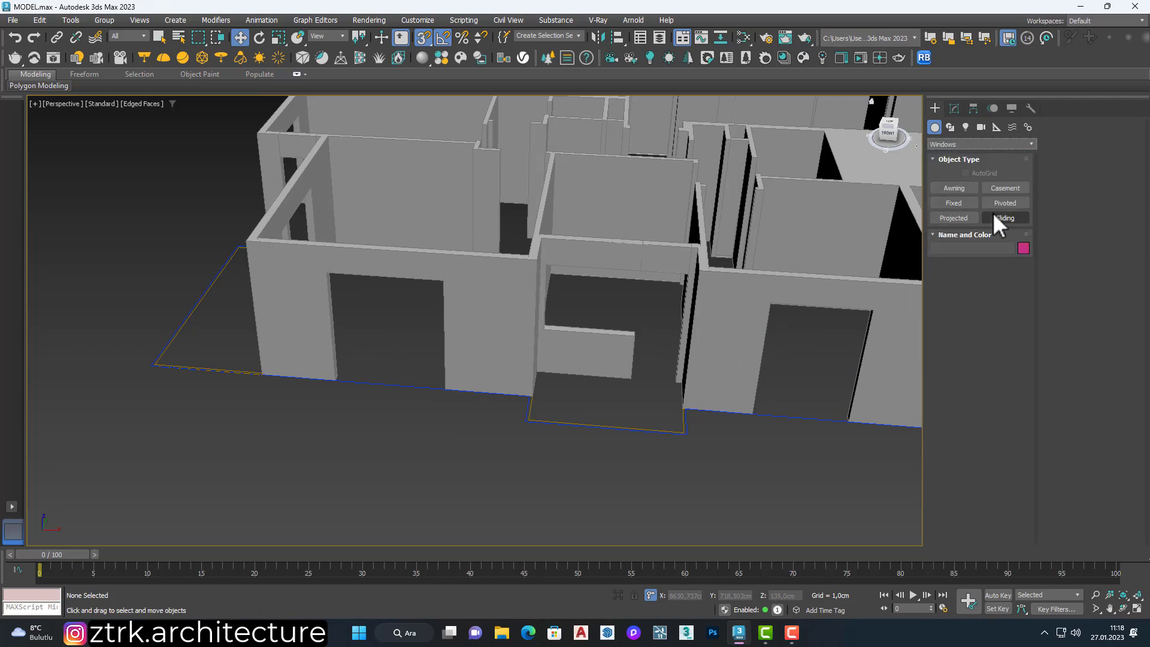
Try drawing a sliding window across the opening, then cancel it.
left_click(994, 217)
scroll(329, 380, "up", 5)
left_click_drag(341, 380, 724, 390)
right_click(662, 487)
left_click_drag(339, 383, 735, 414)
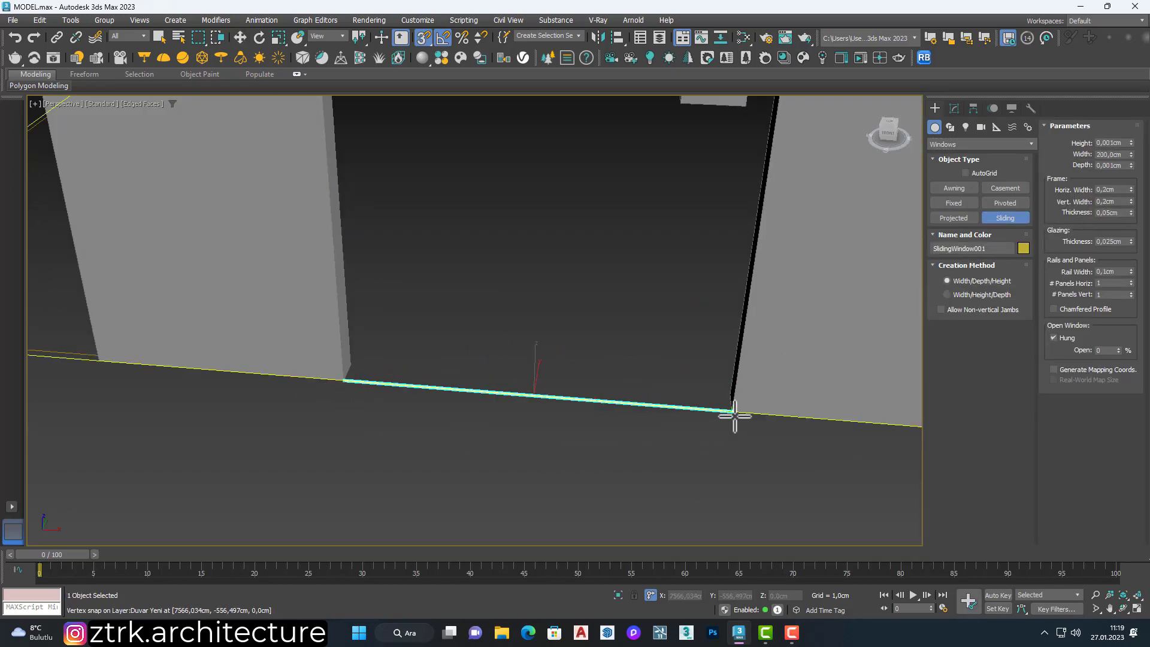
left_click(729, 390)
scroll(729, 390, "down", 3)
middle_click_drag(729, 389, 467, 192)
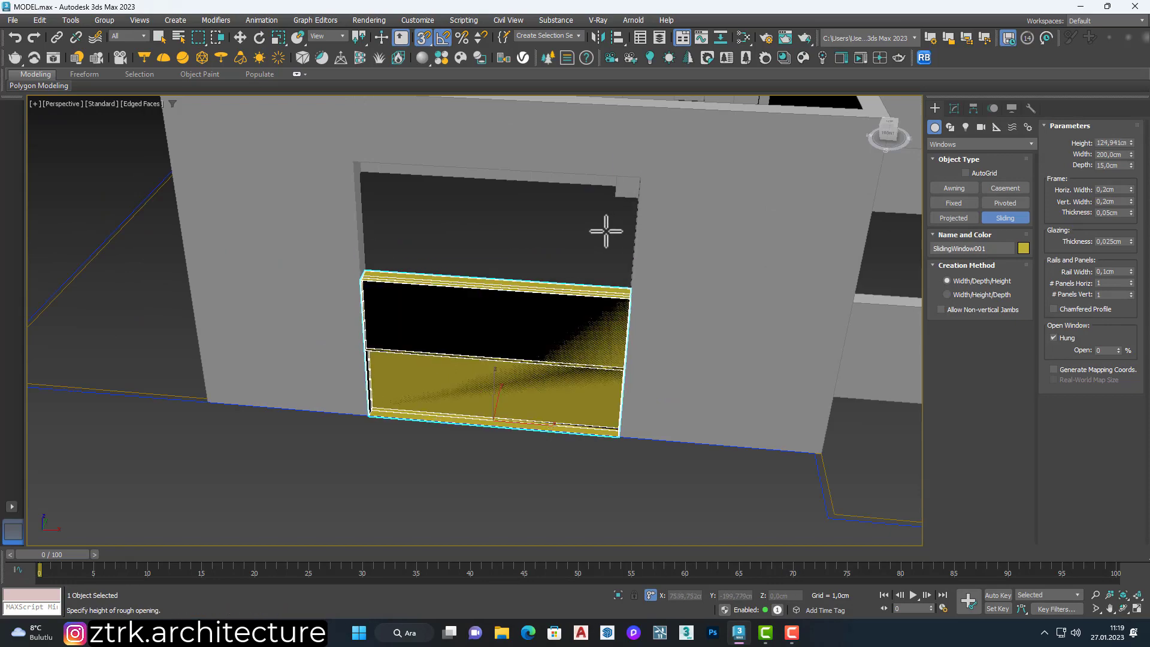
right_click(605, 231)
Draw a Fixed window across the opening, 220 cm tall, and adjust its depth.
left_click(954, 203)
left_click_drag(365, 417, 618, 435)
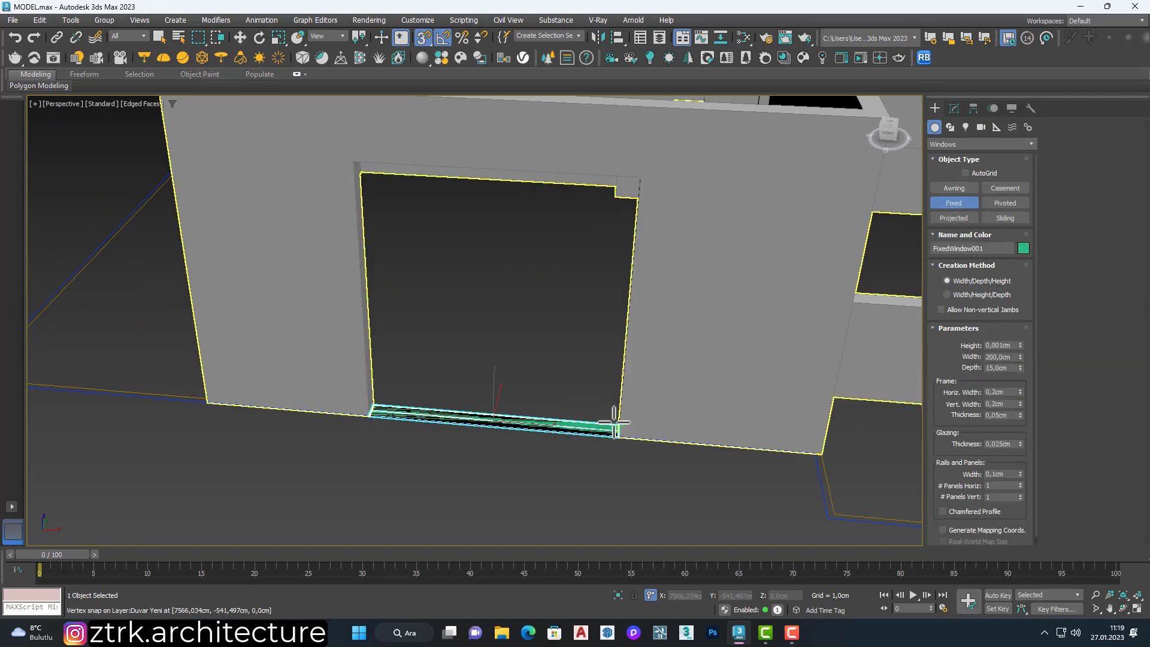
left_click(619, 431)
scroll(595, 192, "down", 3)
middle_click_drag(590, 213, 595, 173, "alt")
left_click(594, 161)
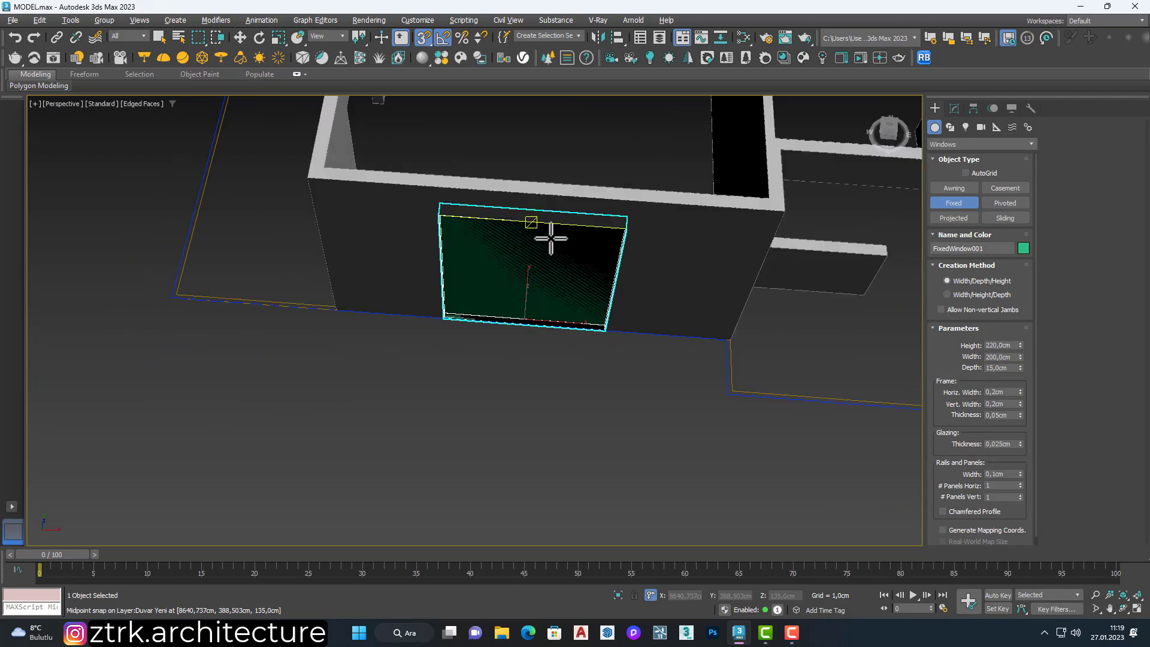
scroll(551, 236, "up", 3)
middle_click_drag(531, 250, 579, 272, "alt")
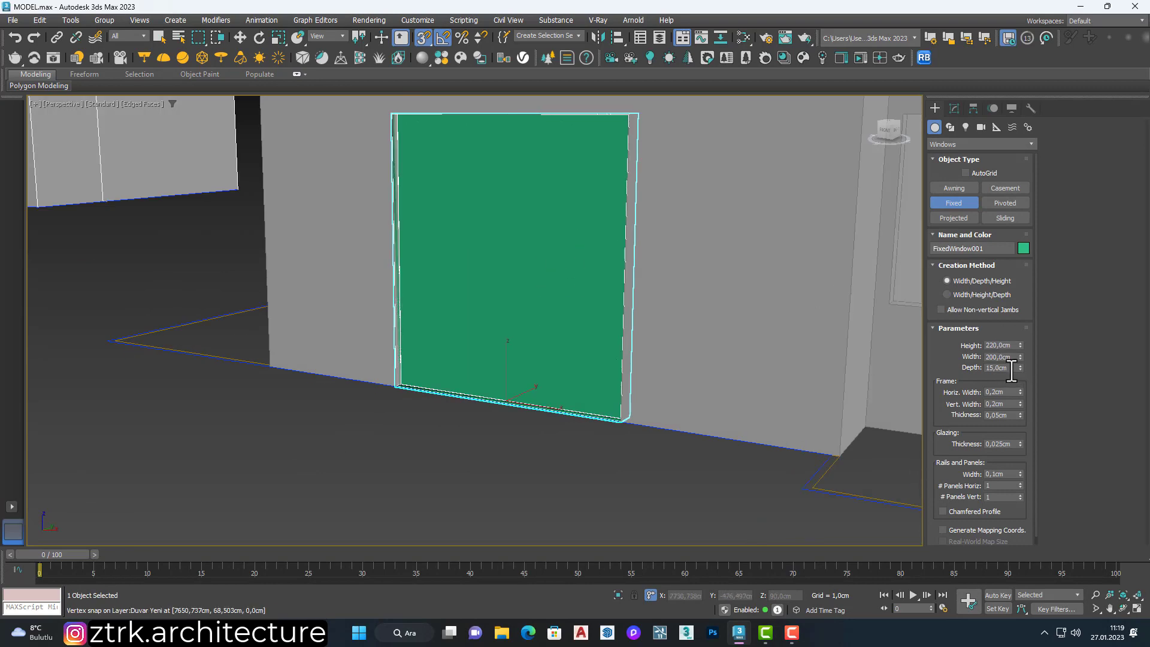
left_click_drag(1025, 369, 1025, 372)
type("7")
Confirm 7 cm depth and set horizontal, vertical frame widths and rail width to 5 cm.
key("Return")
scroll(426, 398, "up", 4)
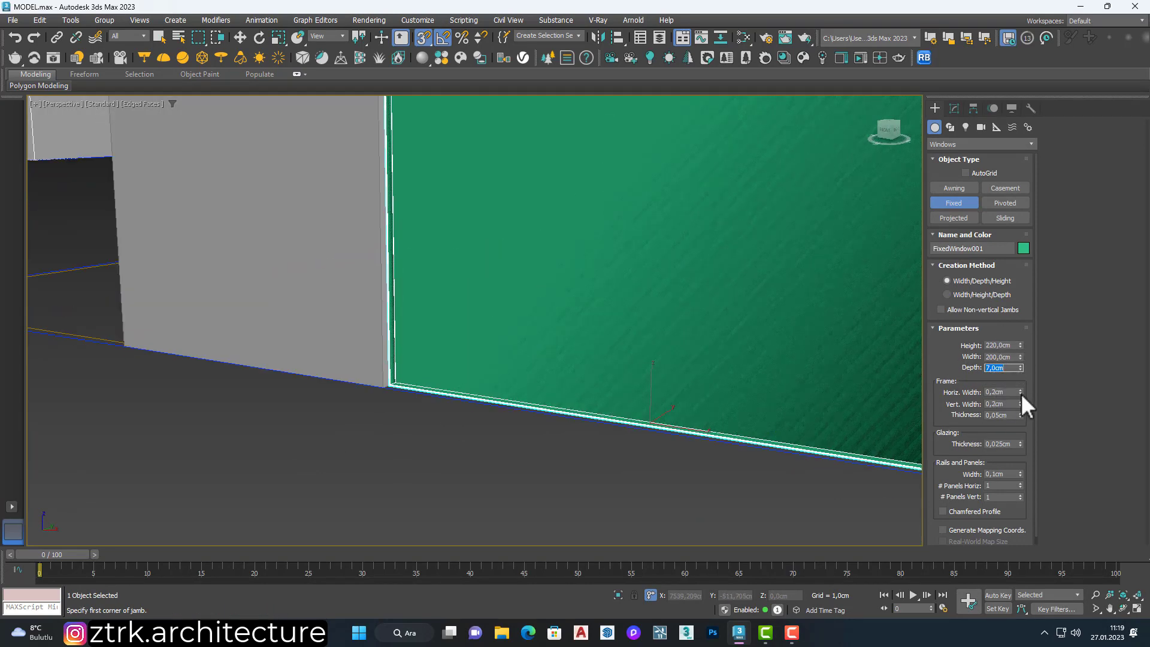
key("Tab")
type("5")
key("Tab")
type("5")
key("Return")
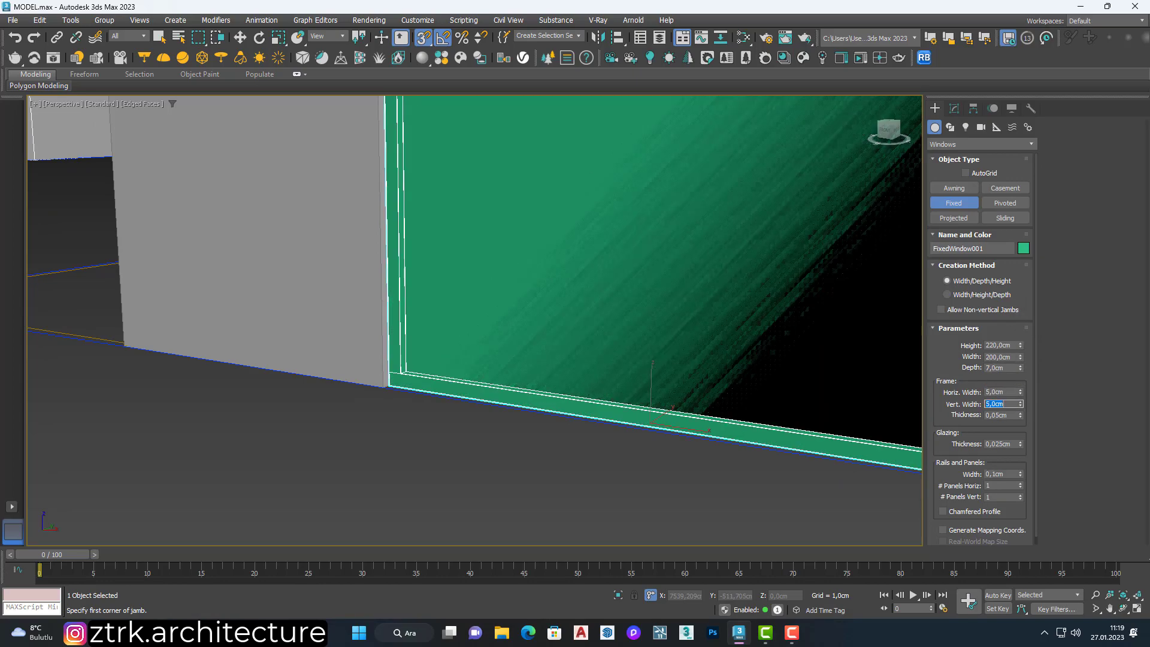
key("Tab")
type("5")
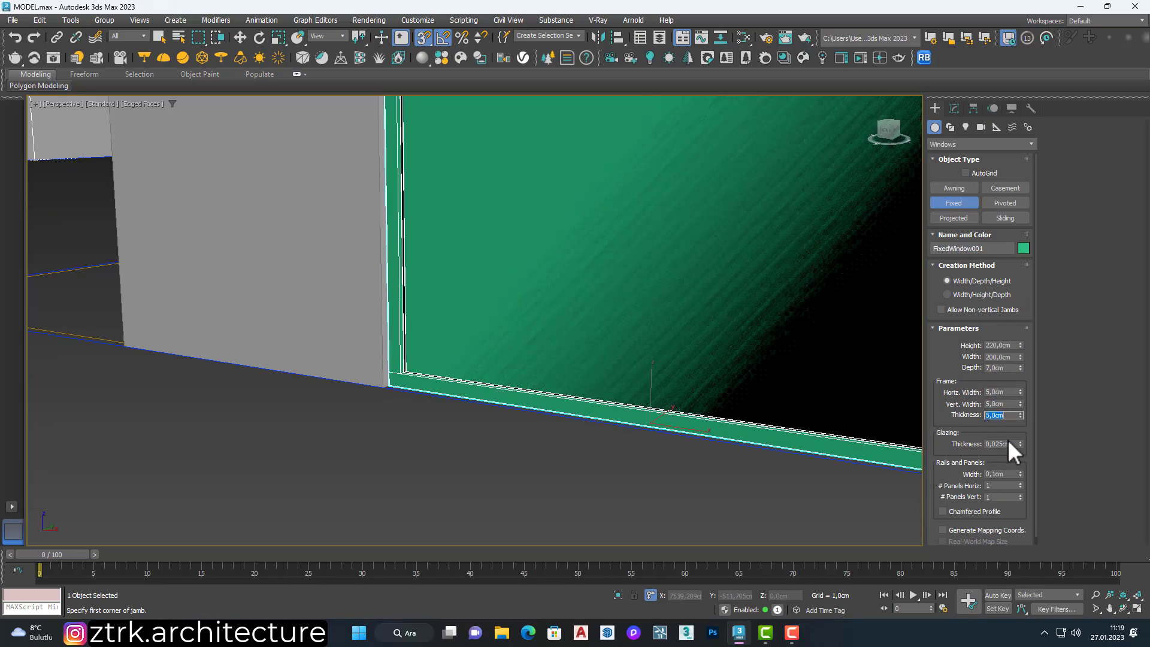
left_click(1002, 474)
type("5")
key("Return")
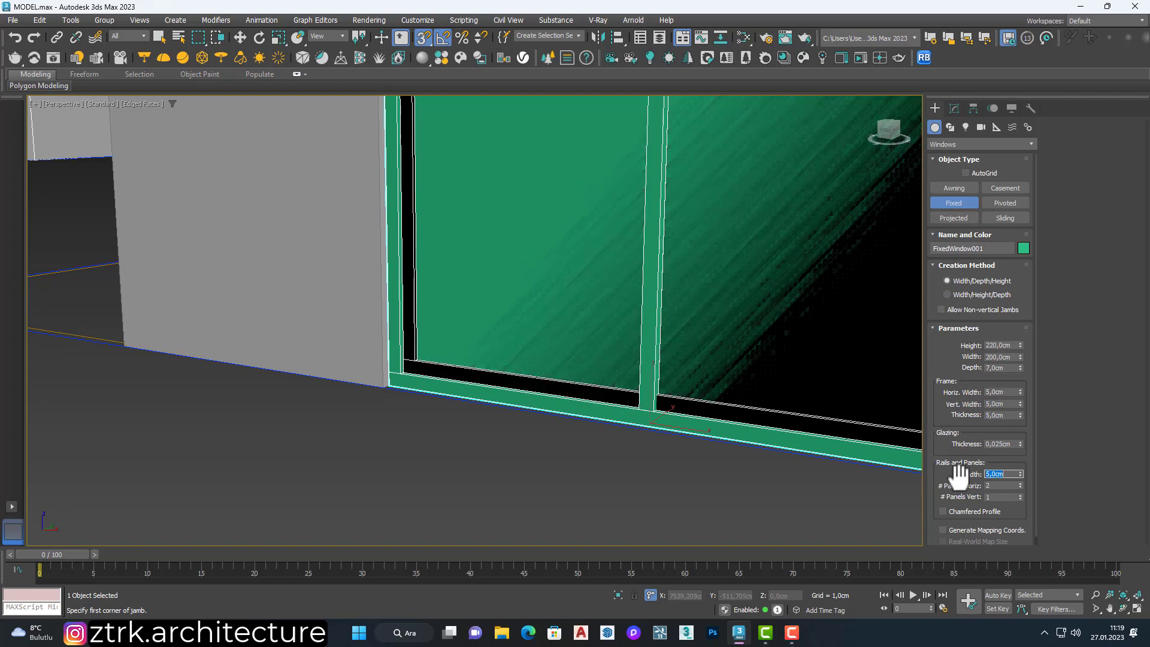
Inspect the window from the side and restore frame thickness and vertical width to 5 cm.
scroll(711, 438, "down", 5)
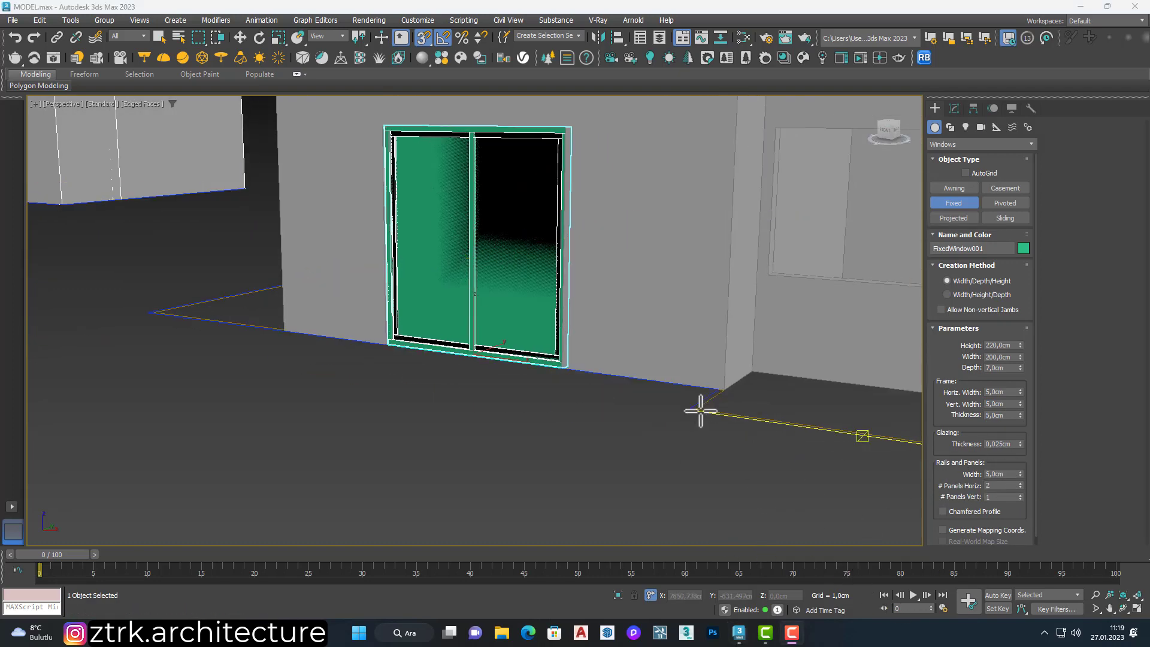
scroll(531, 344, "down", 5)
middle_click_drag(546, 226, 581, 257)
scroll(457, 252, "up", 5)
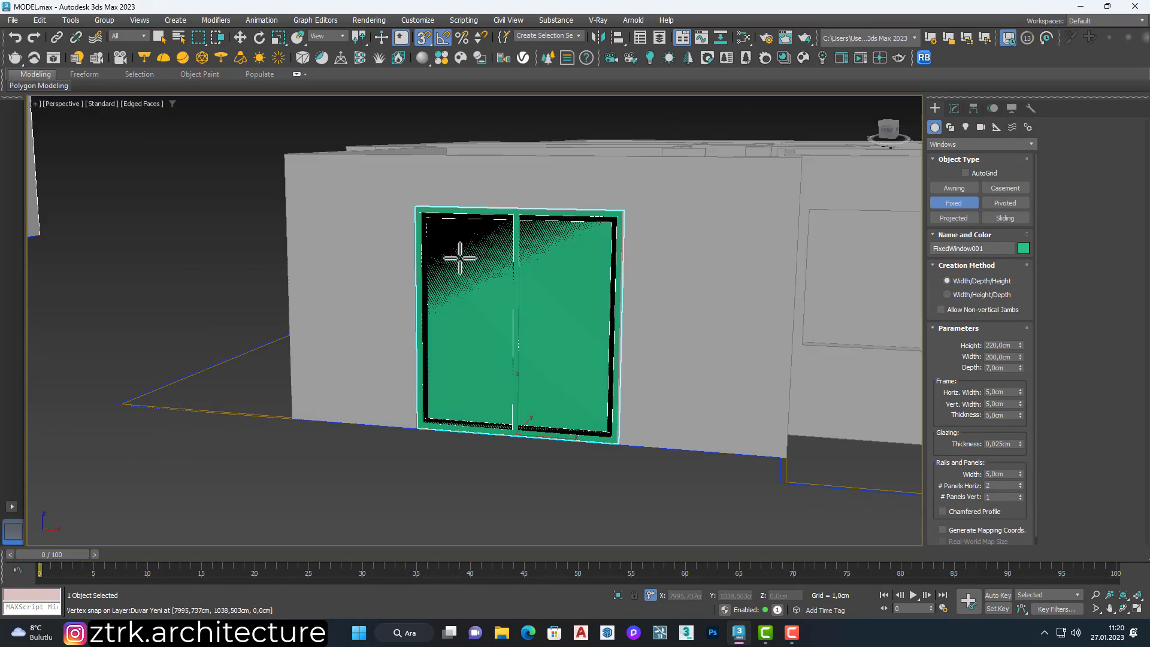
mouse_move(457, 252)
middle_mouse_down("alt")
mouse_move(568, 248)
mouse_move(551, 300)
middle_mouse_up("alt")
scroll(551, 301, "up", 5)
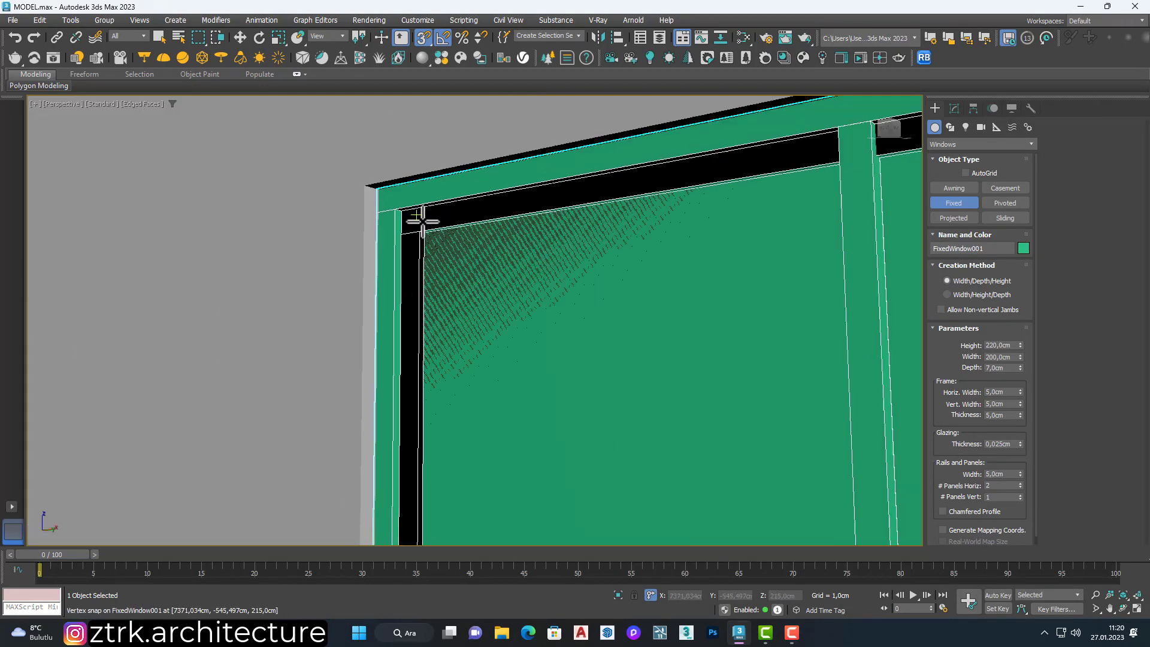
scroll(499, 385, "down", 5)
scroll(1035, 475, "down", 1)
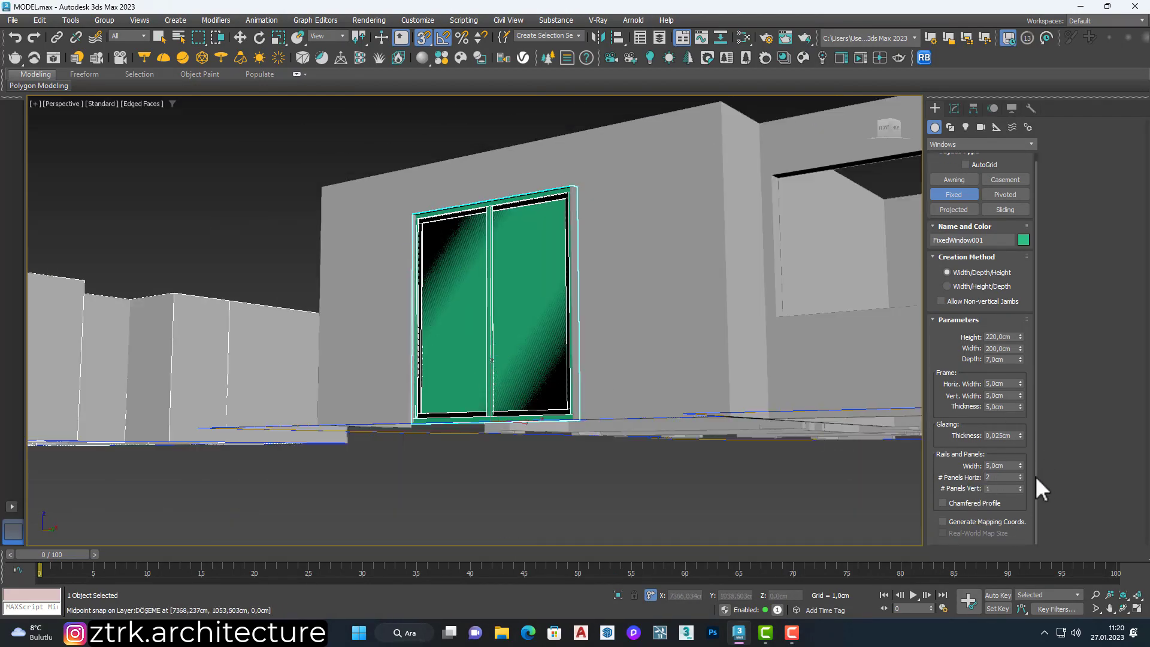
scroll(1034, 476, "up", 1)
scroll(502, 317, "up", 5)
scroll(503, 320, "down", 5)
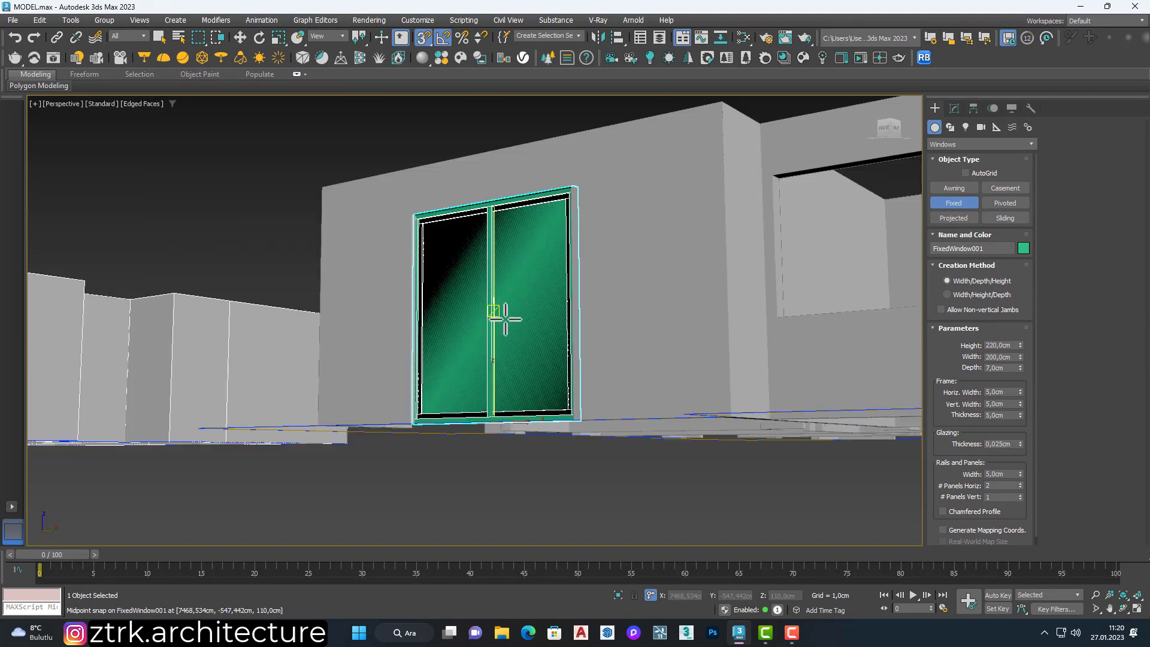
scroll(505, 318, "up", 5)
scroll(513, 218, "up", 3)
mouse_move(1020, 415)
left_mouse_down()
mouse_move(1022, 403)
mouse_move(1011, 411)
left_mouse_up()
type("5")
key("Return")
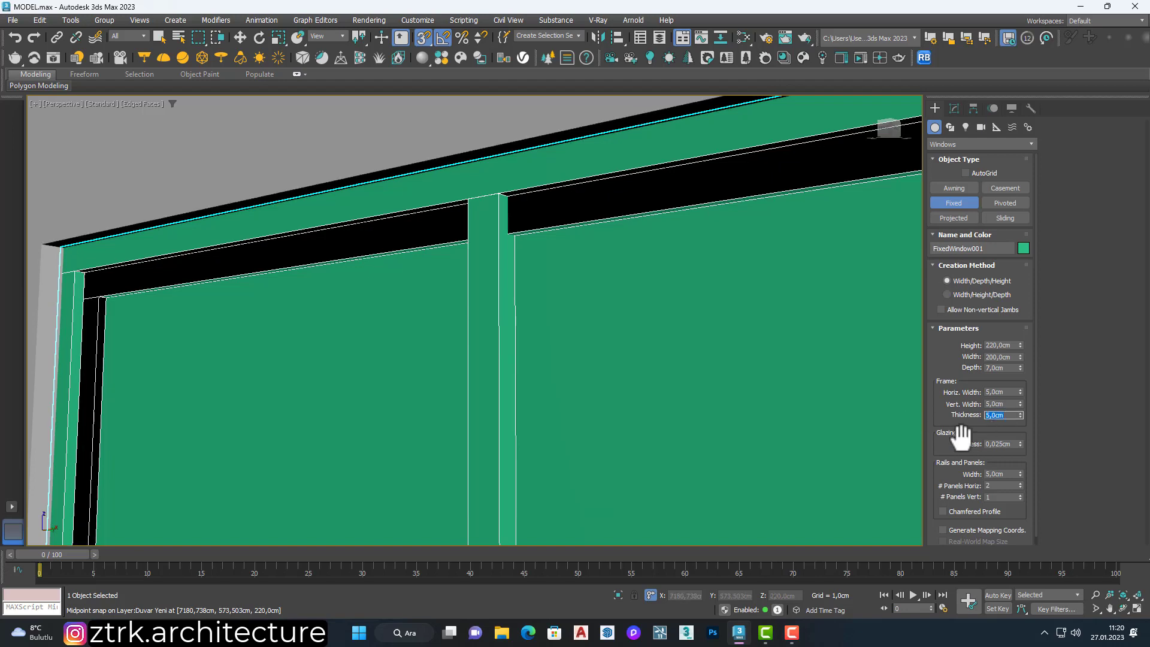
right_click(1020, 404)
type("5")
key("Return")
Check the window's placement in the top and perspective views.
scroll(719, 420, "down", 10)
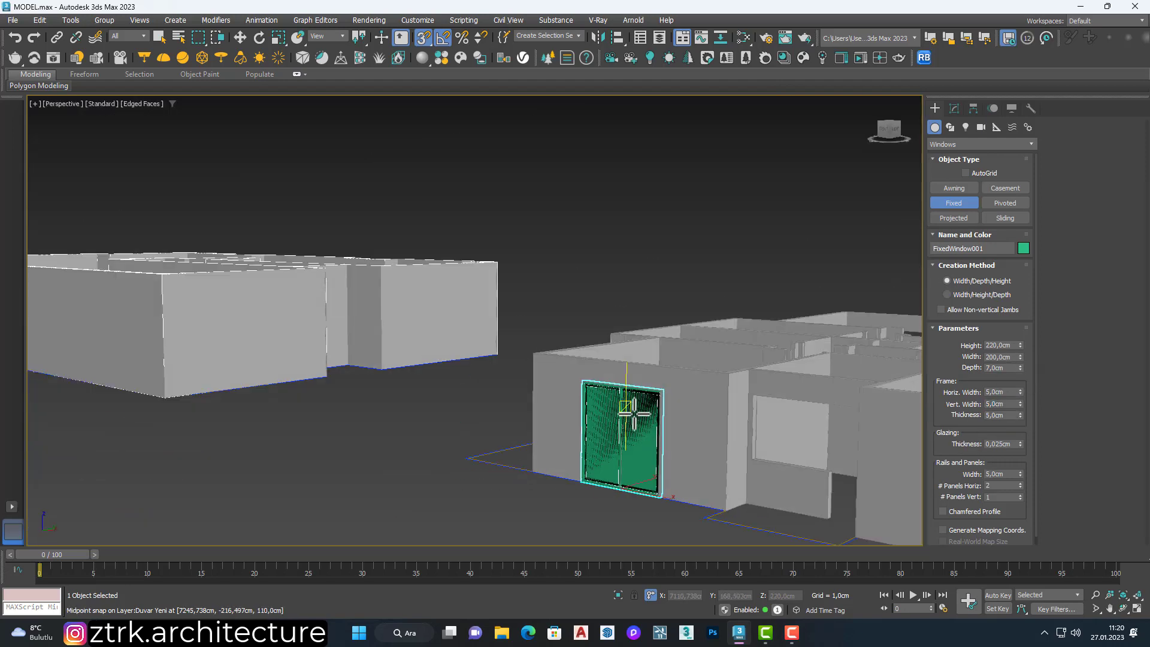
key("t")
scroll(634, 417, "up", 5)
scroll(551, 384, "up", 3)
scroll(534, 386, "down", 2)
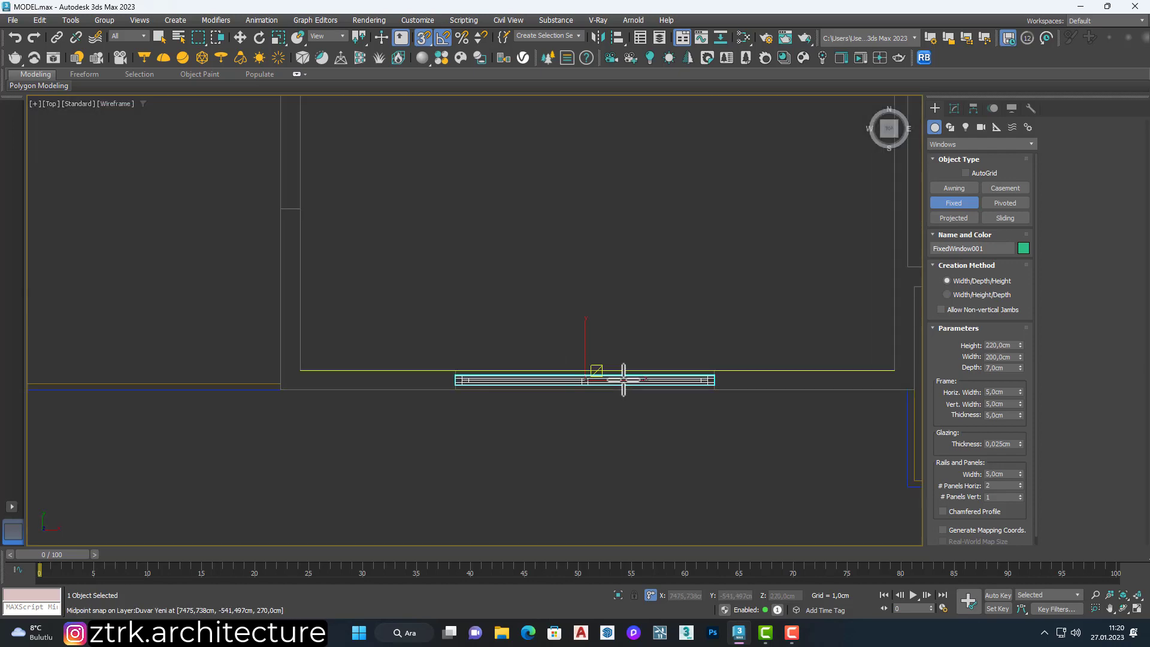
key("p")
middle_click_drag(565, 303, 613, 327, "alt")
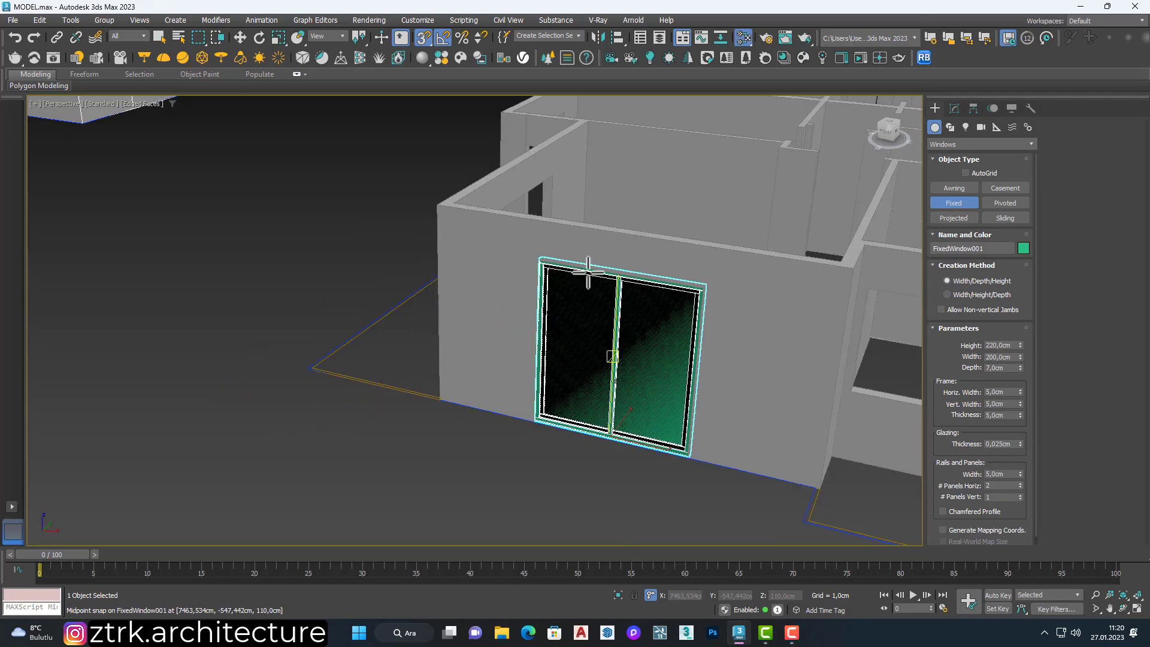
left_click(766, 37)
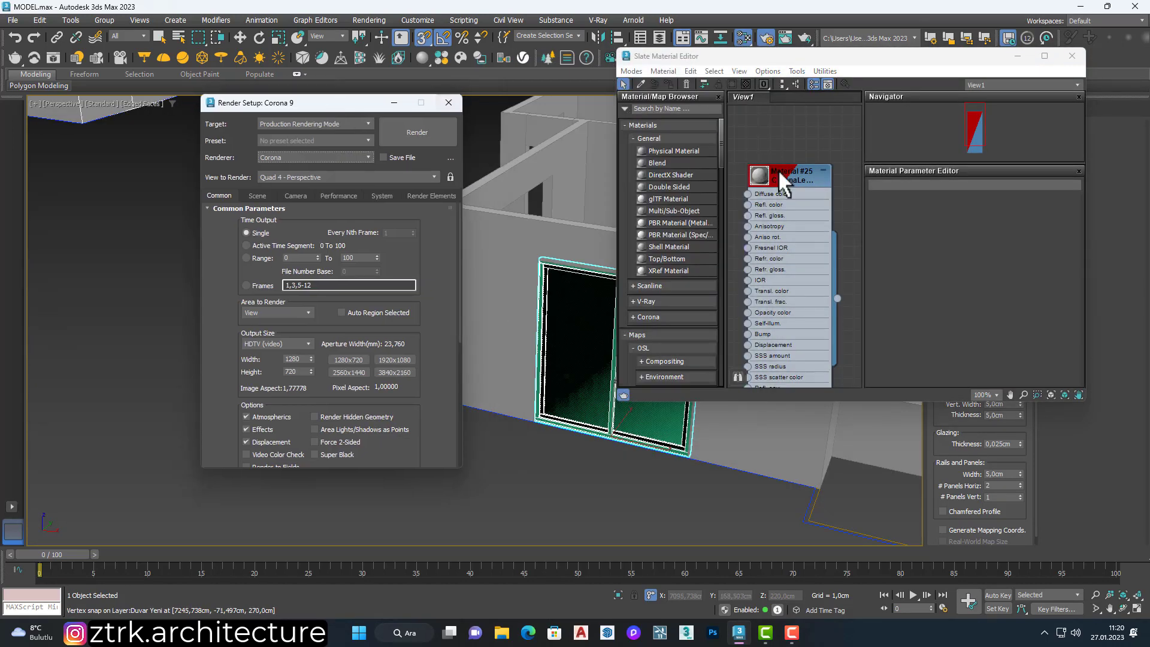
Search 'multi', add a Multi/Sub-Object material node, and set 5 sub-material slots.
scroll(792, 174, "down", 4)
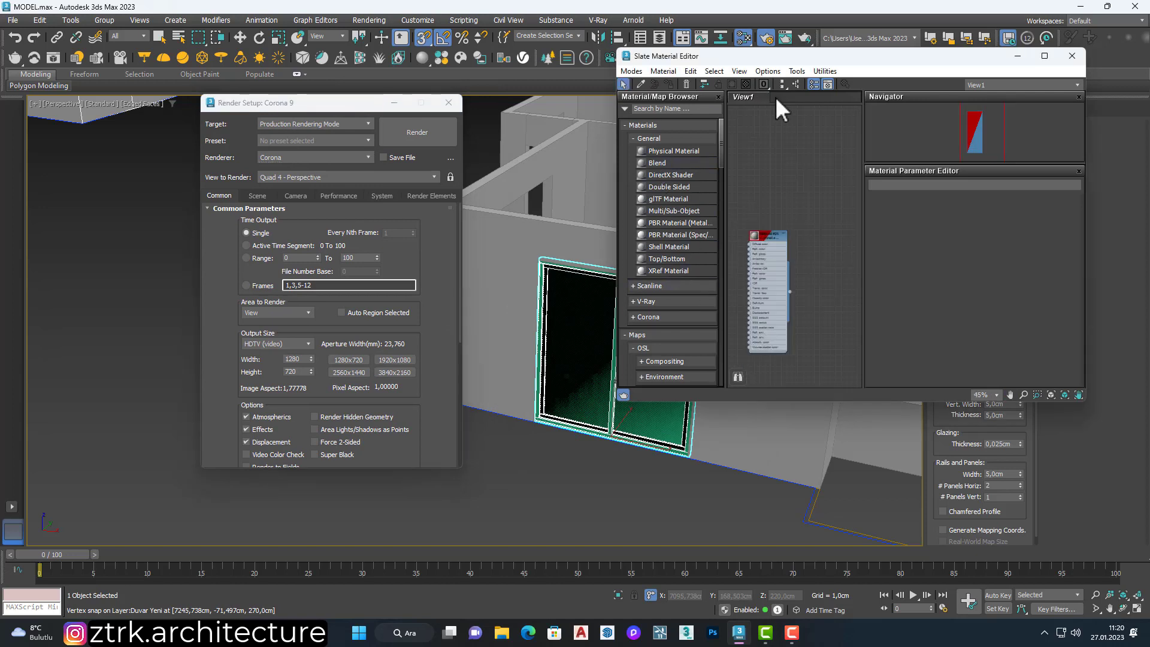
right_click(774, 183)
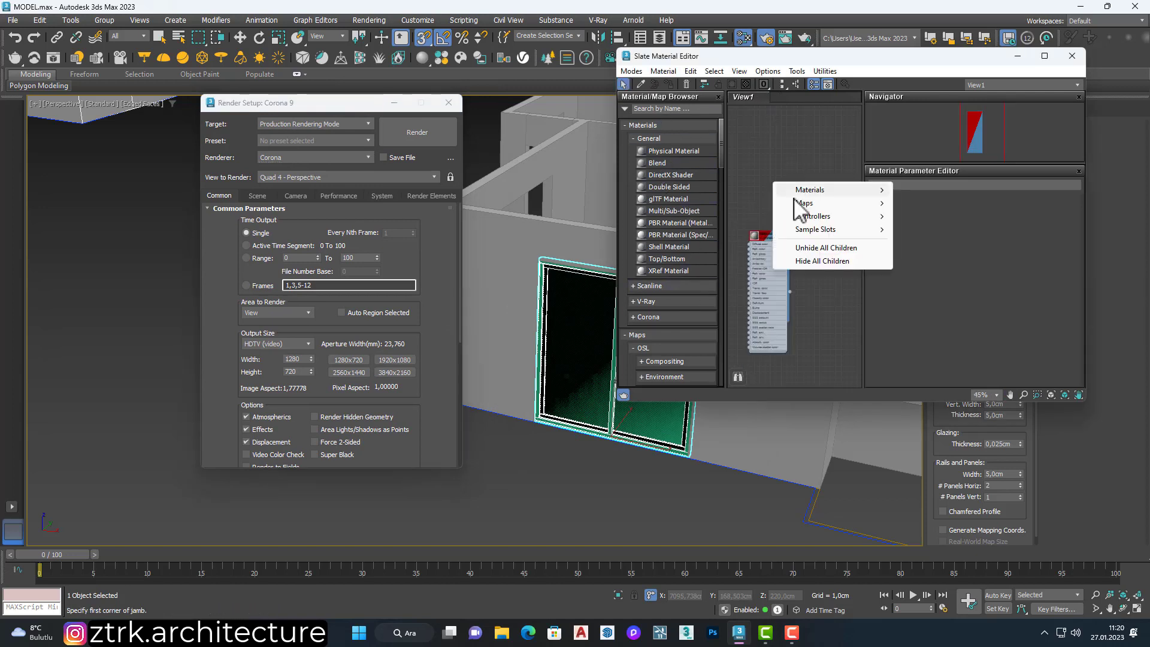
left_click(676, 107)
type("multi")
left_click_drag(818, 155, 819, 157)
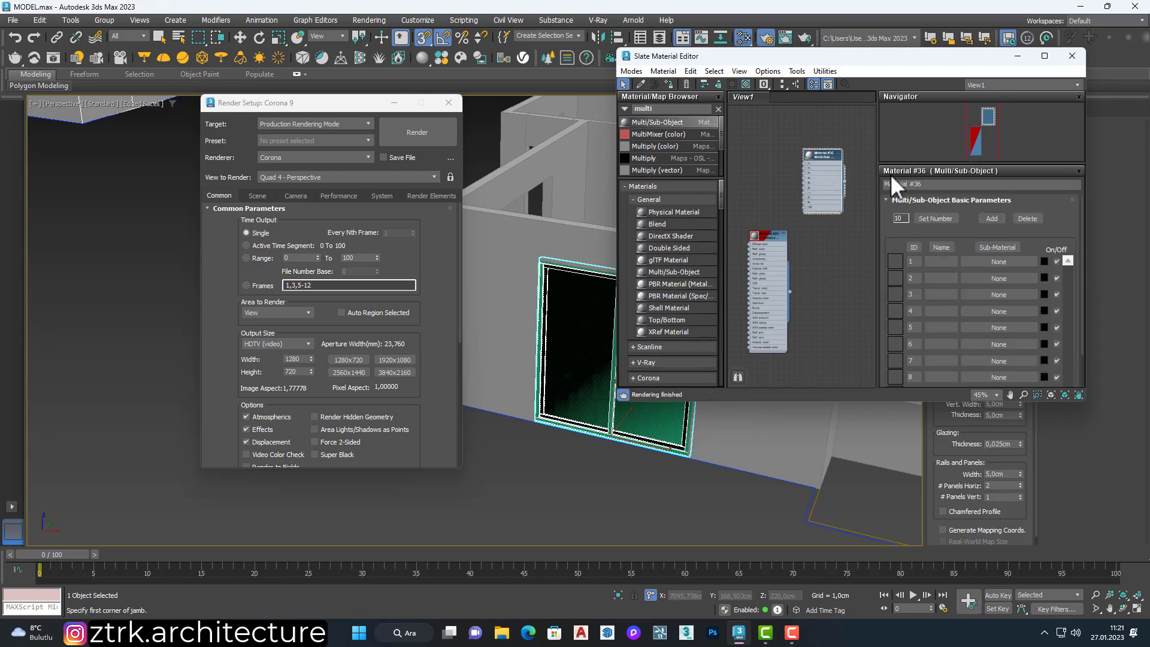
left_click(943, 218)
left_click(904, 219)
type("5")
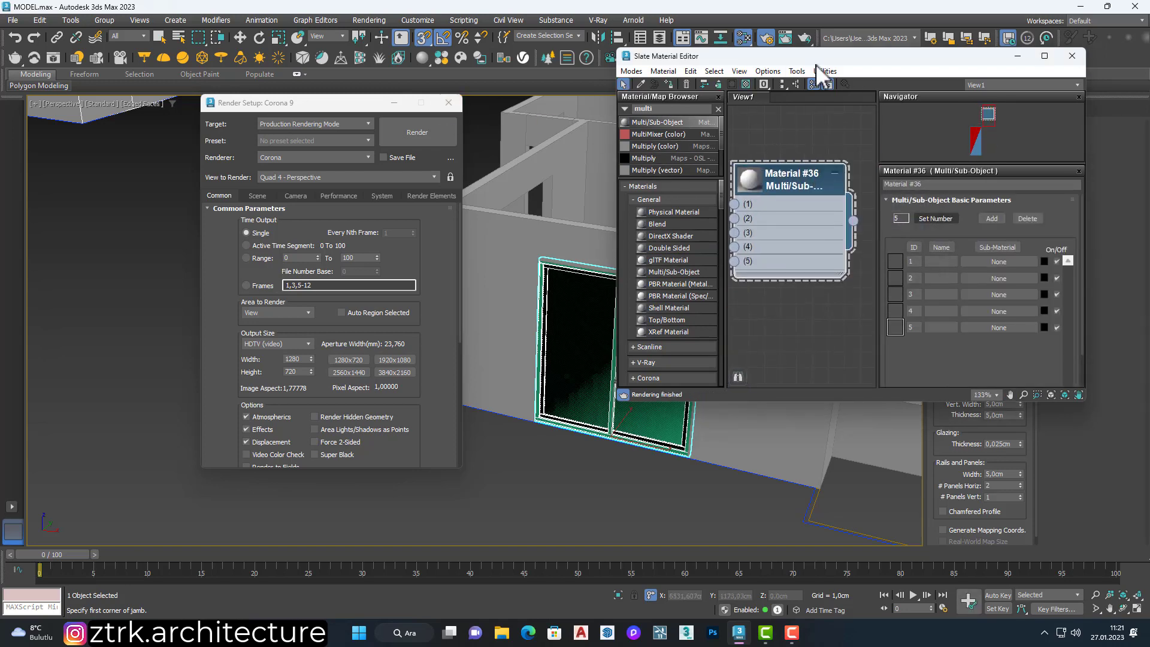
left_click_drag(816, 59, 744, 104)
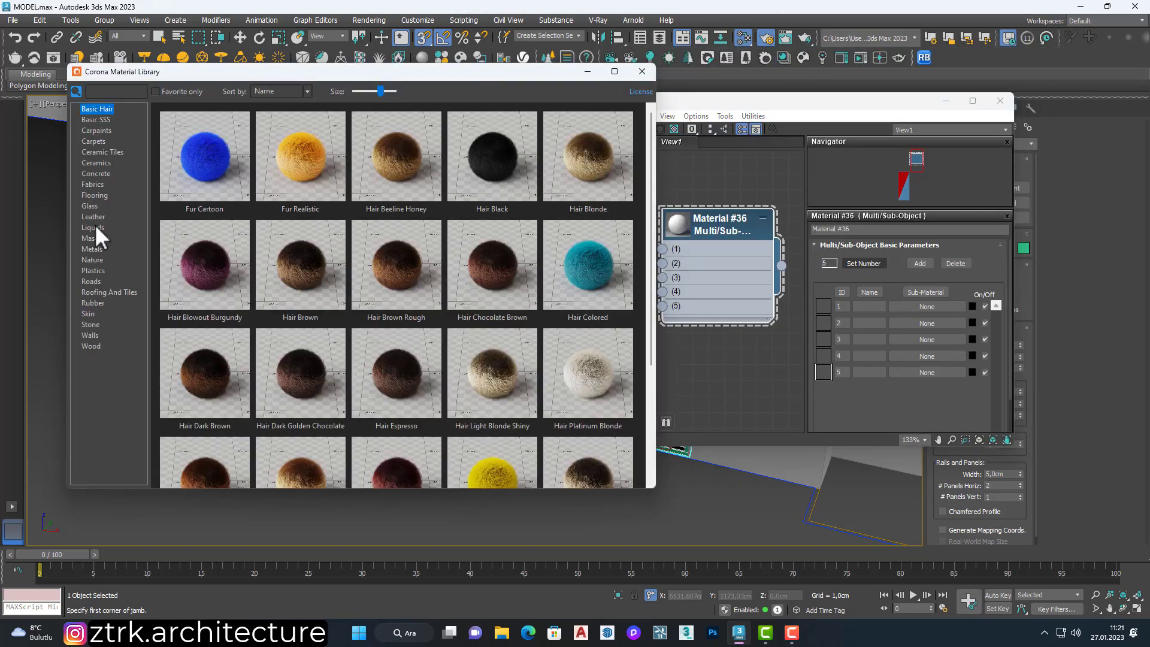
Wire Aluminium Black Anodized from the Corona metals library into the frame sub-material slots 1, 2, 4 and 5.
left_click(99, 248)
scroll(735, 243, "down", 2)
mouse_move(222, 159)
left_mouse_down()
mouse_move(707, 247)
mouse_move(688, 235)
left_mouse_up()
scroll(688, 235, "down", 4)
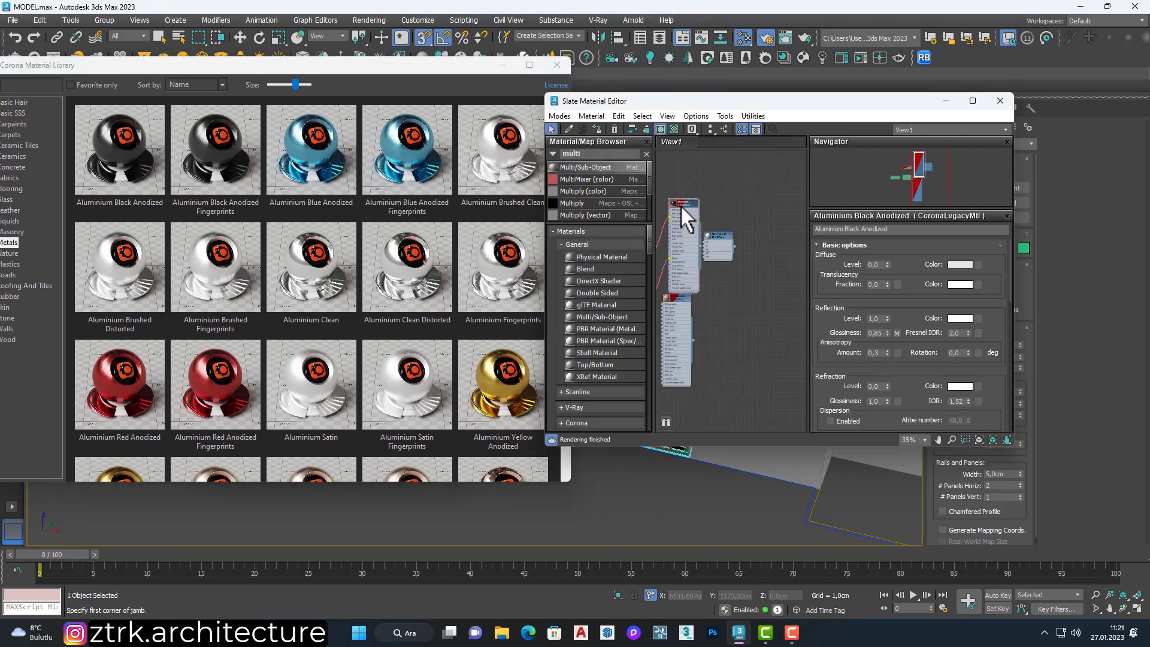
scroll(683, 216, "up", 2)
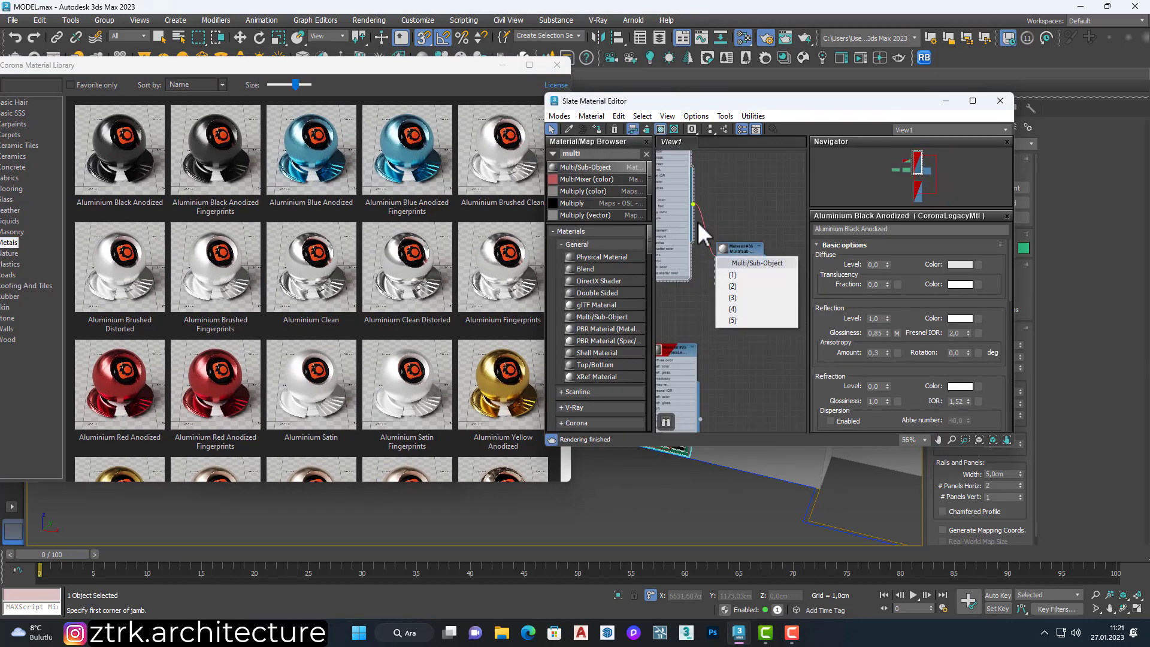
scroll(694, 208, "up", 1)
scroll(695, 207, "up", 1)
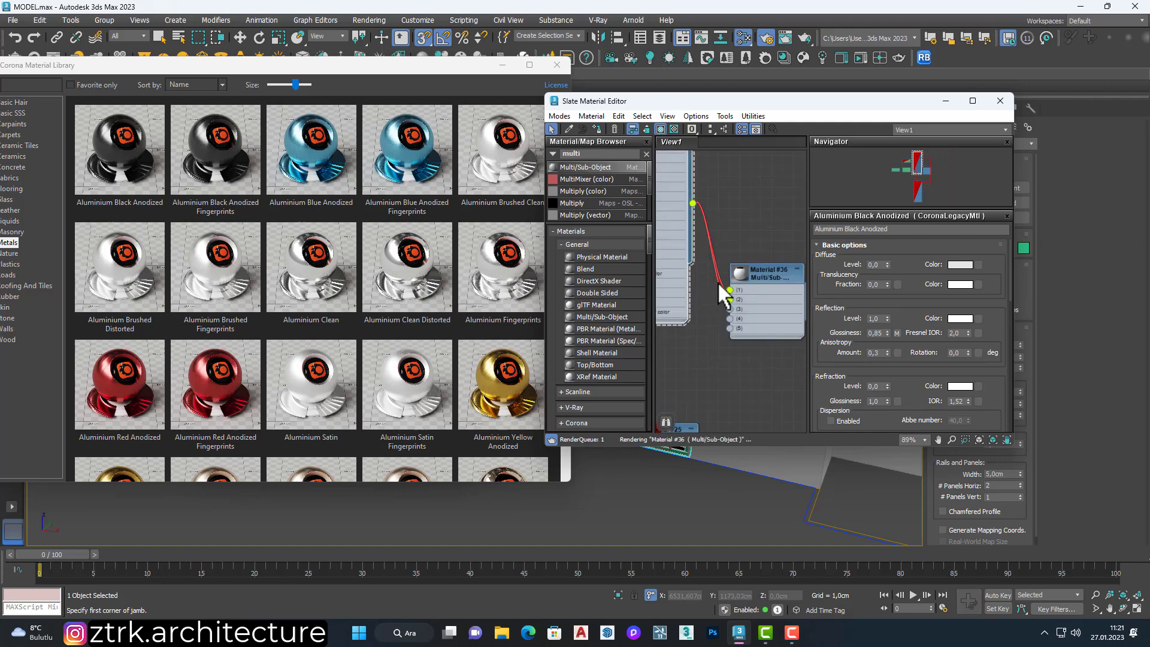
left_click_drag(693, 204, 730, 309)
scroll(726, 325, "down", 8)
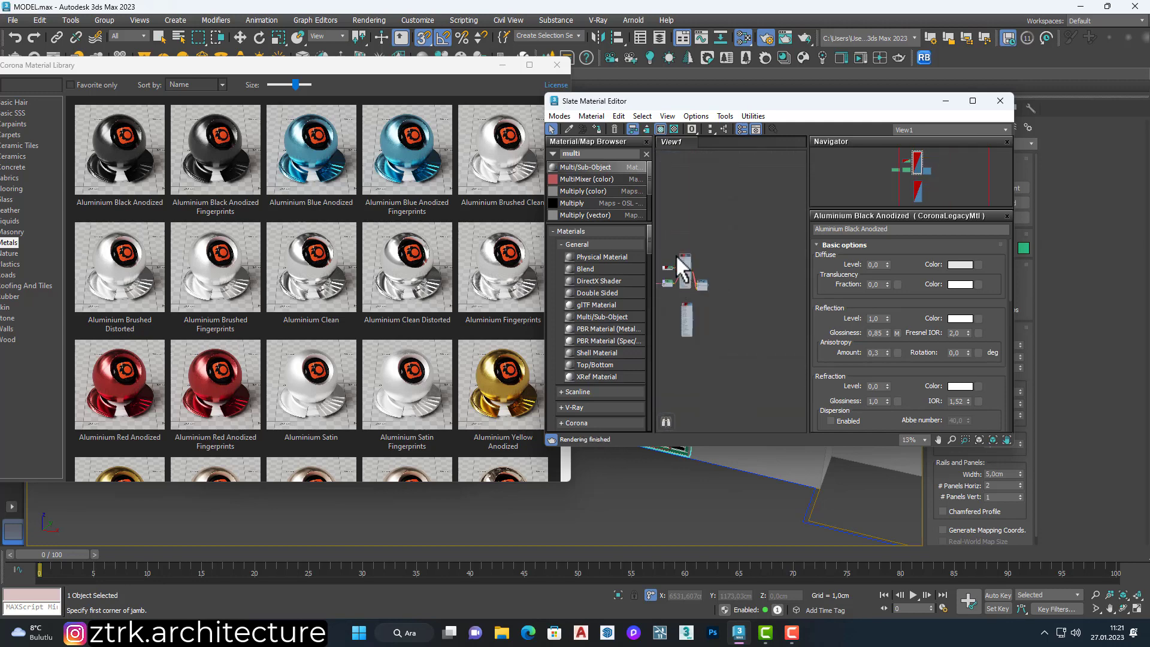
scroll(727, 329, "up", 6)
Add Glass Clear from the Corona glass library as the glazing in slot 3.
left_click_drag(72, 66, 105, 65)
left_click(37, 198)
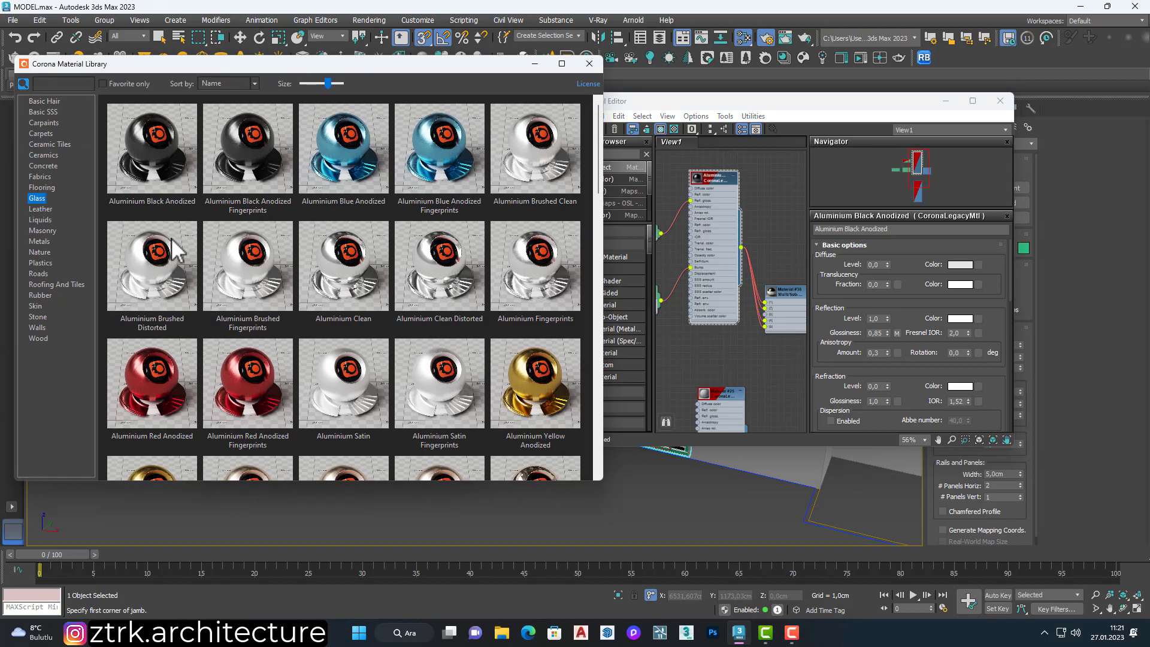
left_click_drag(154, 273, 737, 383)
scroll(727, 371, "down", 2)
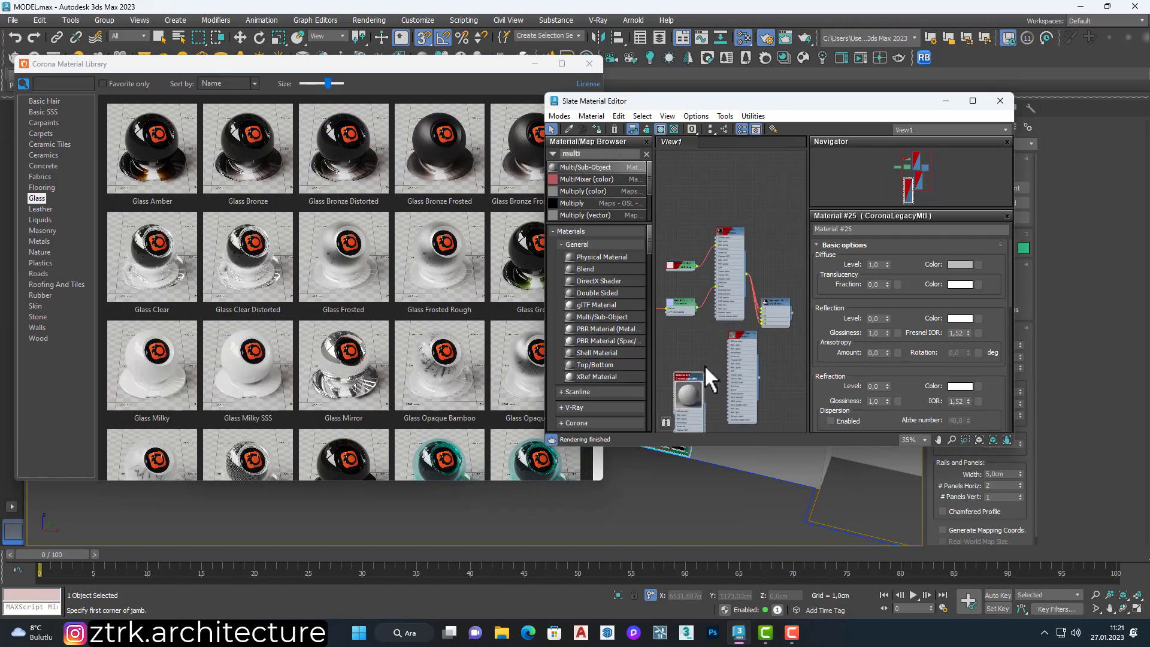
double_click(742, 339)
scroll(744, 337, "up", 2)
scroll(750, 343, "down", 2)
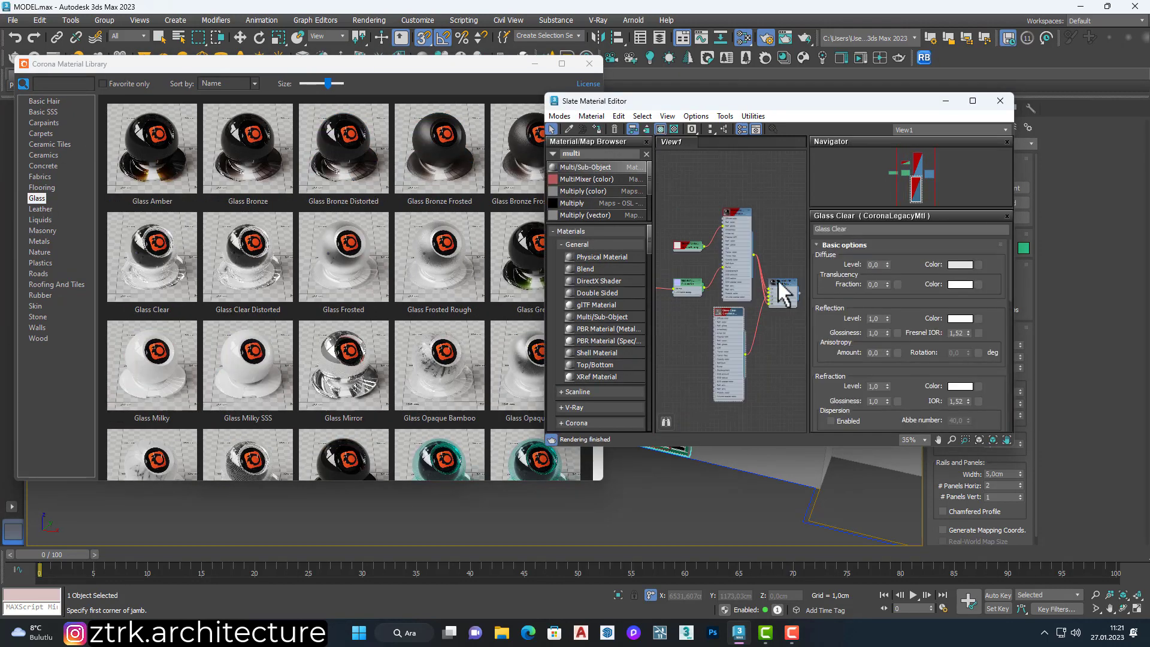
double_click(788, 281)
Assign the multi material Material #36 to FixedWindow001 and close the material editor.
left_click(535, 64)
left_click_drag(500, 154, 726, 133)
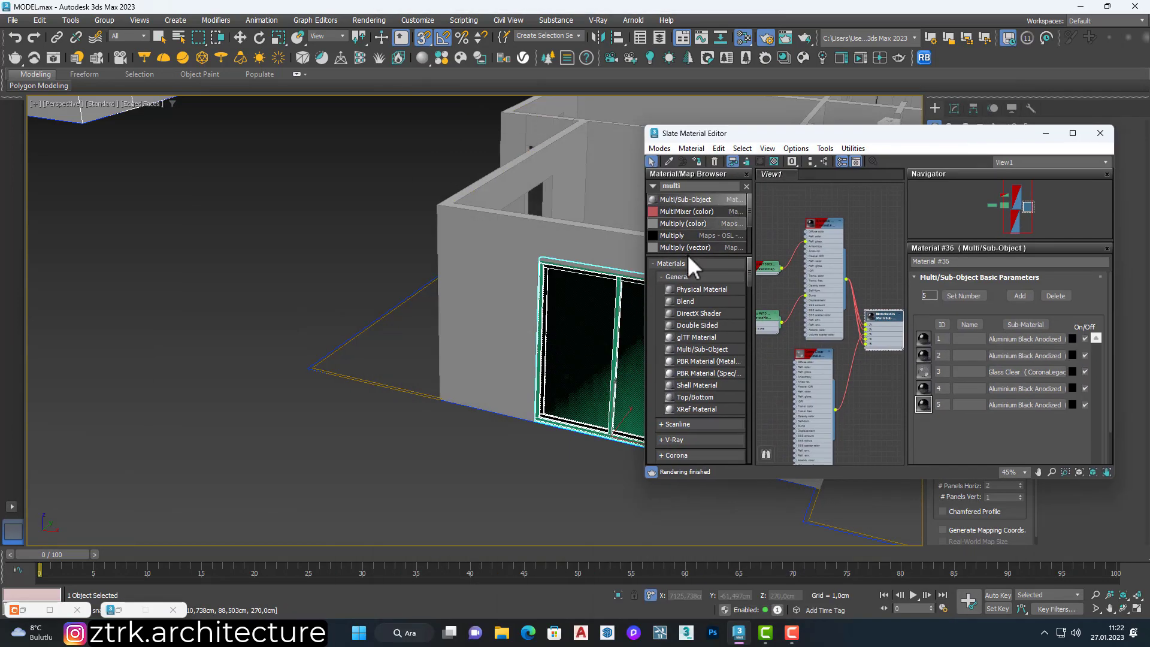
right_click(880, 319)
left_click(900, 336)
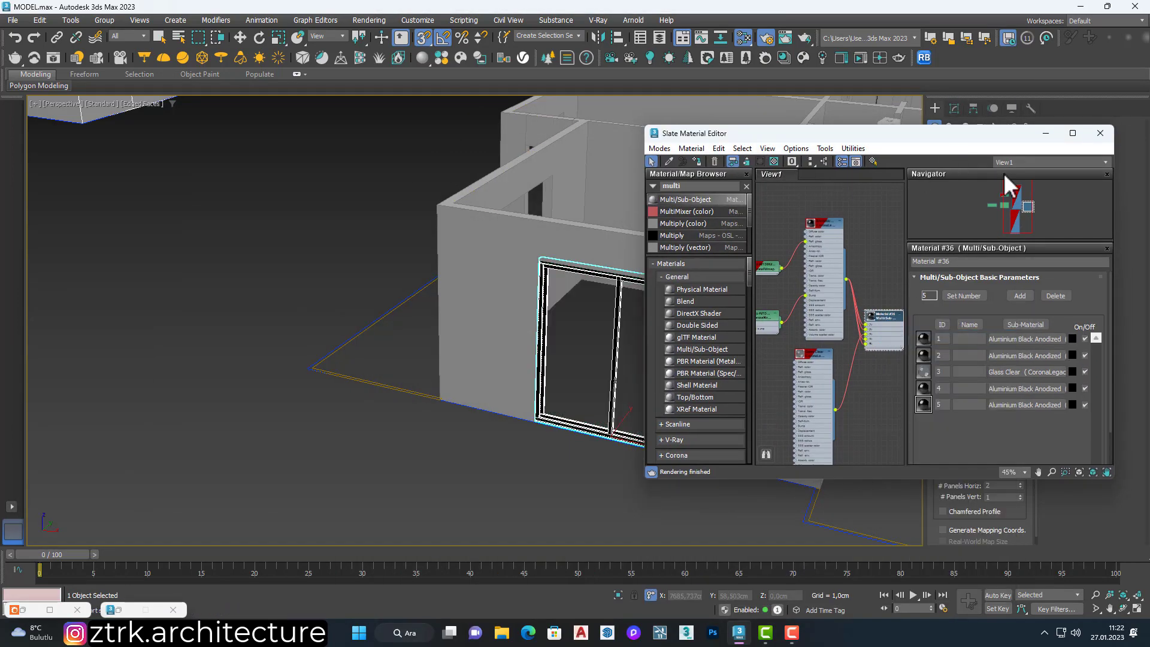
left_click(1101, 133)
Add a UVW Map modifier to the window, then deselect it.
scroll(532, 256, "up", 5)
scroll(591, 408, "up", 5)
scroll(591, 408, "down", 5)
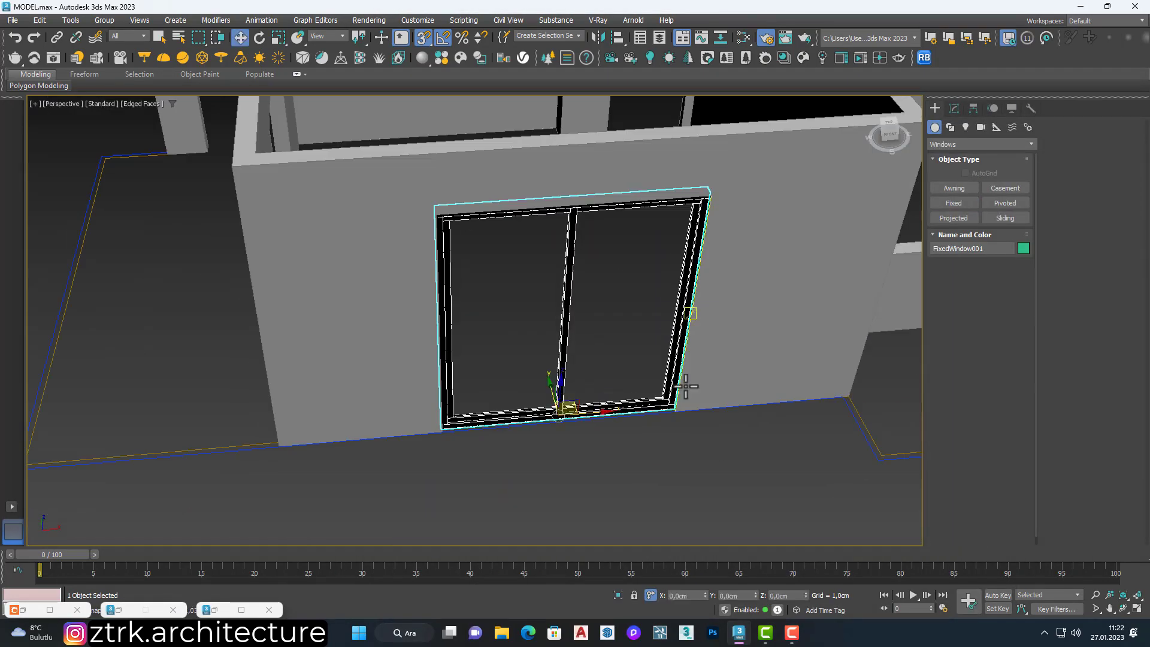
scroll(591, 407, "down", 3)
left_click(954, 108)
left_click(1031, 141)
key("u")
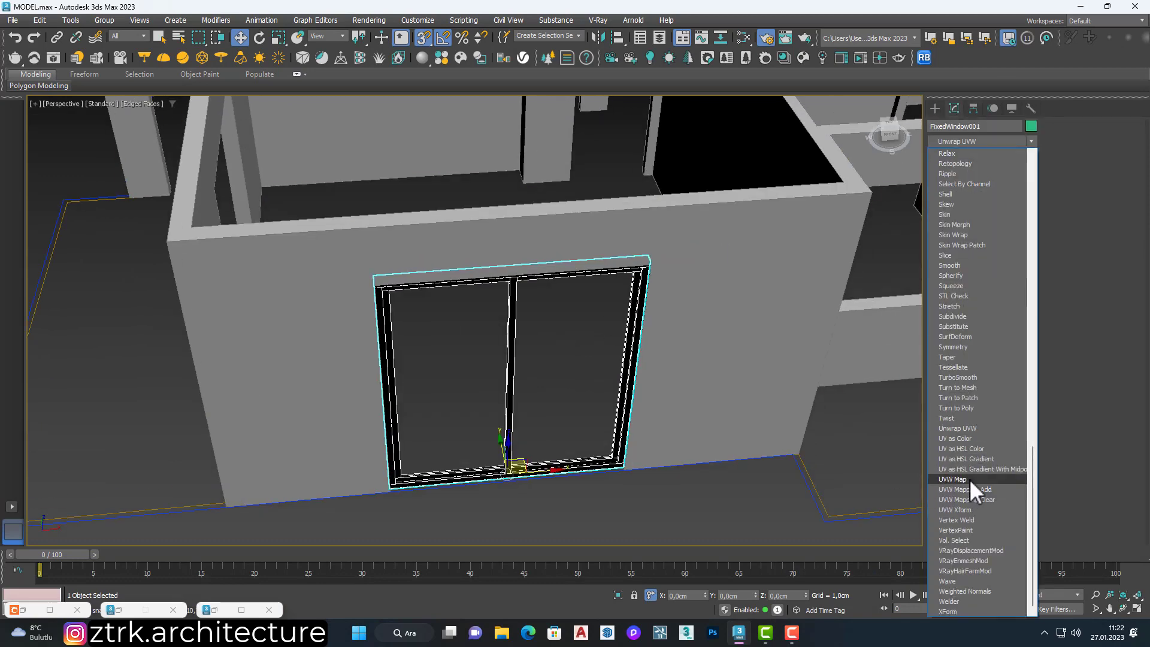
left_click(956, 479)
scroll(634, 397, "down", 5)
mouse_move(633, 397)
middle_mouse_down("alt")
mouse_move(575, 364)
mouse_move(634, 334)
mouse_move(623, 431)
mouse_move(539, 359)
mouse_move(484, 354)
mouse_move(449, 385)
middle_mouse_up("alt")
scroll(623, 430, "down", 3)
left_click(484, 354)
Draw another fixed window across the wall opening and adjust its depth.
left_click(935, 109)
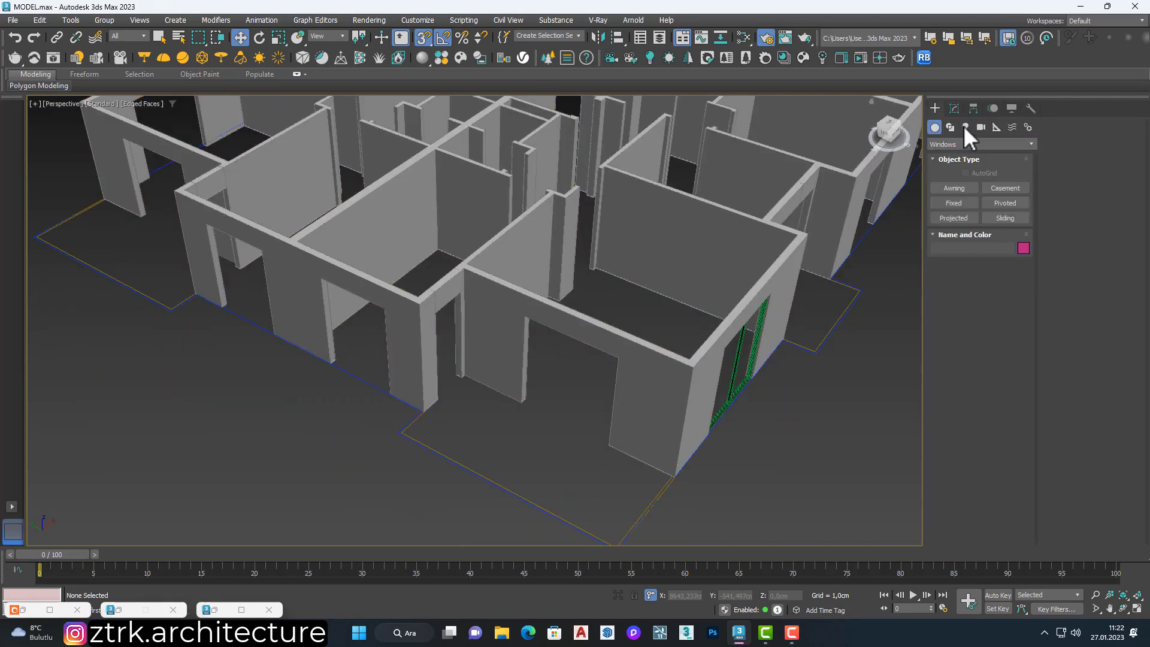
left_click(953, 203)
scroll(521, 398, "up", 5)
scroll(477, 316, "up", 3)
scroll(477, 316, "down", 5)
left_click_drag(460, 390, 744, 526)
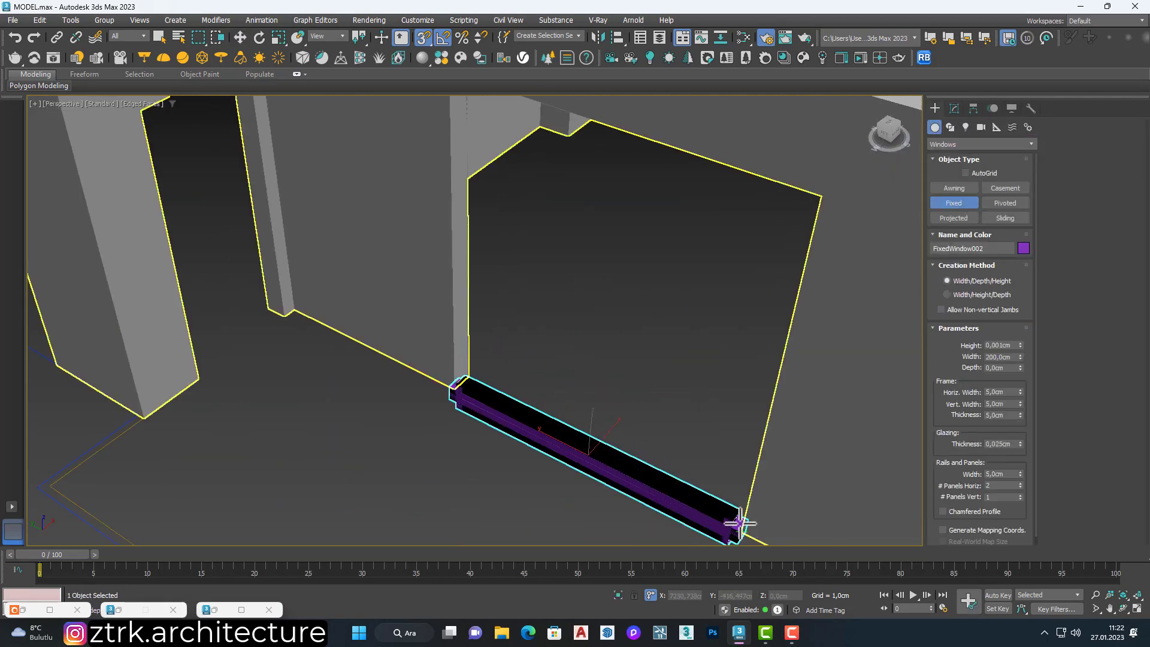
left_click(779, 308)
left_click(977, 368)
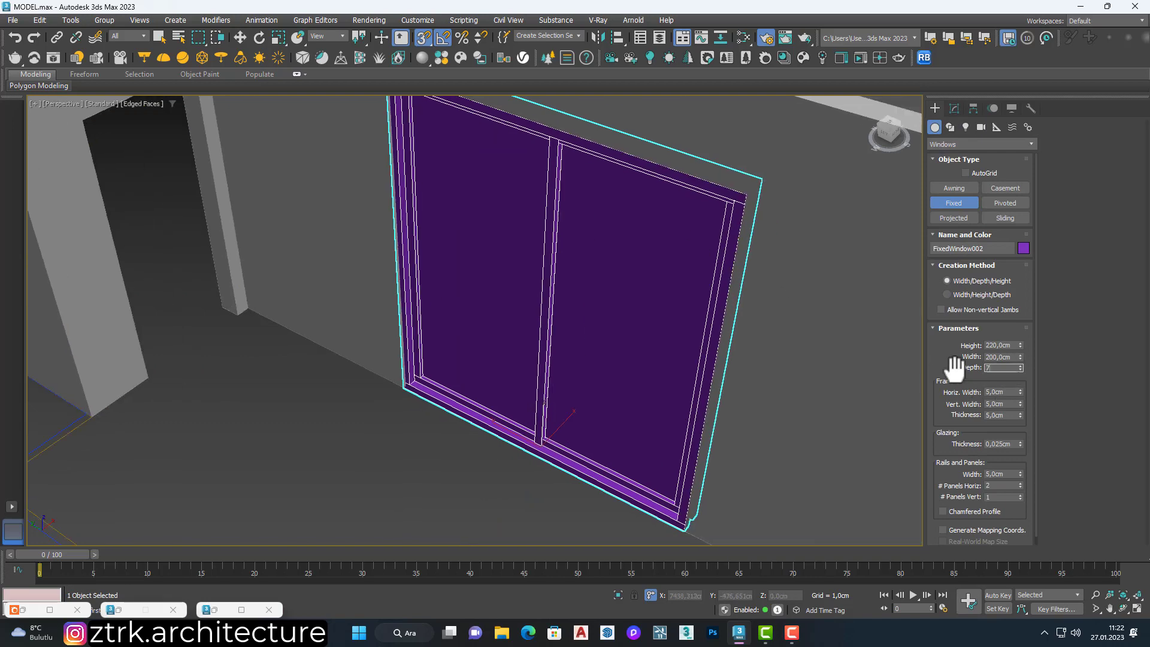
scroll(577, 326, "down", 5)
Apply Material #36 to the new window from the Slate Material Editor.
key("m")
right_click(868, 313)
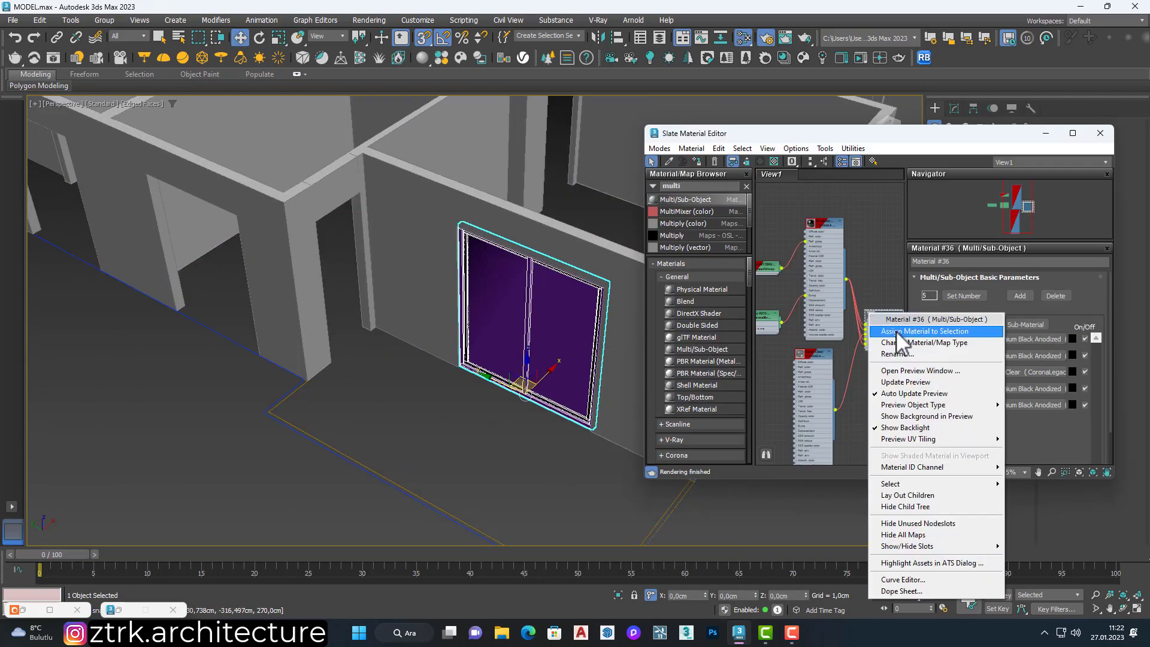
left_click(896, 329)
left_click(1045, 133)
scroll(575, 324, "down", 5)
scroll(731, 336, "up", 3)
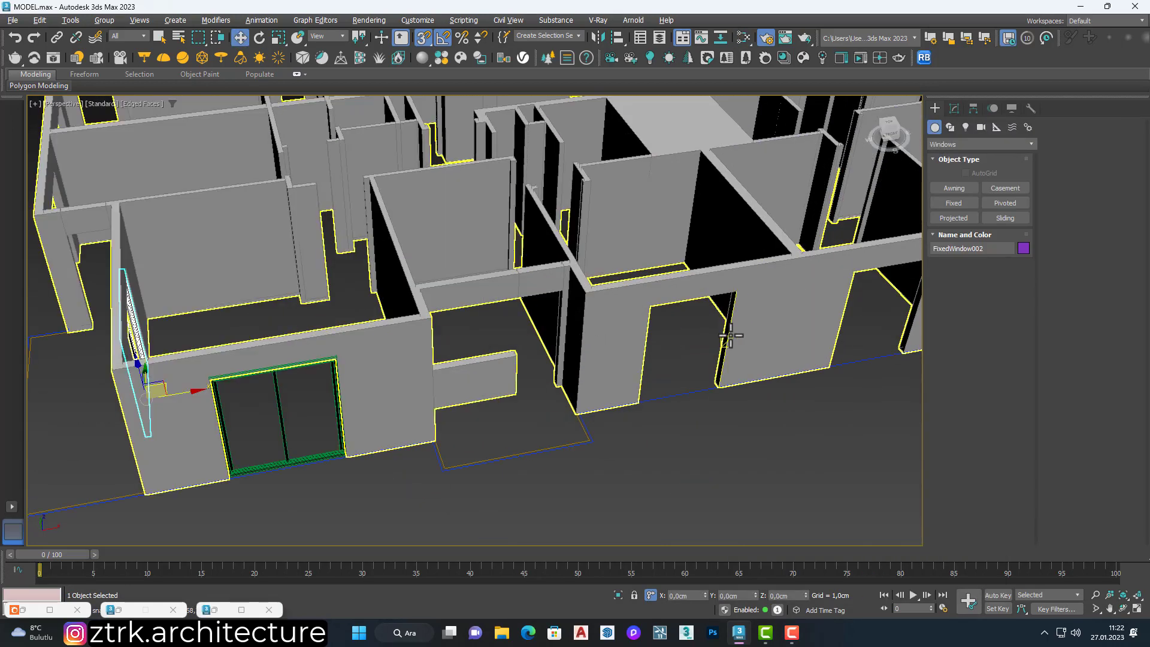
scroll(293, 407, "down", 4)
middle_click_drag(292, 407, 559, 508, "alt")
scroll(560, 508, "up", 3)
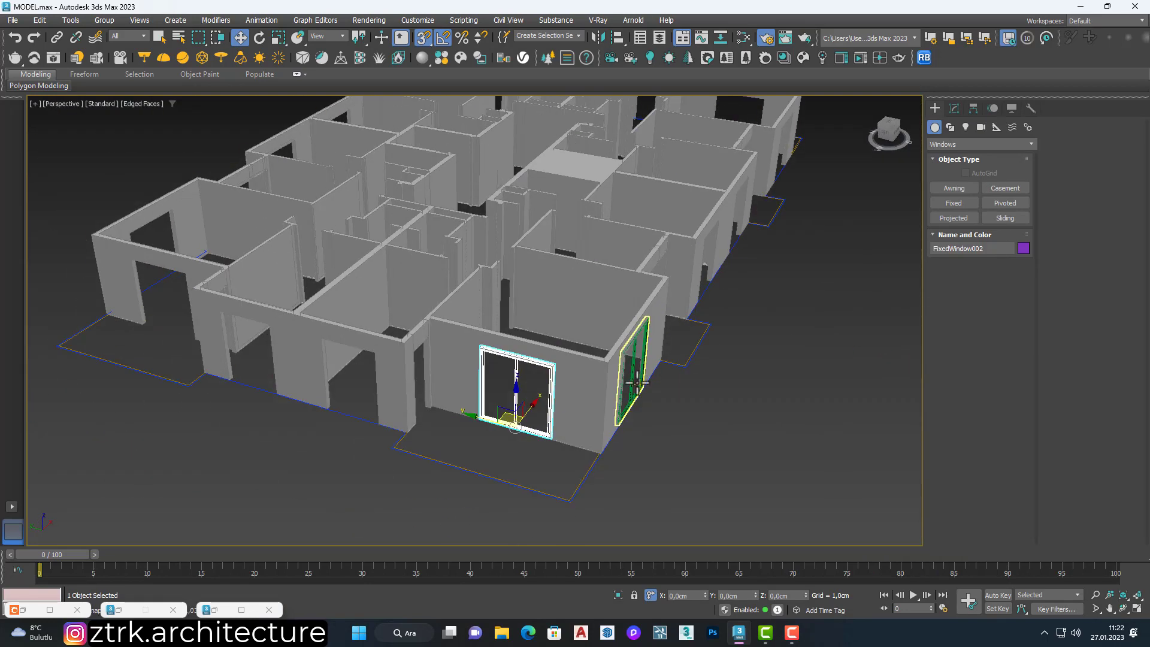
scroll(566, 409, "up", 2)
Draw a fixed window in a wall opening with a 7 cm depth.
left_click(957, 207)
left_click_drag(335, 416, 410, 399)
scroll(383, 408, "up", 3)
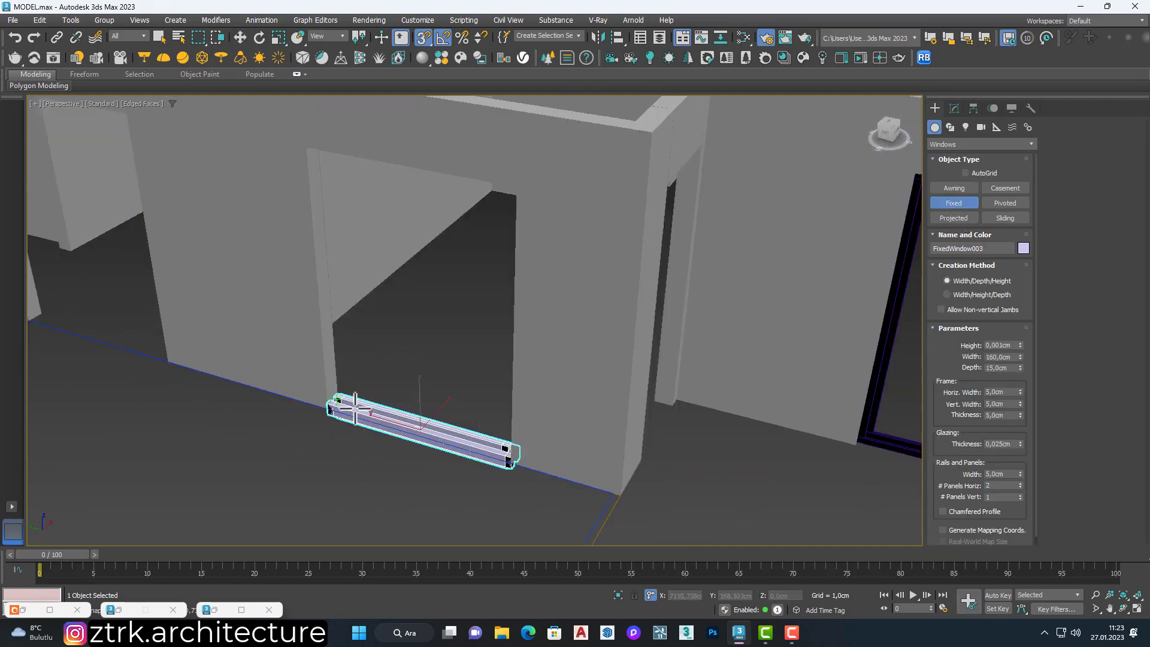
scroll(405, 321, "up", 2)
scroll(405, 320, "up", 2)
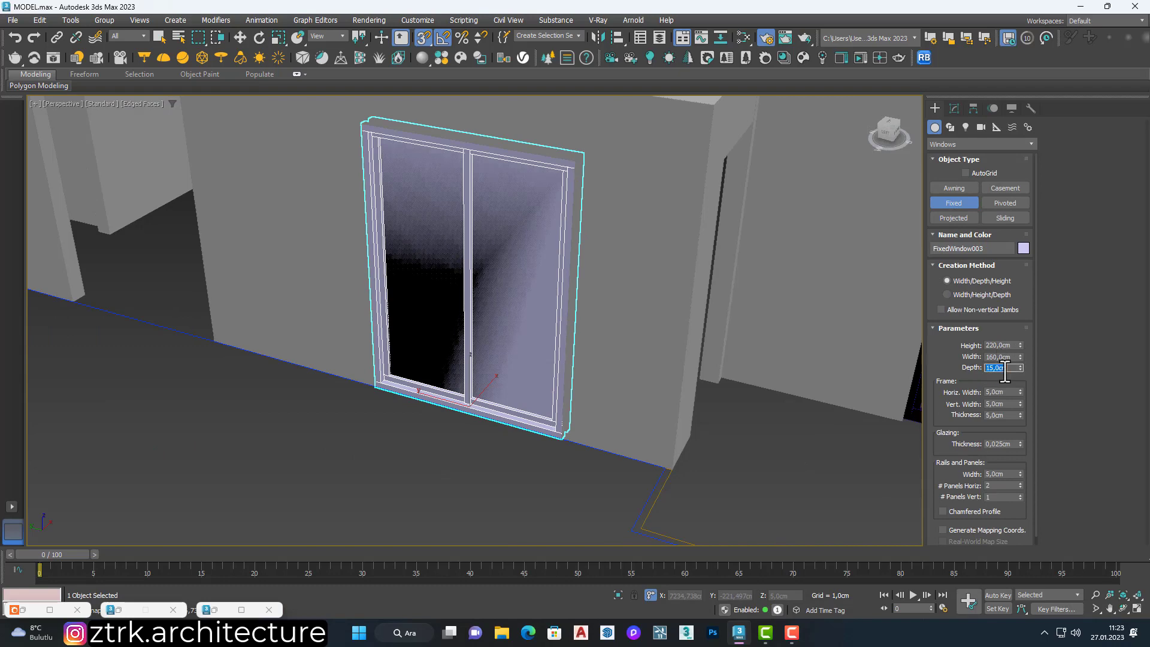
key("Return")
scroll(449, 371, "down", 3)
scroll(449, 359, "up", 3)
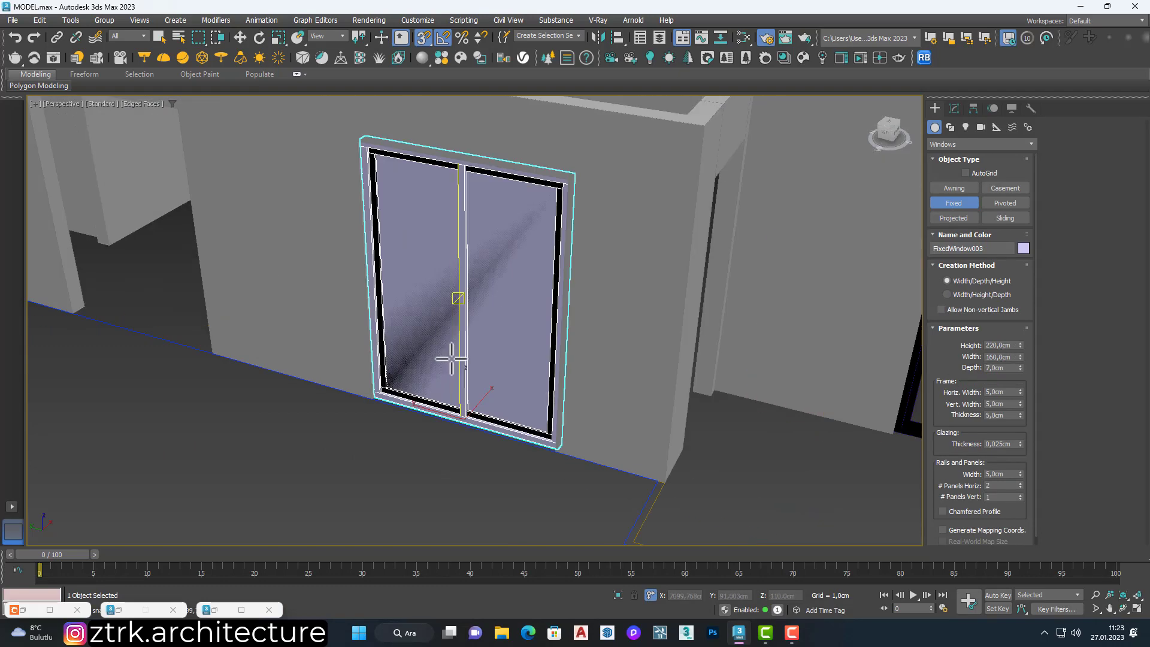
Draw a second fixed window at the wall base, 220 cm high and 160 cm wide.
middle_click_drag(449, 359, 874, 258, "alt")
left_click_drag(354, 426, 464, 454)
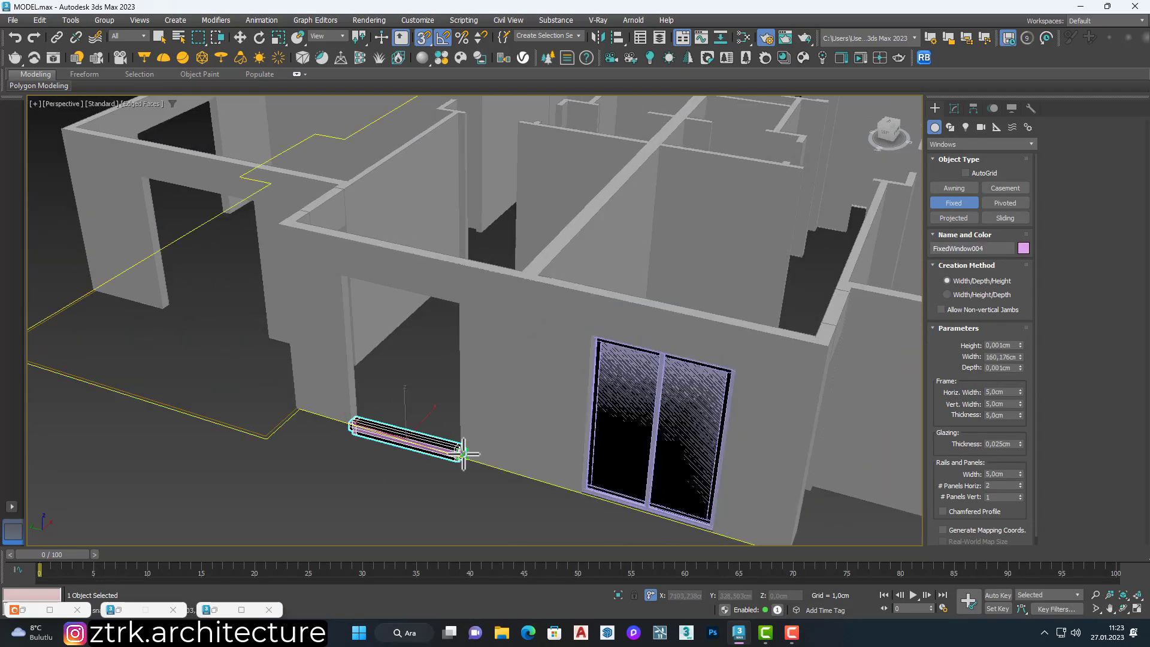
right_click(442, 318)
scroll(340, 427, "up", 3)
left_click_drag(336, 414, 507, 460)
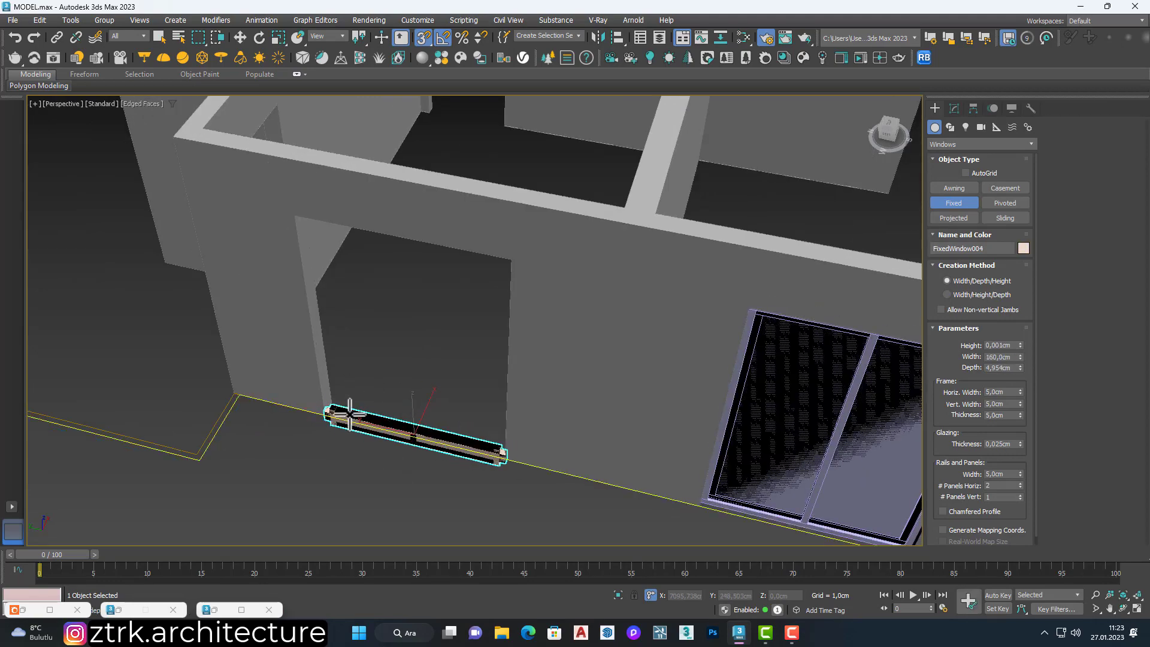
left_click(508, 464)
left_click(514, 256)
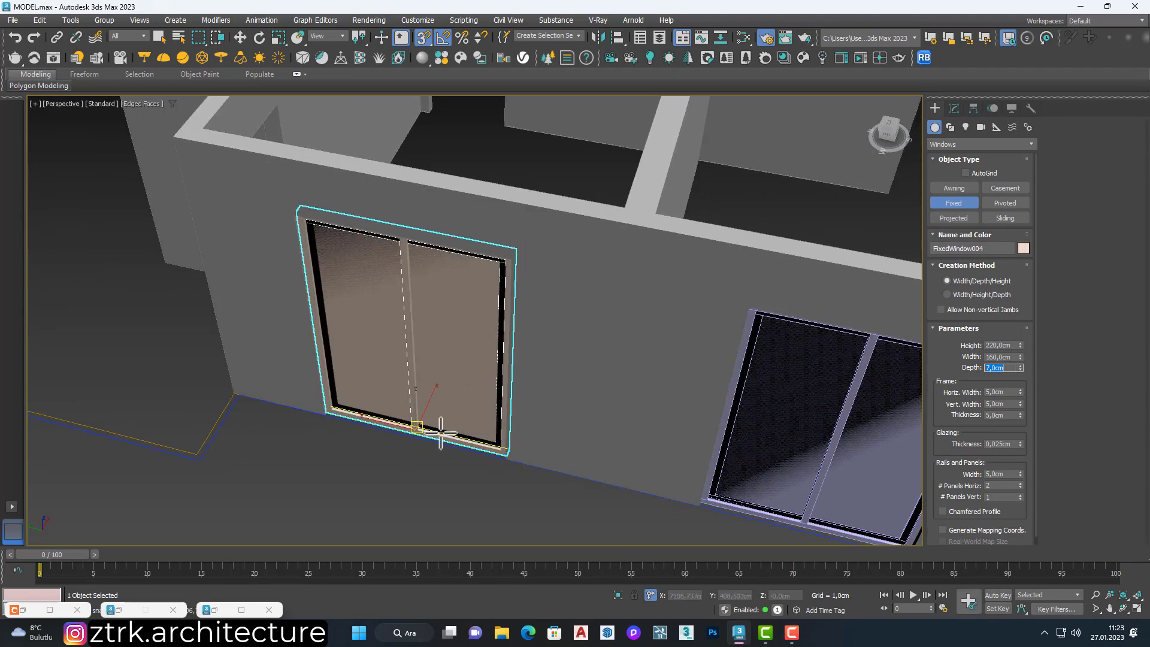
scroll(360, 407, "down", 3)
Select a new window from the far side and apply the window material to it.
key("w")
scroll(389, 389, "down", 4)
scroll(446, 405, "down", 3)
middle_click_drag(446, 405, 404, 400)
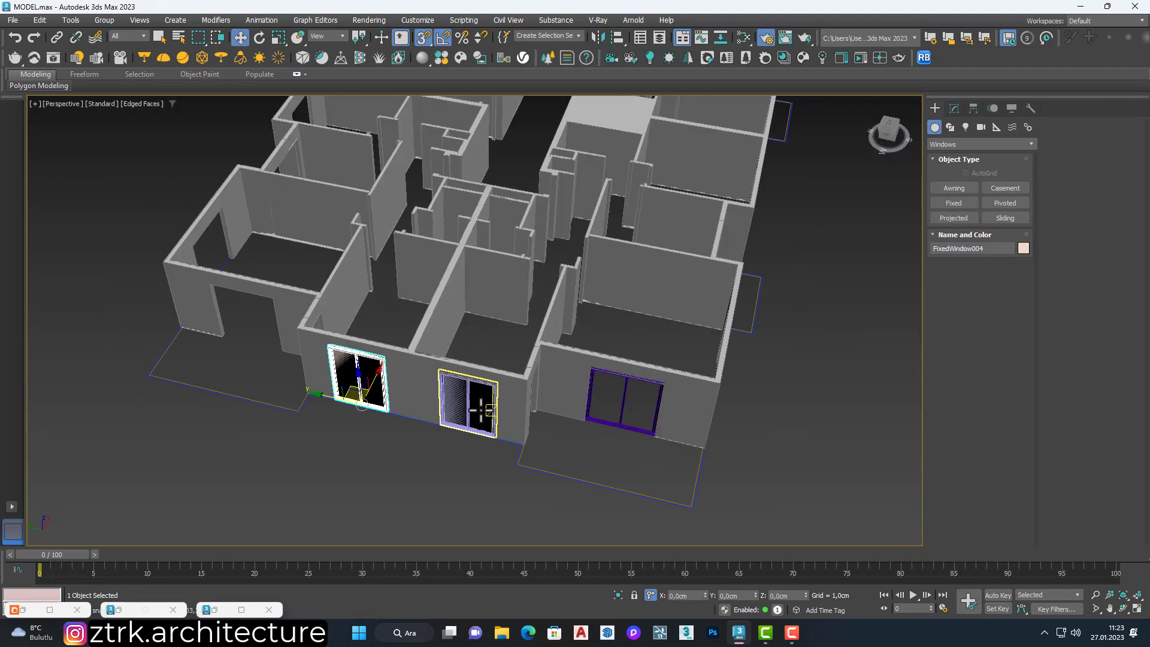
scroll(573, 445, "down", 3)
middle_click_drag(573, 445, 455, 419, "alt")
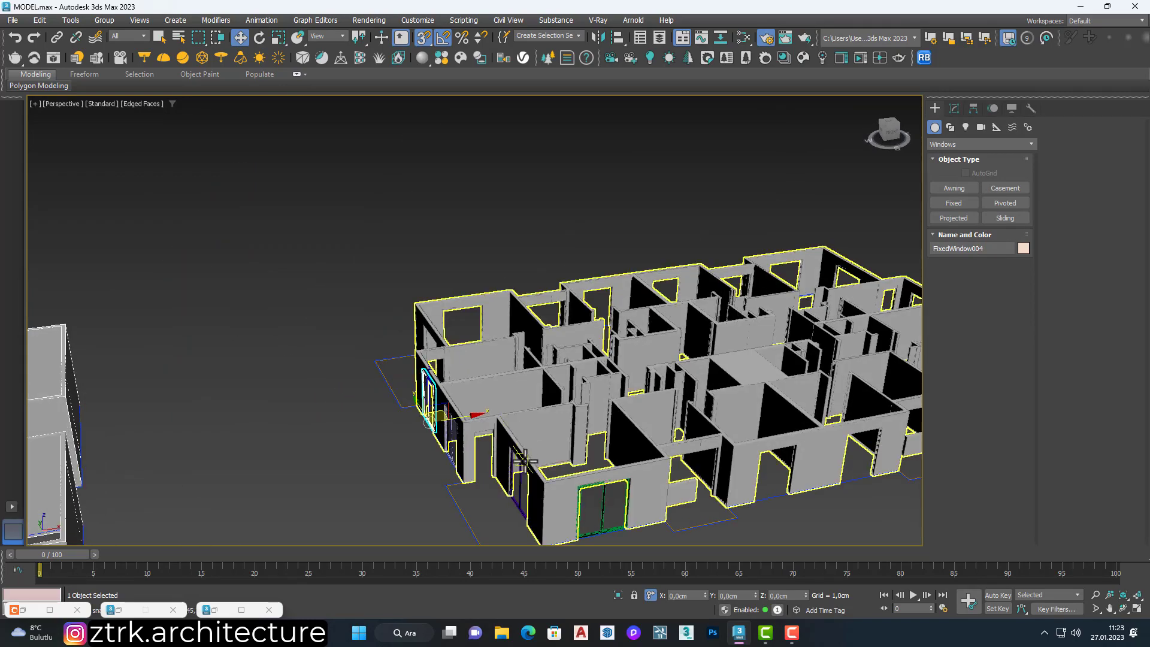
scroll(454, 432, "up", 4)
left_click(454, 431)
key("m")
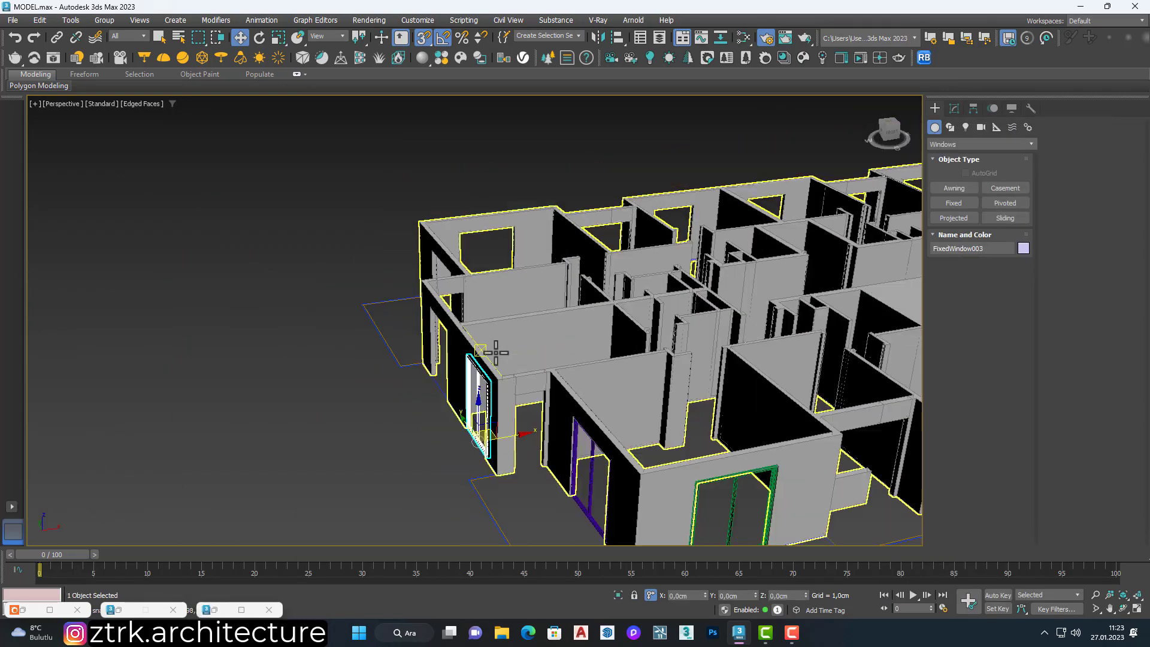
scroll(496, 352, "up", 8)
left_click(512, 426)
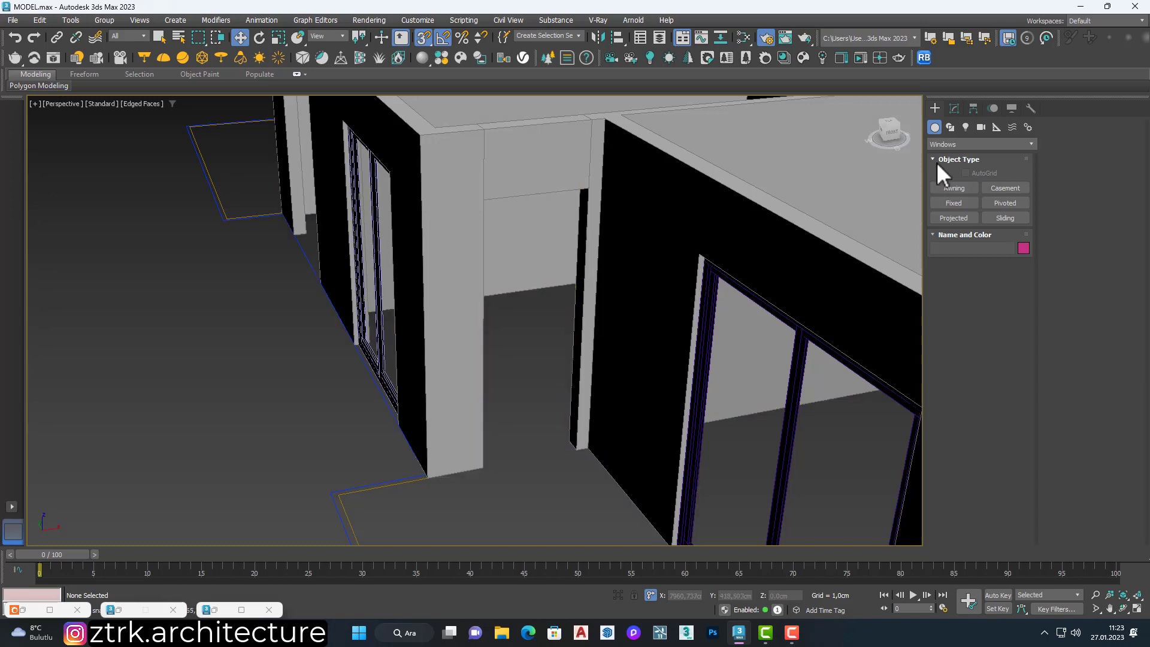
Draw a pivot door across the doorway, 220 cm high and 7 cm deep.
left_click(956, 144)
left_click(955, 219)
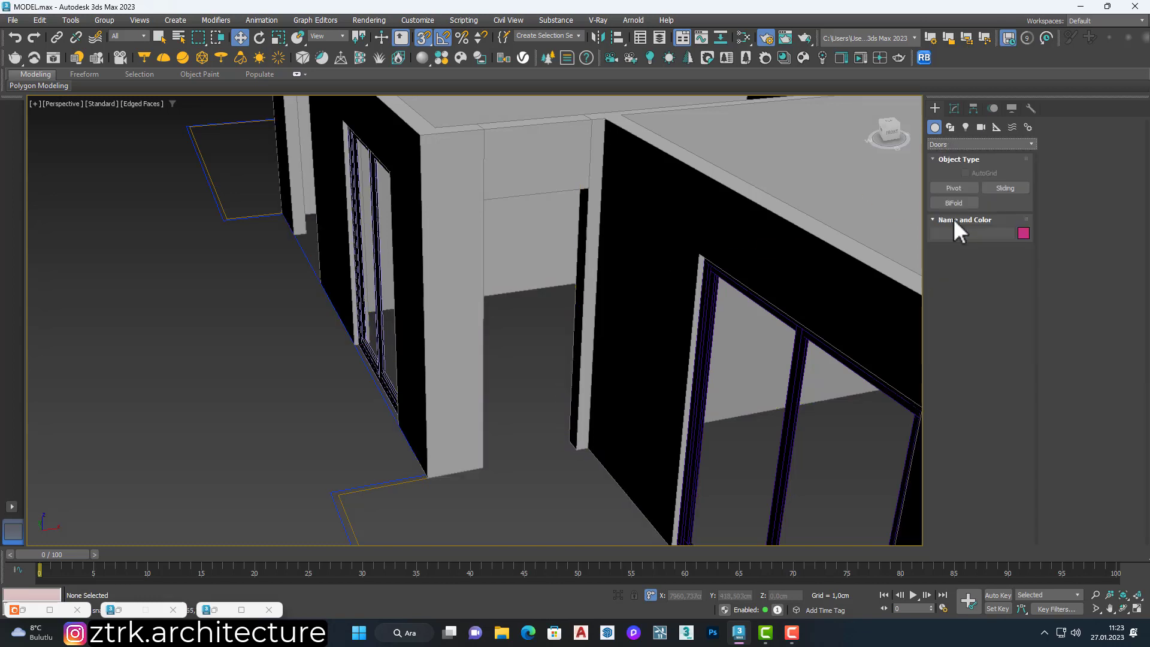
left_click(961, 184)
left_click_drag(483, 466, 569, 446)
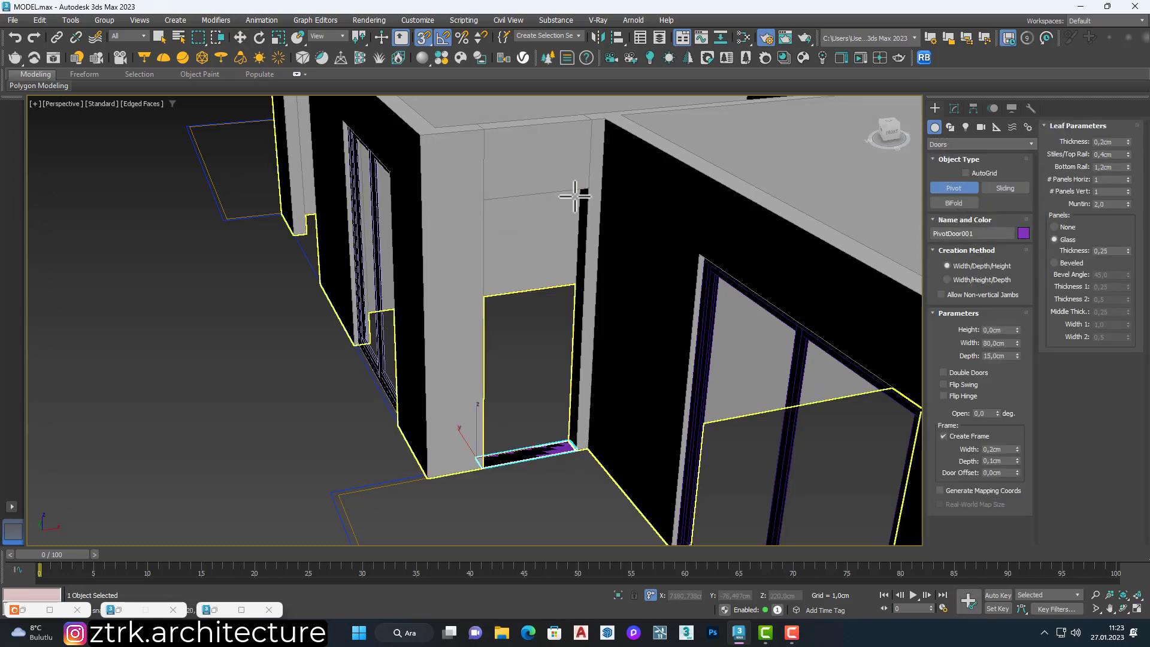
left_click(608, 274)
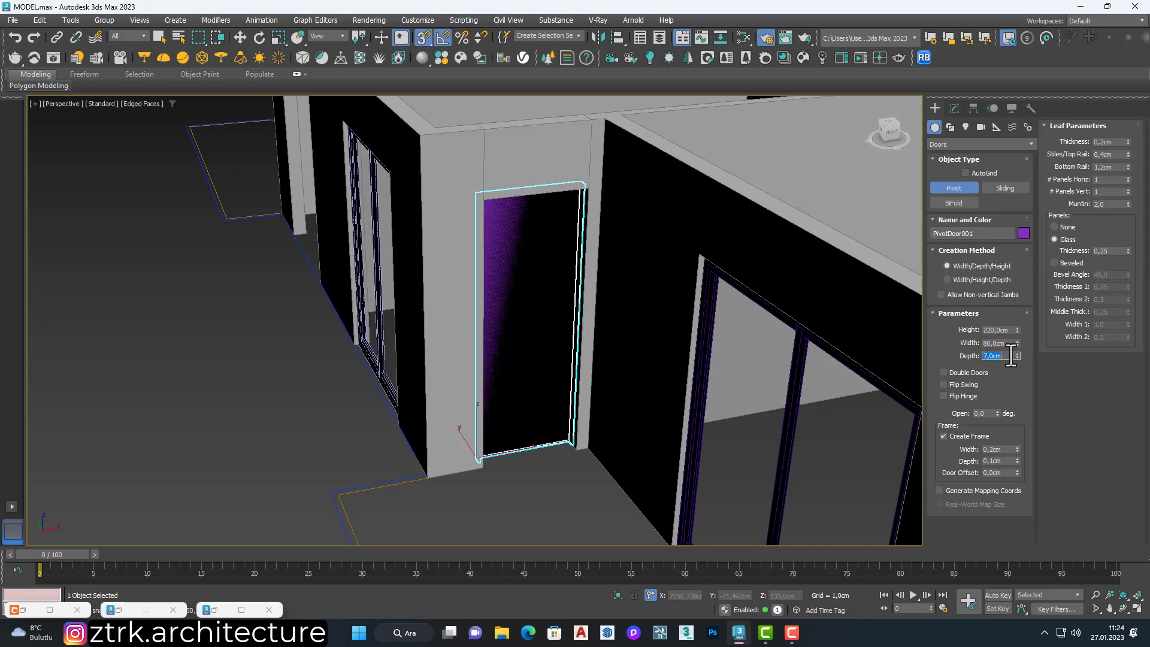
left_click(967, 383)
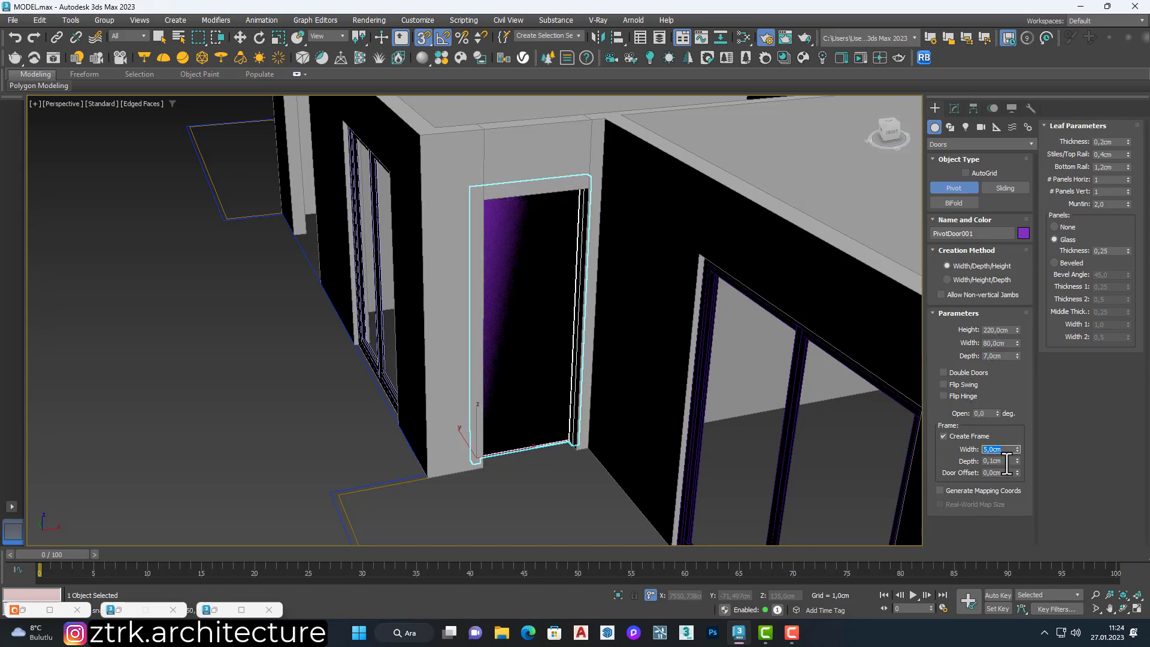
Set the door's frame depth, leaf thickness and stiles/top rail to 5 cm, width 70 cm.
type("5")
key("Return")
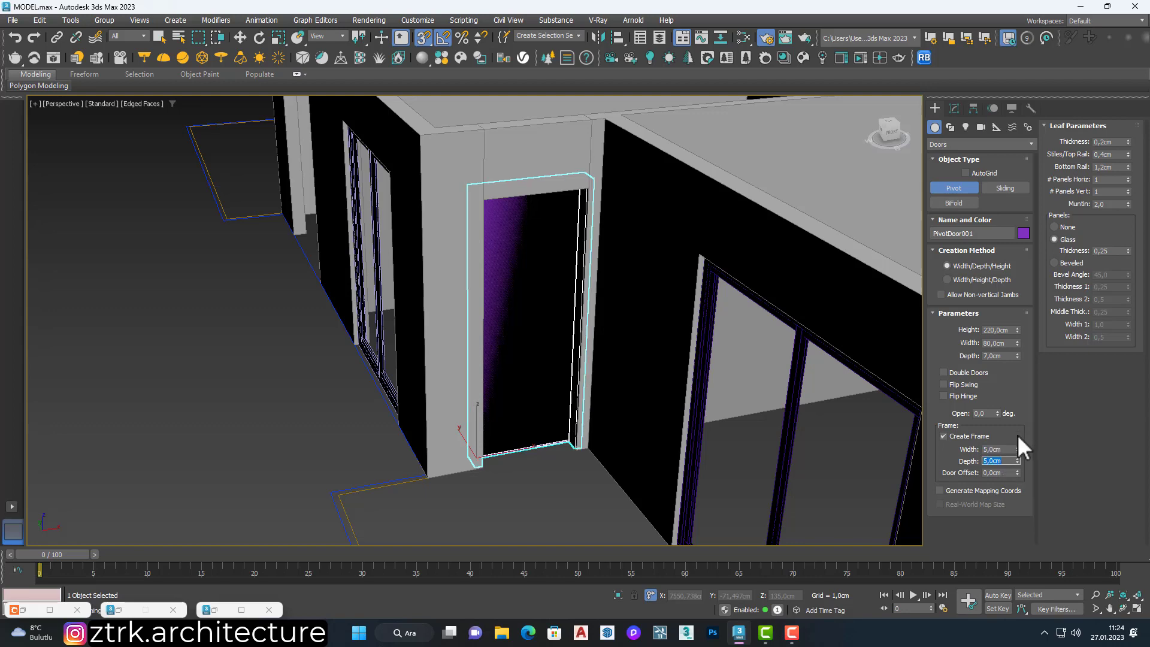
type("5")
key("Return")
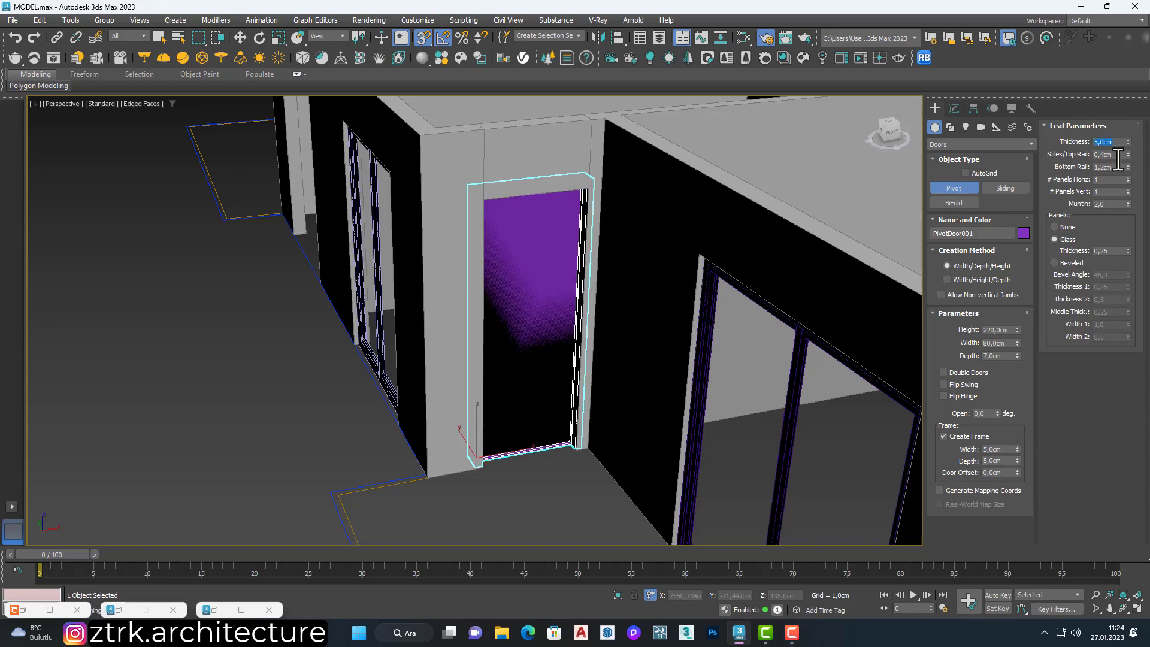
left_click(1110, 155)
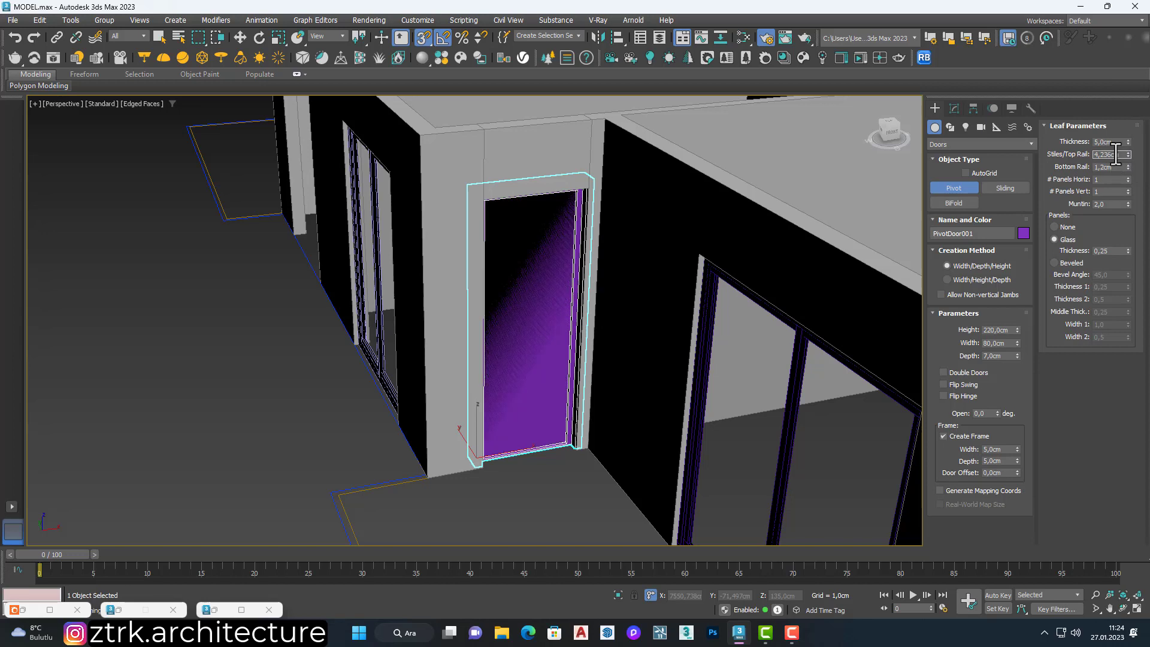
type("5")
key("Return")
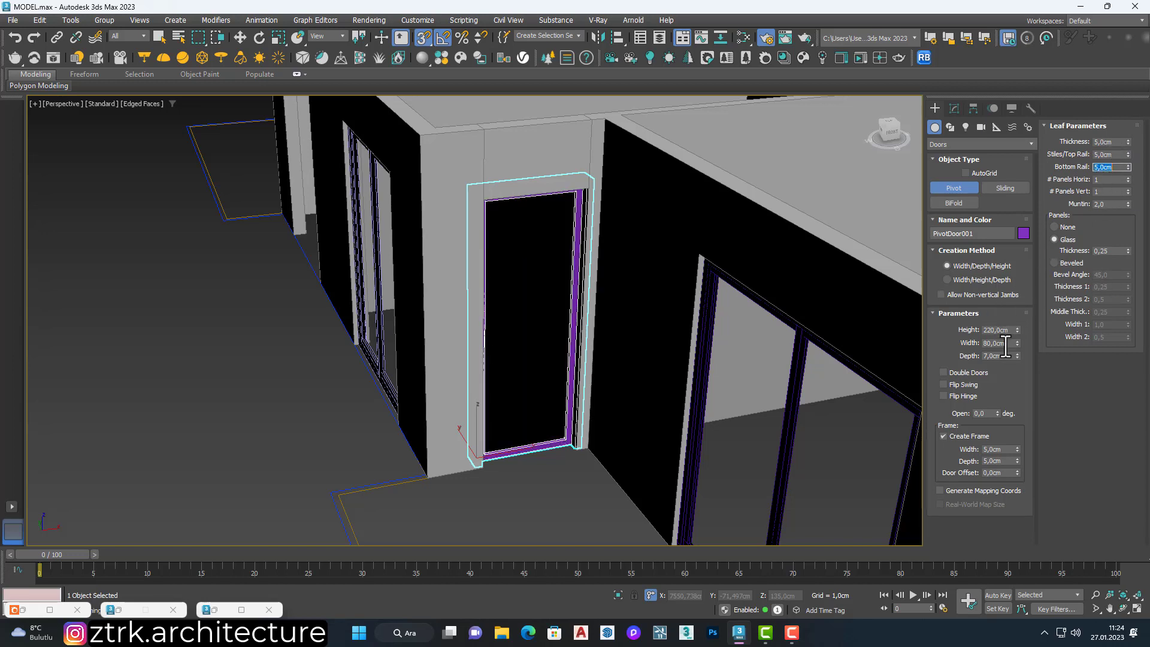
type("70")
key("Return")
In top wireframe view, set the door depth to 2.5 cm and move it in line with the wall.
key("w")
key("t")
key("F3")
key("z")
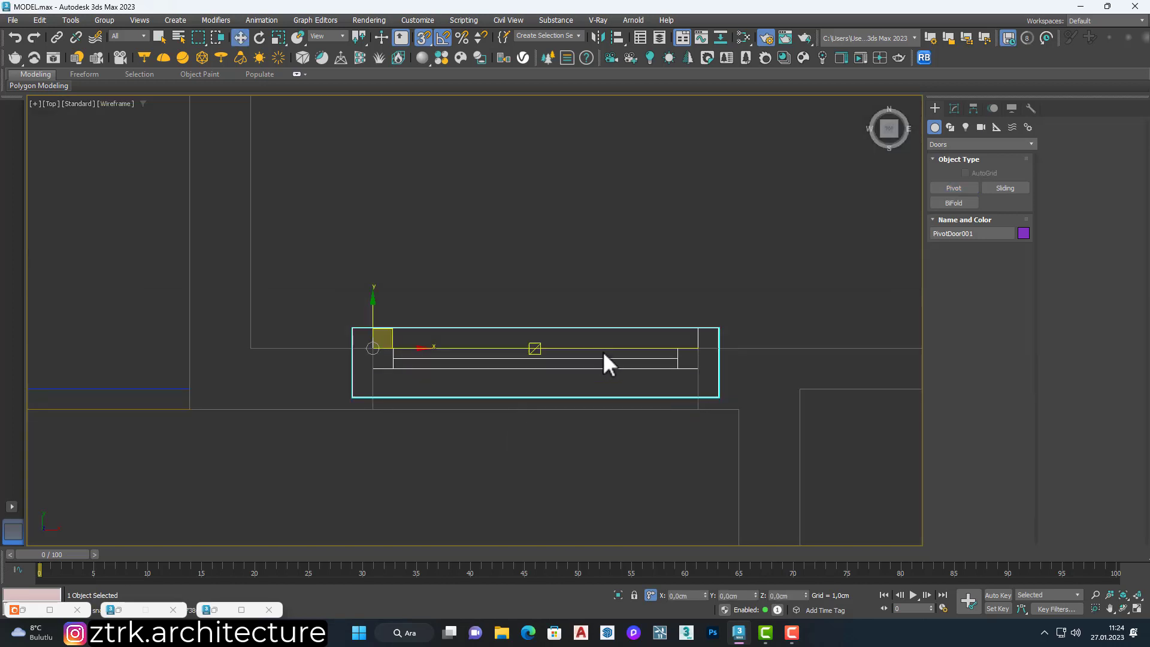
left_click(954, 108)
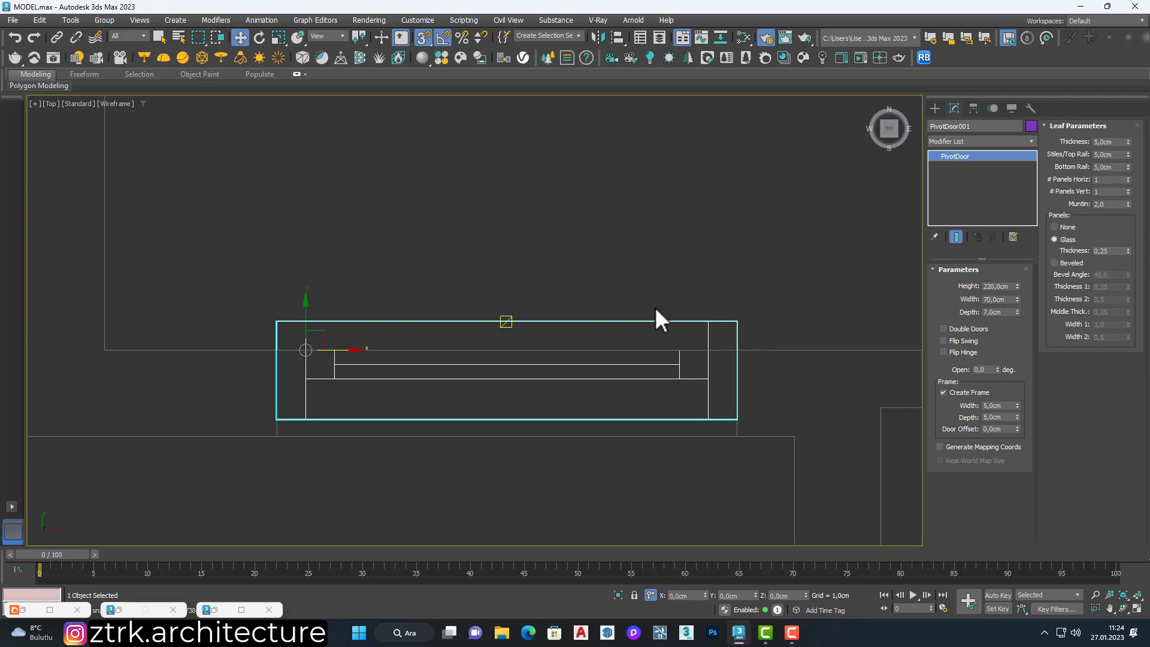
left_click_drag(304, 326, 407, 363)
type("2,5")
key("Return")
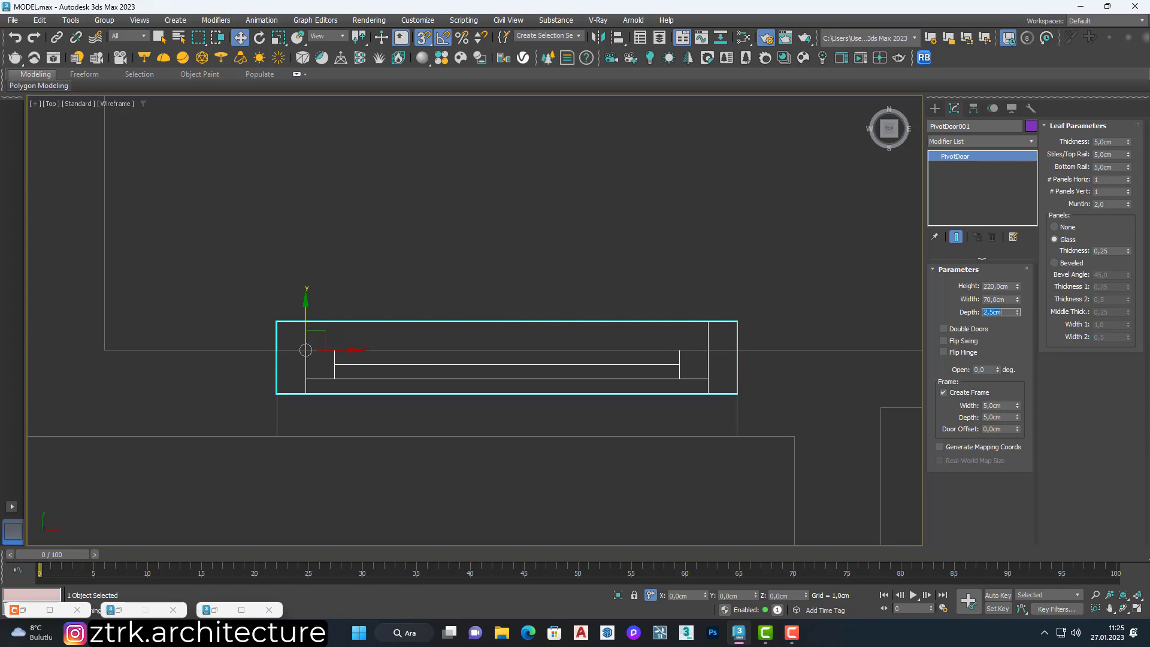
left_click_drag(305, 349, 277, 383)
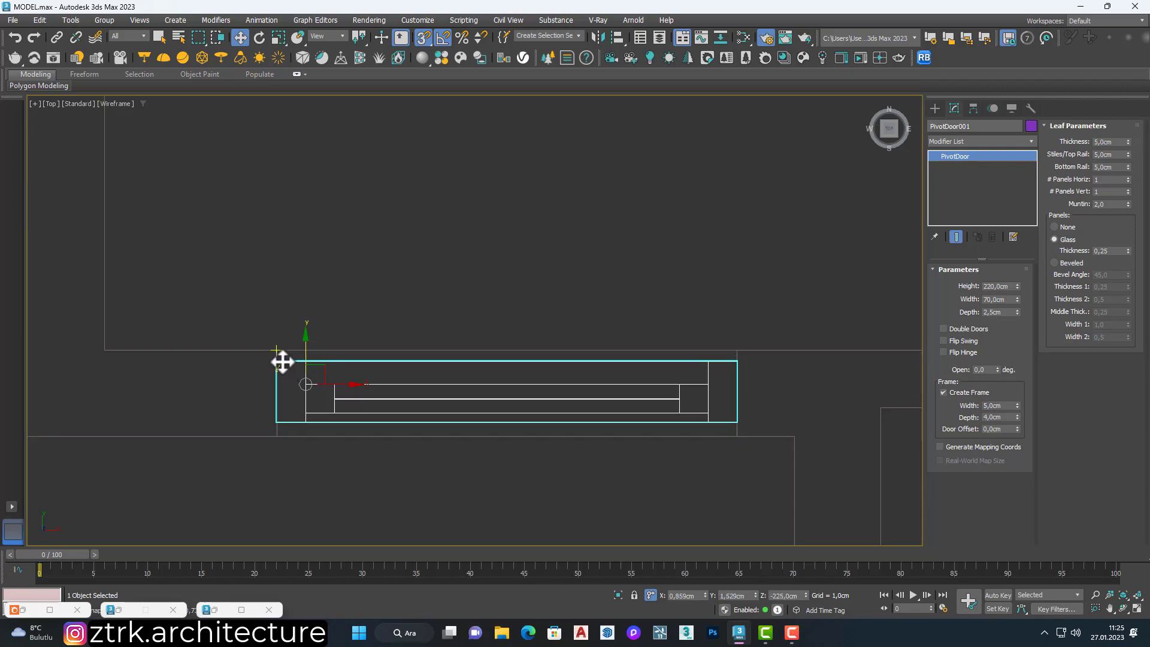
Change the door height to 215 cm, checking it from perspective and front views.
scroll(282, 359, "down", 5)
key("p")
middle_click_drag(411, 282, 444, 175, "alt")
middle_click_drag(424, 244, 412, 195, "alt")
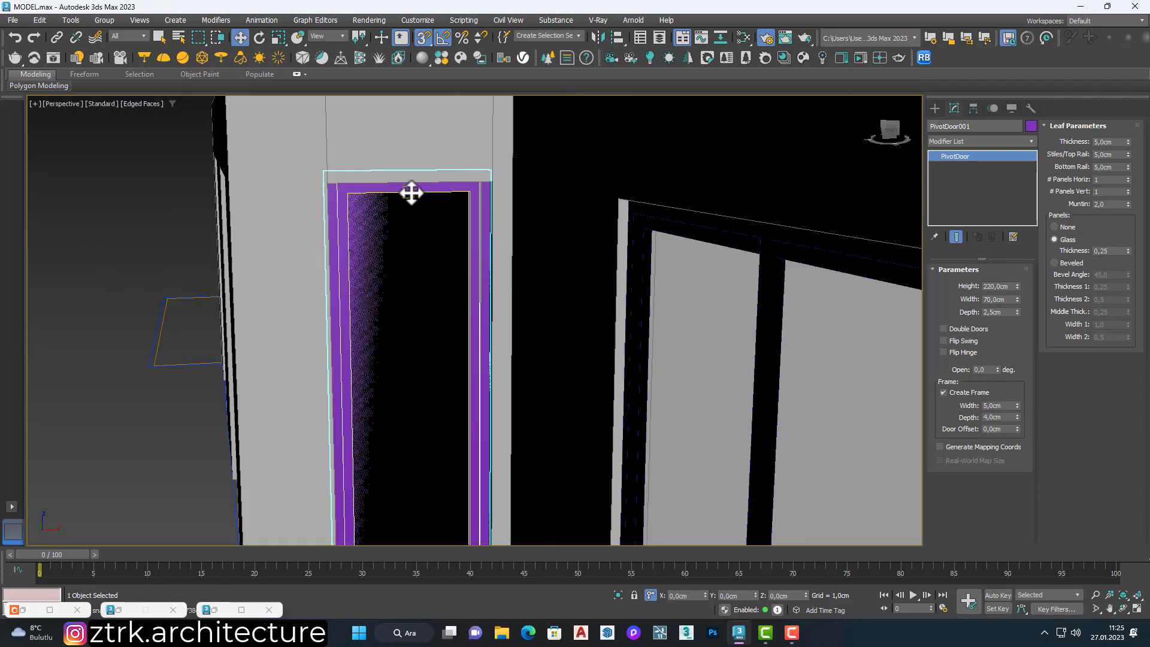
scroll(412, 194, "down", 2)
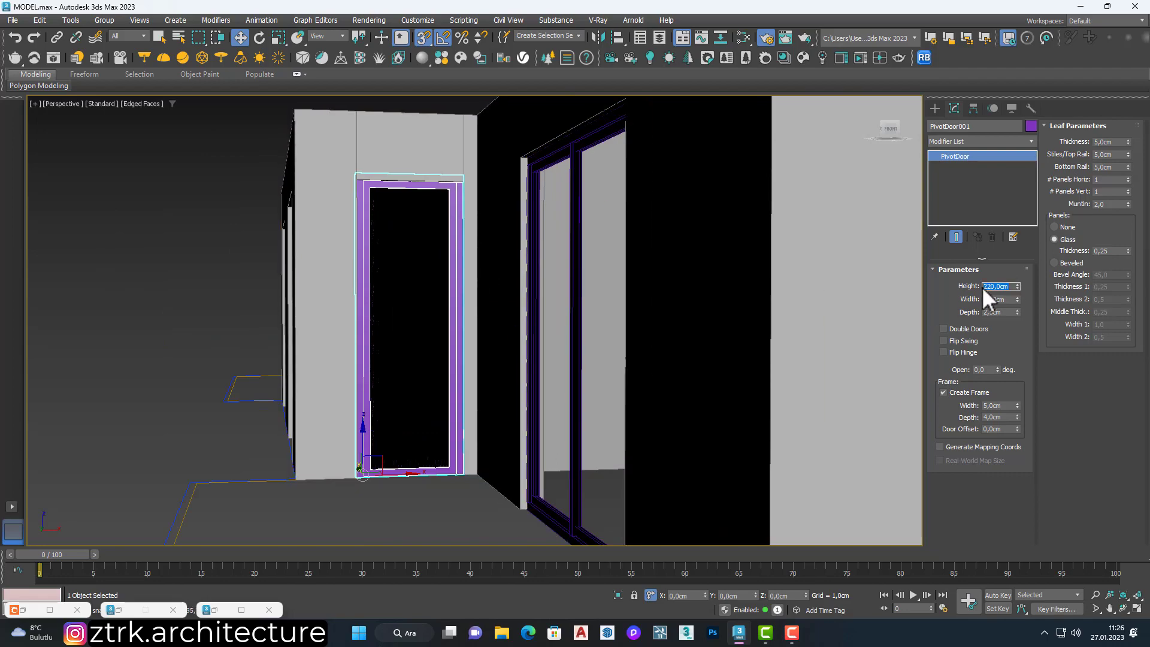
type("215")
key("Return")
middle_click_drag(776, 329, 489, 273, "alt")
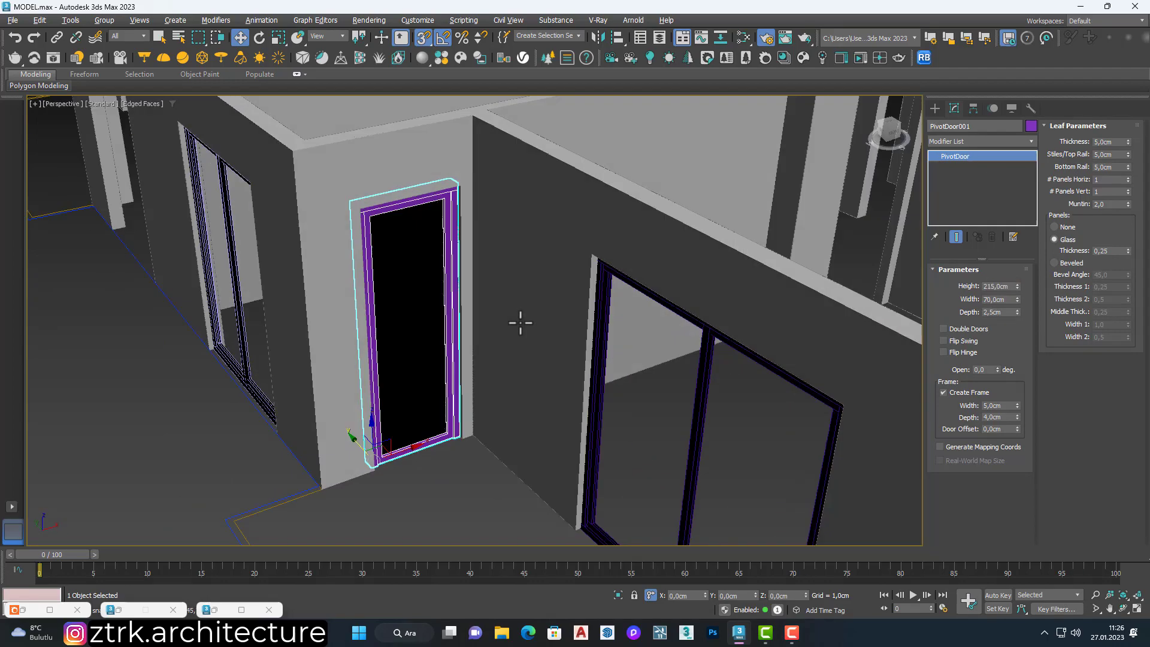
key("f")
scroll(438, 298, "up", 2)
scroll(444, 292, "up", 3)
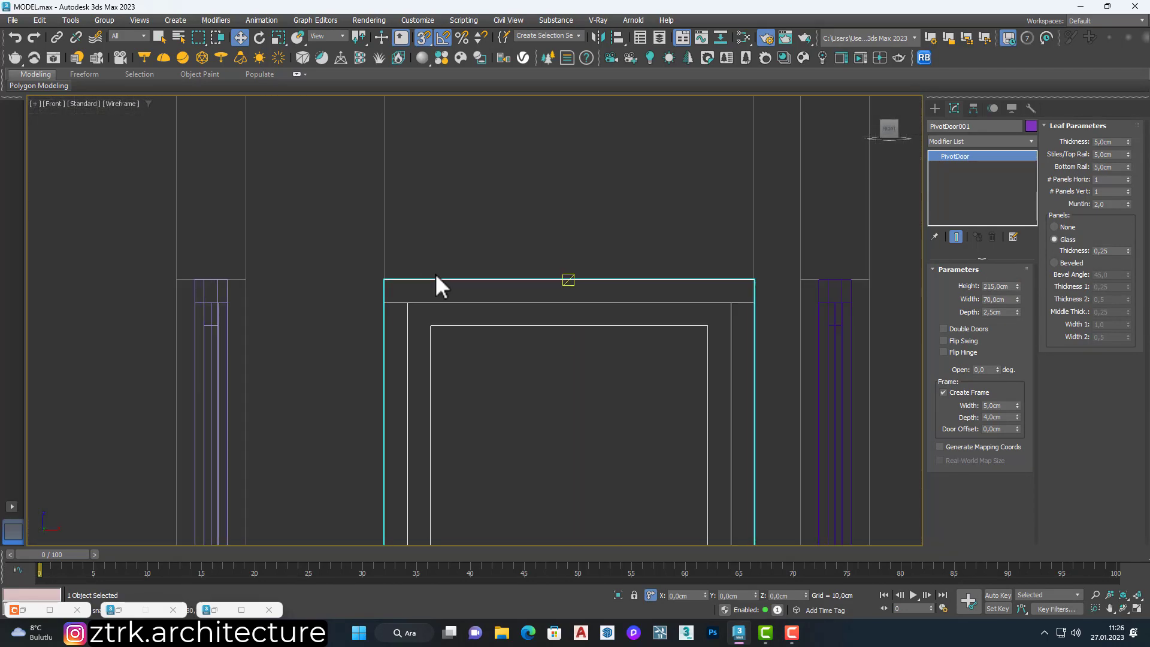
scroll(437, 285, "down", 6)
key("p")
middle_click_drag(464, 301, 513, 313, "alt")
Assign Material #36 to PivotDoor001 and minimize the Slate Material Editor.
key("m")
right_click(804, 304)
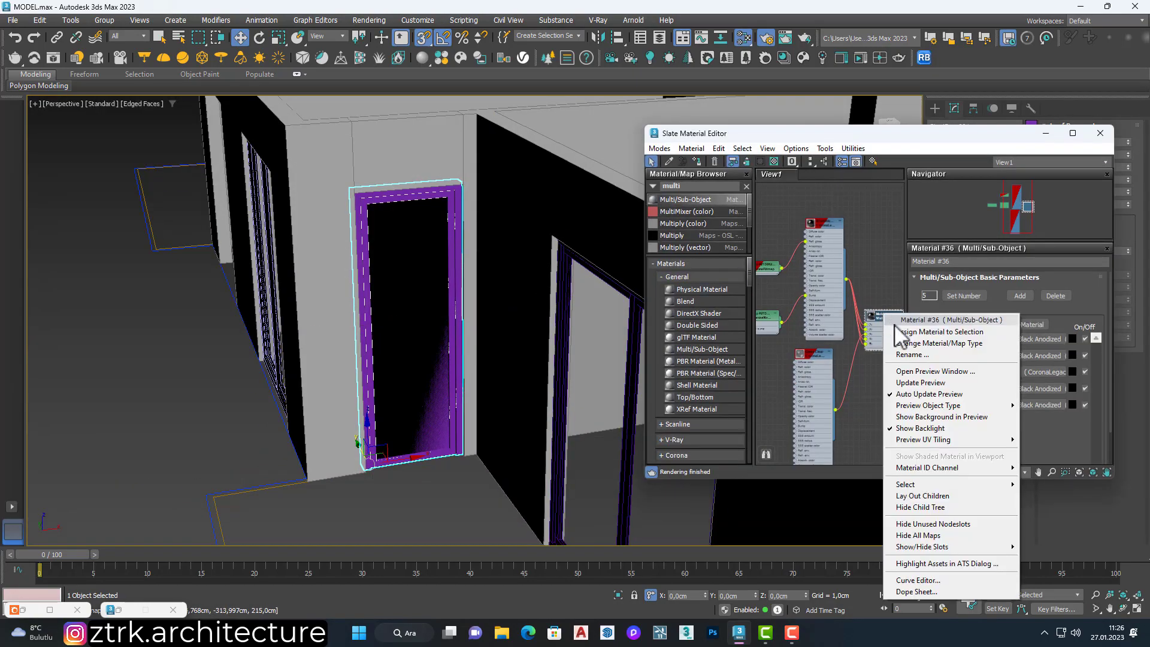
left_click(851, 331)
middle_click_drag(593, 288, 544, 301, "alt")
left_click(1045, 133)
scroll(721, 246, "down", 5)
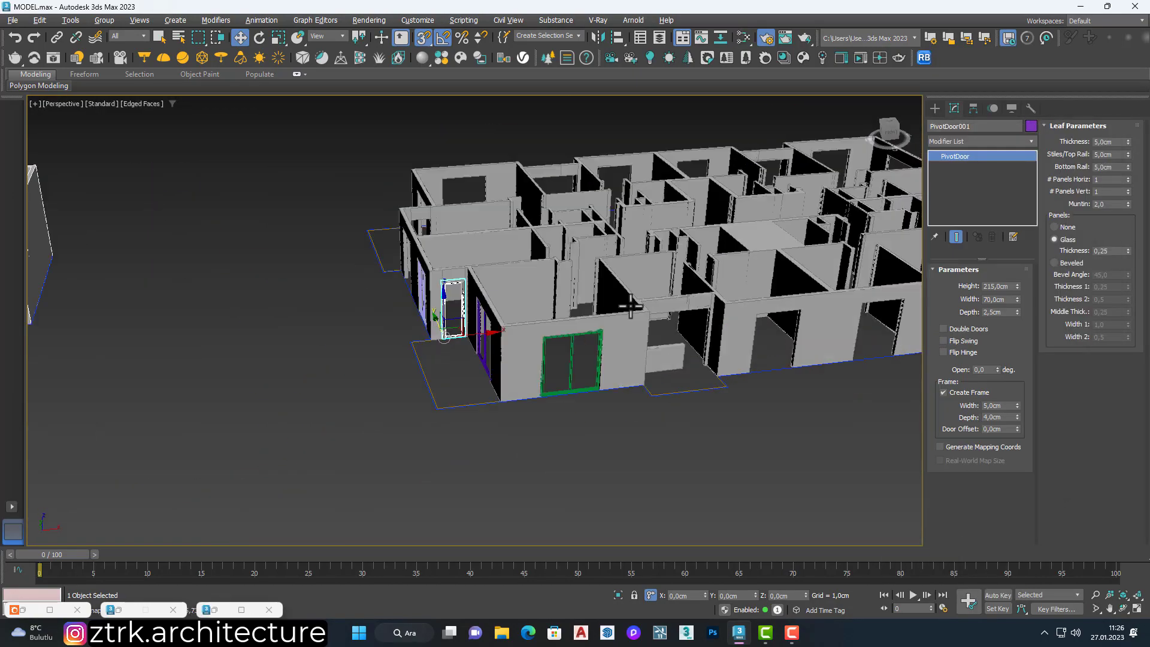
scroll(718, 282, "up", 3)
scroll(669, 256, "up", 6)
scroll(668, 256, "down", 5)
Draw a new pivot door across the wall opening, giving it depth and a 220 cm height.
left_click(935, 109)
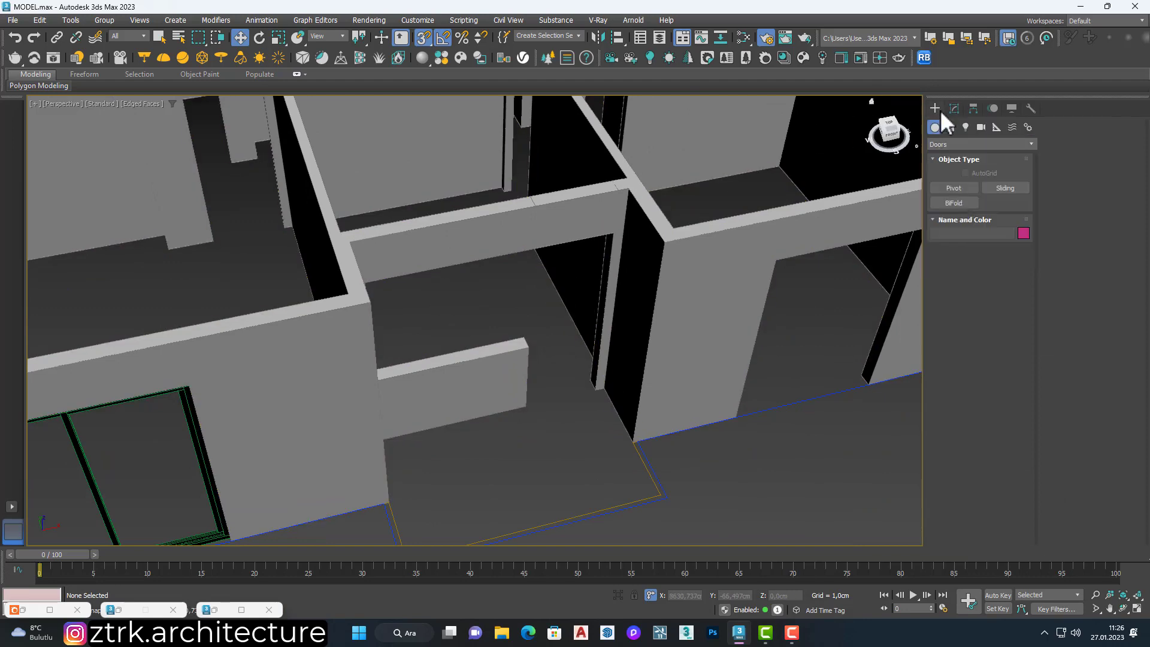
left_click(953, 187)
left_click_drag(522, 405, 590, 383)
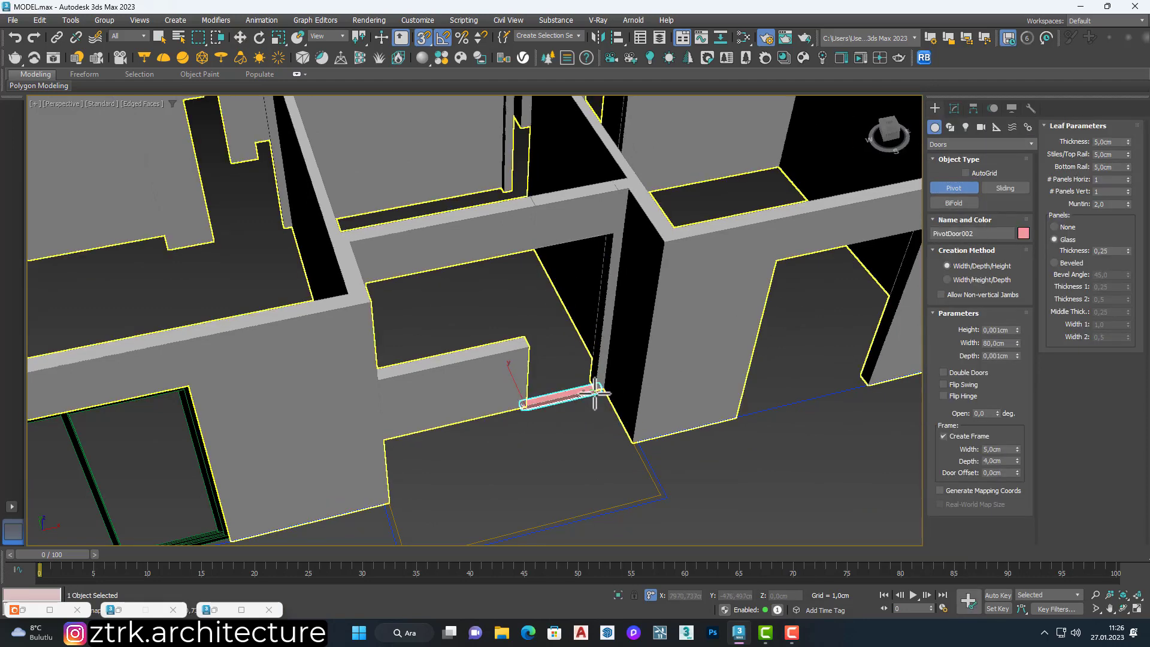
scroll(595, 393, "up", 3)
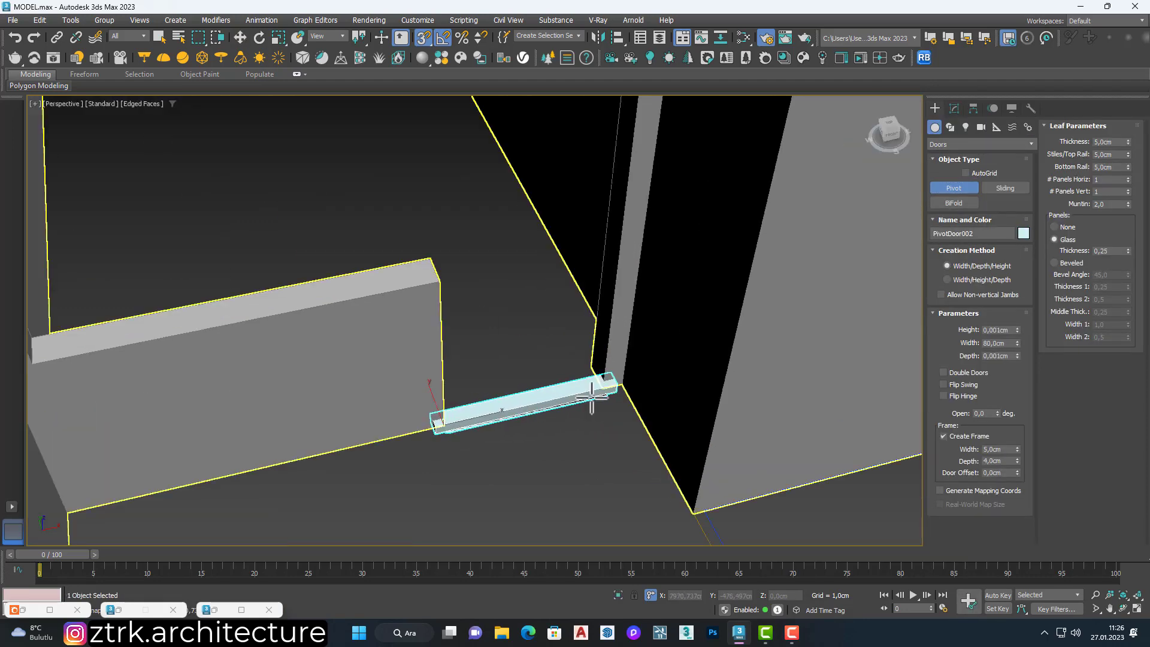
left_click(595, 392)
left_click(552, 235)
scroll(563, 252, "down", 5)
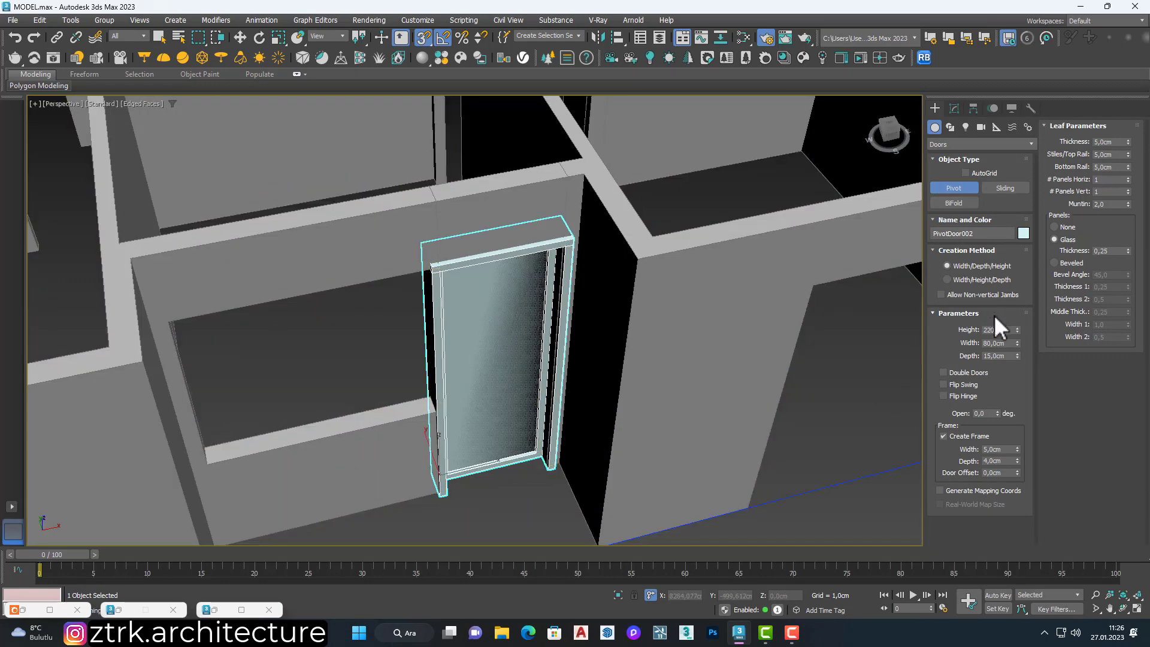
Set the pivot door's width to 70 cm and depth to 5 cm.
double_click(997, 343)
type("70")
key("Return")
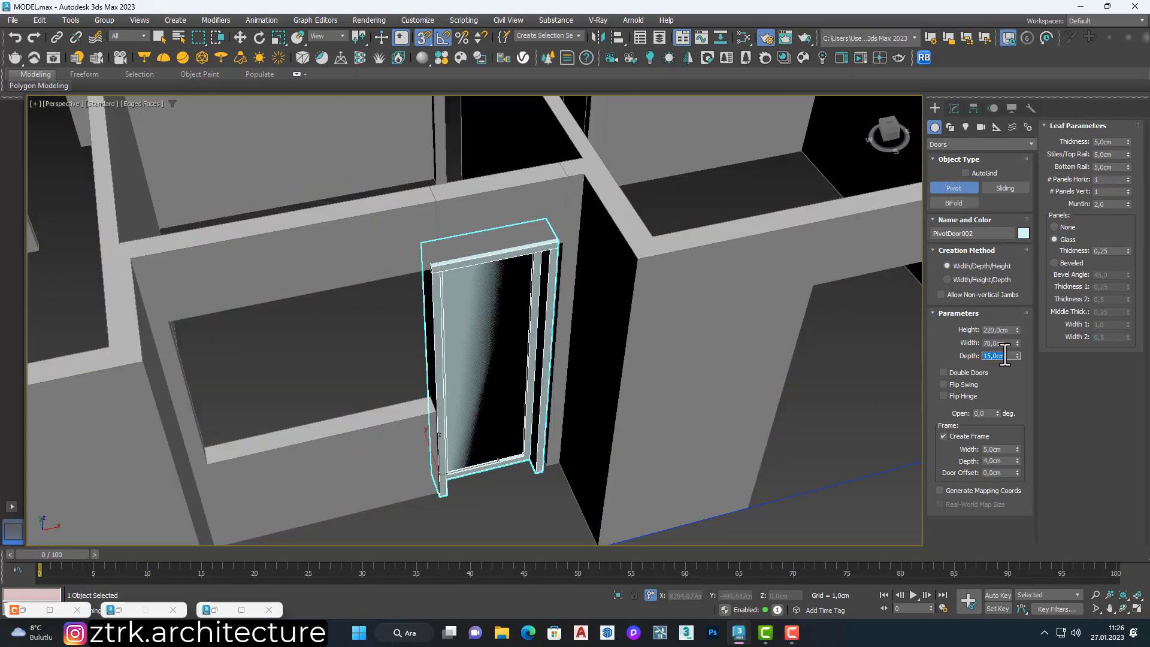
type("5")
key("Return")
key("t")
scroll(519, 411, "down", 2)
scroll(701, 446, "up", 5)
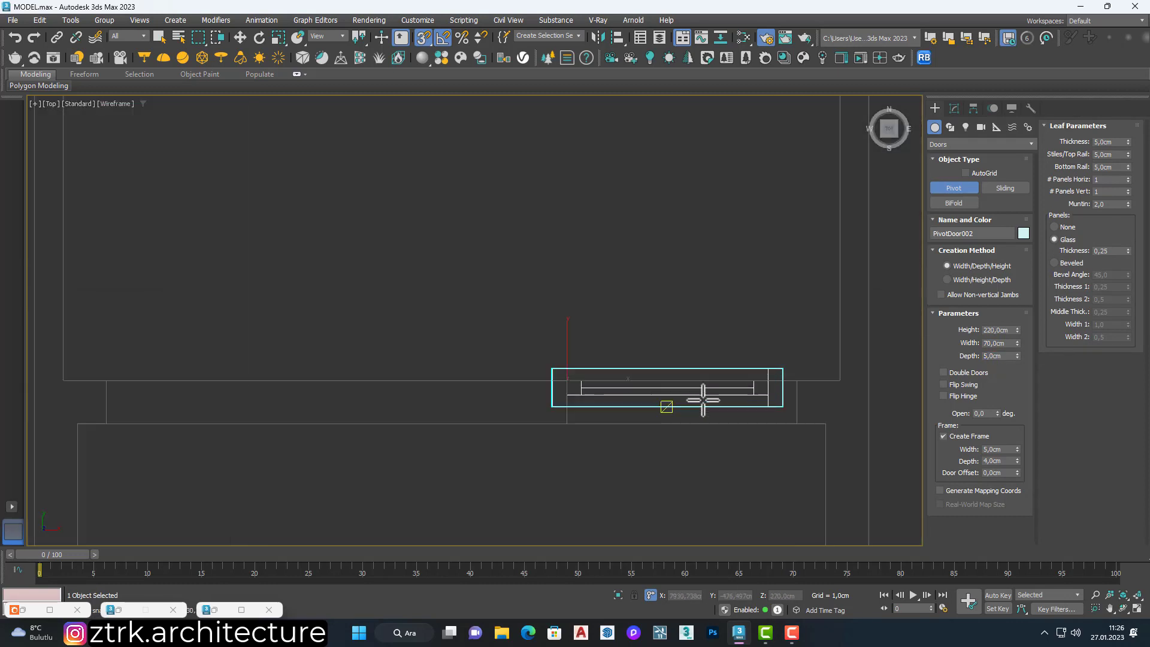
scroll(703, 400, "down", 4)
scroll(458, 381, "up", 5)
Move the door into the wall opening and check it in a shaded perspective view.
key("w")
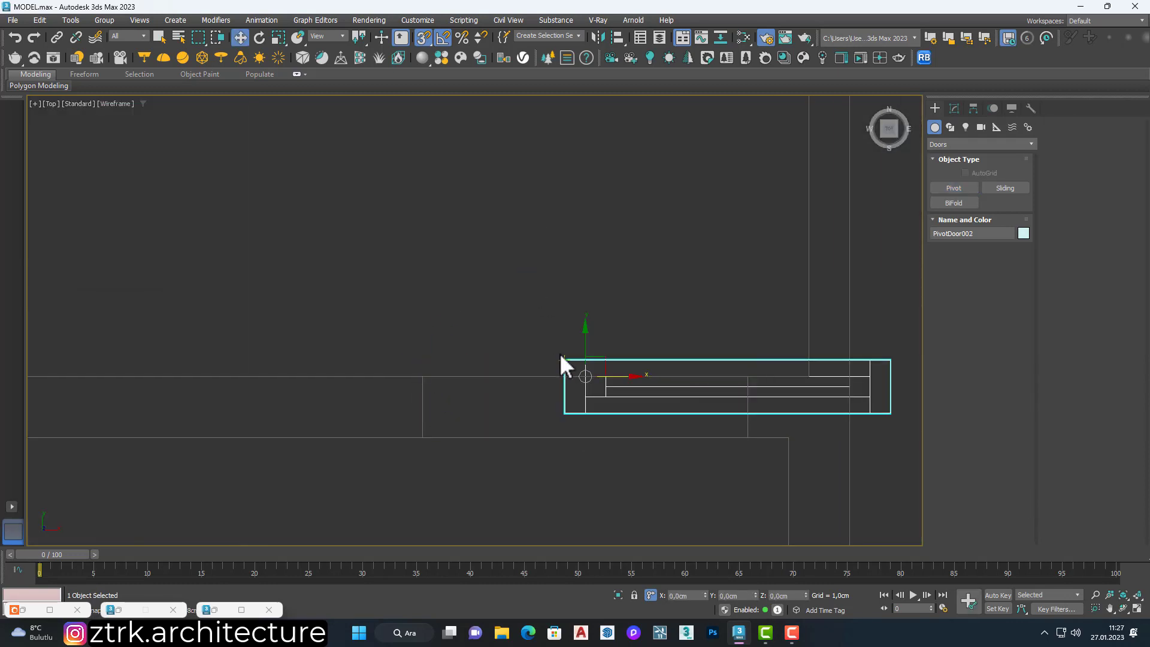
mouse_move(422, 378)
left_mouse_down()
mouse_move(421, 408)
mouse_move(423, 360)
left_mouse_up()
scroll(439, 365, "down", 5)
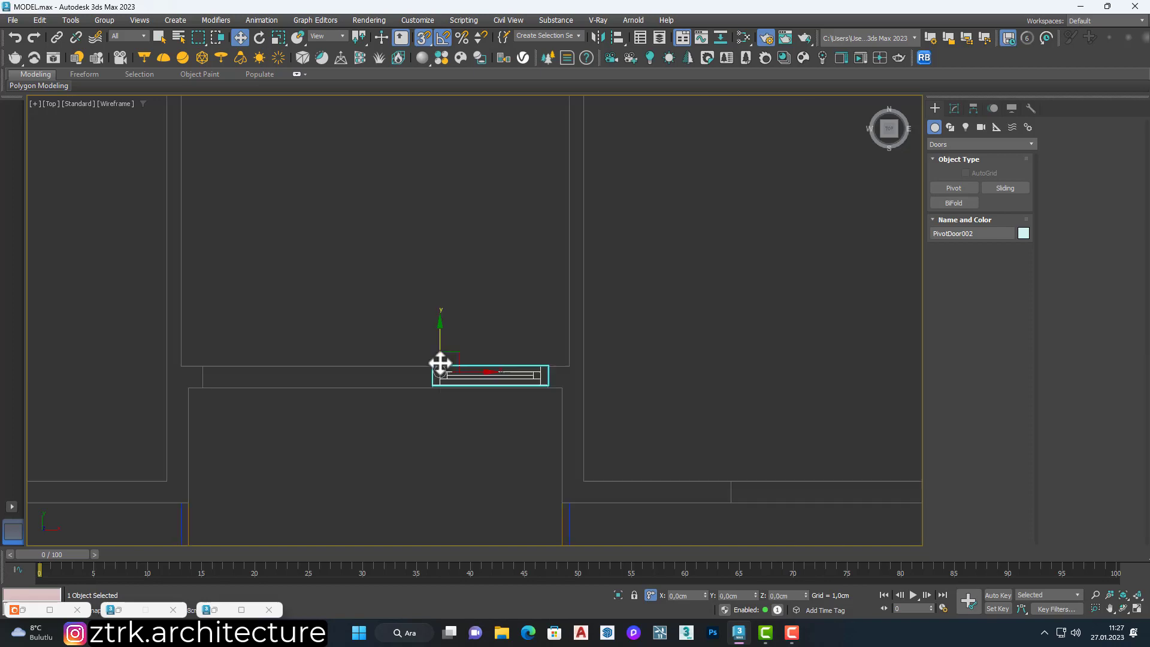
key("p")
key("F3")
scroll(488, 359, "up", 3)
scroll(439, 362, "down", 3)
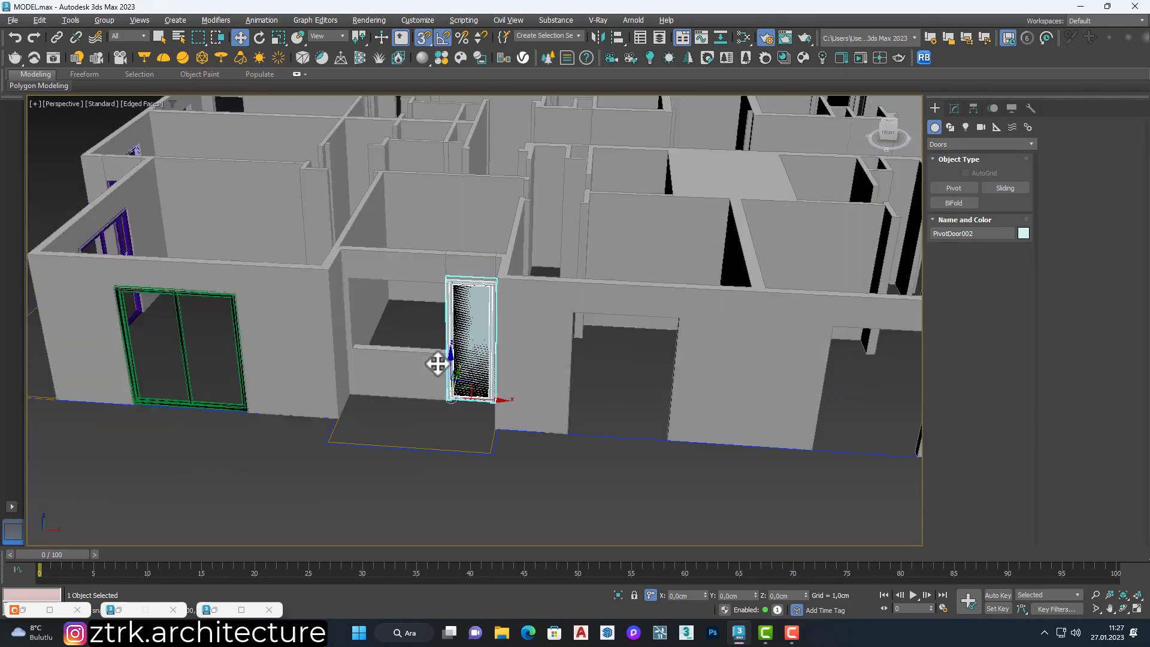
scroll(439, 362, "up", 2)
Change the door's height to 215 cm in its Modify parameters.
left_click(954, 108)
type("215")
key("Return")
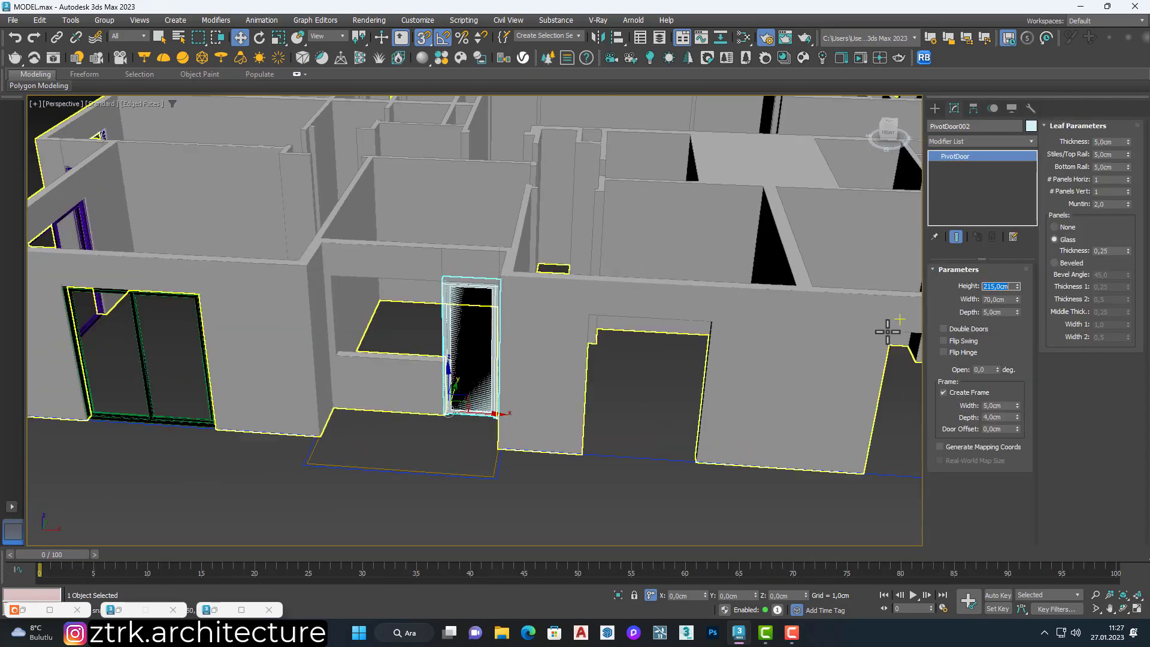
middle_click_drag(544, 303, 480, 271, "alt")
scroll(481, 271, "up", 5)
key("shift+z")
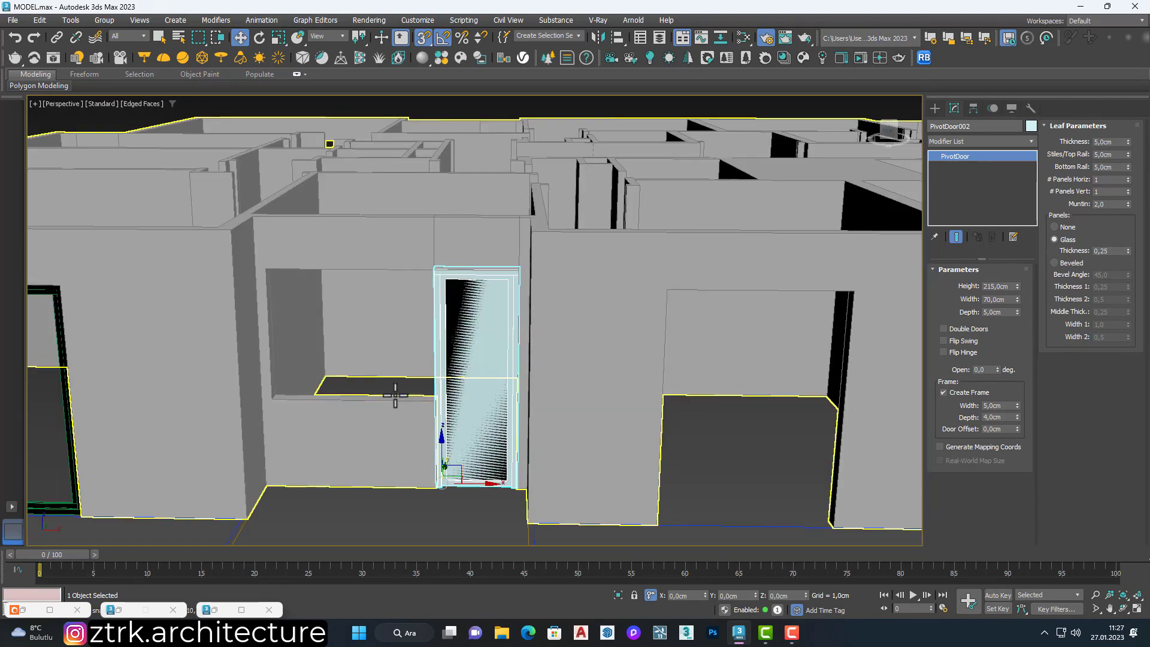
left_click(960, 142)
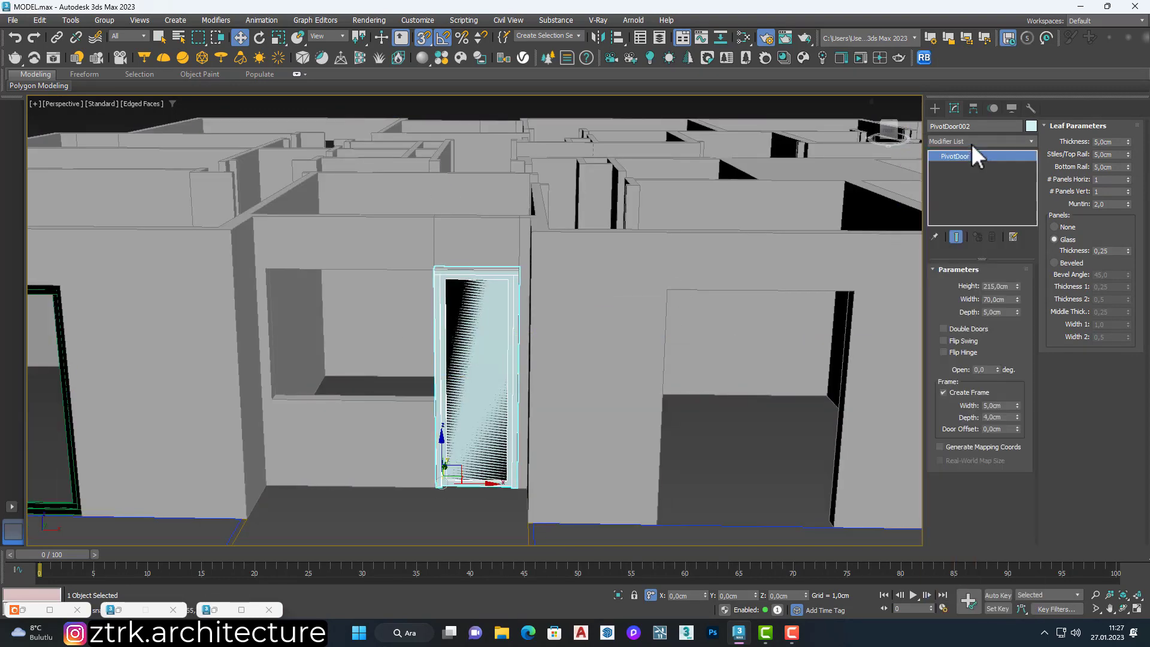
left_click(935, 107)
Draw a fixed window in the opening beside the new door.
left_click(981, 144)
left_click(954, 246)
left_click(953, 203)
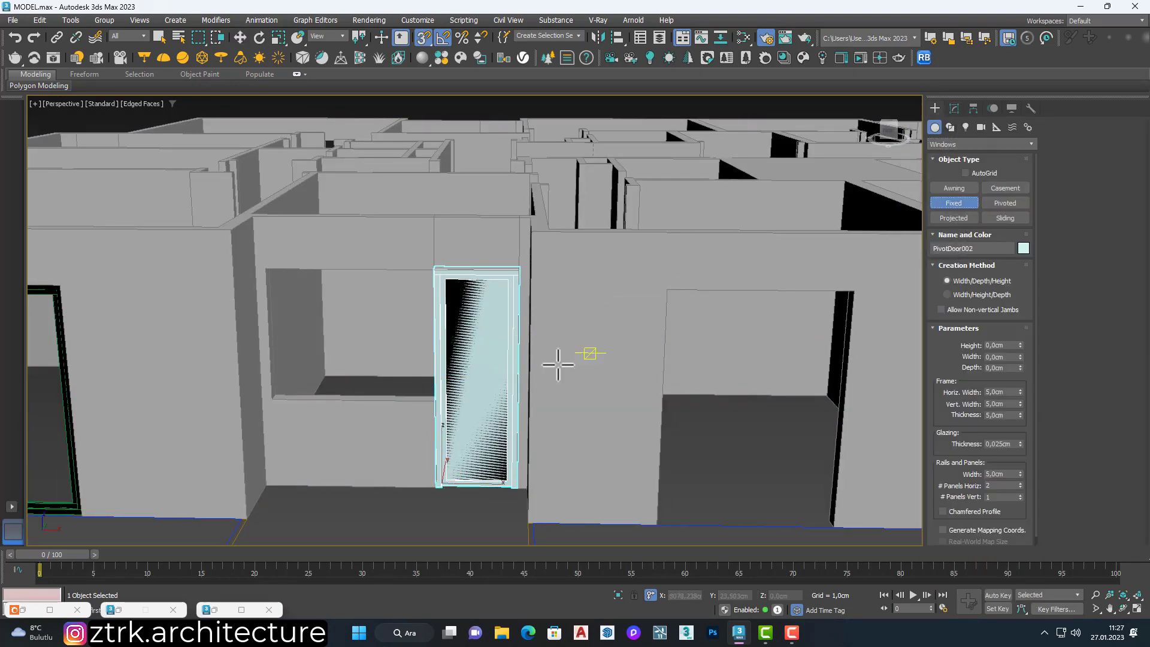
left_click_drag(275, 404, 436, 400)
left_click(432, 392)
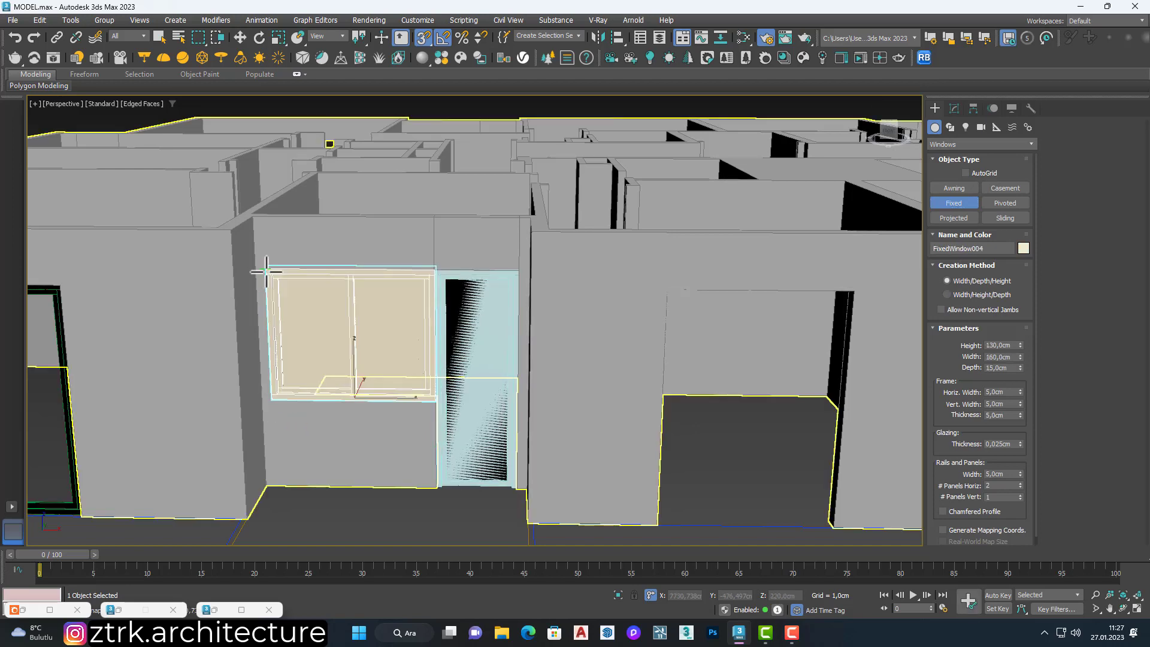
scroll(419, 312, "up", 3)
scroll(399, 295, "up", 3)
Set the fixed window's depth to 7 cm.
double_click(998, 367)
type("7")
key("Return")
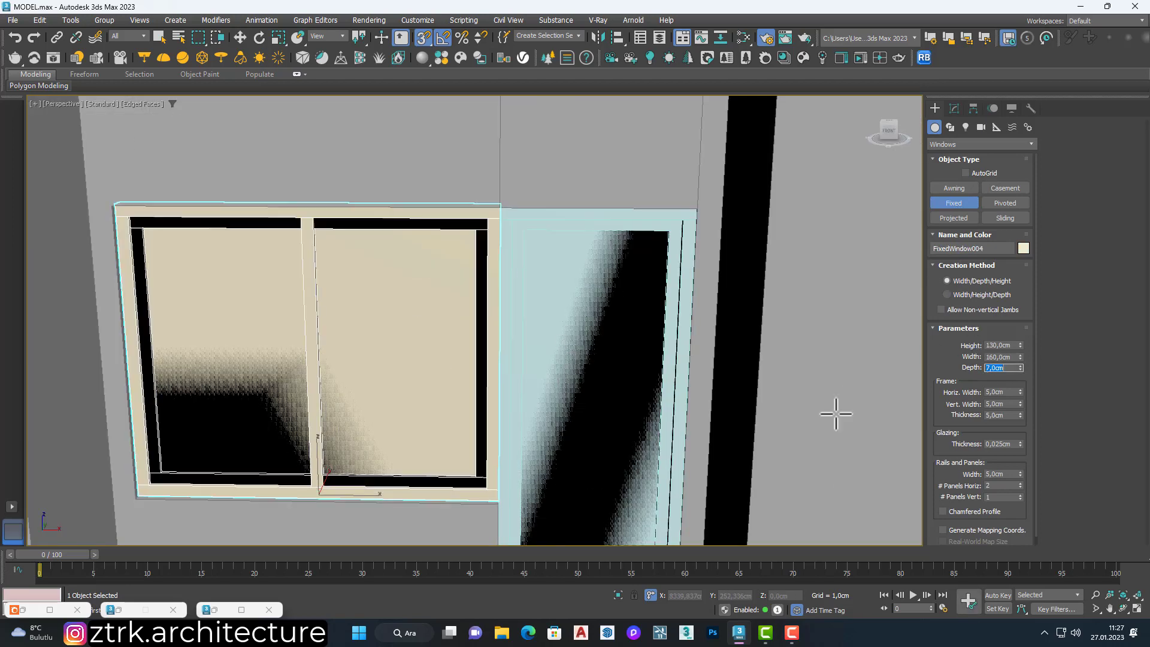
scroll(438, 349, "down", 5)
key("w")
middle_click_drag(472, 307, 490, 352, "alt")
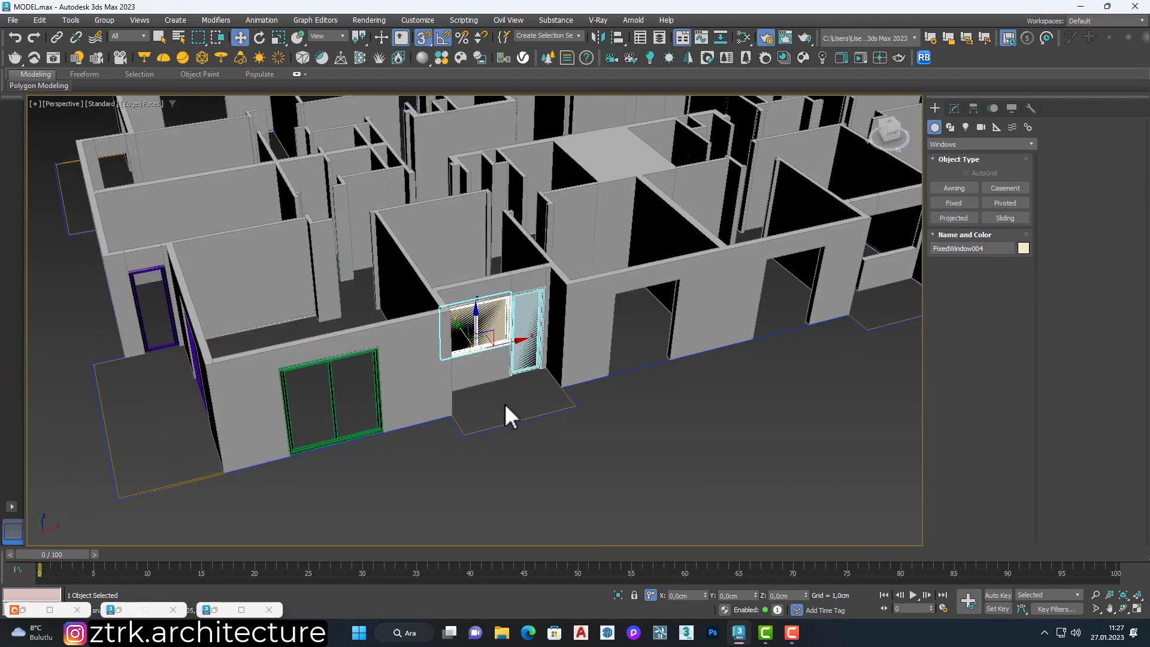
scroll(504, 404, "up", 4)
Assign Material #36 to the window and door from the Slate Material Editor.
left_click(529, 351, "ctrl")
key("m")
right_click(880, 331)
left_click(903, 336)
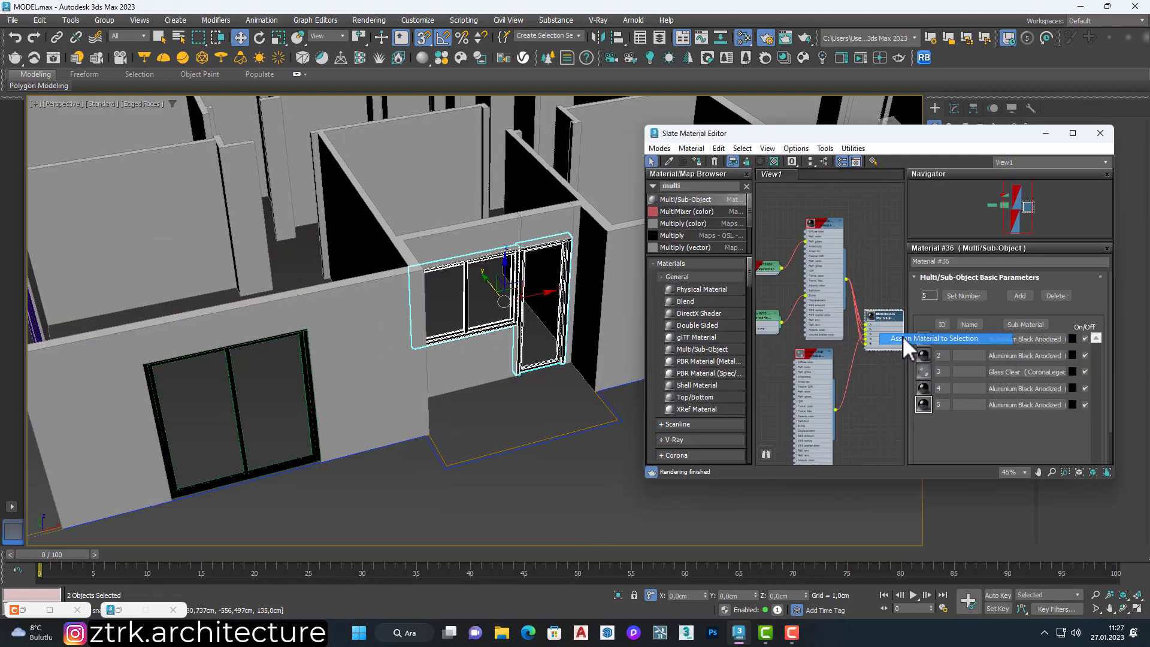
left_click(1042, 138)
scroll(685, 428, "down", 5)
scroll(698, 418, "down", 3)
scroll(698, 418, "up", 4)
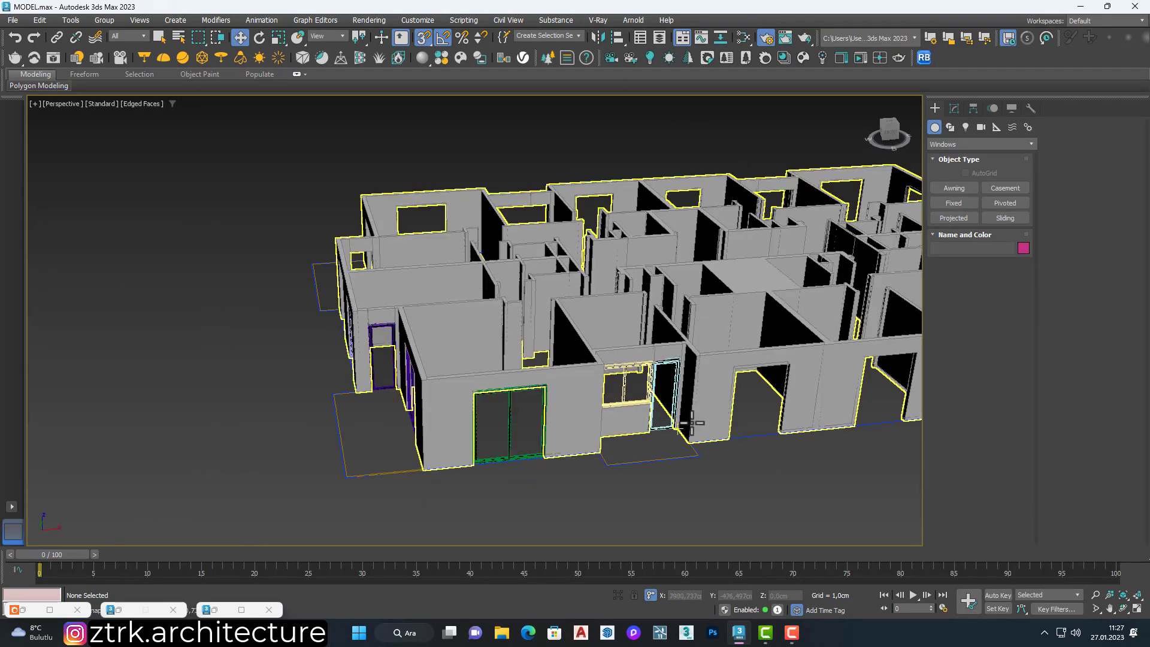
scroll(691, 423, "up", 4)
Draw a second fixed window in the wide opening.
left_click(954, 203)
left_click_drag(515, 472, 597, 483)
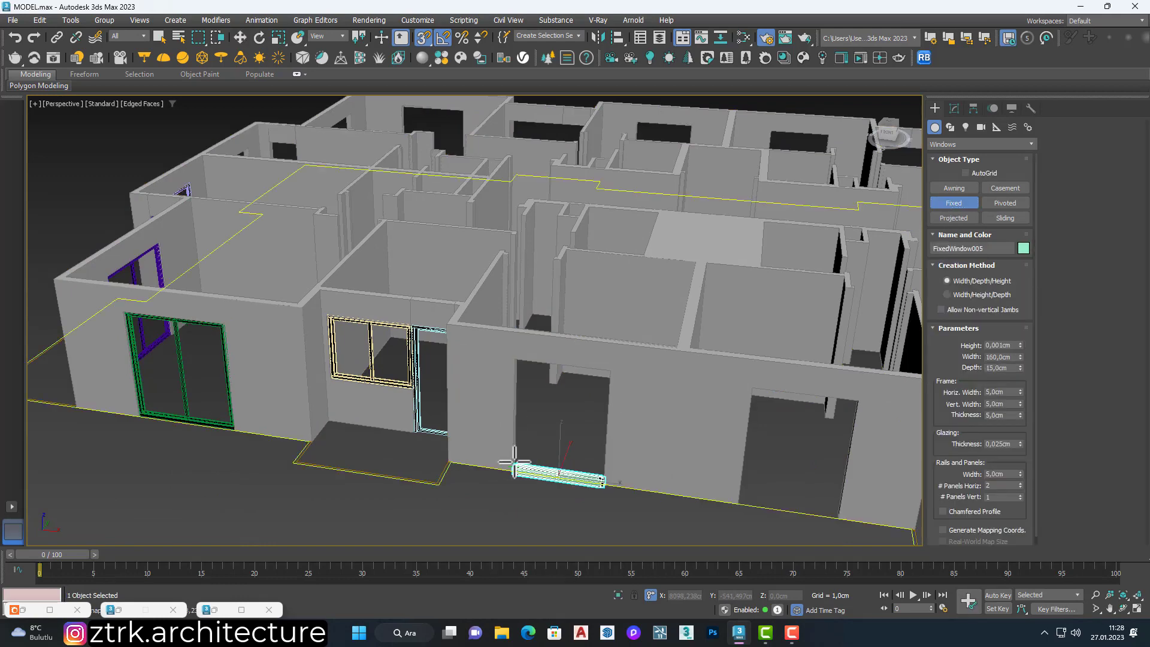
key("Return")
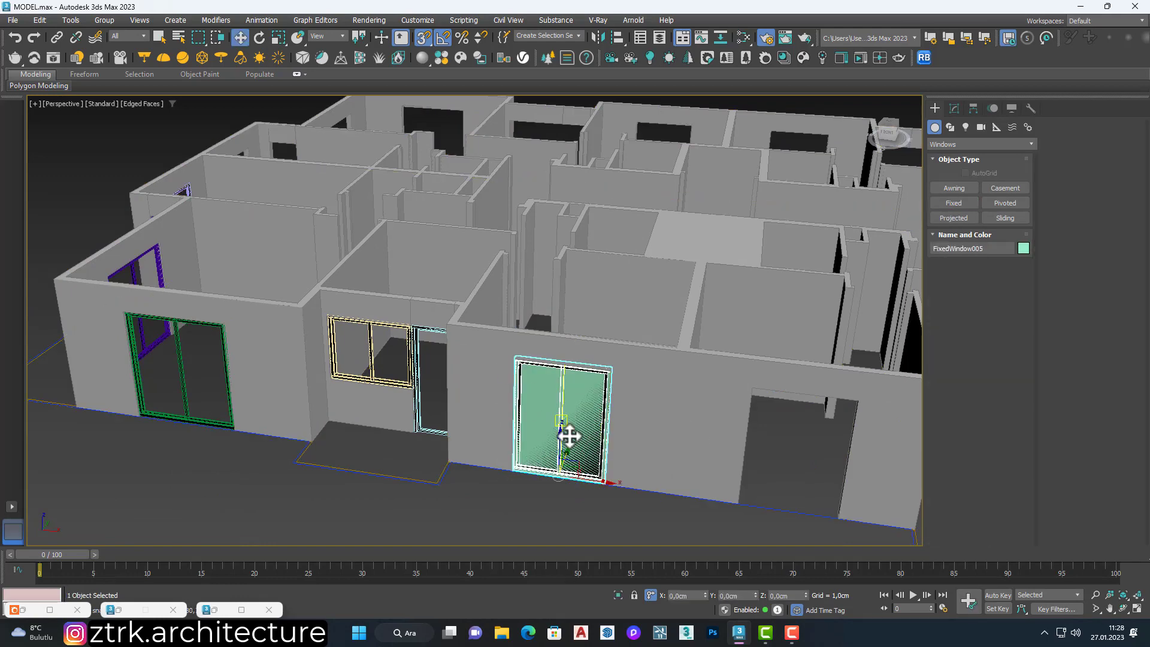
scroll(473, 317, "down", 3)
scroll(473, 318, "up", 3)
Apply Material #36 to the second fixed window.
key("m")
right_click(892, 321)
left_click(922, 336)
left_click(1099, 133)
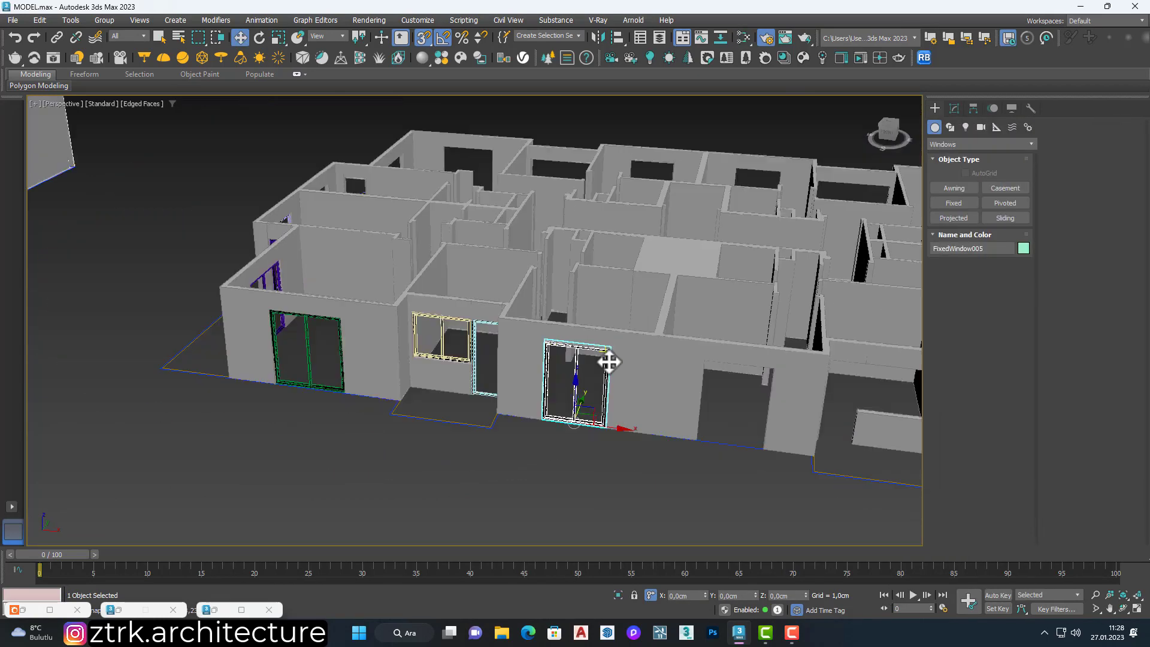
mouse_move(607, 375)
middle_mouse_down("alt")
mouse_move(685, 411)
mouse_move(603, 411)
mouse_move(431, 329)
middle_mouse_up("alt")
scroll(549, 411, "up", 3)
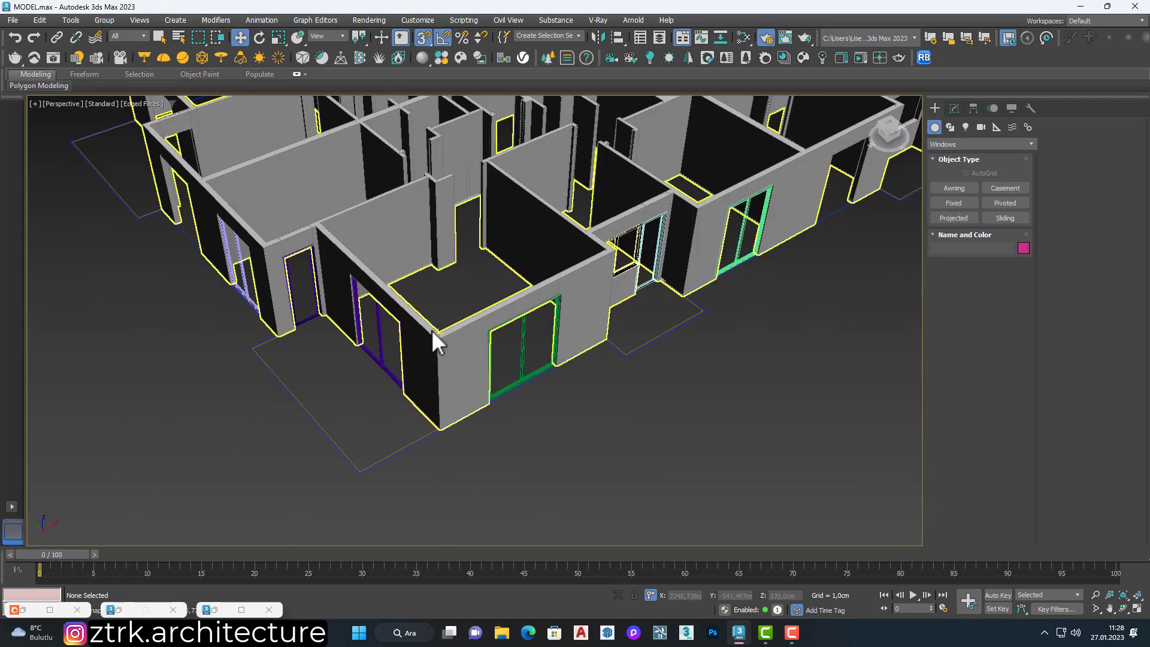
Select the seven front windows and doors, group them as Group001, and view from the top.
left_click(236, 256)
scroll(467, 335, "up", 2)
scroll(561, 368, "down", 2)
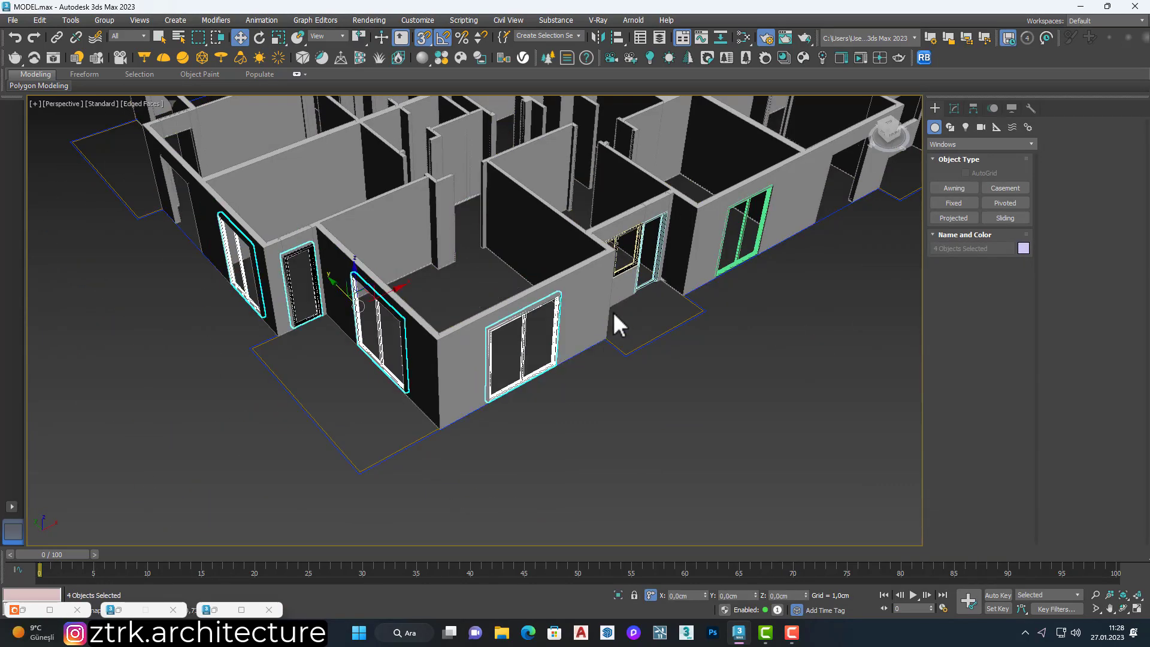
key("q")
left_click(605, 254, "ctrl")
left_click(746, 233, "ctrl")
middle_click_drag(745, 234, 718, 248, "alt")
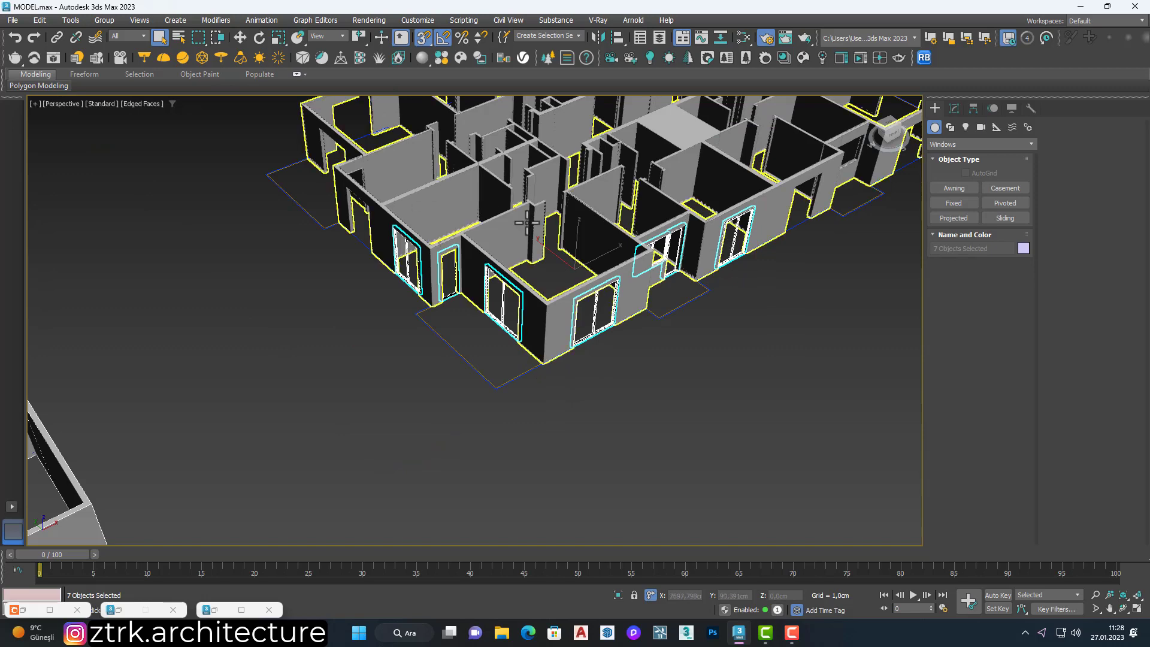
left_click(110, 20)
left_click(583, 328)
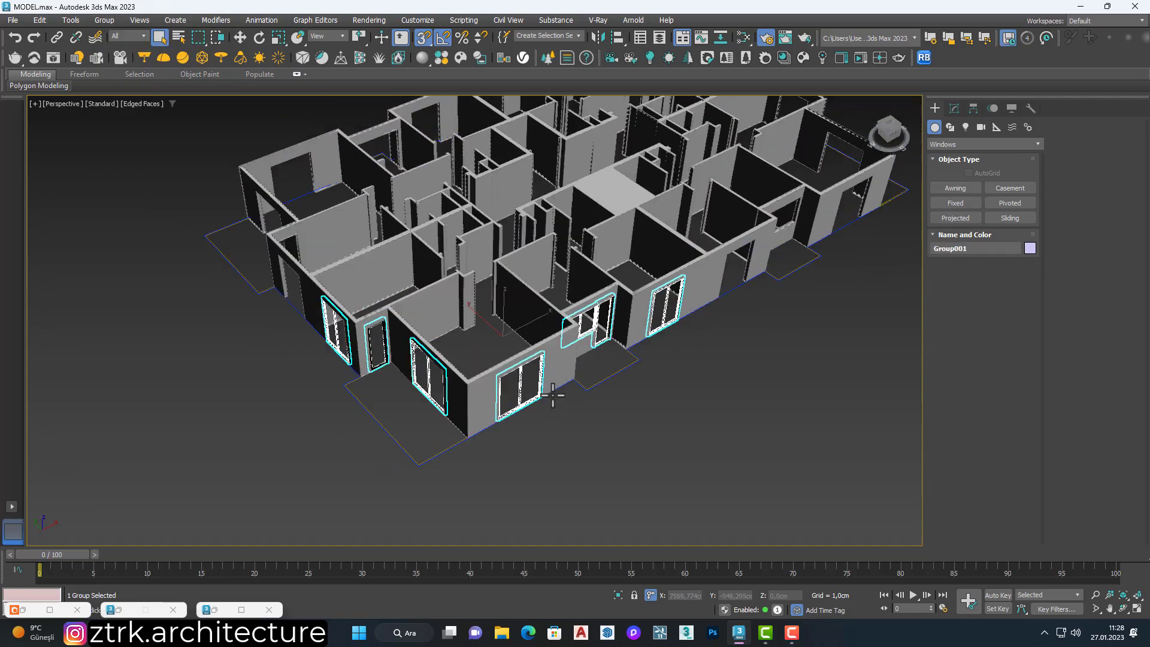
key("t")
middle_click_drag(514, 362, 448, 430)
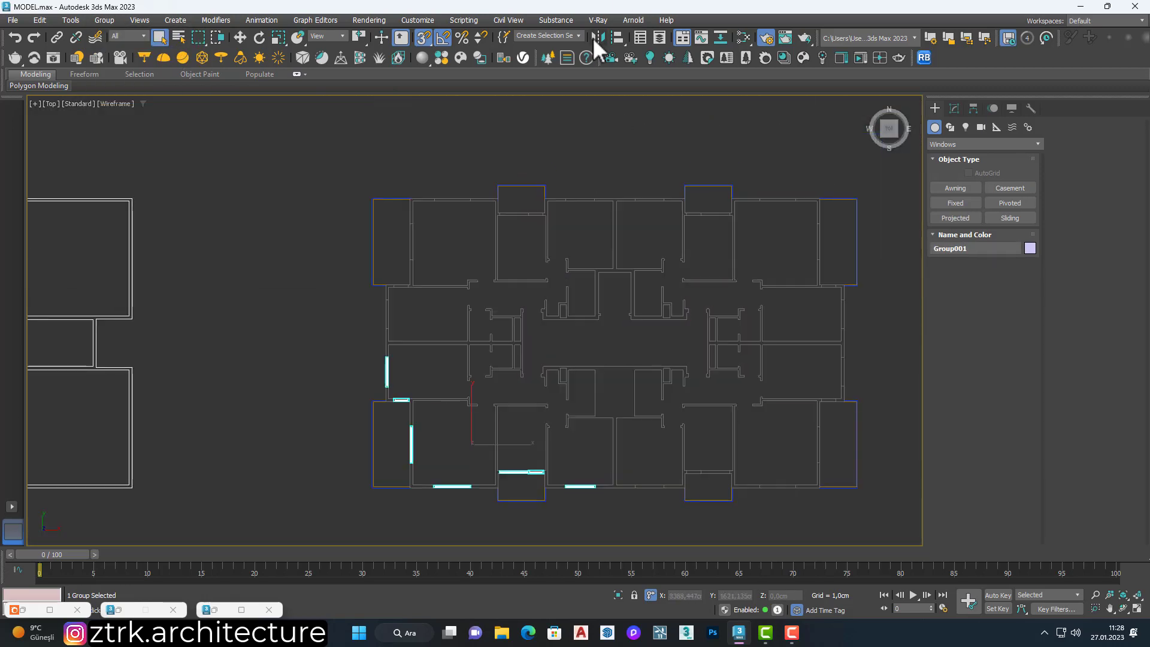
Mirror a copy of the window group and move it to the upper rooms.
left_click(597, 37)
left_click(551, 266)
left_click(550, 341)
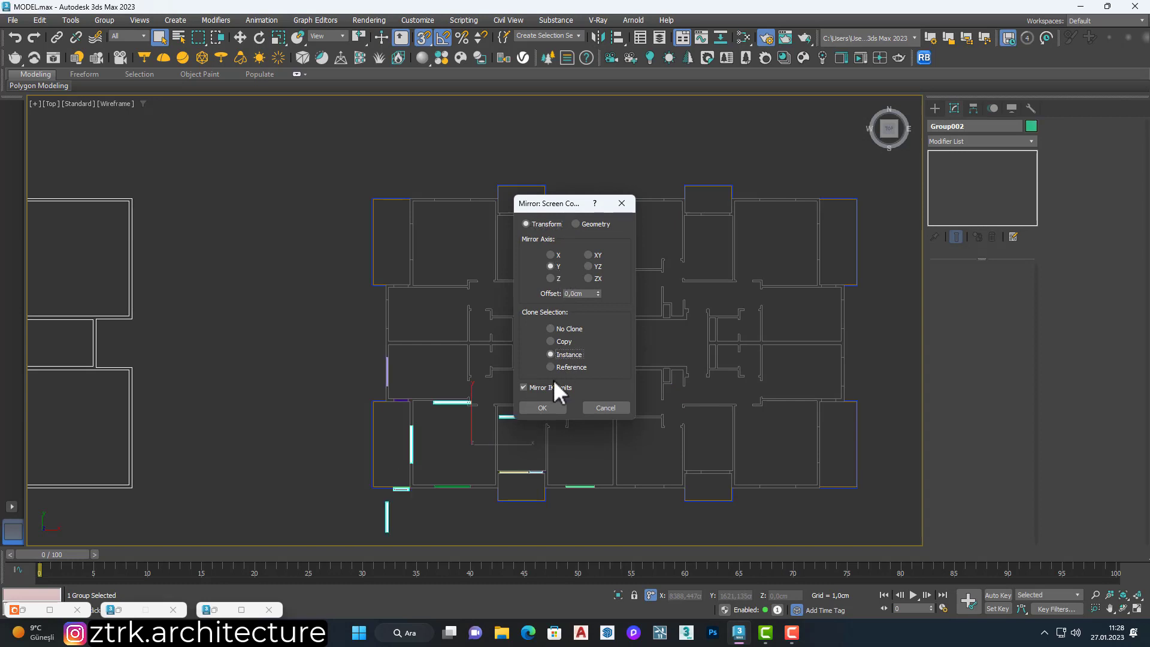
left_click(542, 408)
key("w")
left_click_drag(473, 408, 433, 255)
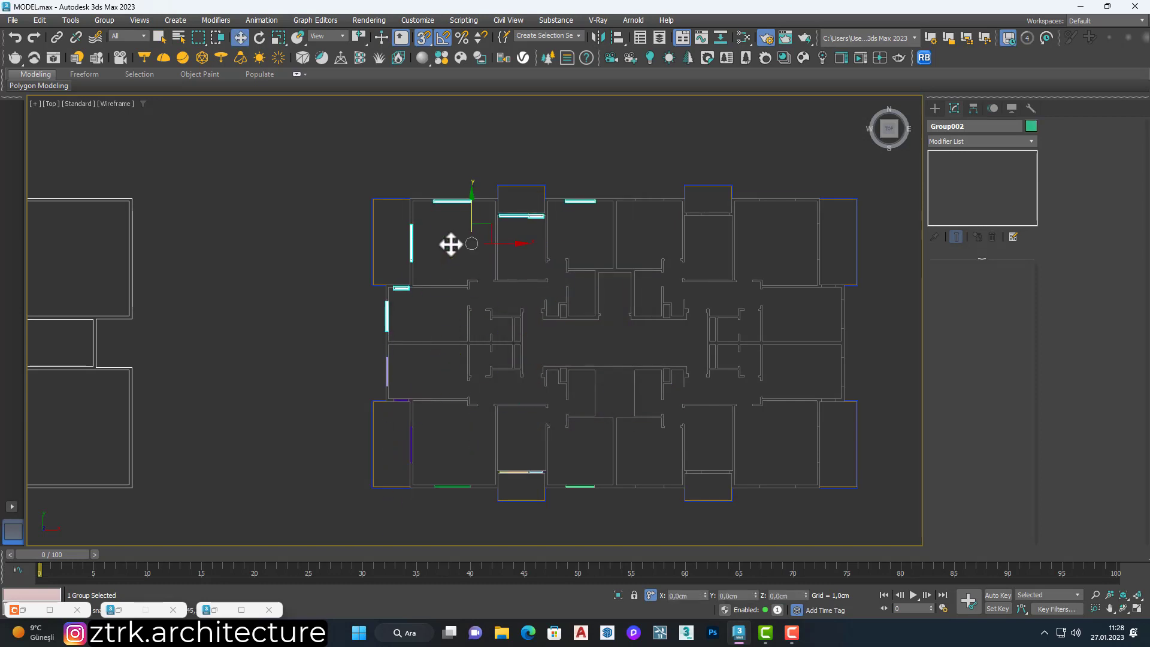
scroll(359, 344, "up", 5)
scroll(375, 359, "down", 5)
Select both window groups and frame them in the top view.
key("p")
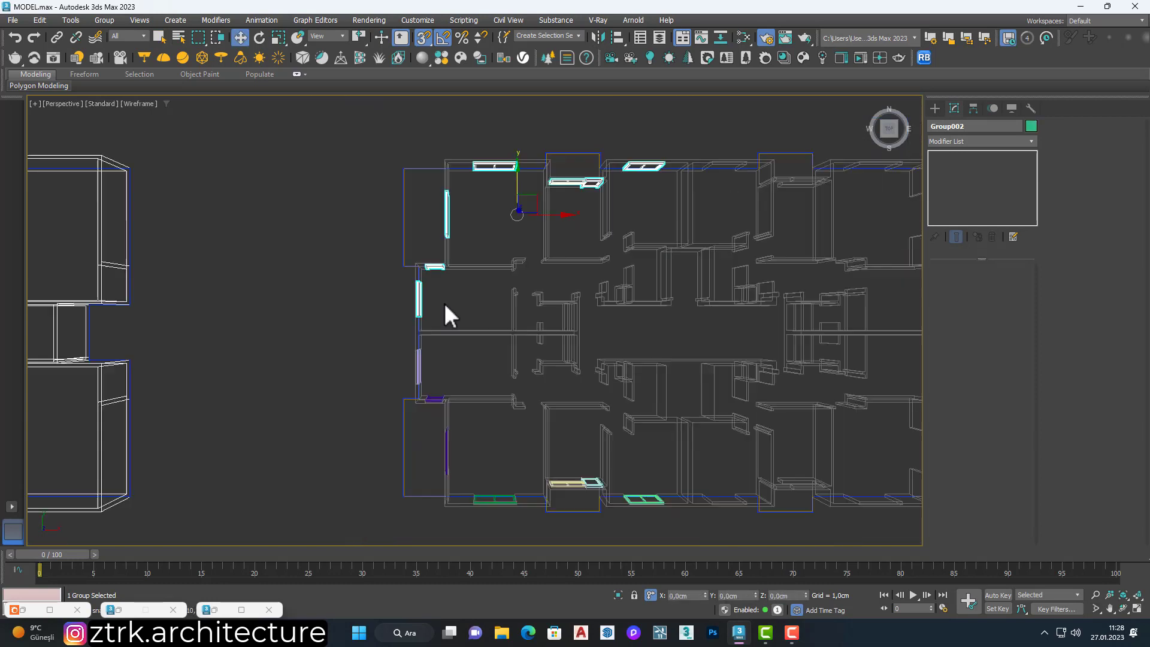
middle_click_drag(444, 303, 539, 287, "alt")
key("F3")
scroll(587, 275, "up", 6)
middle_click_drag(608, 303, 595, 315, "alt")
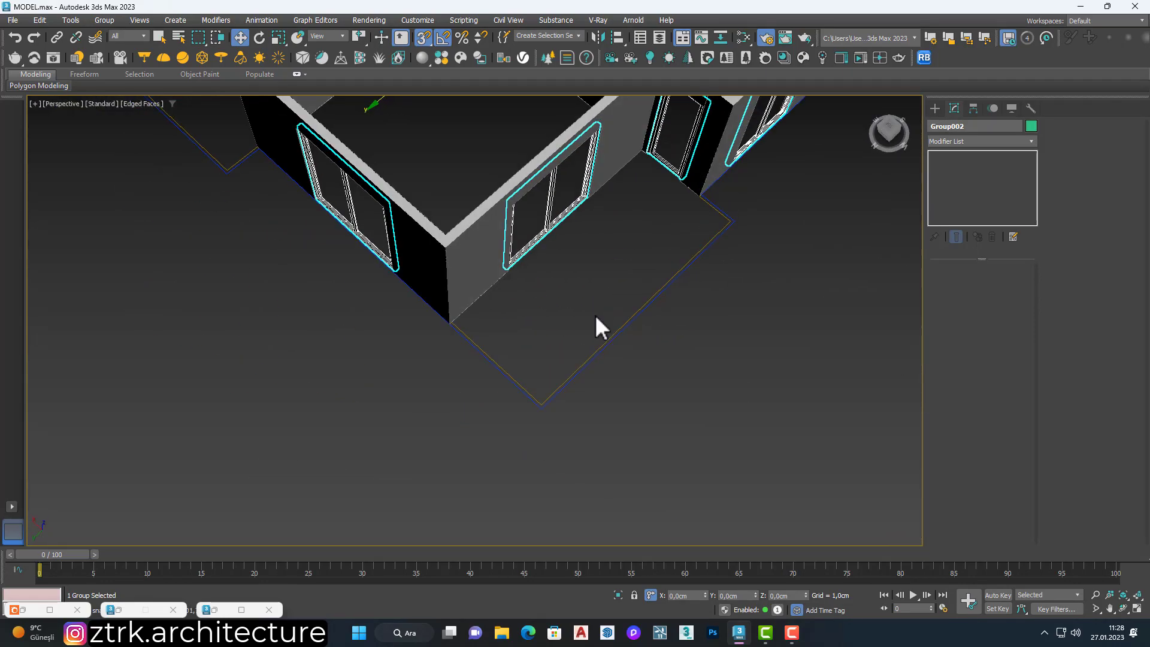
scroll(594, 314, "down", 6)
left_click(706, 231, "ctrl")
key("t")
key("z")
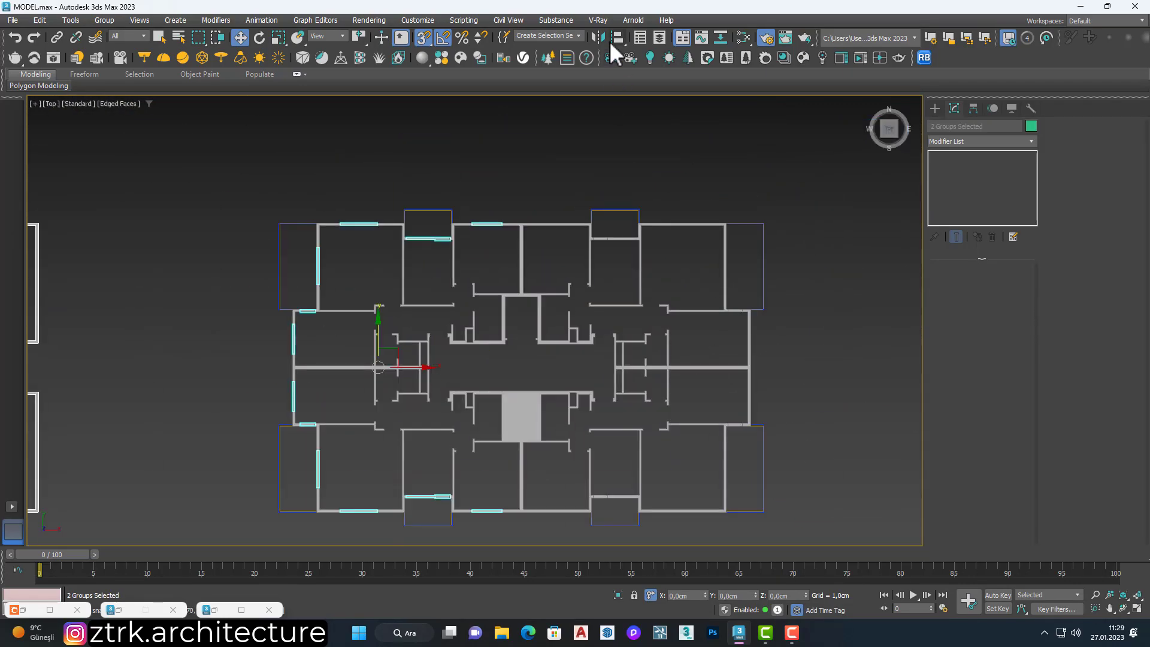
Mirror both window groups as instances across the floor plan.
left_click(599, 37)
left_click(557, 410)
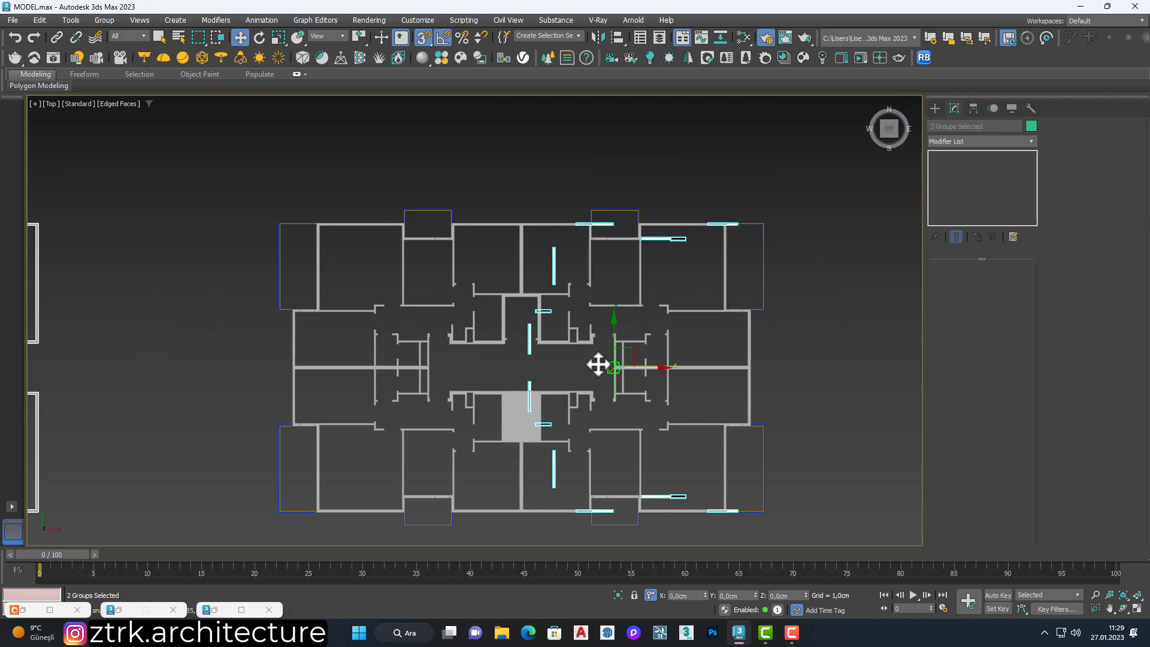
scroll(490, 210, "up", 2)
left_click(599, 38)
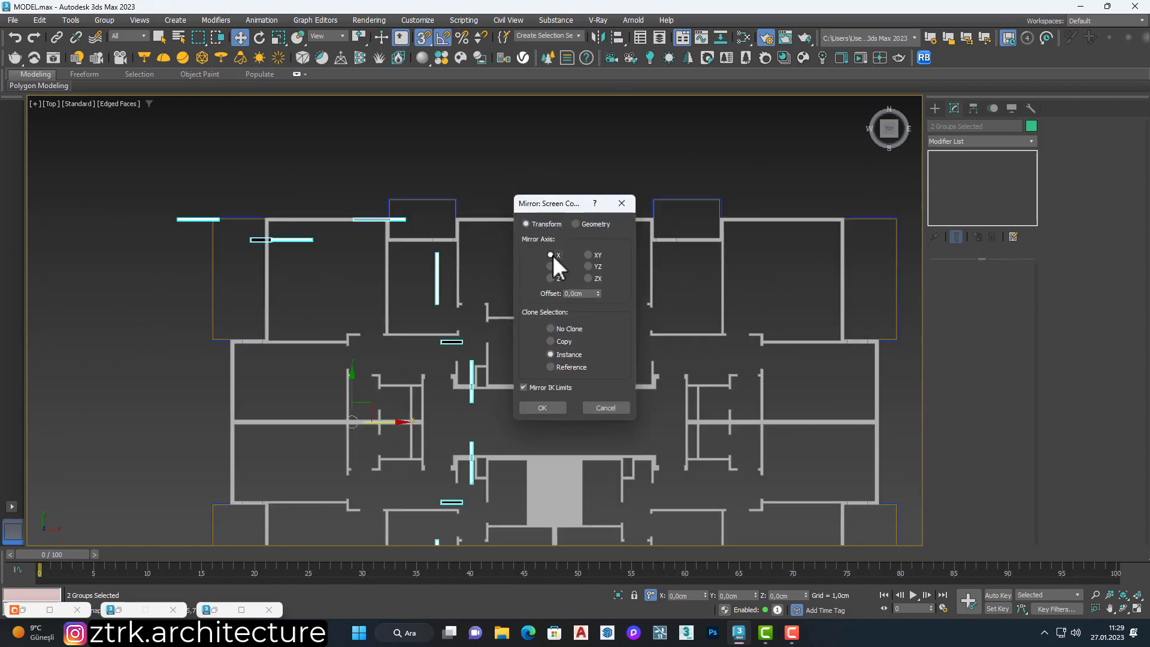
left_click(542, 408)
scroll(455, 365, "down", 3)
Inspect the full floor in wireframe and shaded perspective views with nothing selected.
key("F3")
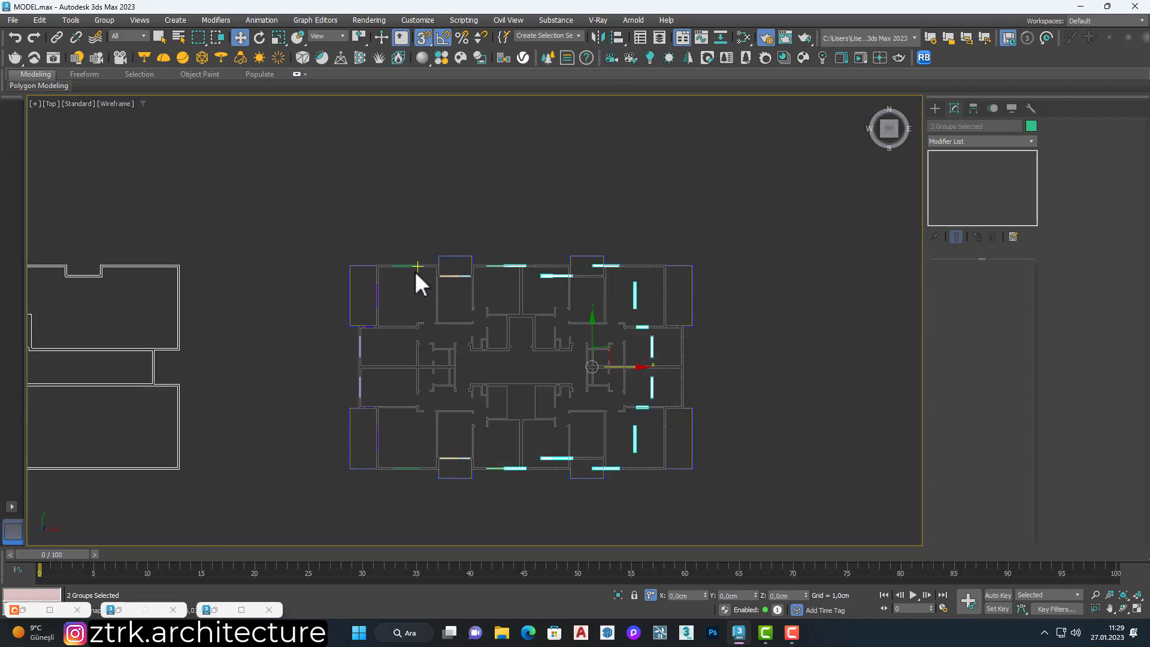
scroll(403, 259, "up", 5)
scroll(632, 311, "down", 2)
scroll(632, 310, "up", 2)
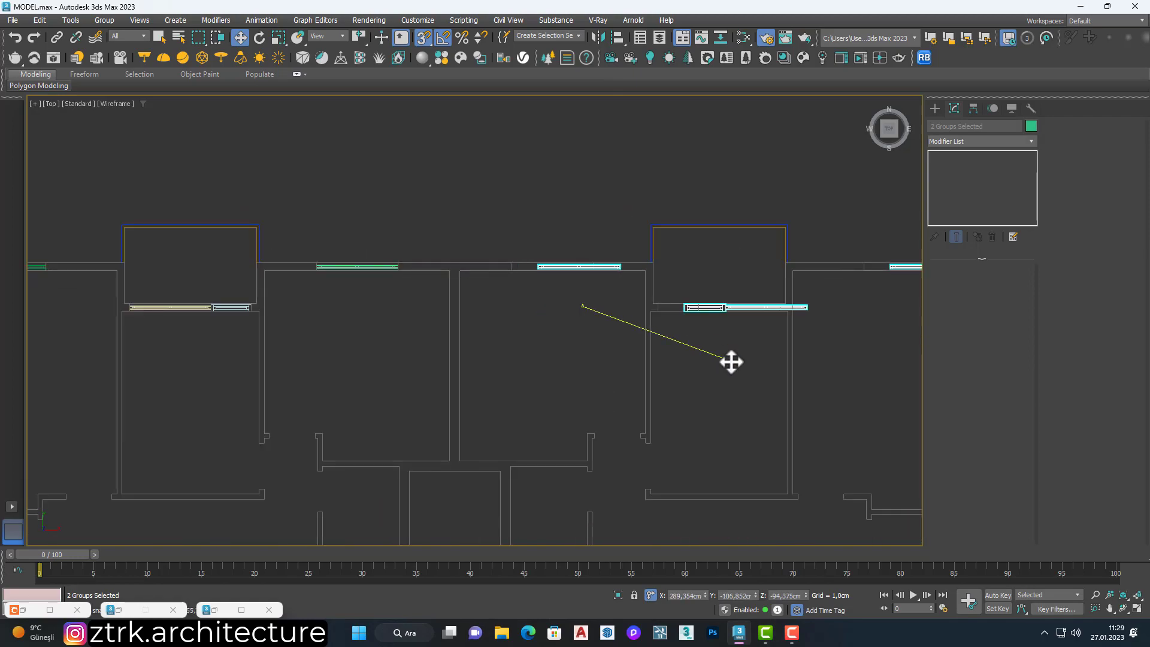
scroll(552, 290, "up", 5)
scroll(396, 291, "down", 5)
scroll(496, 309, "down", 2)
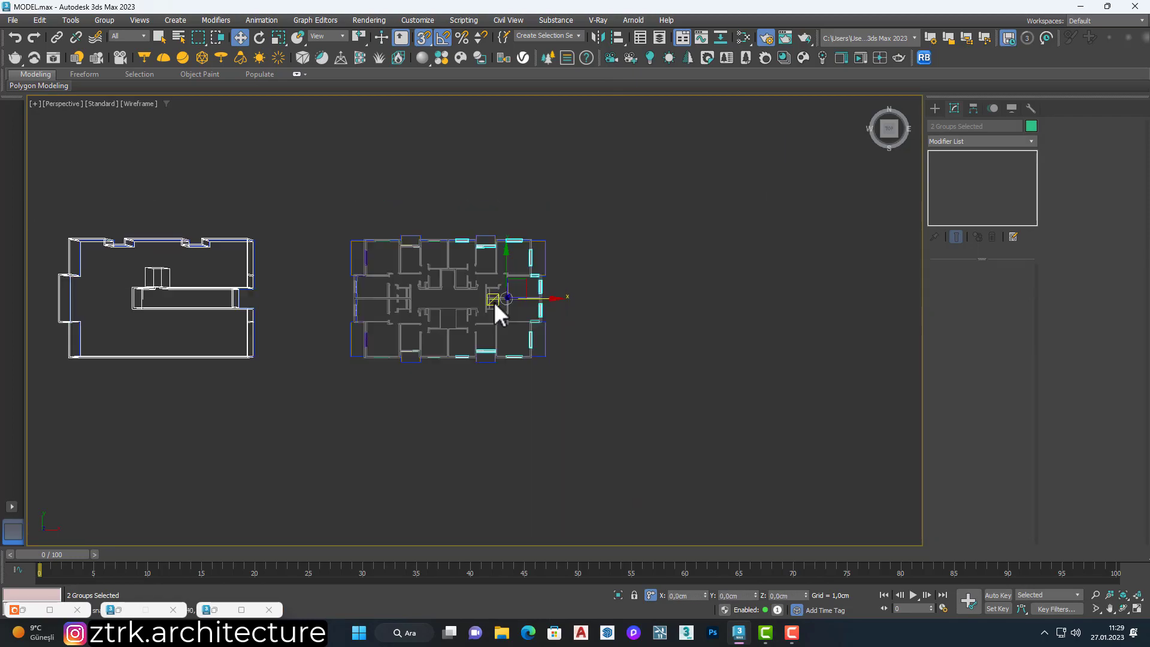
key("p")
key("F3")
middle_click_drag(496, 308, 531, 319, "alt")
scroll(480, 274, "up", 6)
scroll(480, 274, "down", 4)
middle_click_drag(480, 274, 557, 336, "alt")
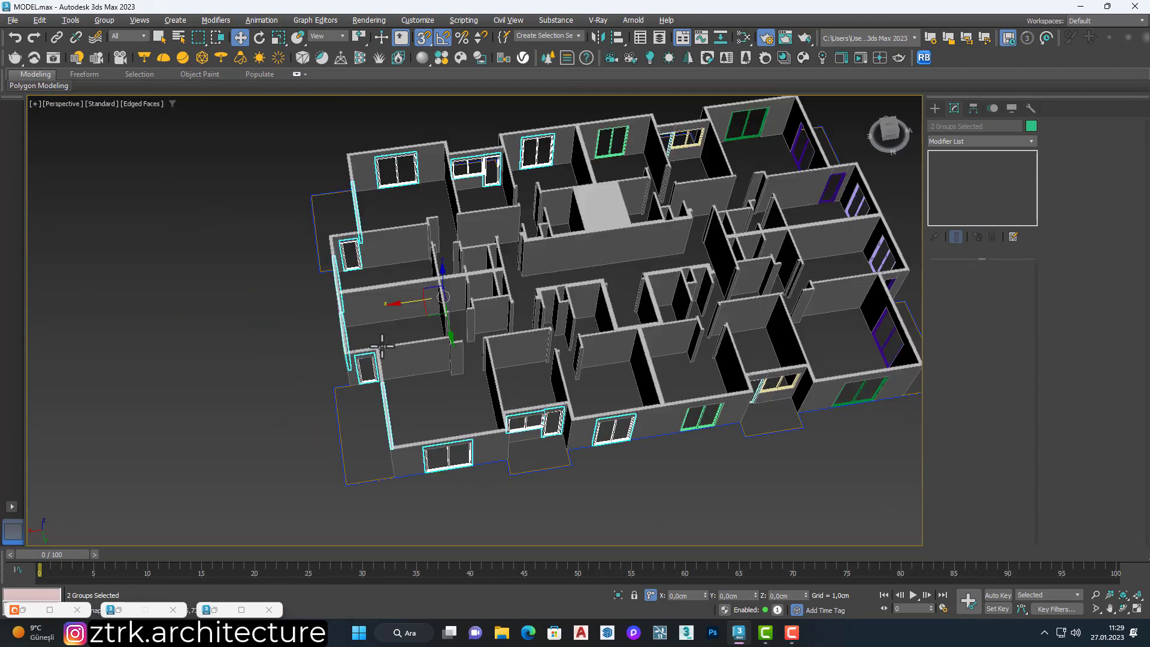
scroll(617, 324, "down", 2)
left_click(617, 323)
scroll(617, 324, "up", 1)
scroll(634, 405, "up", 5)
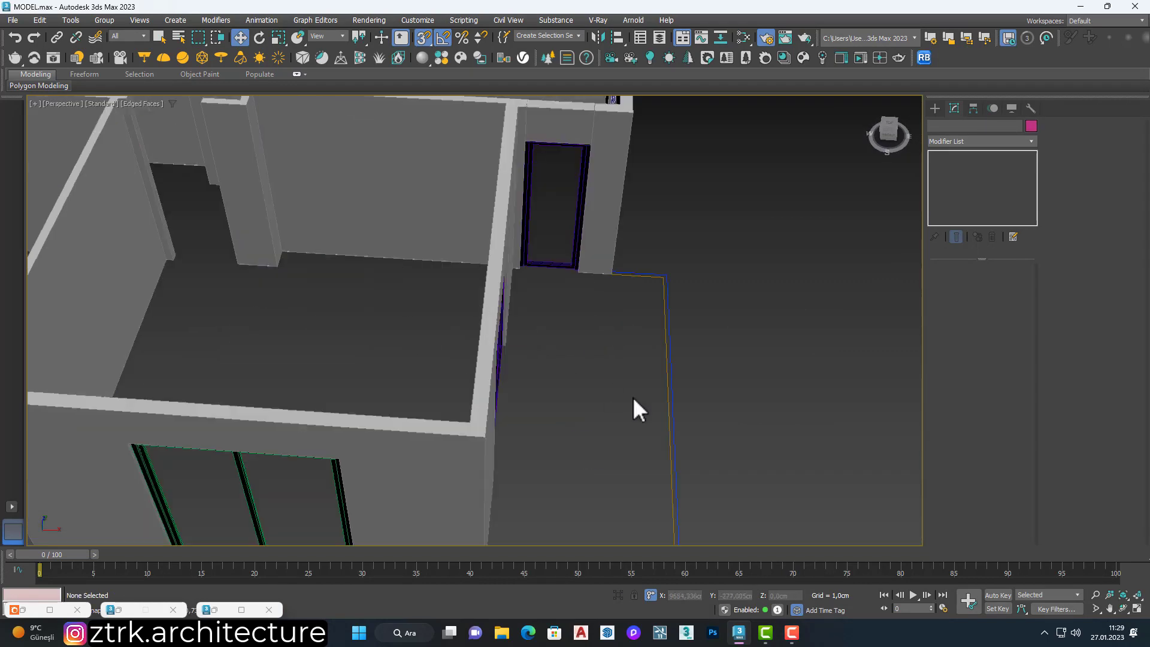
scroll(634, 395, "down", 2)
scroll(639, 381, "down", 5)
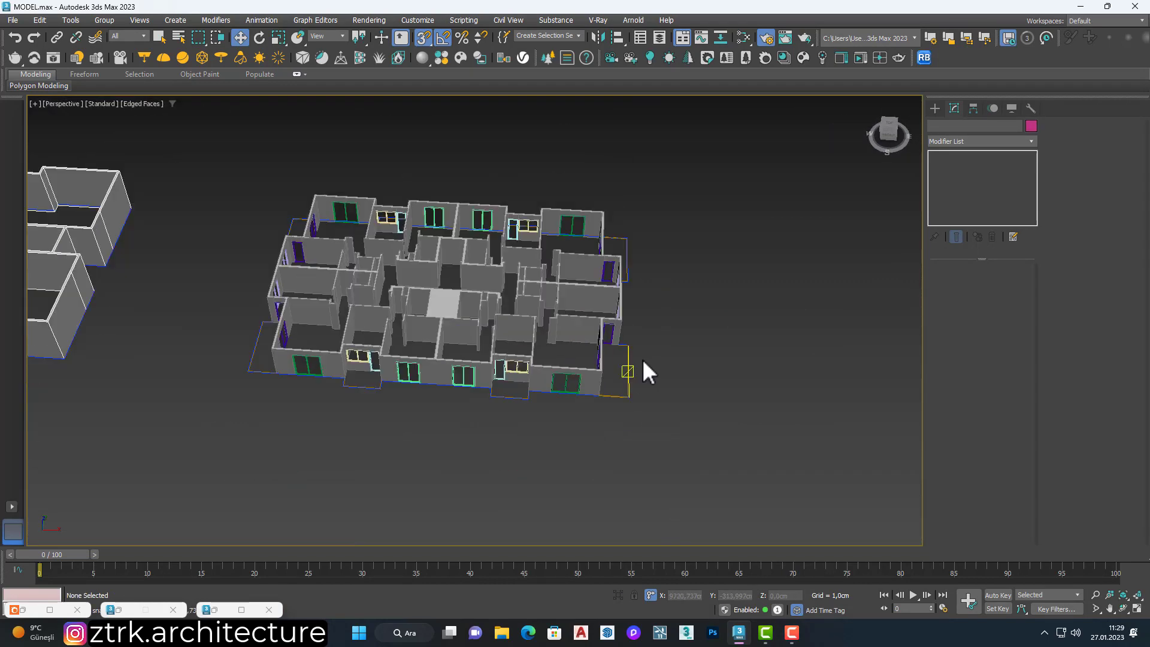
scroll(643, 372, "up", 5)
scroll(622, 413, "down", 6)
scroll(624, 412, "up", 2)
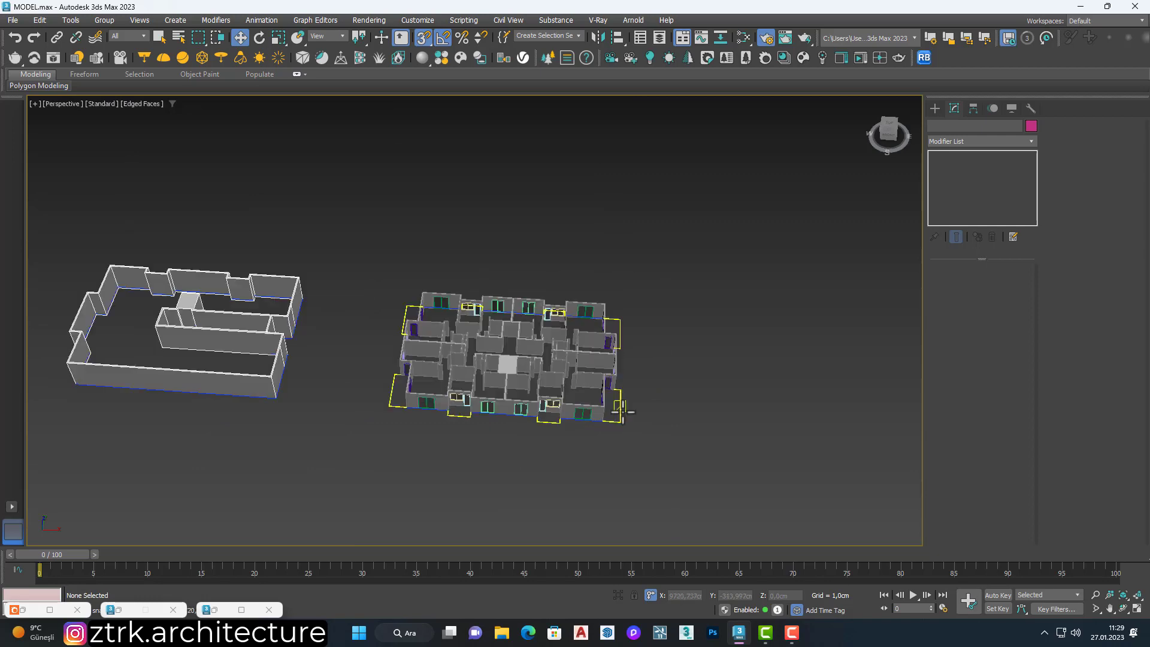
scroll(624, 411, "up", 2)
scroll(624, 412, "up", 2)
scroll(623, 411, "up", 4)
Extrude the floor outline shape 30 cm thick.
left_click(614, 472)
scroll(629, 429, "down", 5)
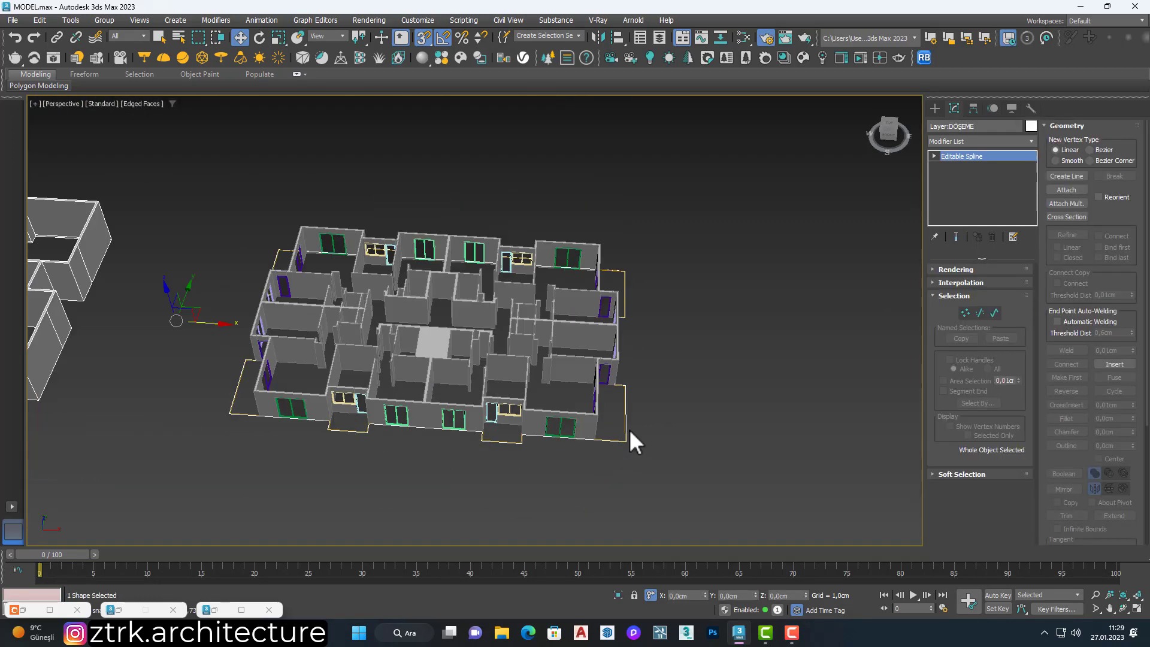
scroll(617, 427, "up", 2)
left_click(952, 142)
type("ex")
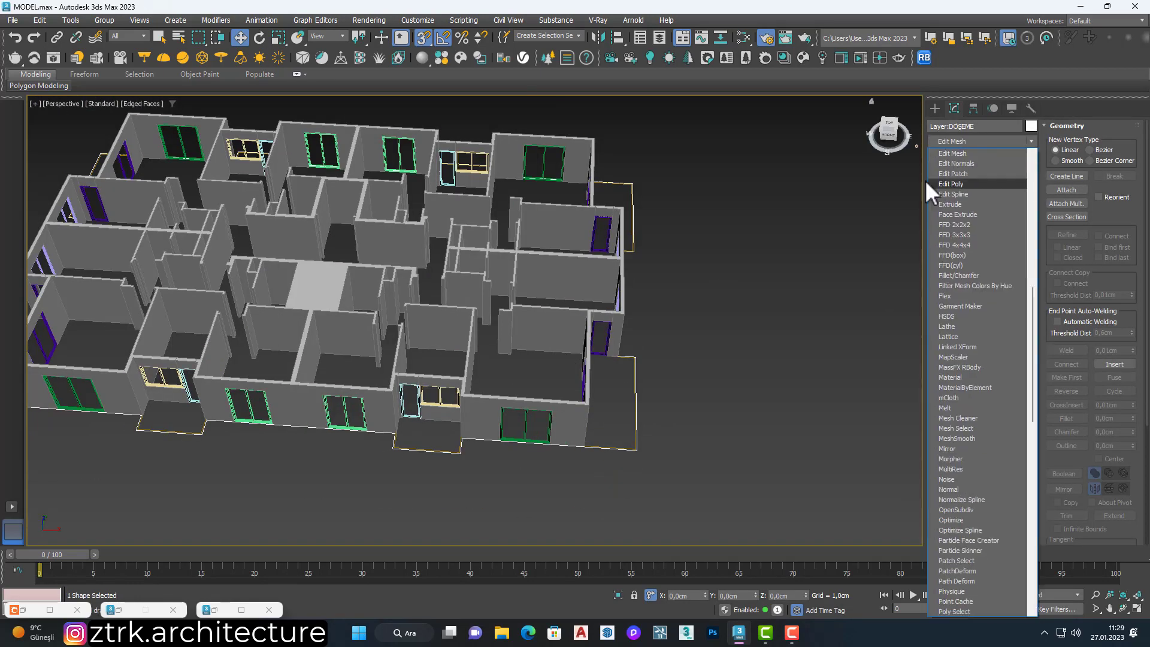
left_click(959, 203)
double_click(994, 286)
type("30")
key("Return")
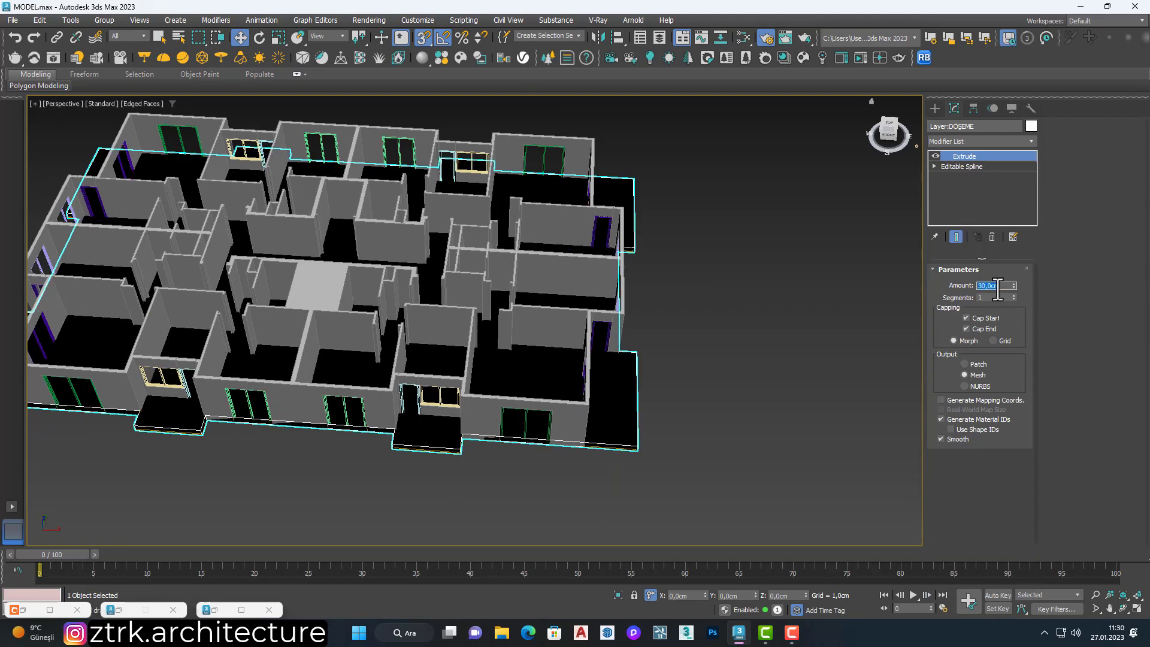
Assign the grey material to the slab from the Slate Material Editor.
key("m")
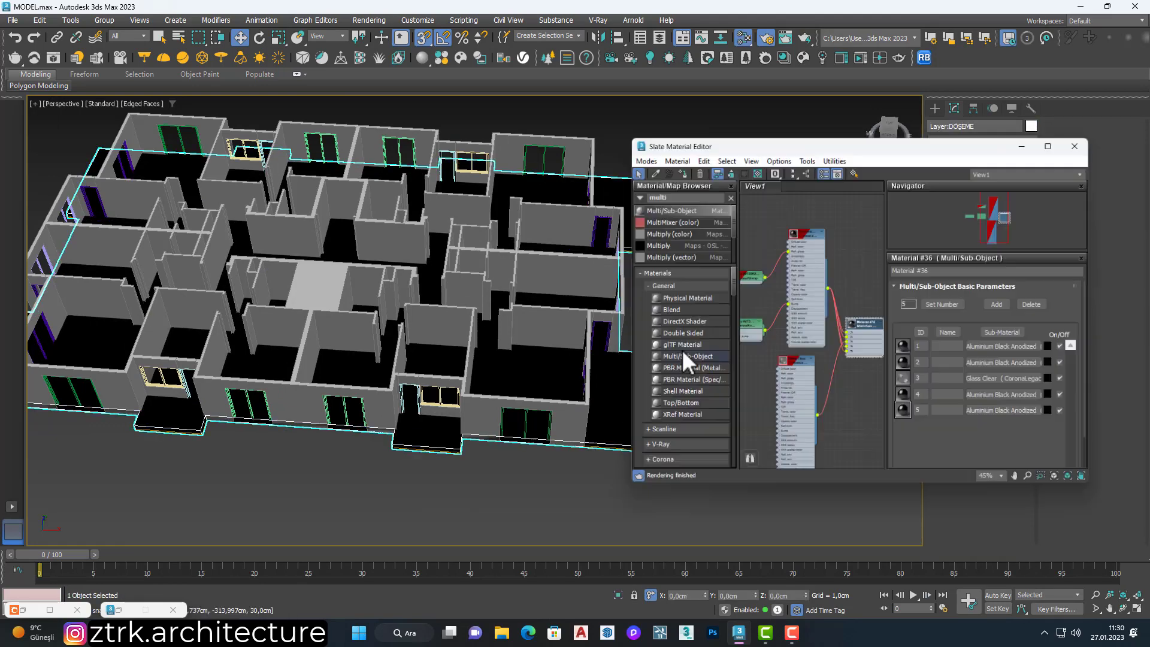
right_click(864, 388)
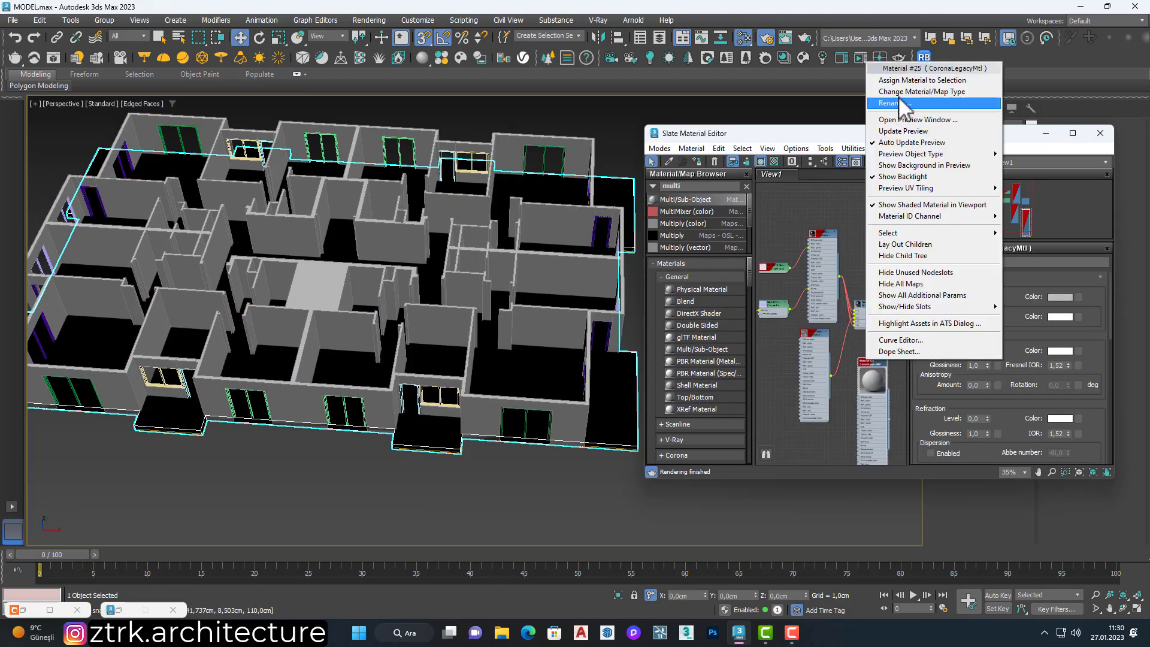
left_click(898, 73)
left_click(1045, 133)
mouse_move(620, 420)
middle_mouse_down("alt")
mouse_move(618, 396)
mouse_move(548, 357)
middle_mouse_up("alt")
scroll(547, 357, "down", 3)
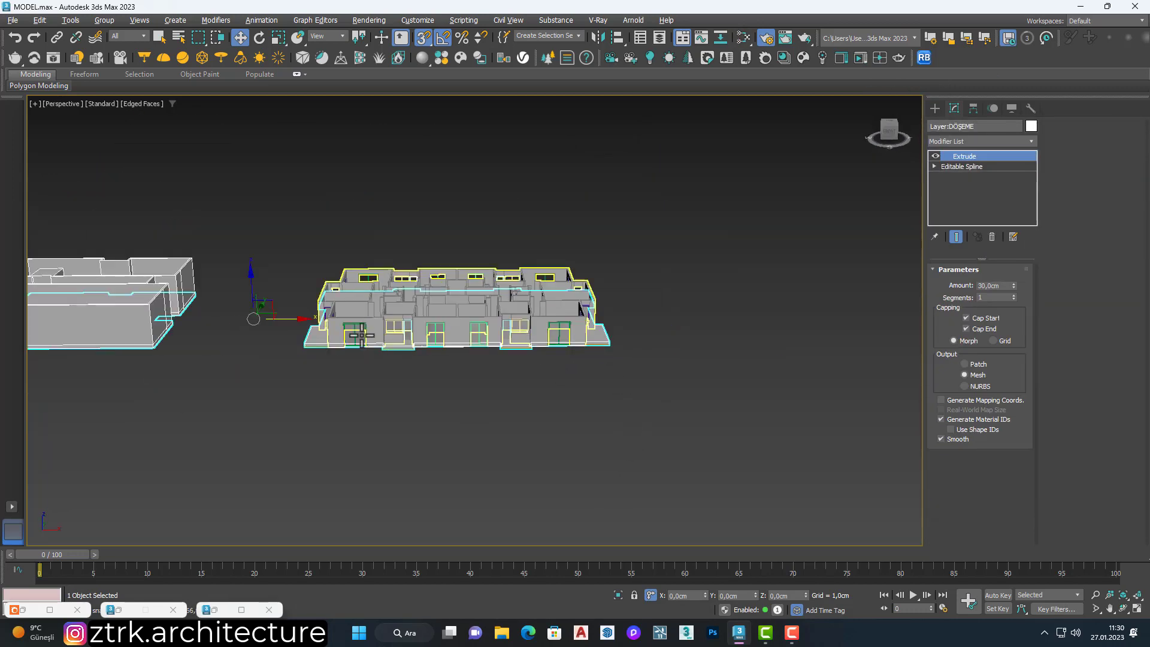
mouse_move(342, 419)
middle_mouse_down()
mouse_move(398, 410)
mouse_move(473, 455)
middle_mouse_up()
scroll(473, 455, "up", 2)
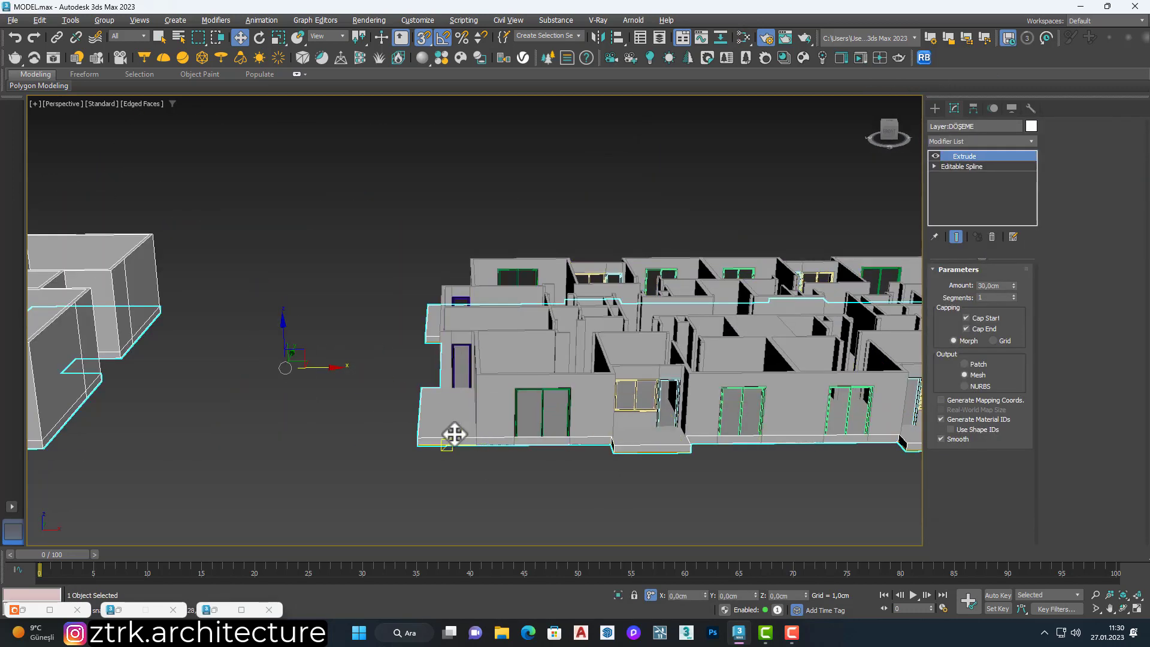
scroll(473, 455, "down", 2)
Add Edit Poly to the slab and collapse it into a single Editable Poly.
left_click(962, 141)
scroll(965, 147, "down", 5)
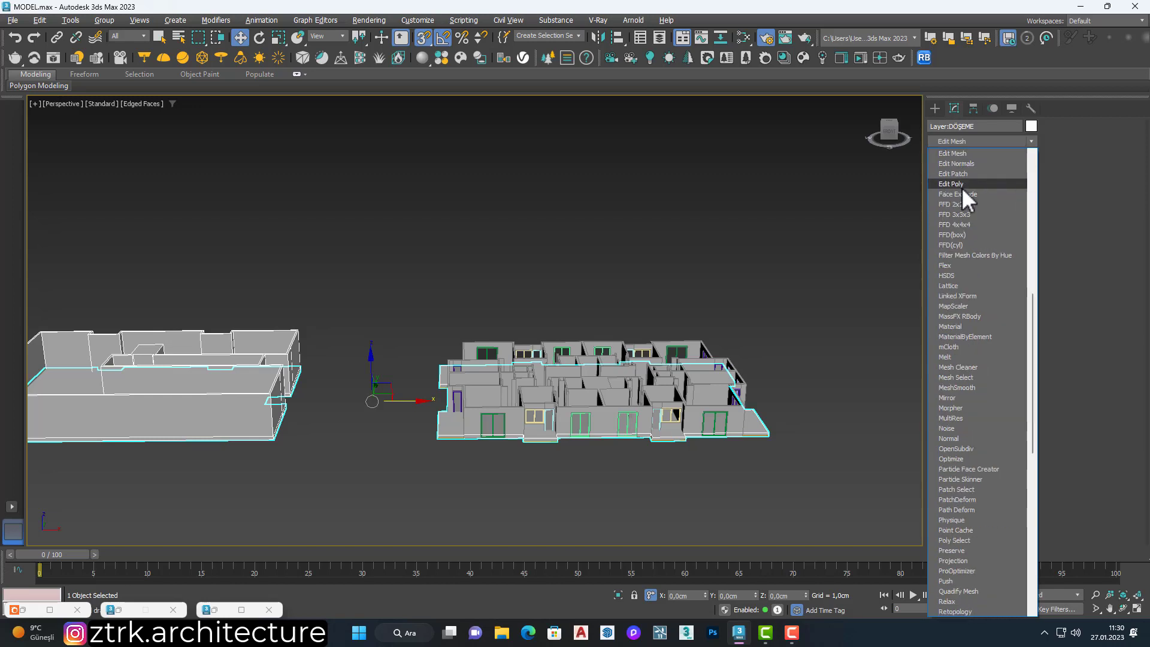
left_click(963, 189)
left_click(1007, 363)
left_click(443, 422)
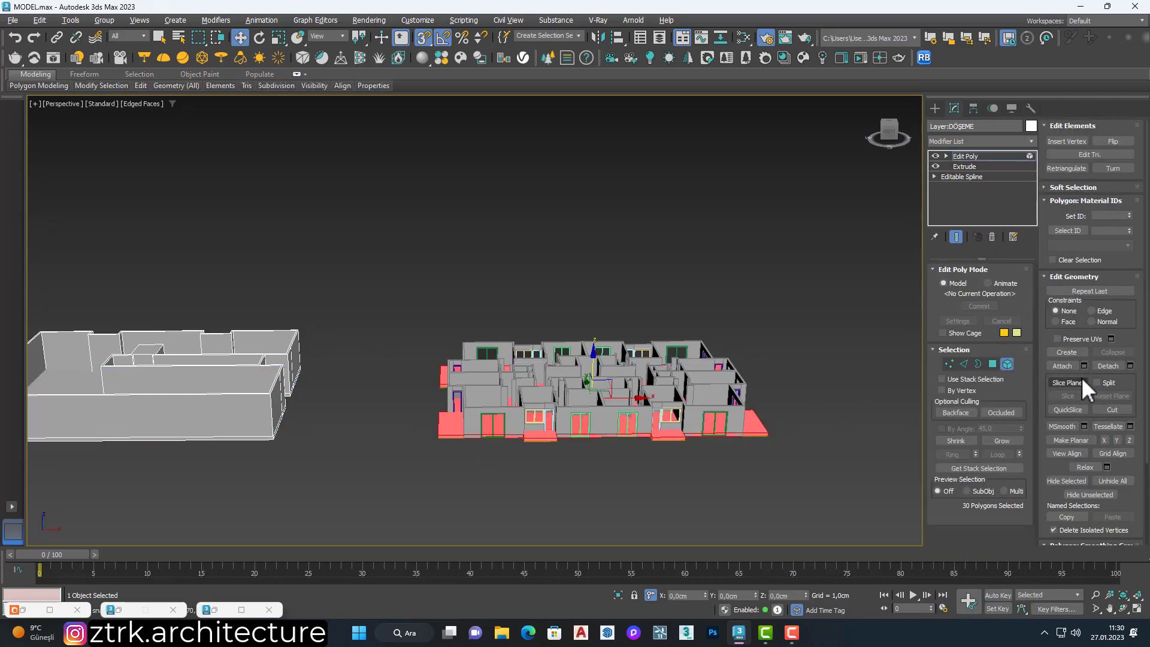
right_click(903, 405)
Align the slab to the walls on Z only, slab Maximum to walls' Minimum.
scroll(470, 406, "up", 2)
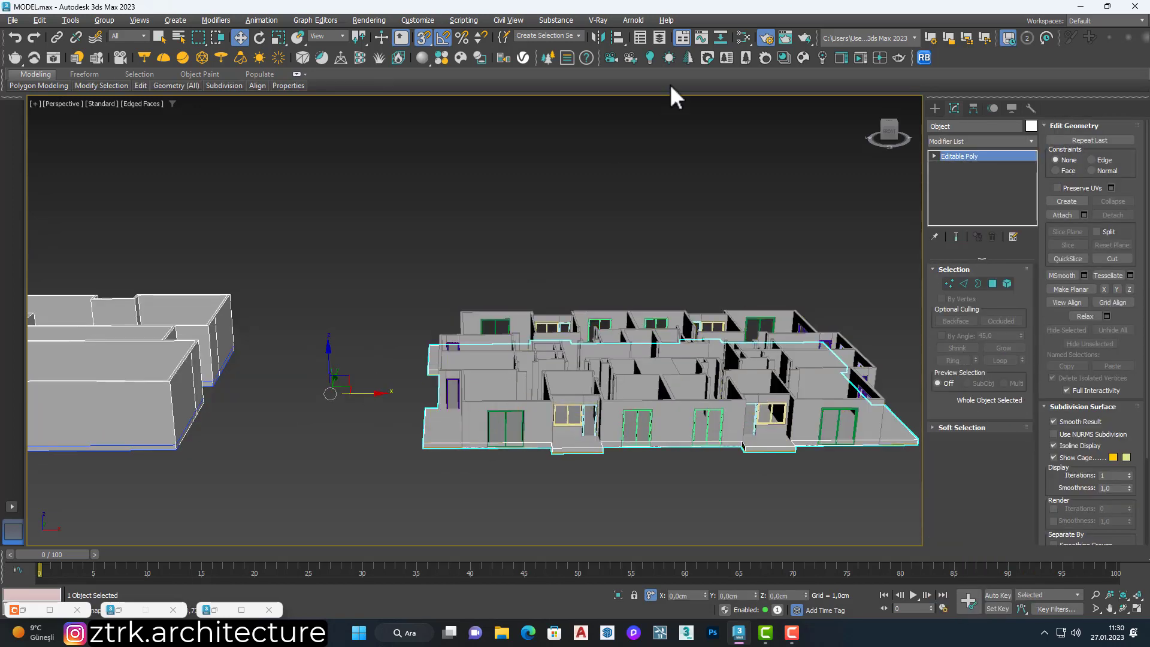
left_click(617, 37)
left_click(517, 334)
left_click(518, 238)
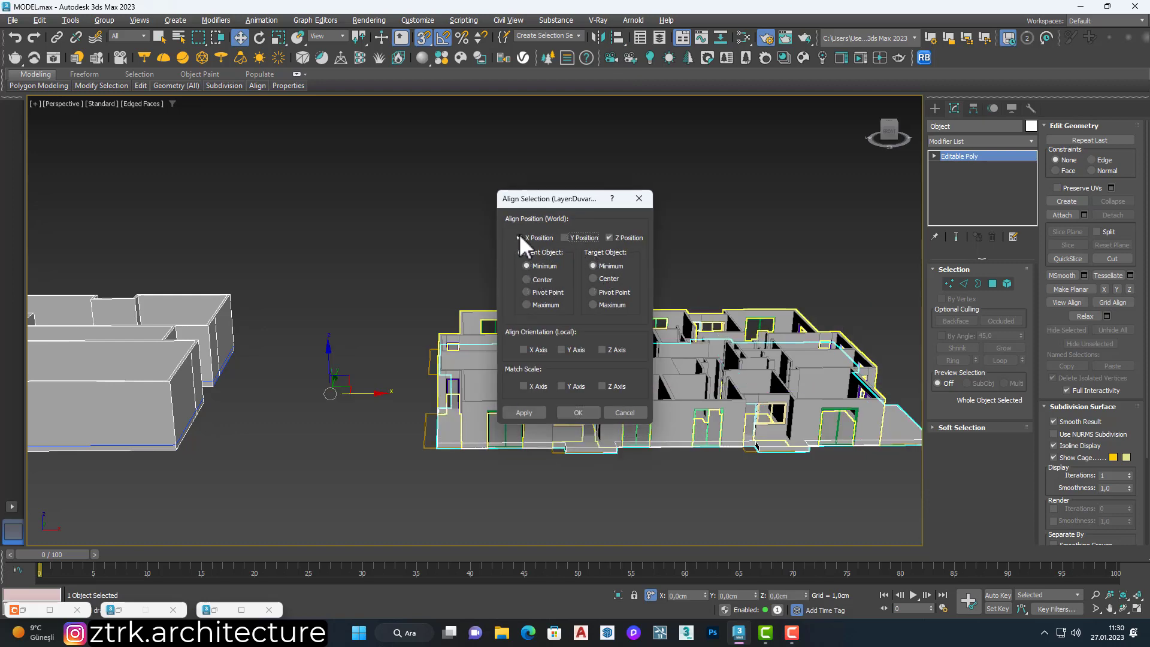
left_click(602, 306)
left_click(534, 304)
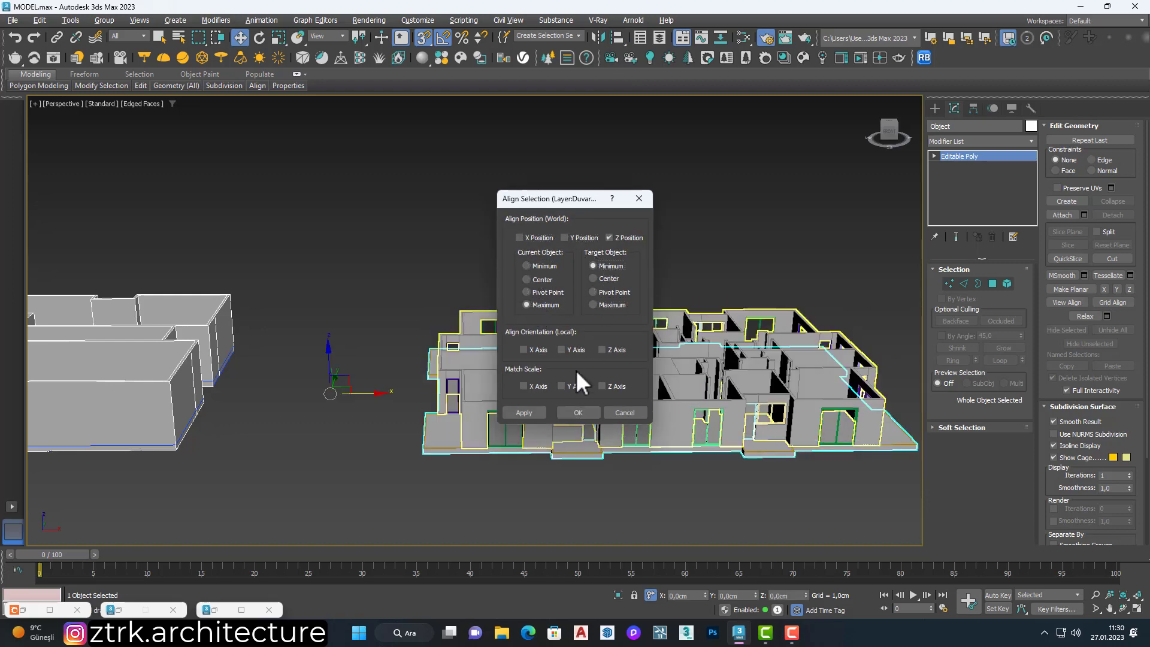
left_click(578, 412)
left_click(587, 476)
scroll(563, 449, "up", 3)
scroll(563, 449, "up", 2)
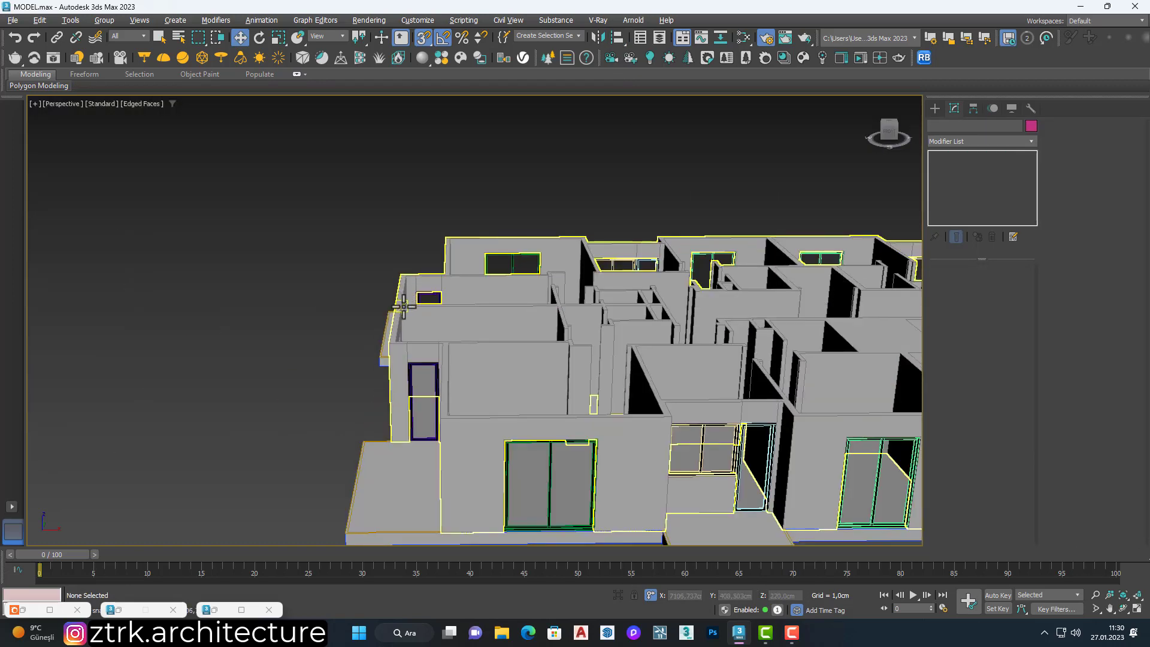
scroll(539, 431, "down", 3)
scroll(464, 384, "up", 2)
scroll(464, 384, "up", 3)
Extrude the balcony outline shape 5 cm thick.
scroll(457, 457, "up", 2)
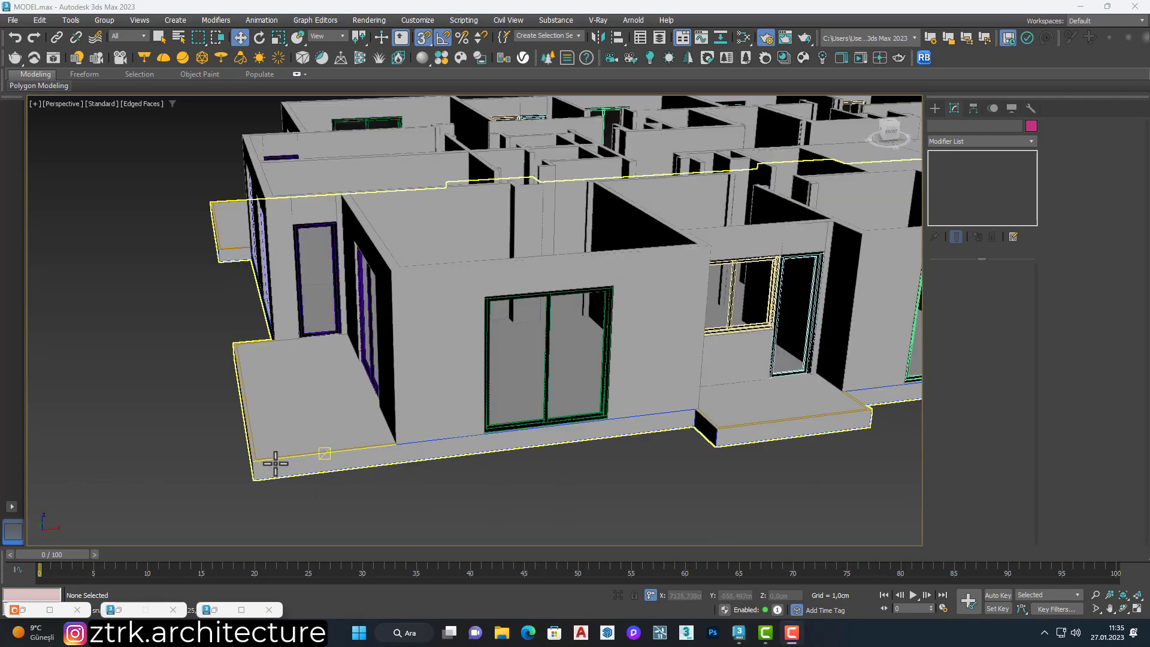
left_click(275, 463)
left_click(994, 141)
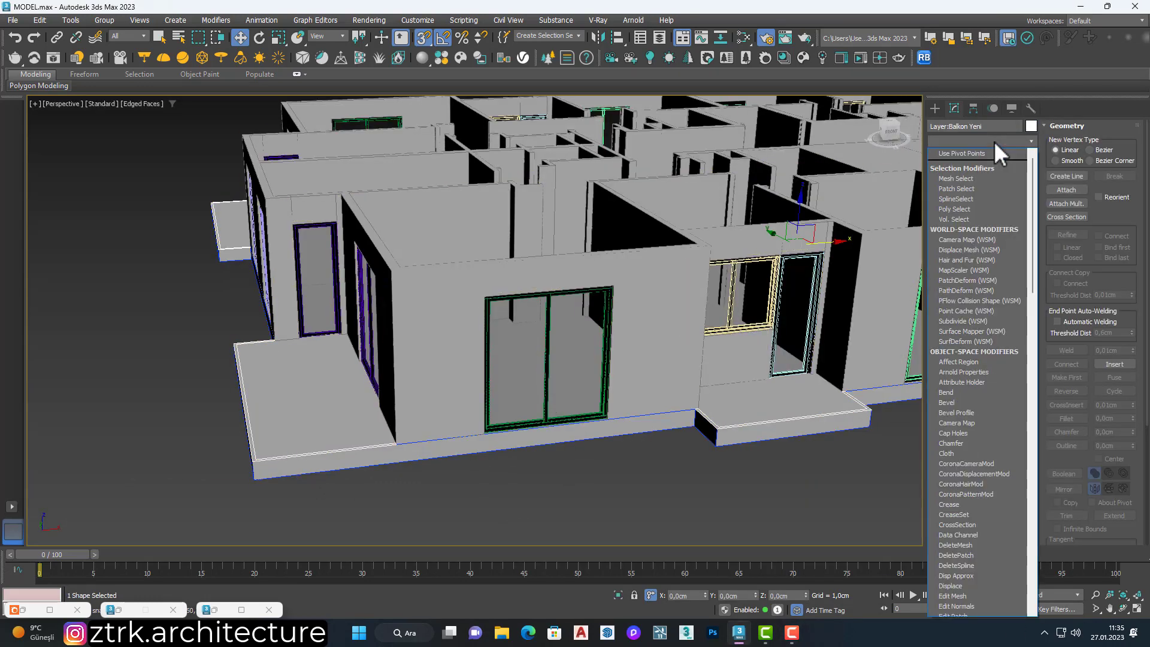
left_click(963, 205)
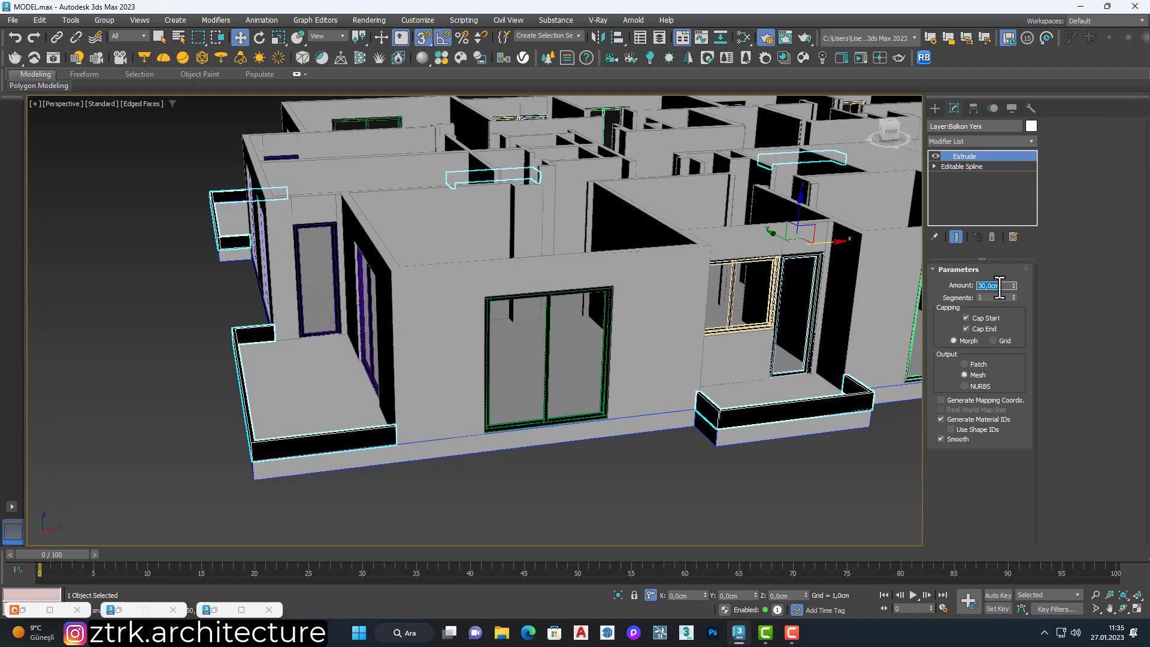
type("5")
key("Return")
middle_click_drag(232, 372, 380, 398, "alt")
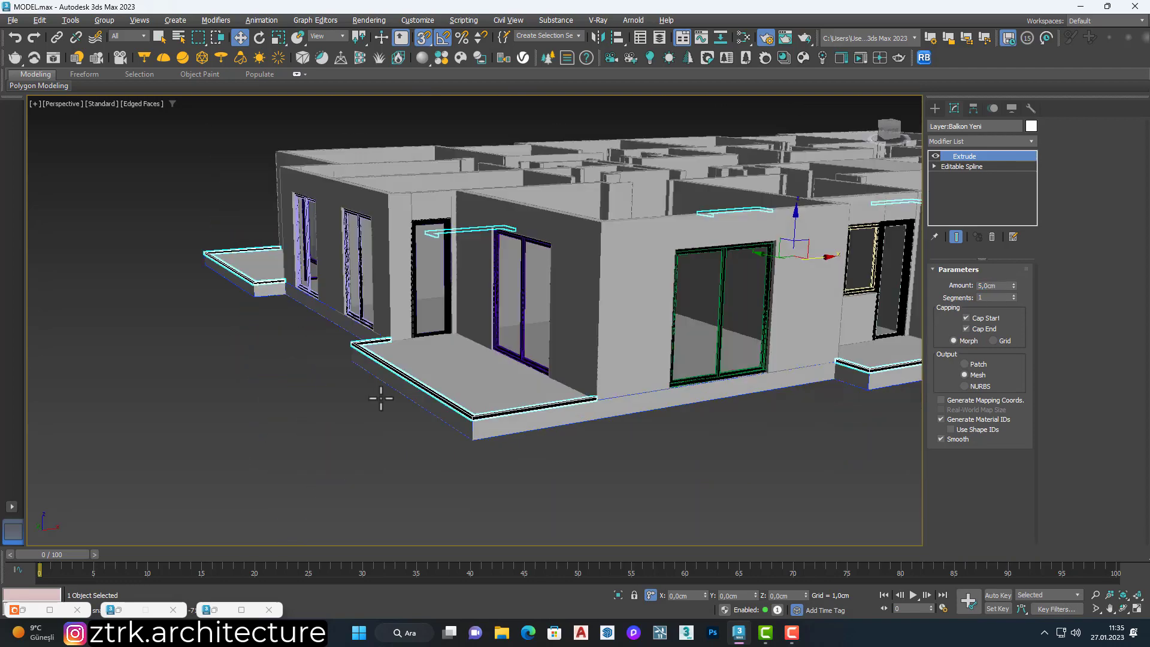
scroll(380, 398, "down", 1)
scroll(675, 256, "down", 1)
scroll(372, 367, "up", 1)
scroll(340, 418, "up", 1)
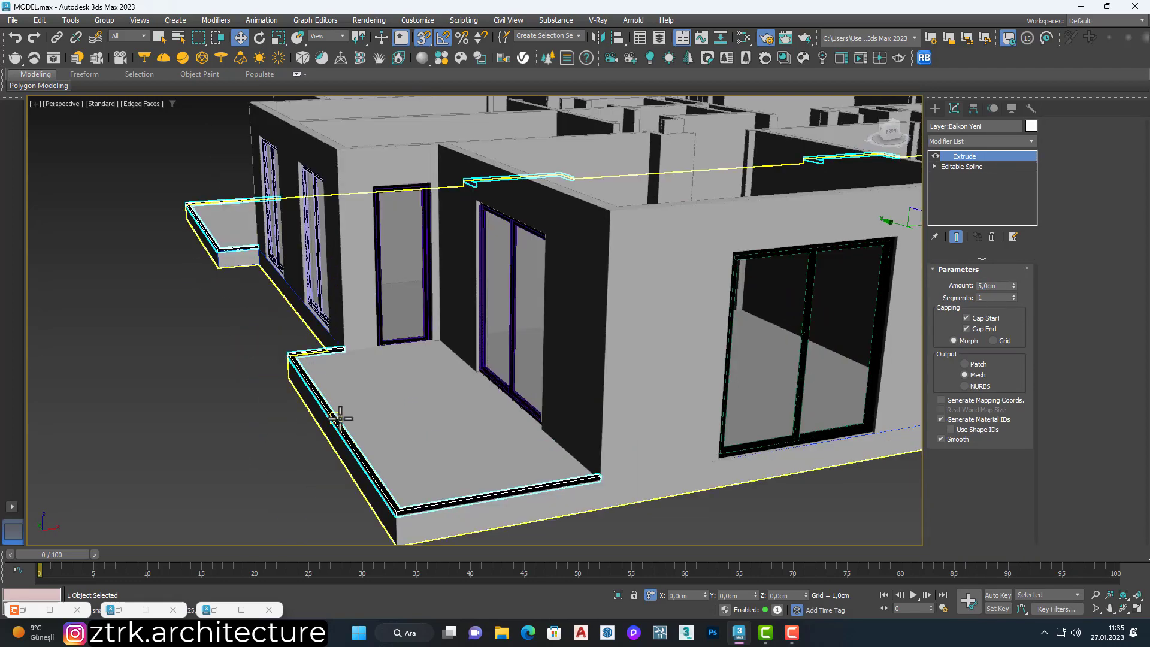
Set up an Array of 3 instances with a 90 cm Z move and preview it.
left_click(70, 21)
left_click(123, 257)
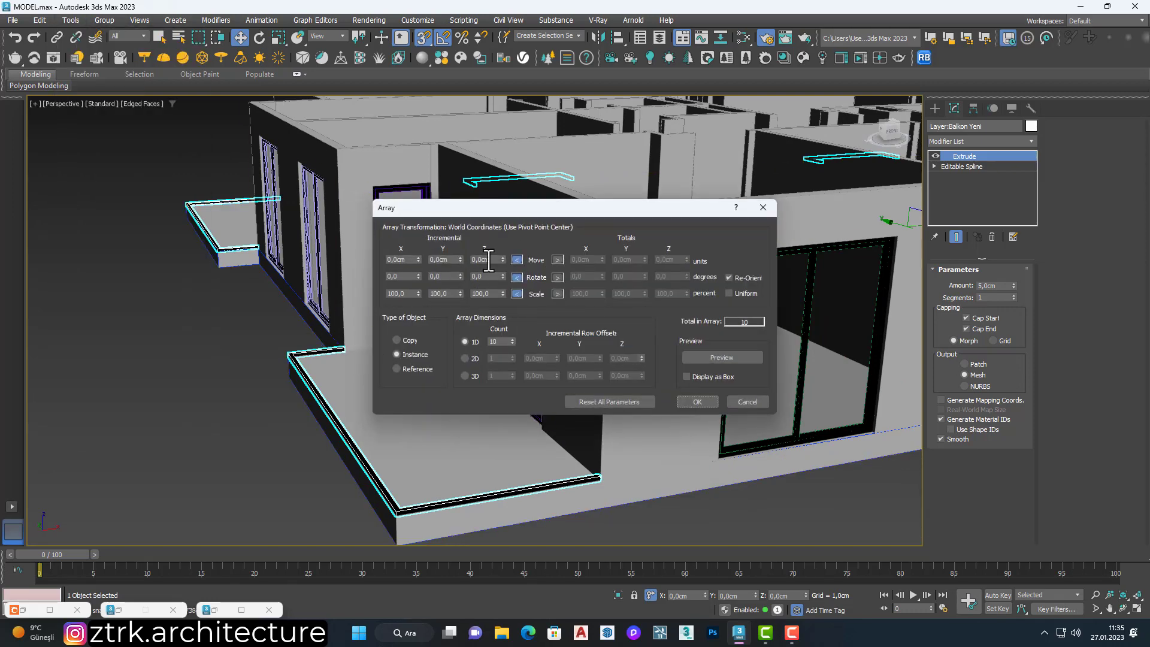
type("90")
double_click(512, 340)
type("3")
key("Return")
left_click(713, 359)
Confirm the array of three balcony rails.
left_click(697, 401)
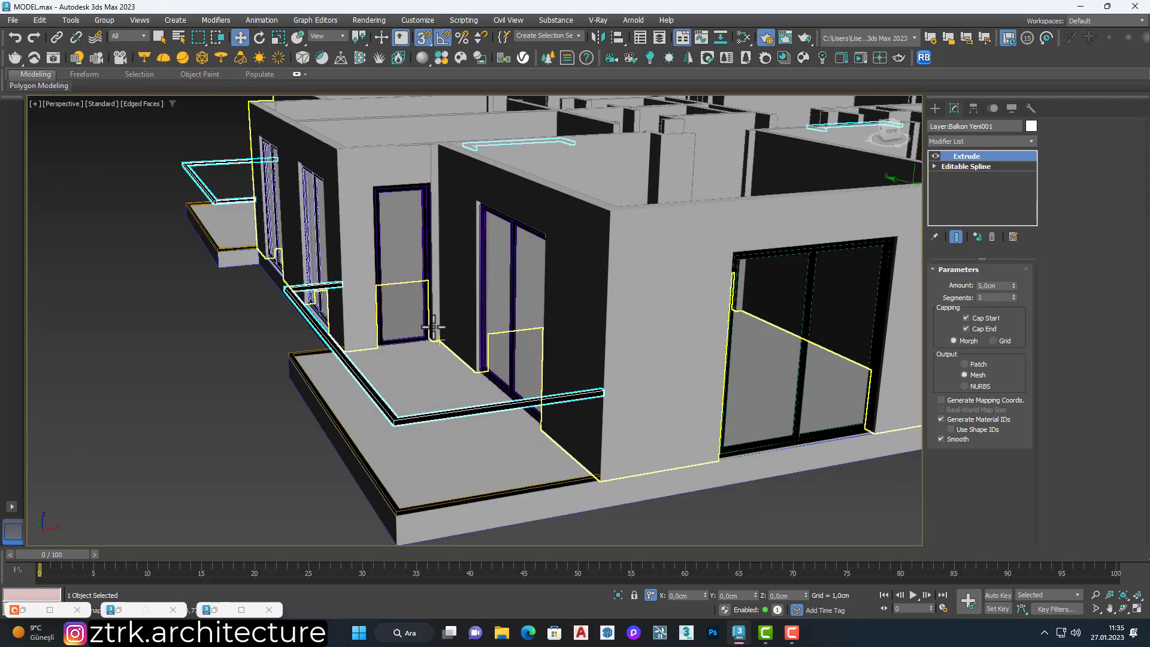
scroll(596, 307, "down", 4)
scroll(596, 307, "up", 5)
scroll(596, 306, "up", 3)
Assign Aluminium Black Anodized to the selected rails, then deselect everything.
key("m")
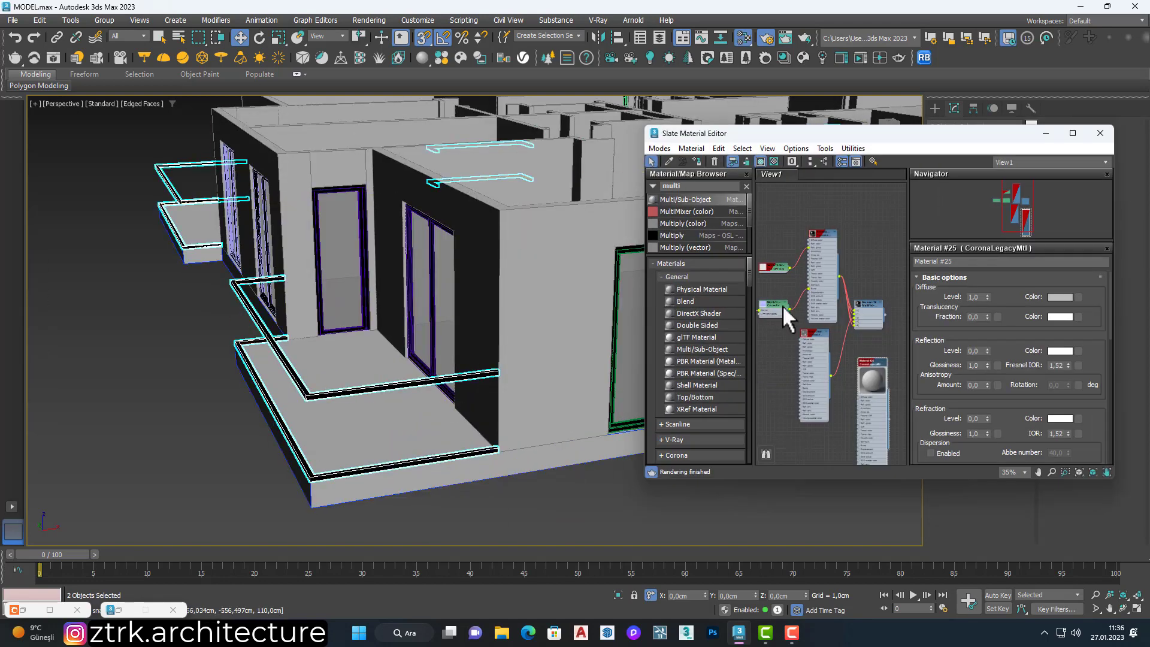
right_click(820, 232)
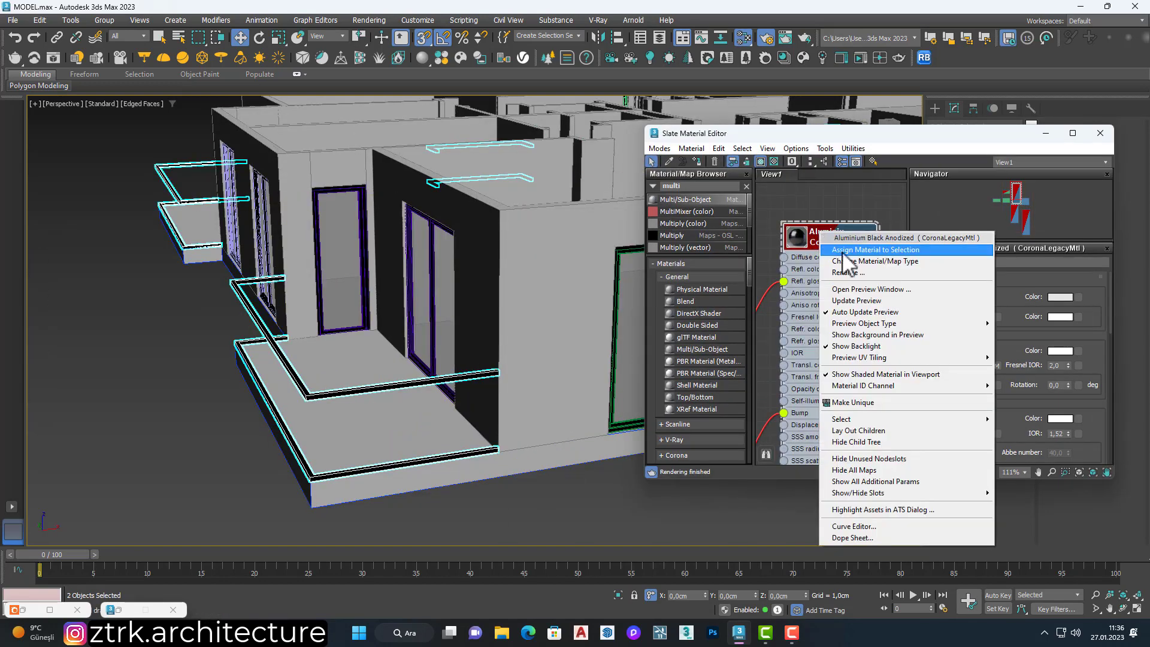
left_click(850, 237)
left_click(1045, 133)
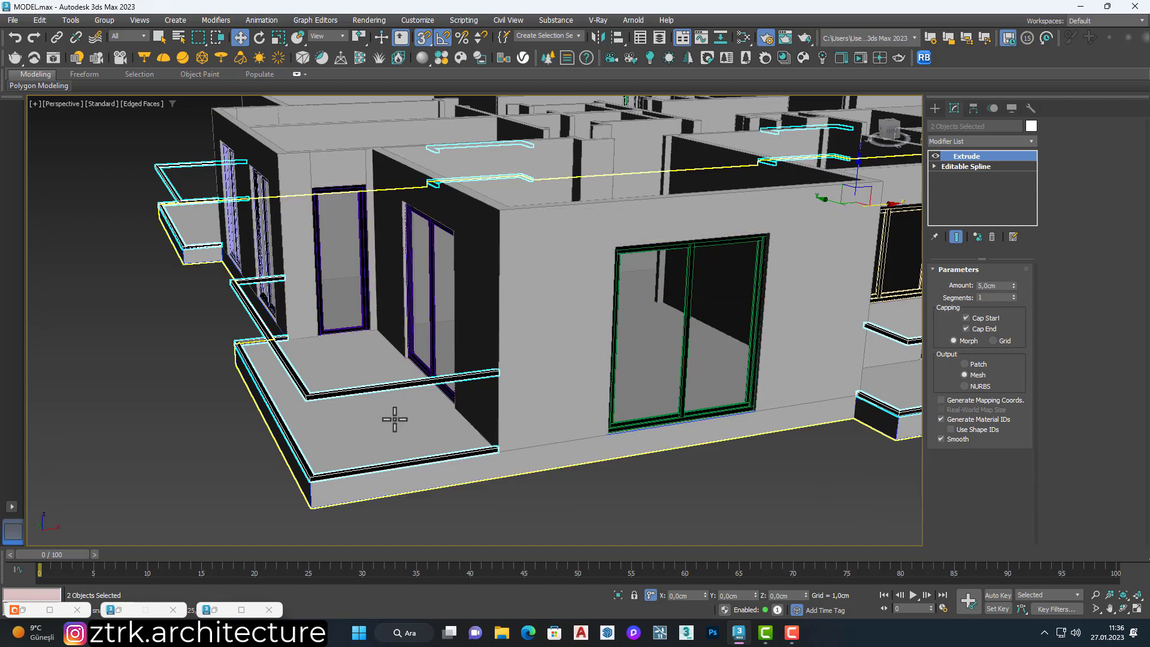
left_click(422, 481)
In Top wireframe view, start the Line tool from Shapes > Splines.
key("t")
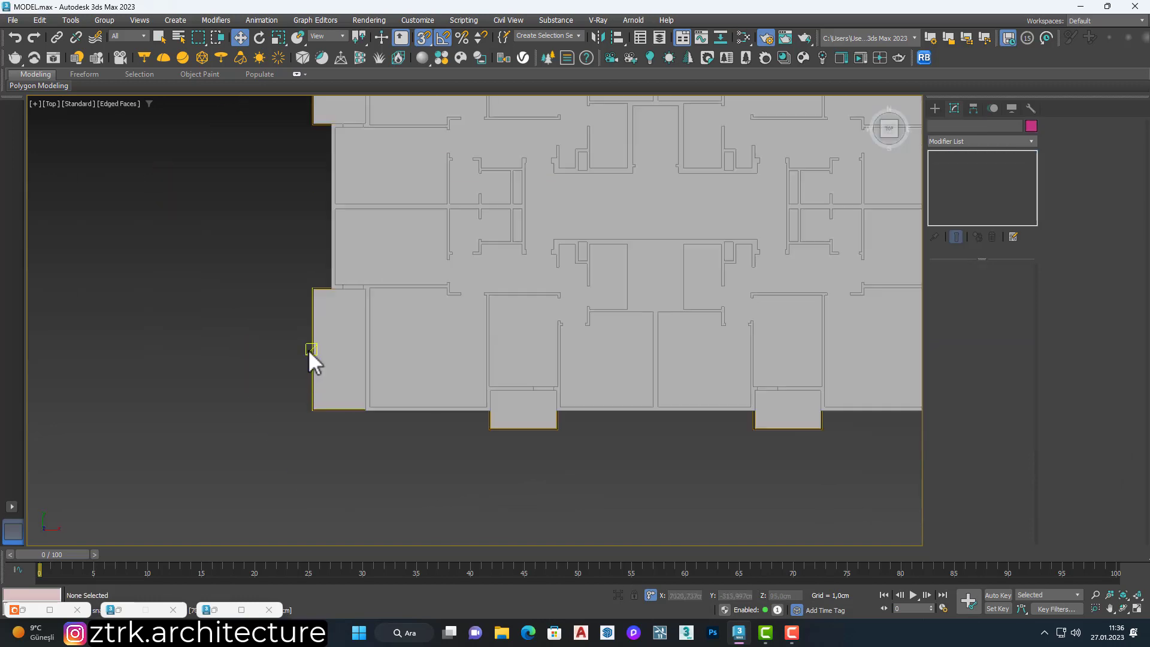
scroll(311, 357, "up", 5)
key("F3")
left_click(935, 108)
left_click(985, 144)
left_click(950, 127)
left_click(954, 202)
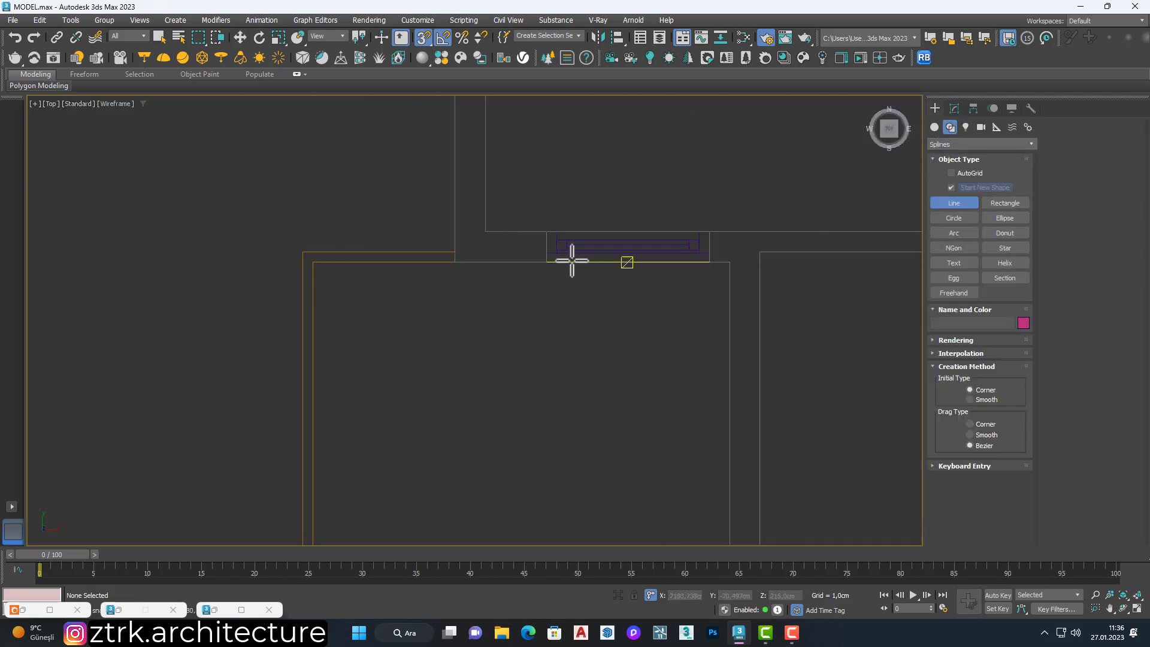
scroll(533, 364, "up", 3)
scroll(352, 346, "down", 3)
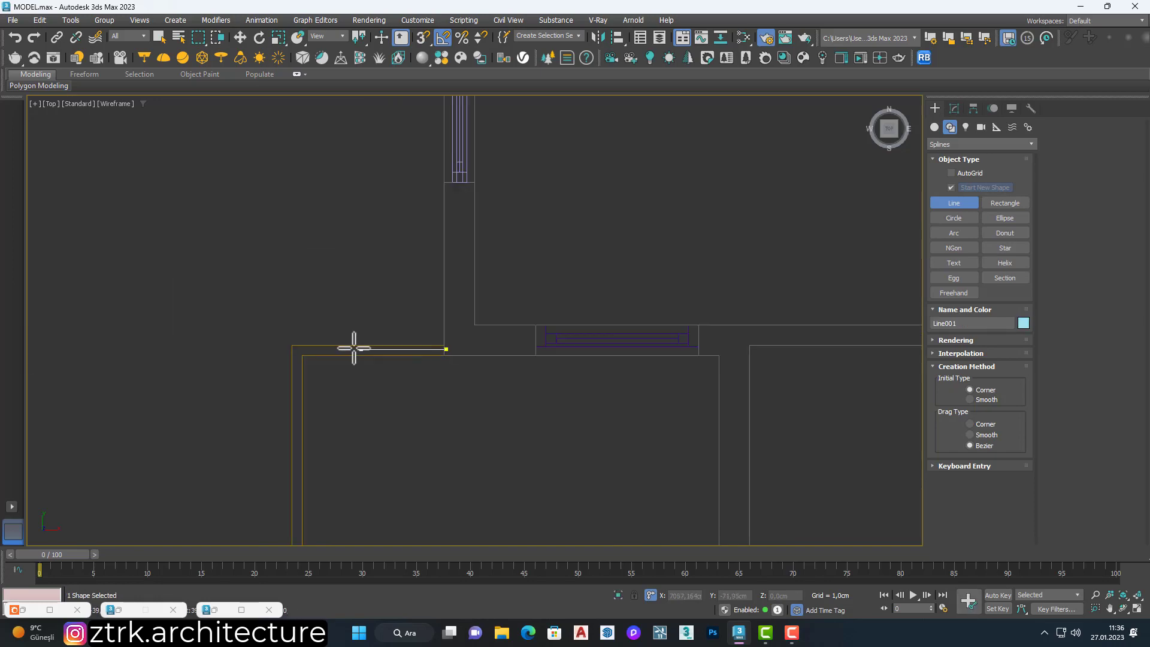
scroll(282, 303, "down", 3)
scroll(240, 398, "up", 5)
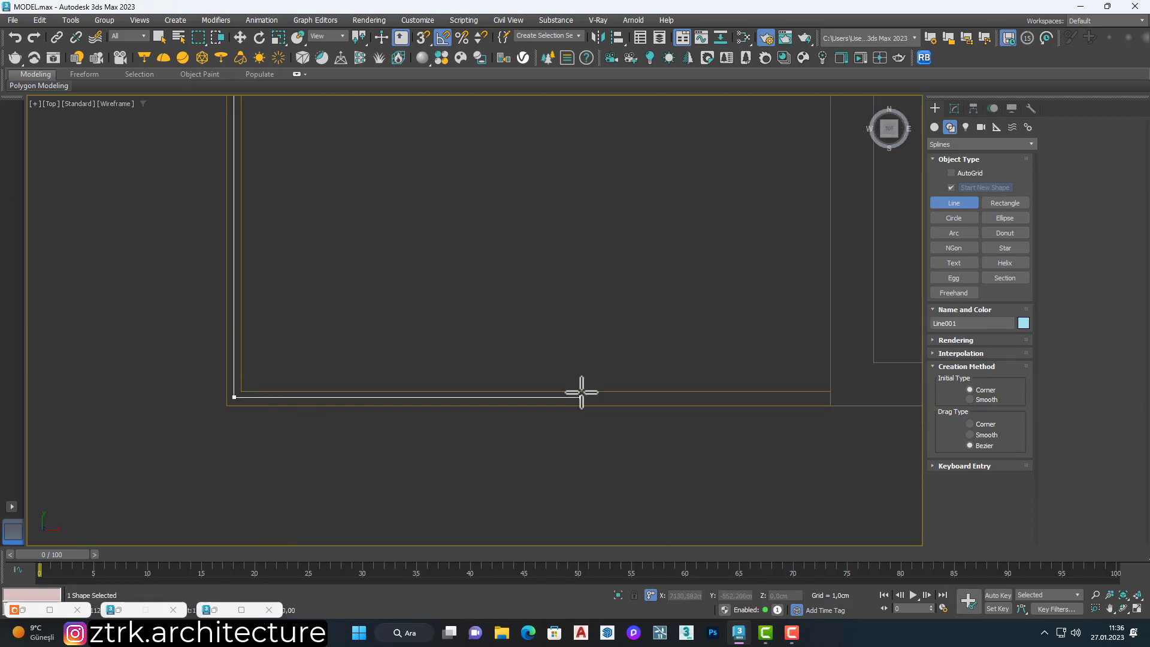
Add an Edit Spline modifier to the new line along the balcony edge.
key("p")
middle_click_drag(729, 360, 757, 289)
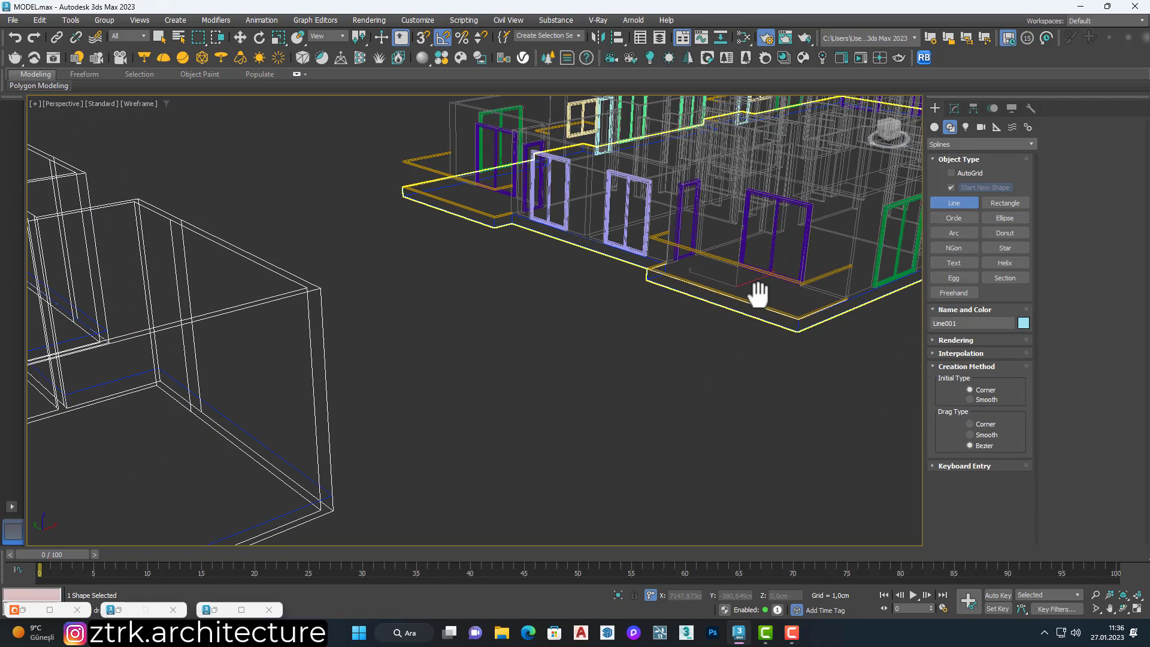
scroll(591, 393, "up", 3)
scroll(590, 397, "up", 2)
middle_click_drag(591, 397, 577, 418)
left_click(954, 108)
left_click(982, 141)
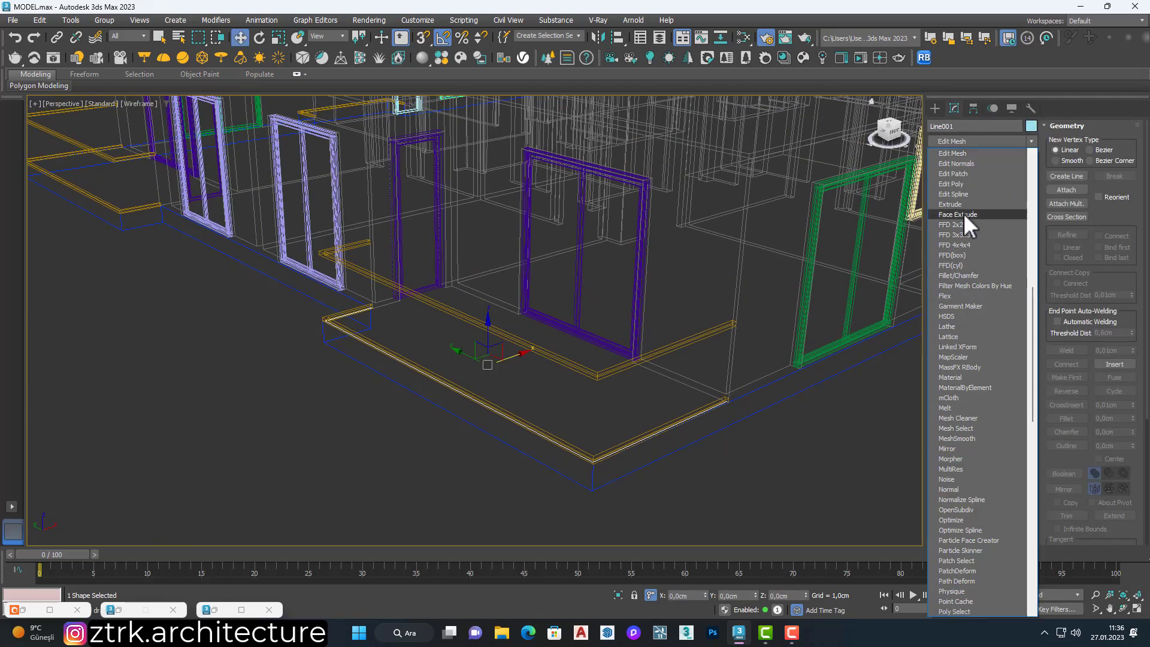
left_click(970, 214)
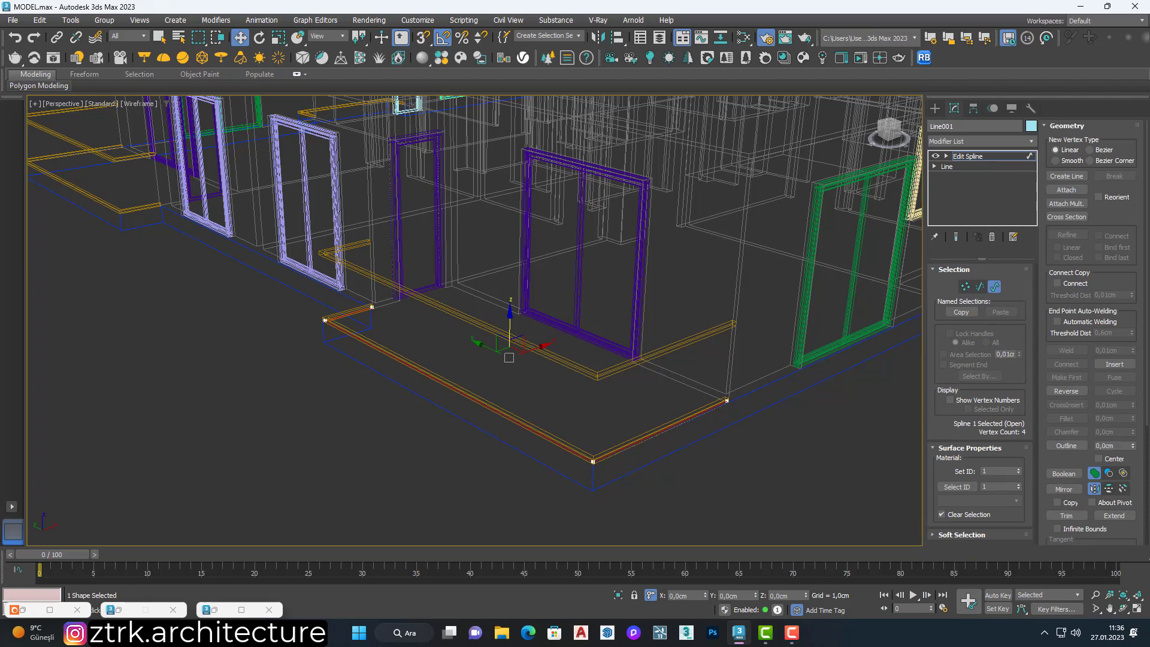
Add a 5 cm Extrude modifier to the outlined Line001.
key("t")
scroll(828, 280, "down", 2)
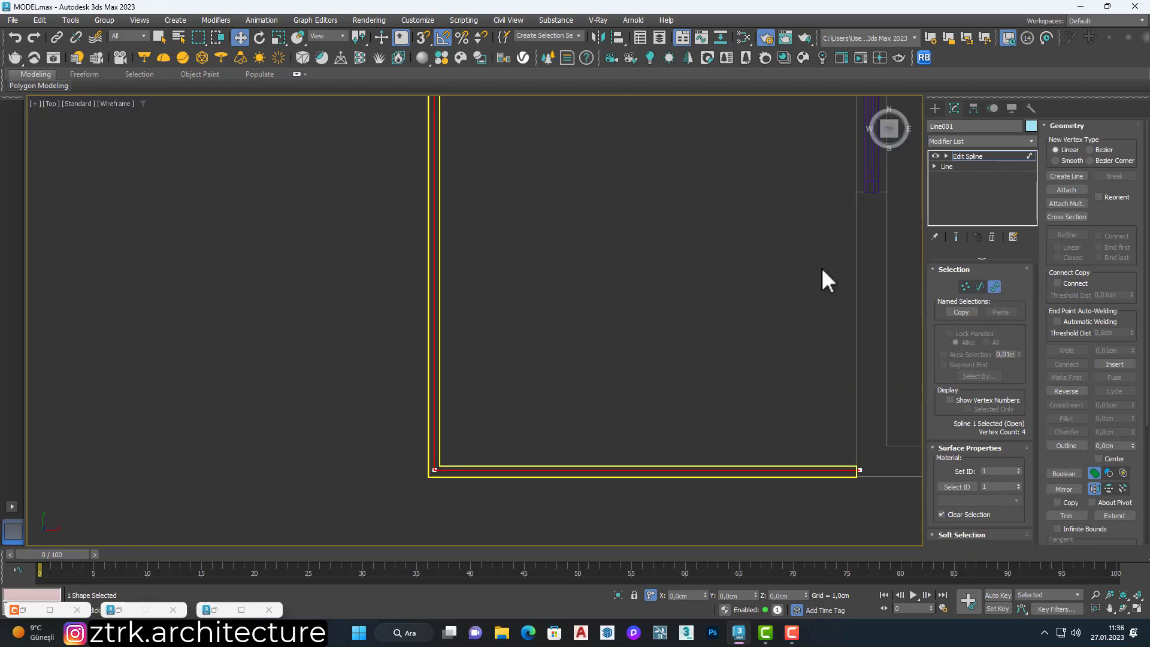
left_click(955, 141)
scroll(955, 180, "down", 5)
left_click(954, 204)
Set the Line001 extrude amount to 85 cm for the parapet.
key("p")
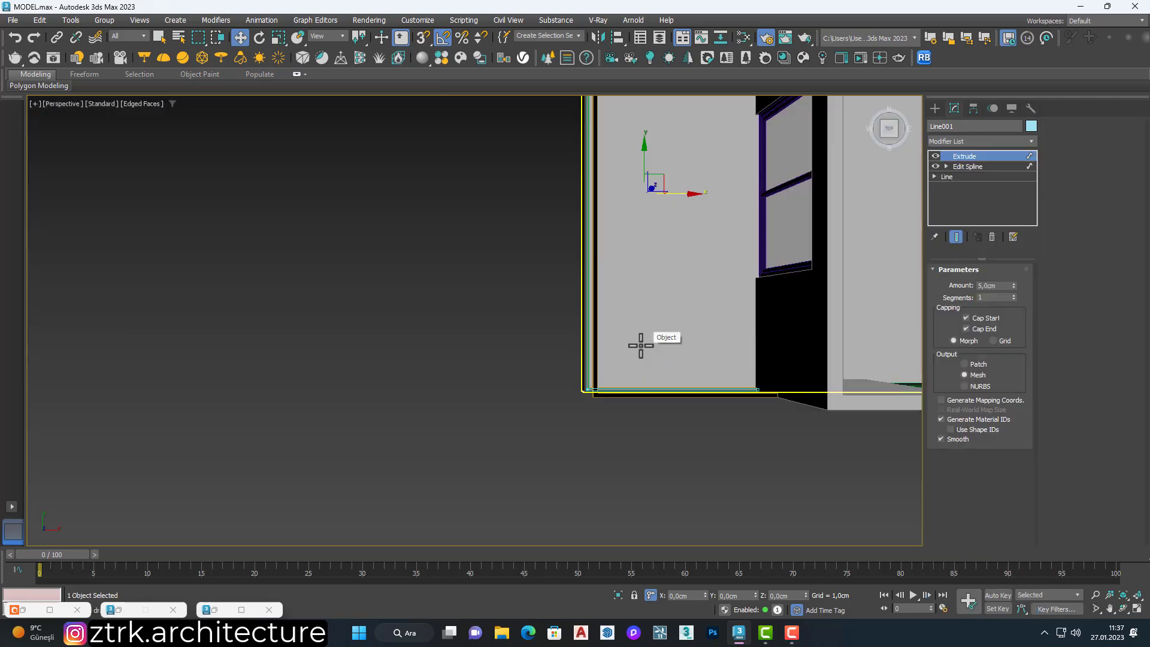
middle_click_drag(641, 345, 698, 323, "alt")
left_click_drag(1013, 286, 929, 303)
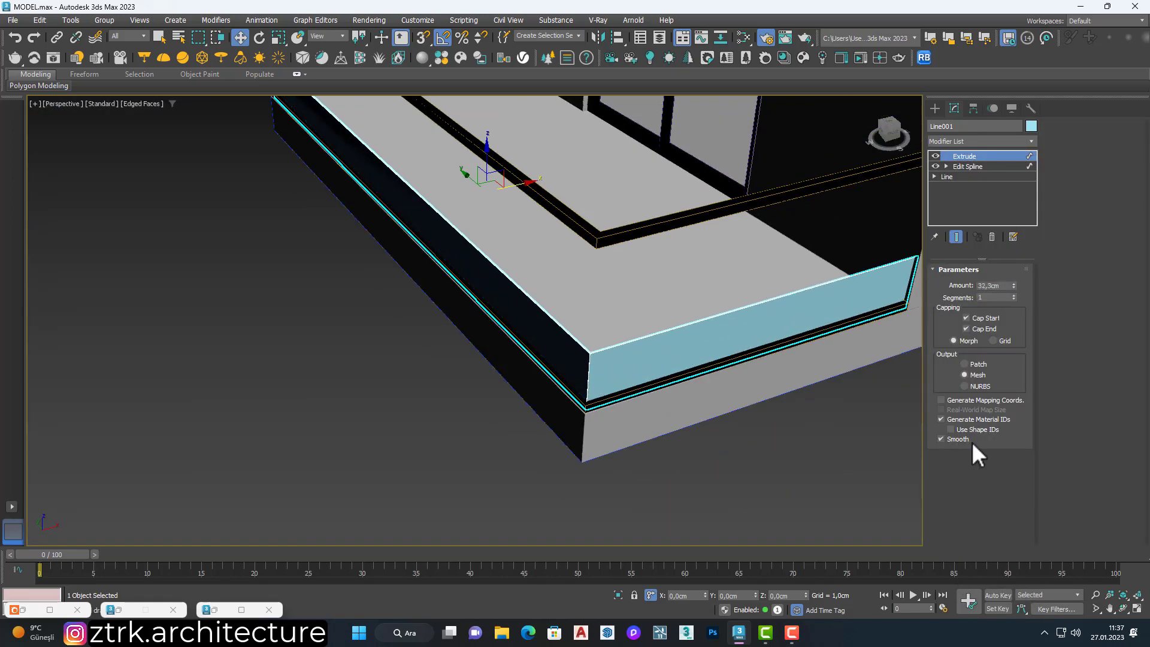
middle_click_drag(802, 324, 737, 395)
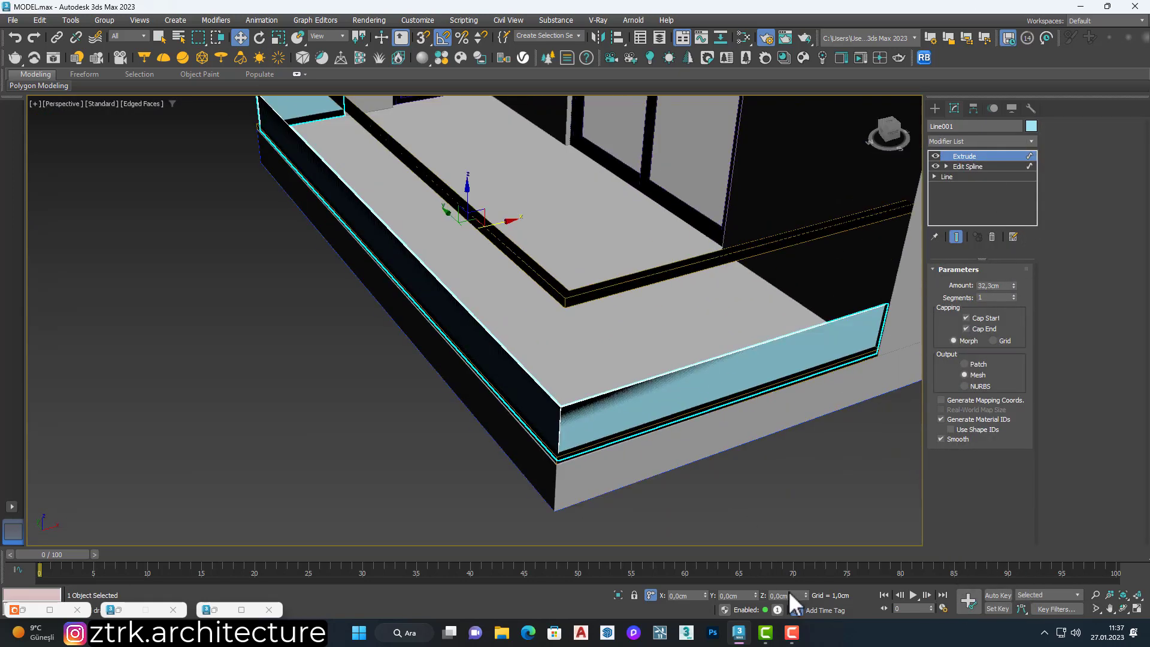
middle_click_drag(620, 367, 668, 400, "alt")
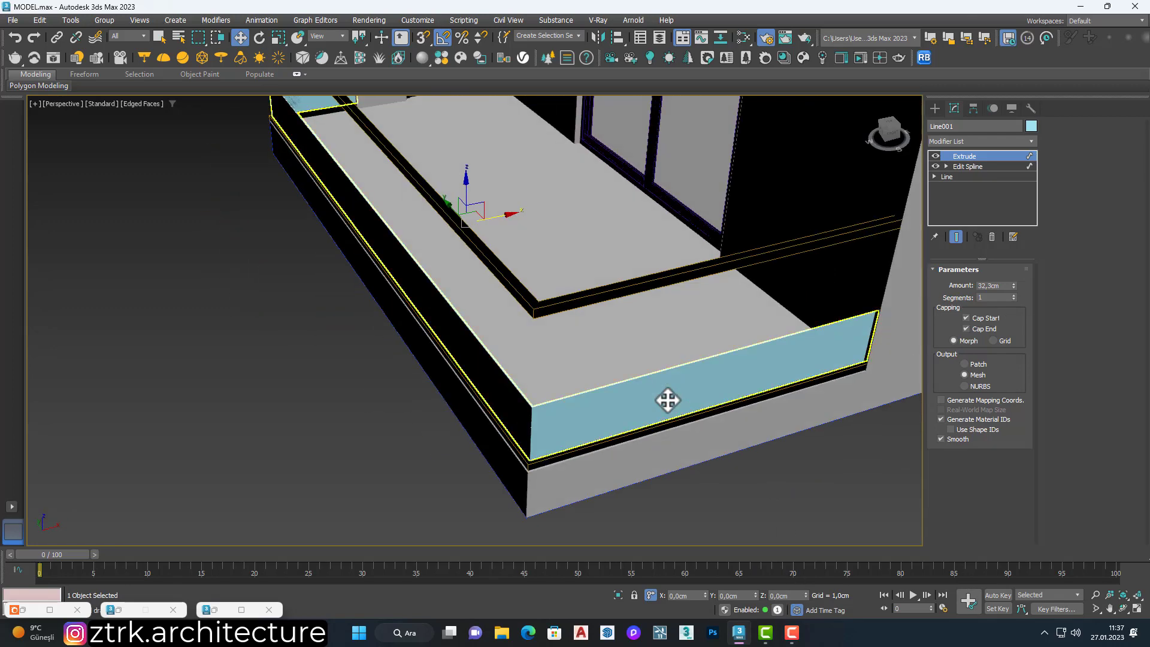
left_click_drag(1014, 286, 1014, 258)
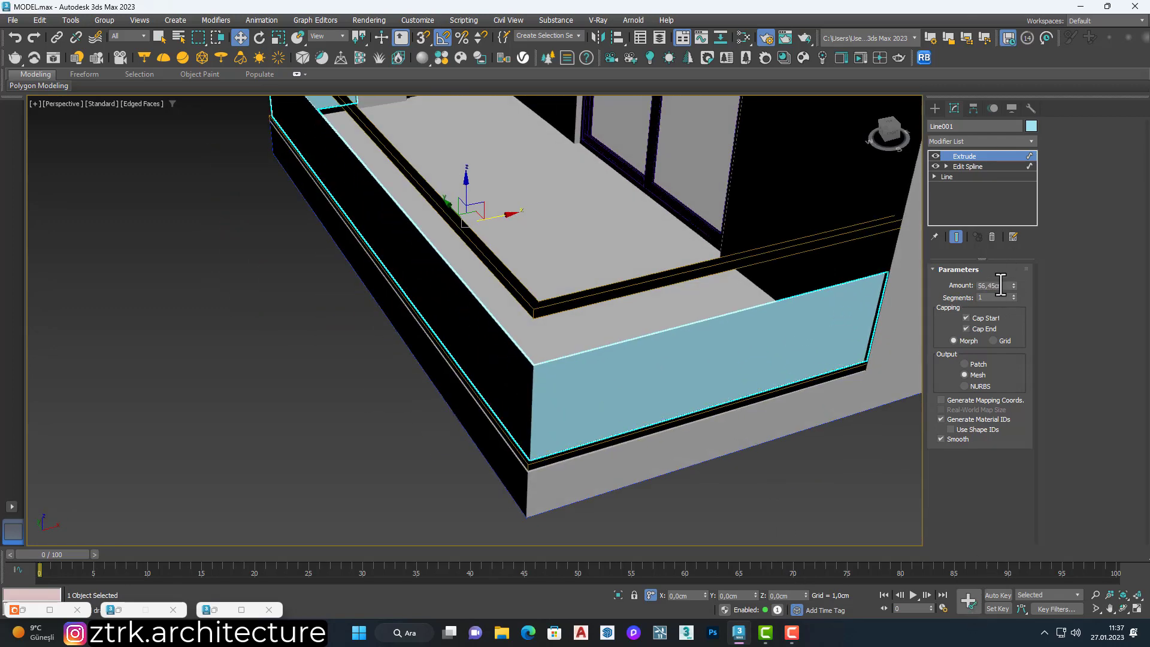
key("Return")
key("Return")
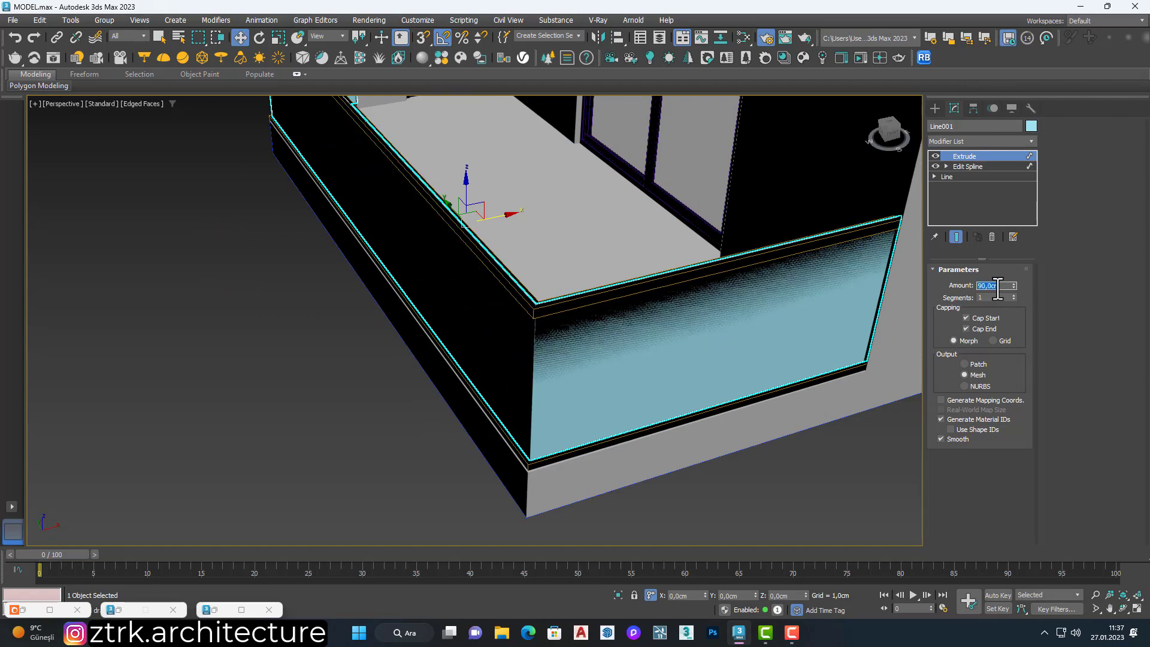
type("85")
key("Return")
Check the parapet height from the front view and switch to faceted shading with edges.
key("f")
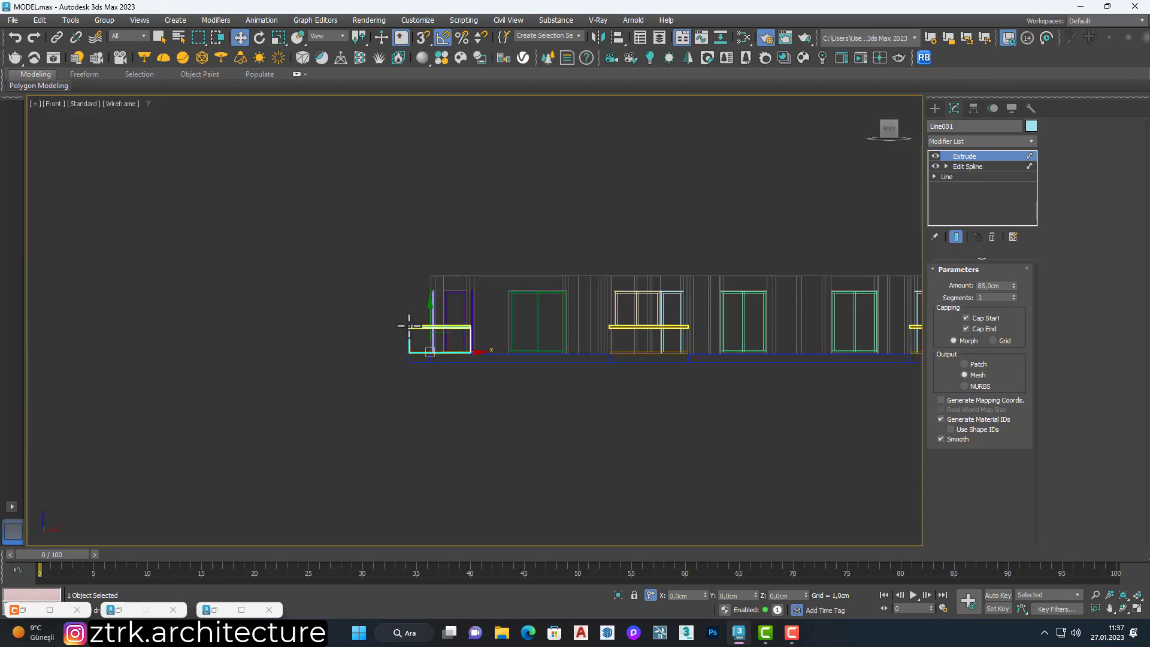
scroll(405, 333, "up", 10)
scroll(418, 367, "down", 5)
scroll(416, 355, "up", 3)
key("shift+z")
key("shift+z")
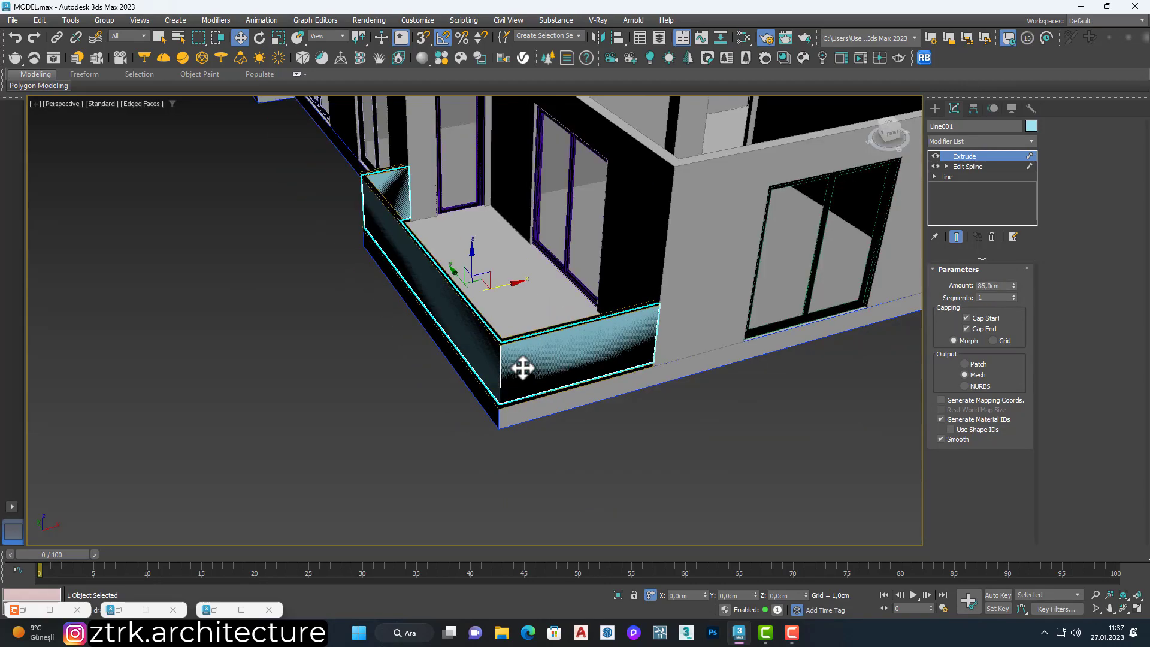
key("shift+z")
key("shift+z")
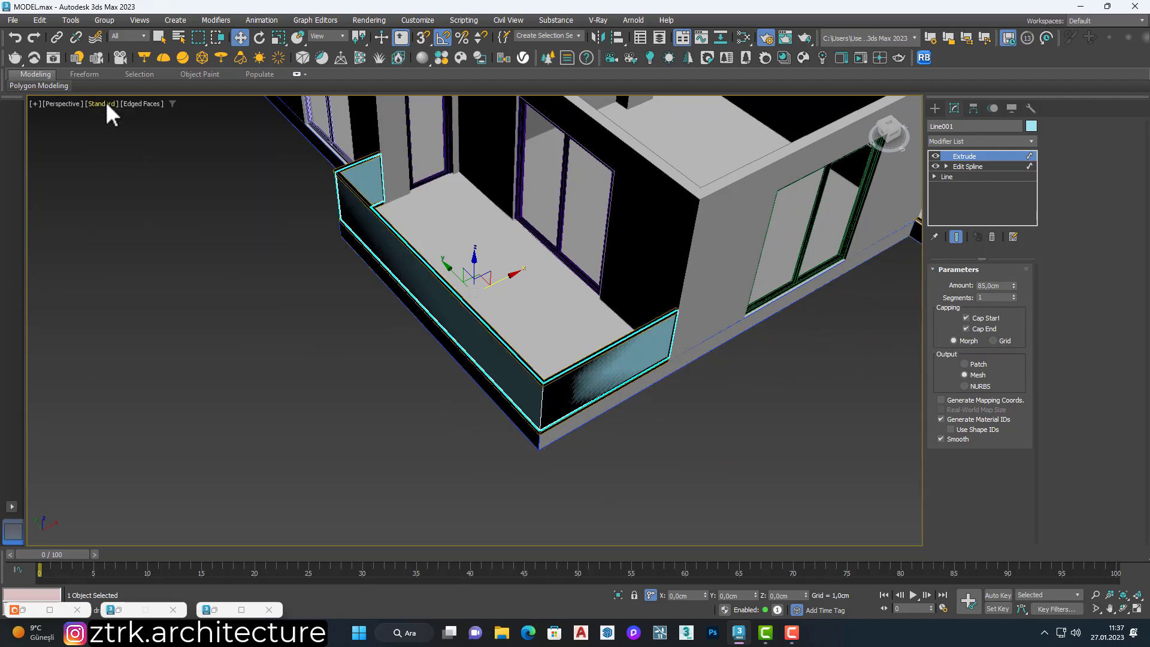
left_click(135, 104)
left_click(146, 131)
key("shift+z")
key("shift+z")
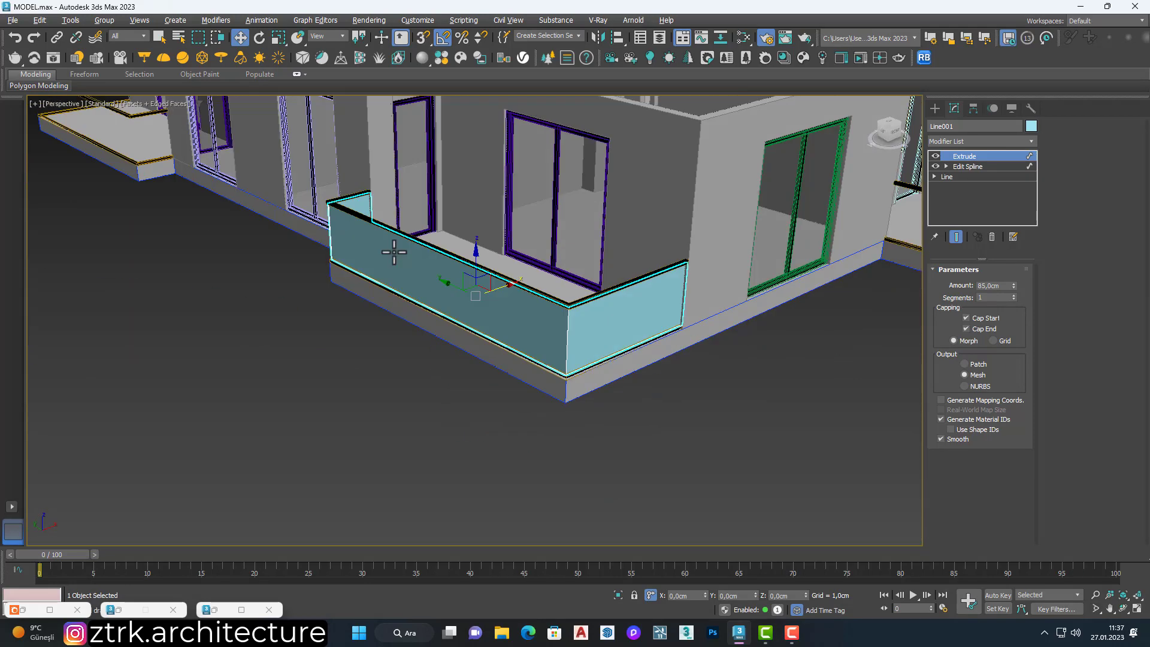
scroll(570, 426, "up", 4)
scroll(560, 441, "up", 3)
key("shift+z")
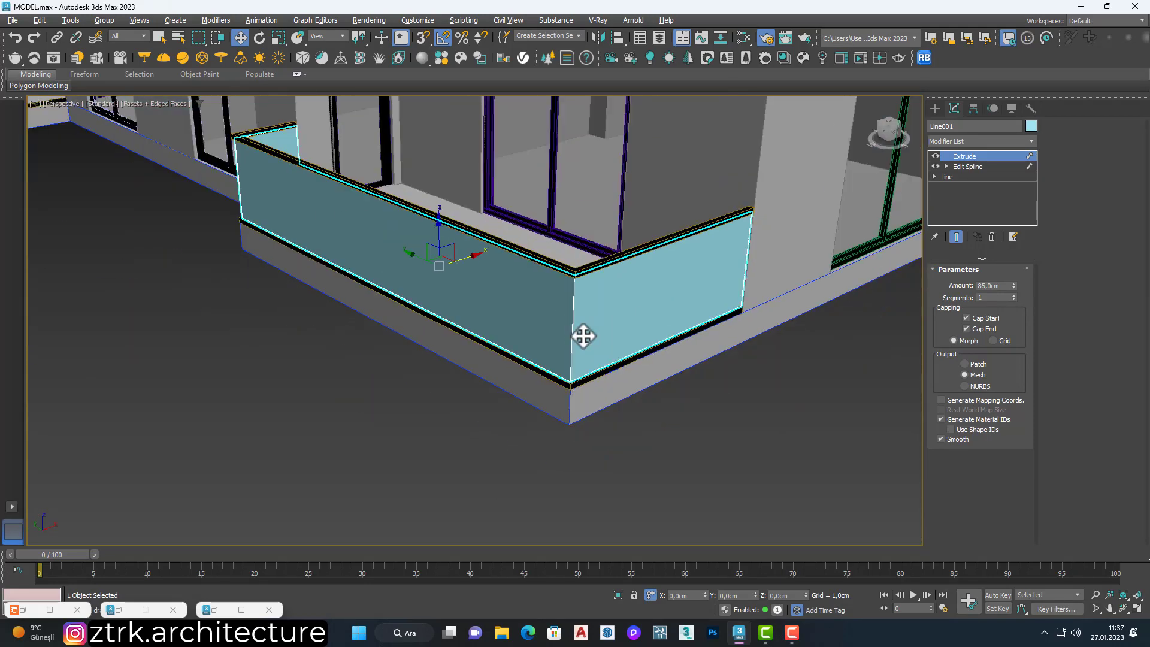
key("shift+z")
Assign the Glass Clear material to the parapet in the Slate Material Editor.
key("m")
left_click_drag(806, 354, 807, 422)
right_click(790, 411)
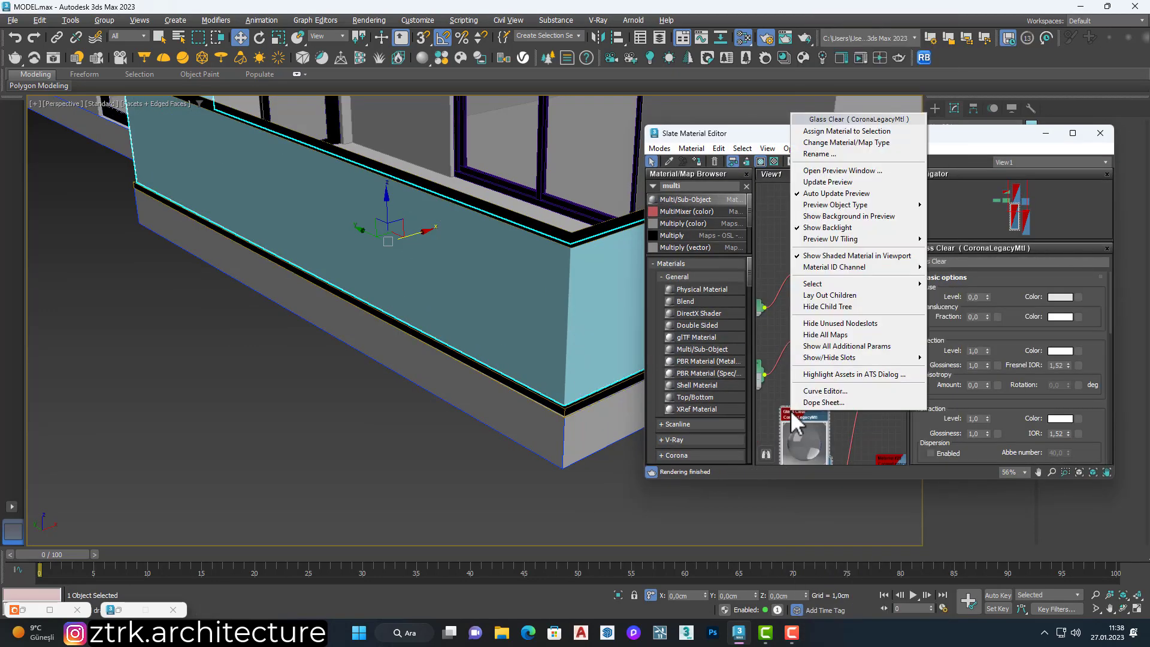
left_click(851, 138)
left_click(1101, 133)
scroll(577, 251, "up", 3)
Select both balcony rails and add a Chamfer modifier to them.
left_click(598, 411, "ctrl")
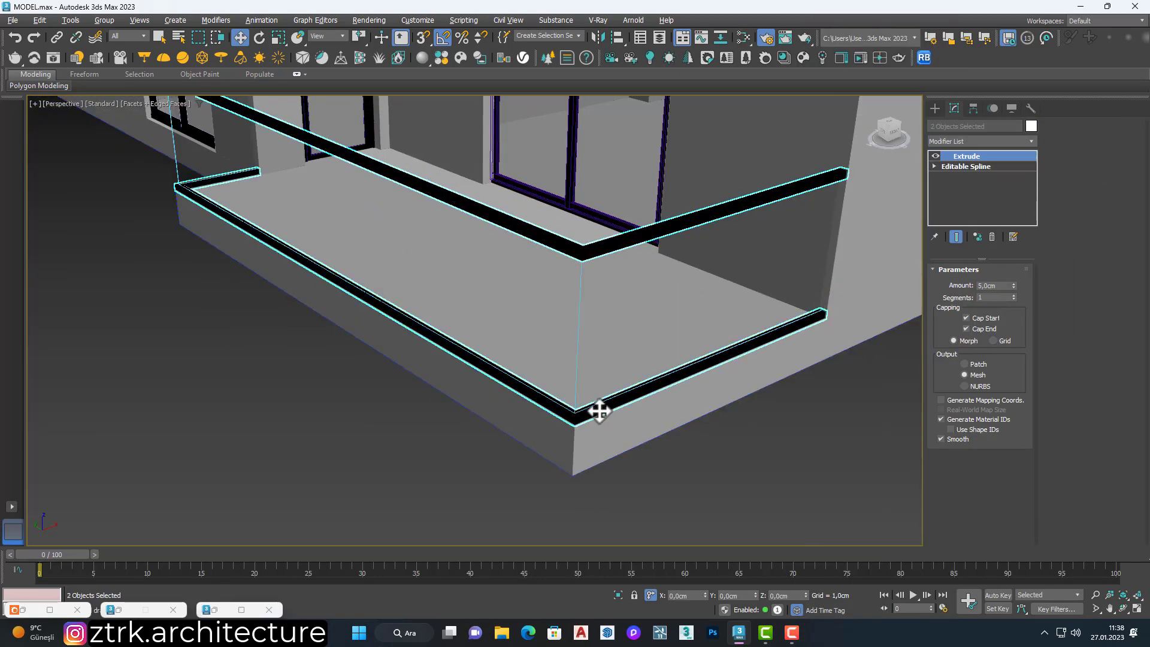
left_click(982, 141)
scroll(964, 180, "down", 2)
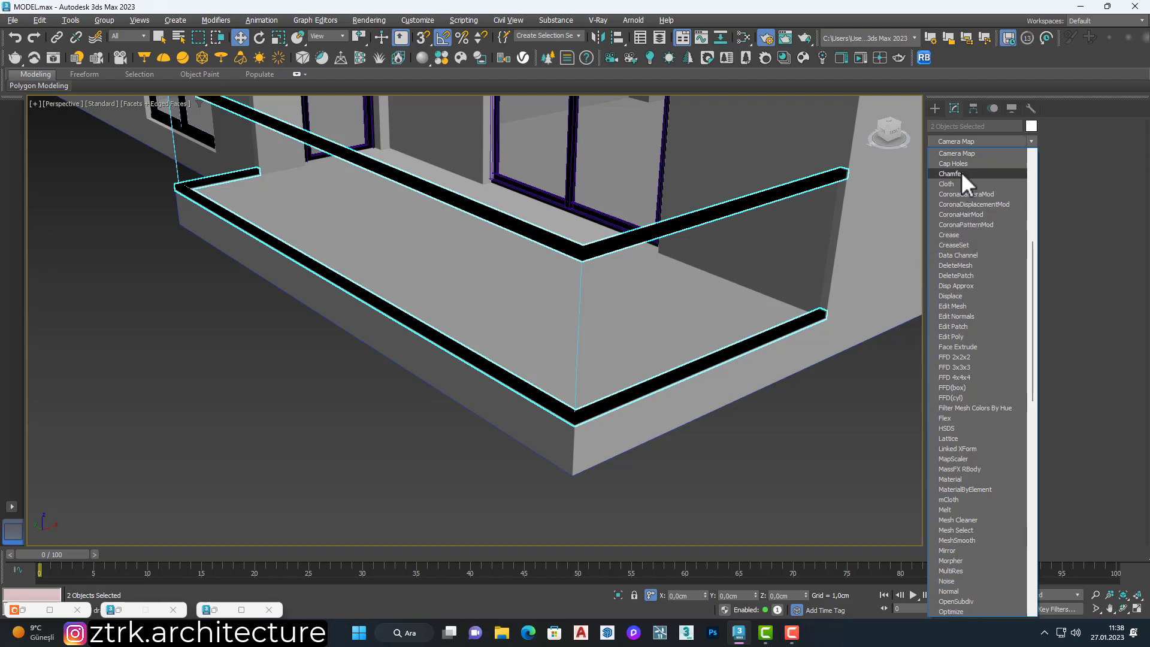
left_click(951, 174)
scroll(581, 255, "up", 3)
middle_click_drag(583, 259, 388, 275, "alt")
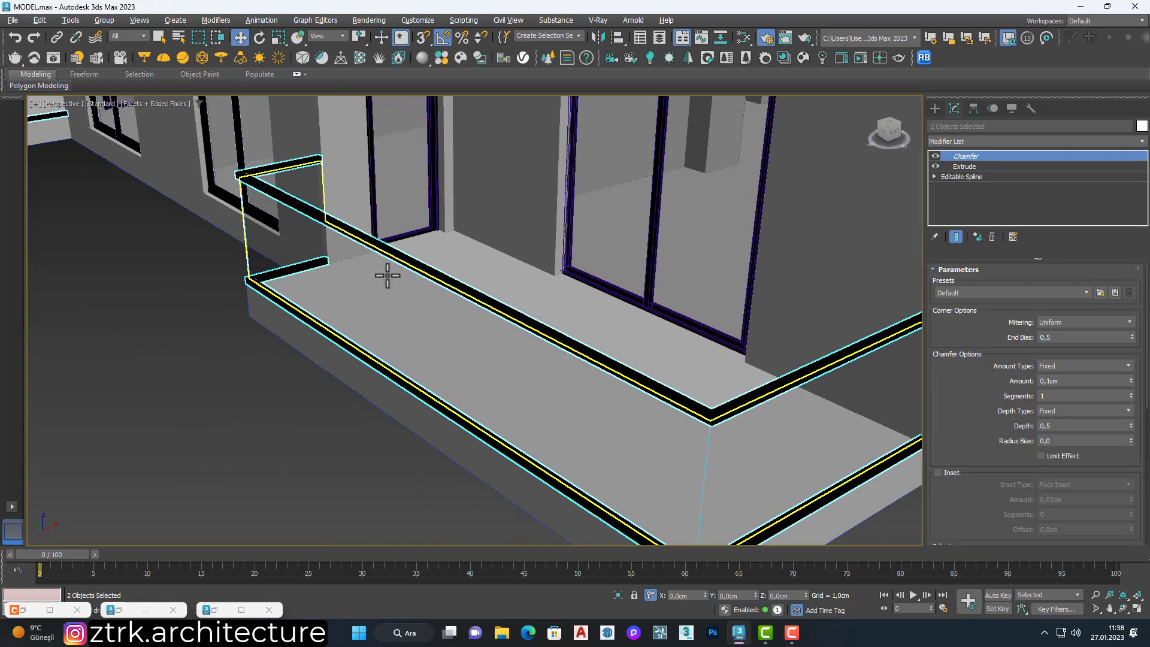
scroll(251, 174, "up", 5)
scroll(239, 180, "up", 3)
key("F3")
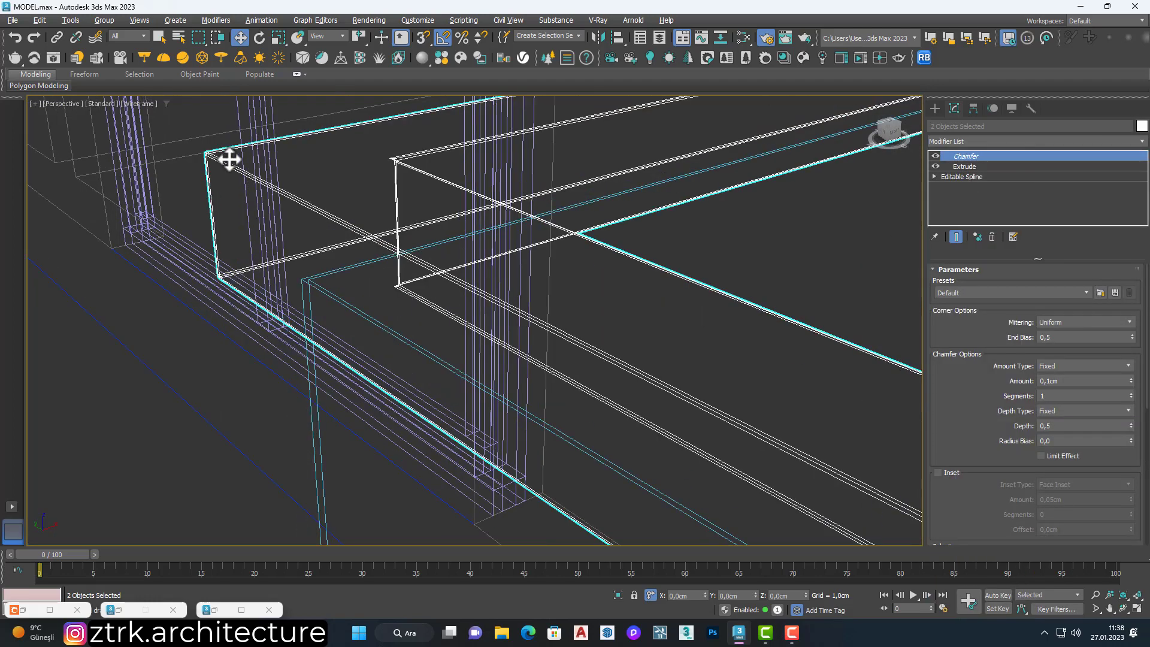
scroll(229, 158, "up", 2)
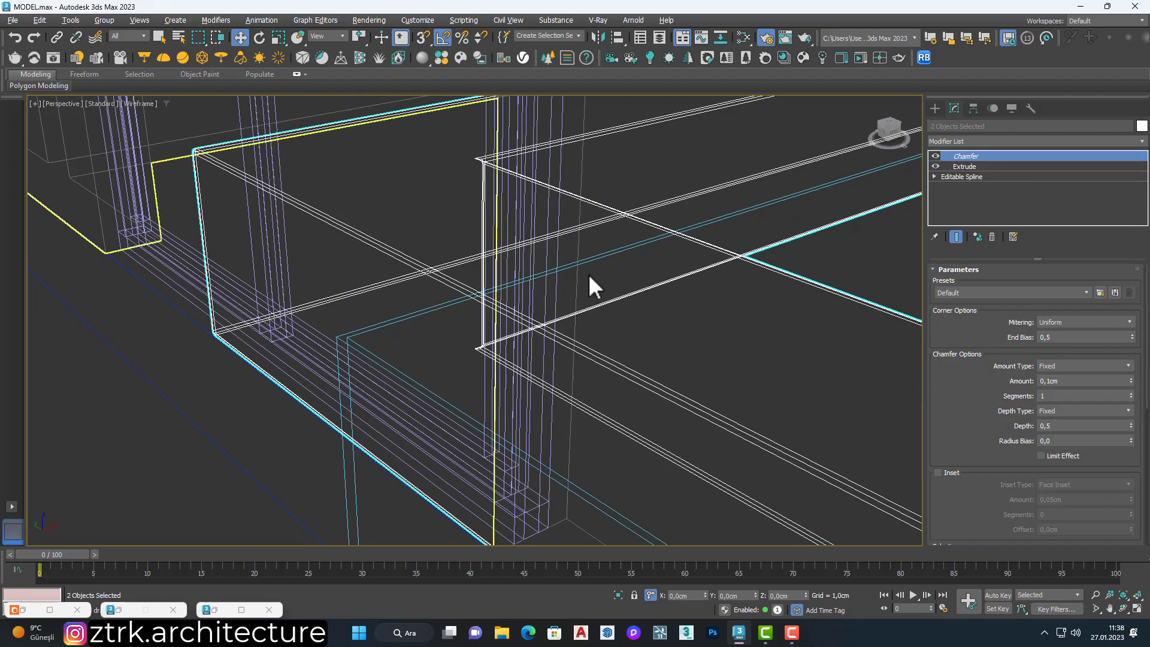
Raise the rails' chamfer segments to 2 and deselect them in shaded view.
left_click(1131, 394)
left_click(606, 339)
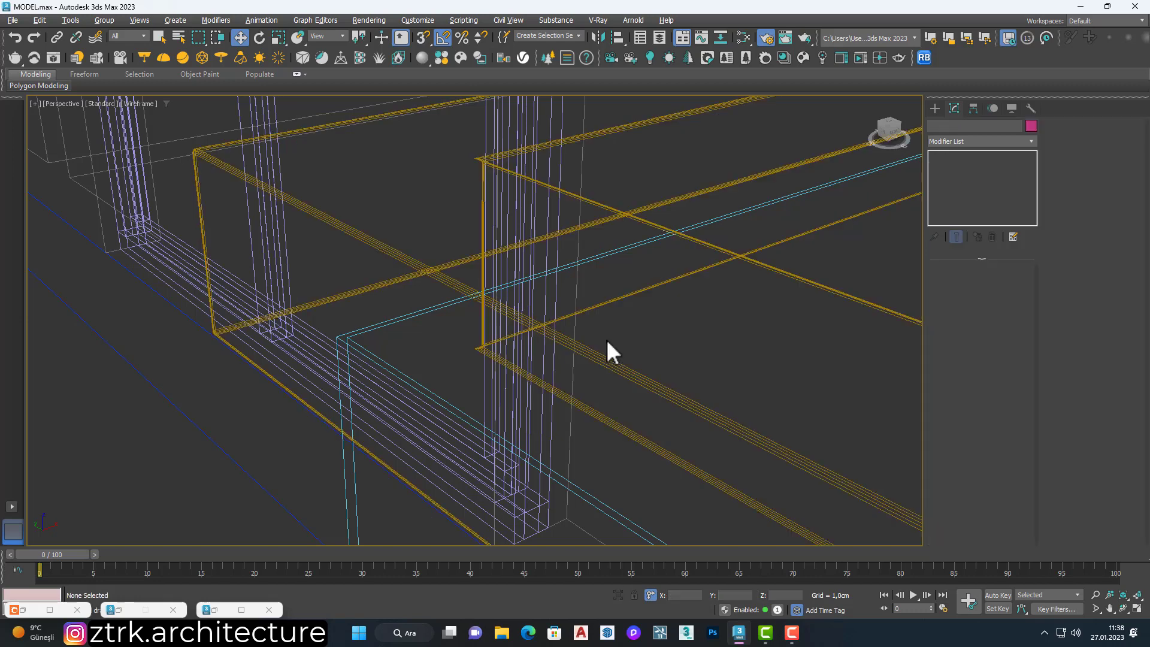
scroll(606, 339, "down", 2)
key("F3")
mouse_move(605, 339)
middle_mouse_down()
mouse_move(478, 294)
mouse_move(647, 375)
middle_mouse_up()
scroll(647, 375, "down", 3)
Orbit around the building to inspect a balcony railing, then clear the selection.
left_click(649, 365)
scroll(649, 364, "down", 3)
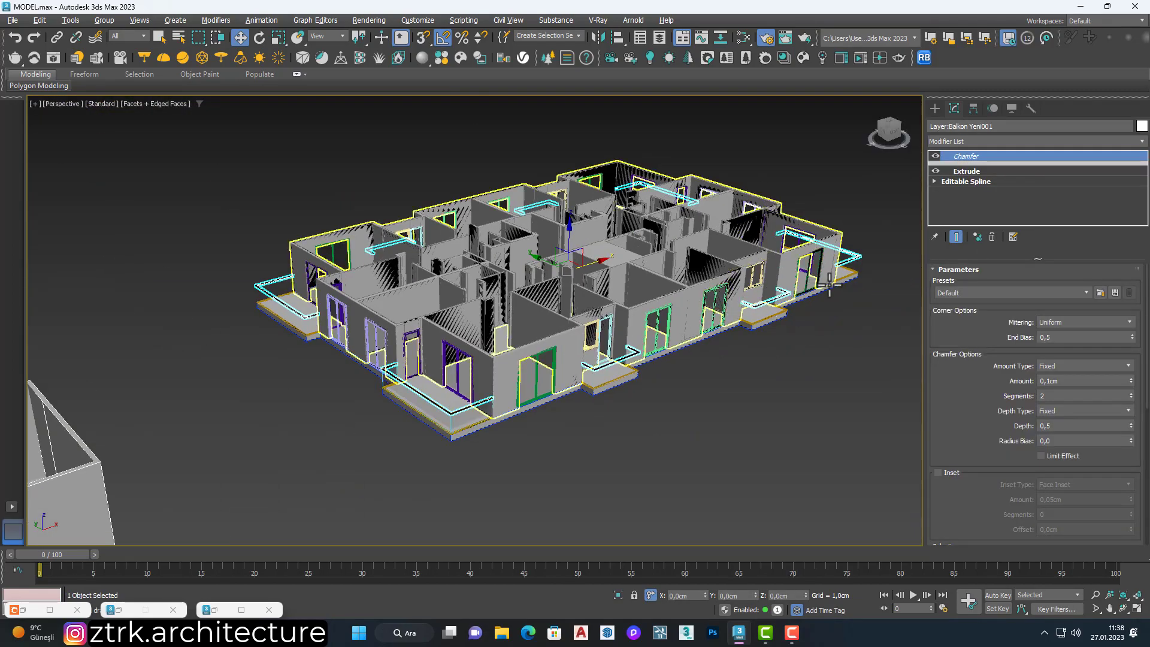
middle_click_drag(830, 284, 460, 383, "alt")
scroll(460, 384, "up", 10)
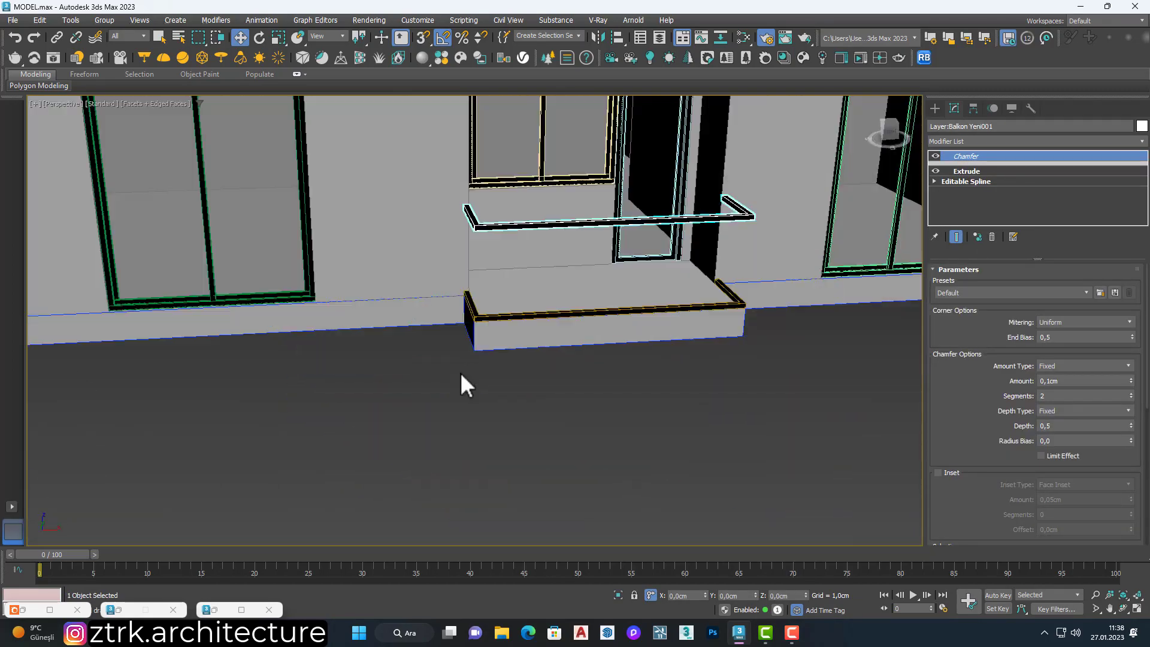
left_click(461, 374)
scroll(461, 375, "down", 5)
scroll(461, 374, "up", 3)
Trace a new line along the smaller balcony's edge to the wall corner in wireframe Top view.
key("t")
scroll(573, 388, "up", 3)
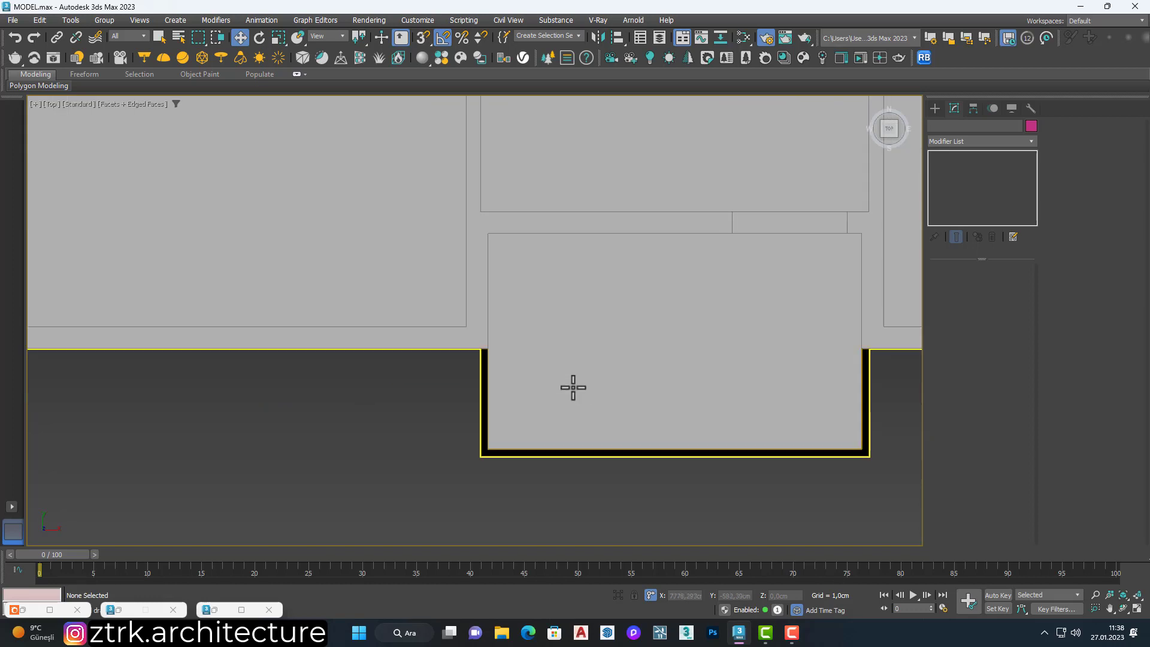
key("F3")
scroll(574, 388, "down", 3)
left_click(935, 109)
left_click(954, 203)
left_click(452, 321)
scroll(453, 252, "down", 2)
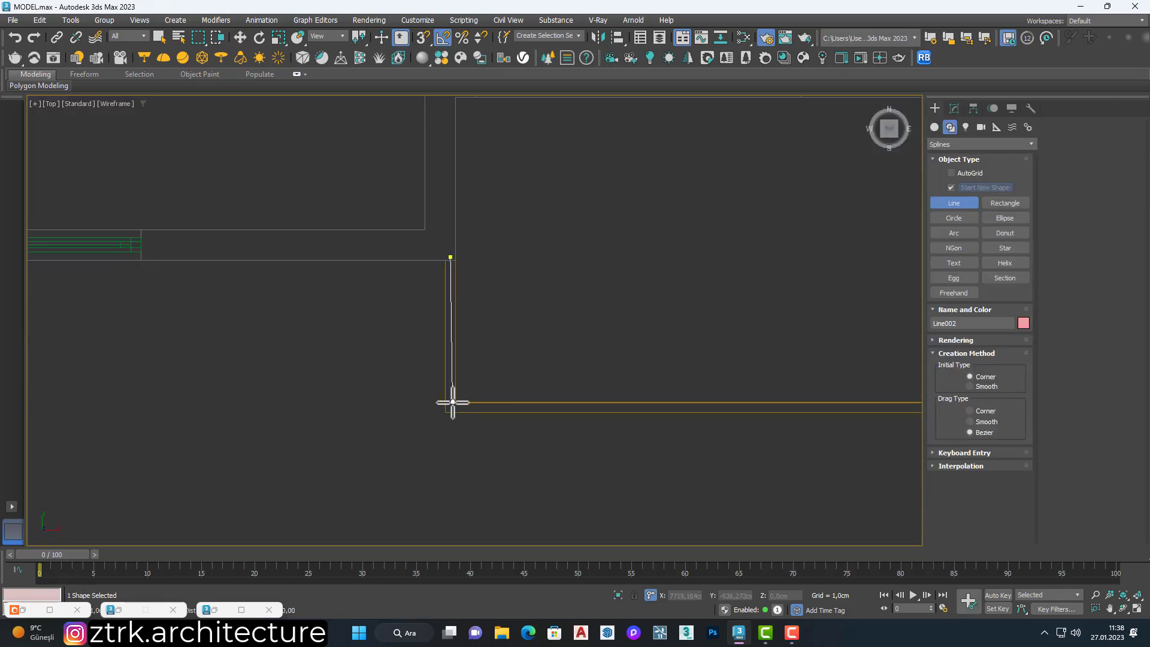
scroll(452, 402, "up", 2)
mouse_move(450, 411)
middle_mouse_down()
mouse_move(175, 391)
mouse_move(656, 400)
middle_mouse_up()
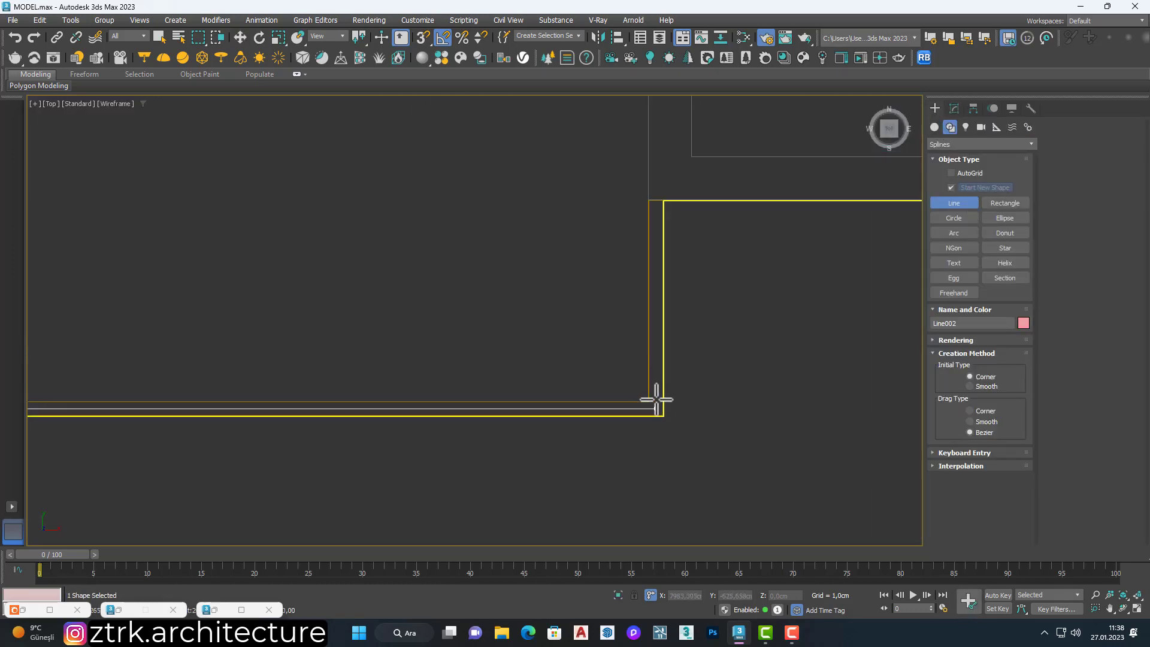
left_click(657, 191)
right_click(657, 191)
Return to shaded Perspective and frame the new line beside the green window.
scroll(493, 243, "down", 3)
key("p")
key("z")
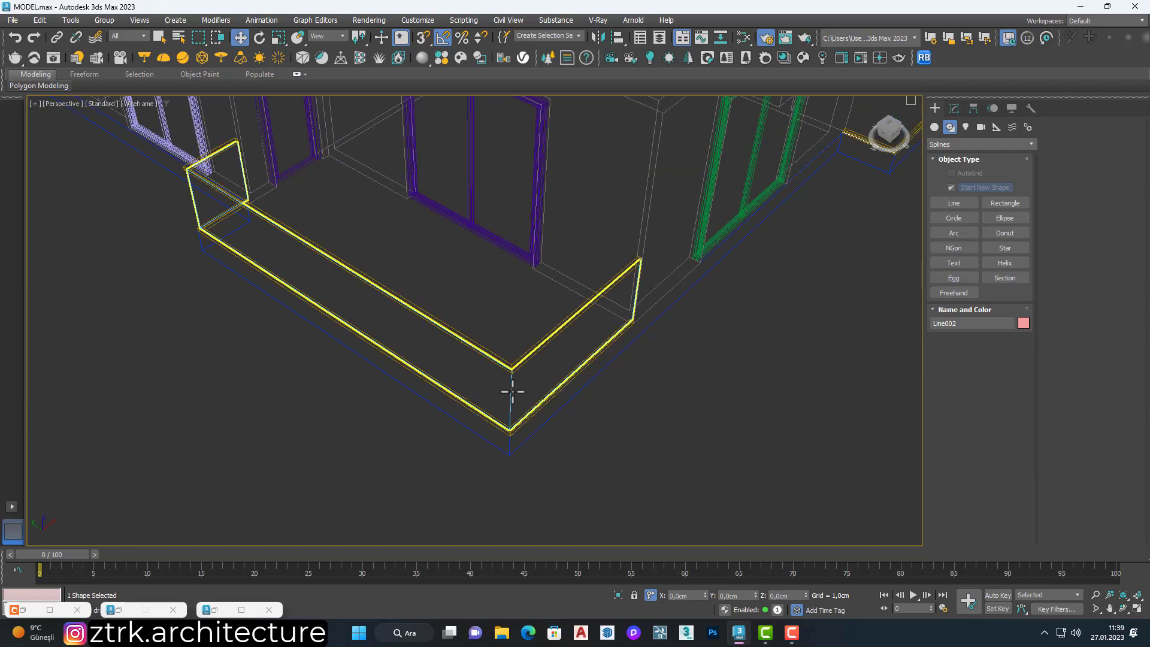
scroll(512, 391, "down", 3)
middle_click_drag(611, 333, 662, 236)
scroll(688, 244, "up", 3)
scroll(688, 243, "up", 2)
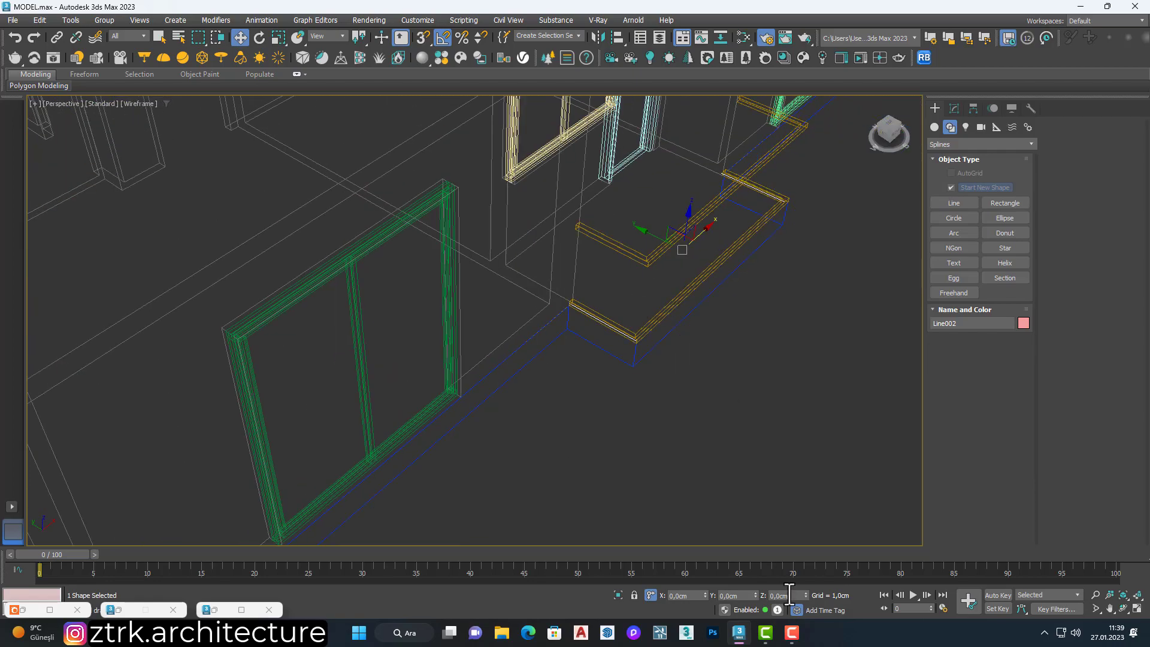
scroll(617, 399, "down", 3)
key("F3")
scroll(398, 470, "up", 3)
scroll(534, 333, "down", 2)
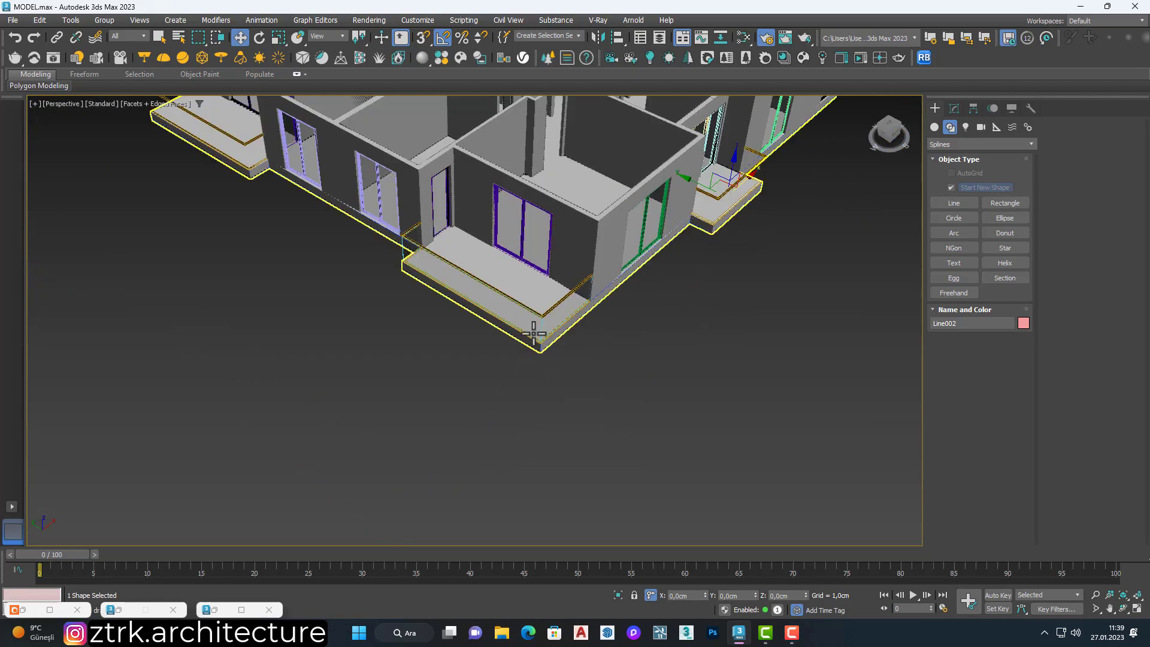
Add an Edit Spline modifier to the new line and check its spline geometry.
left_click(534, 333)
middle_click_drag(534, 333, 465, 410)
left_click(954, 107)
scroll(779, 240, "up", 2)
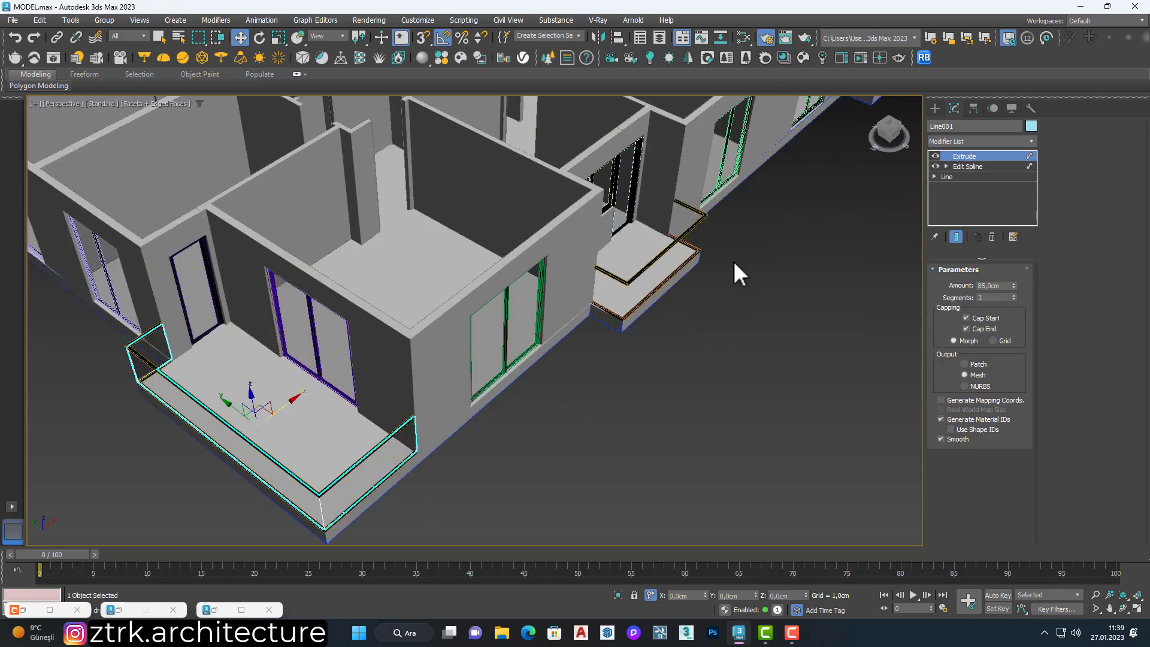
scroll(689, 259, "up", 5)
left_click(662, 257)
left_click(982, 141)
left_click(953, 193)
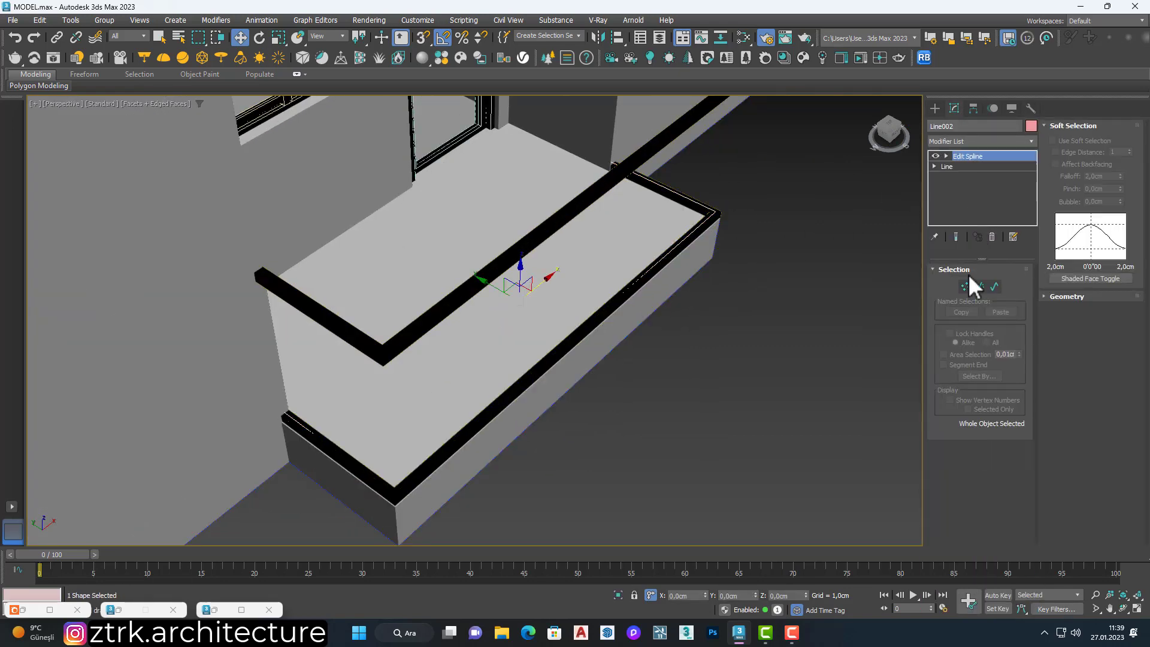
left_click(994, 286)
left_click(690, 245)
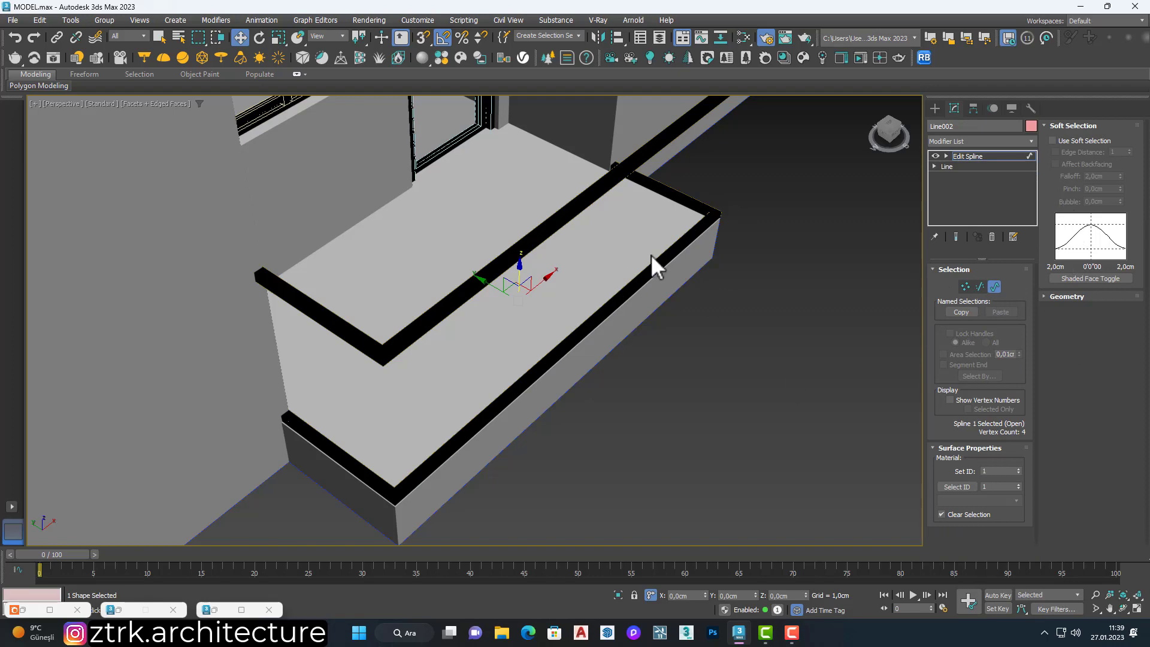
scroll(658, 252, "up", 3)
left_click(1084, 296)
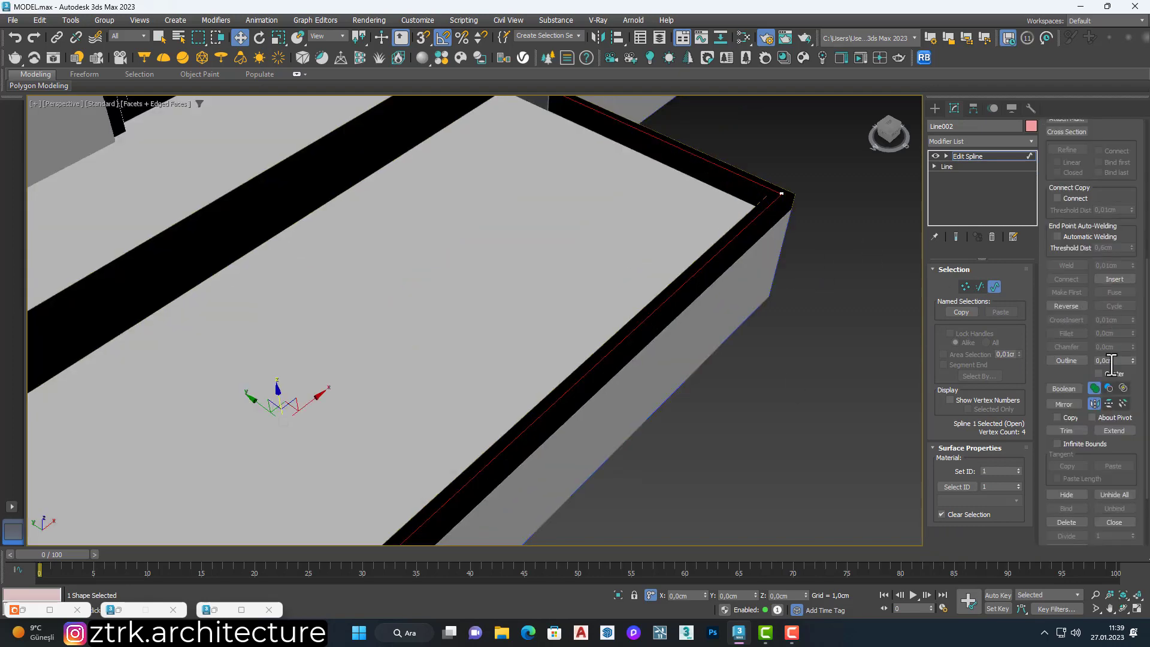
left_click(892, 247)
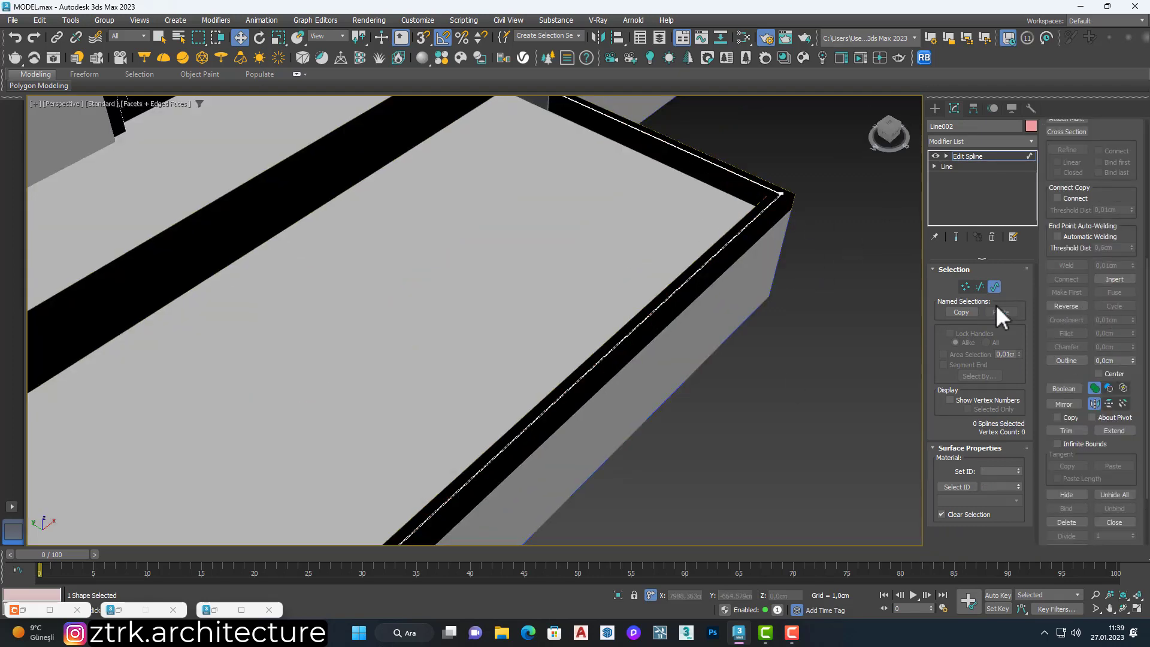
scroll(733, 307, "down", 5)
left_click(996, 157)
Copy the existing railing's Extrude modifier and paste it onto the new line.
left_click(486, 491)
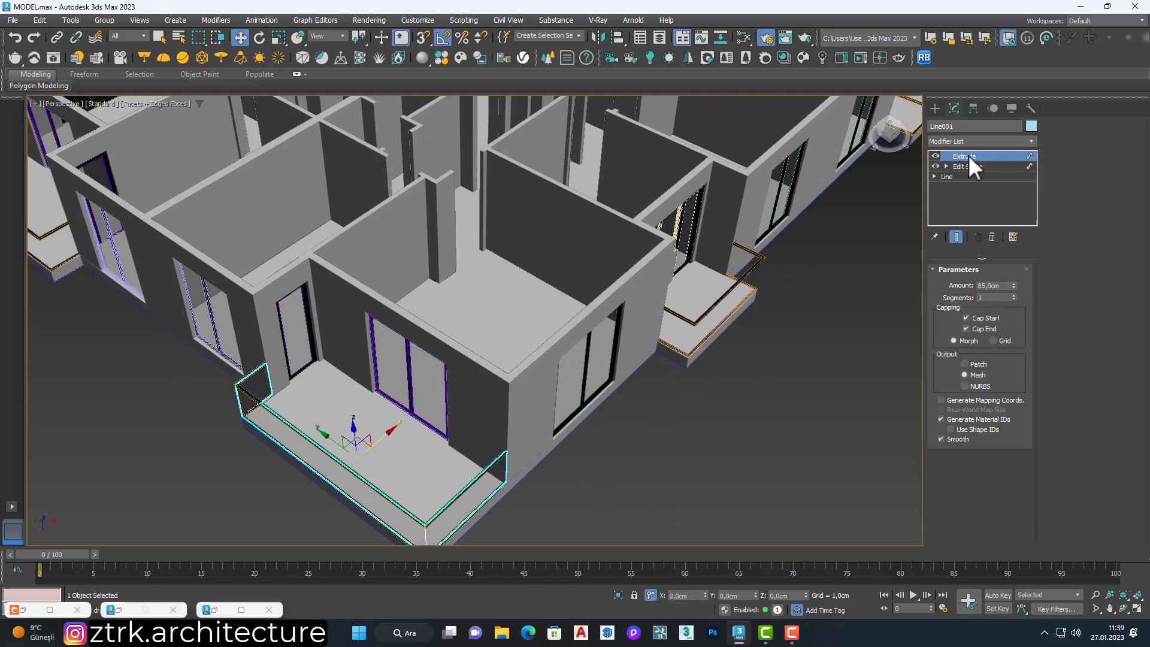
scroll(786, 254, "up", 6)
left_click(799, 317)
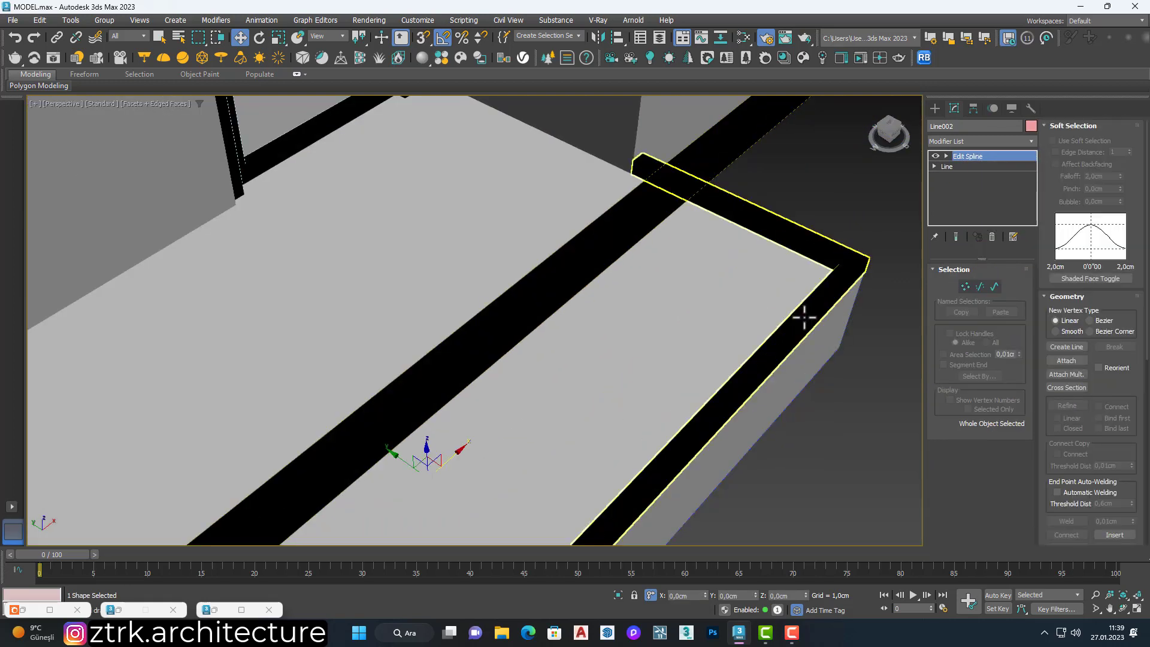
left_click(791, 329)
right_click(971, 151)
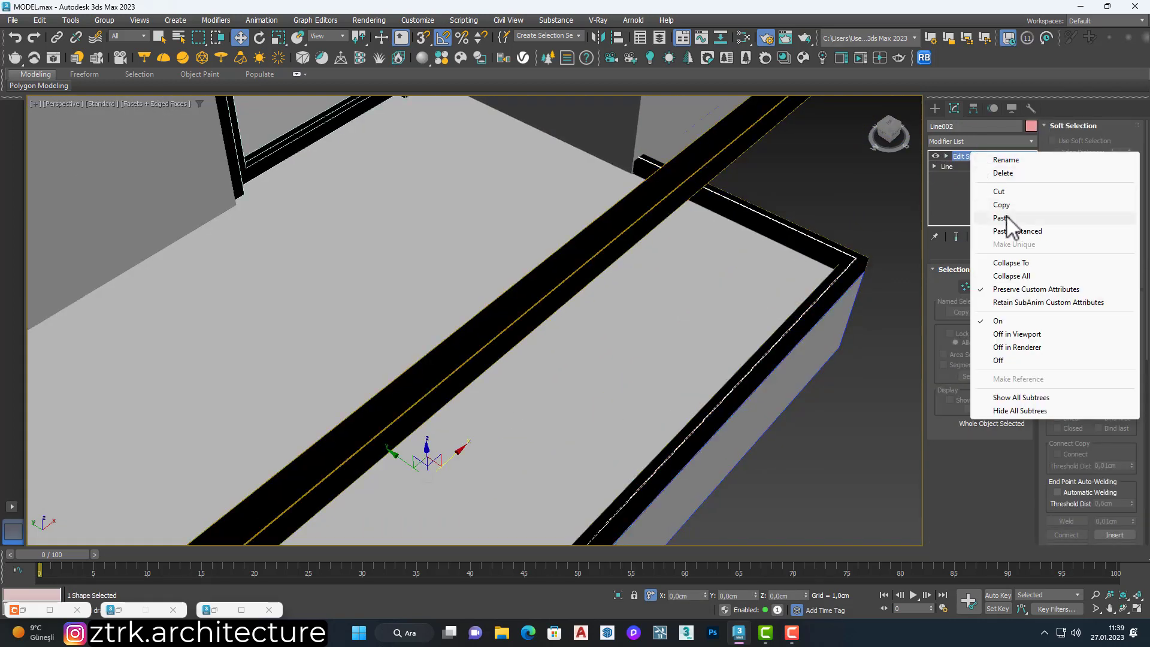
middle_click_drag(811, 236, 737, 218, "alt")
Assign Glass Clear to the Line002 parapet and add the yellow balcony to the selection.
key("m")
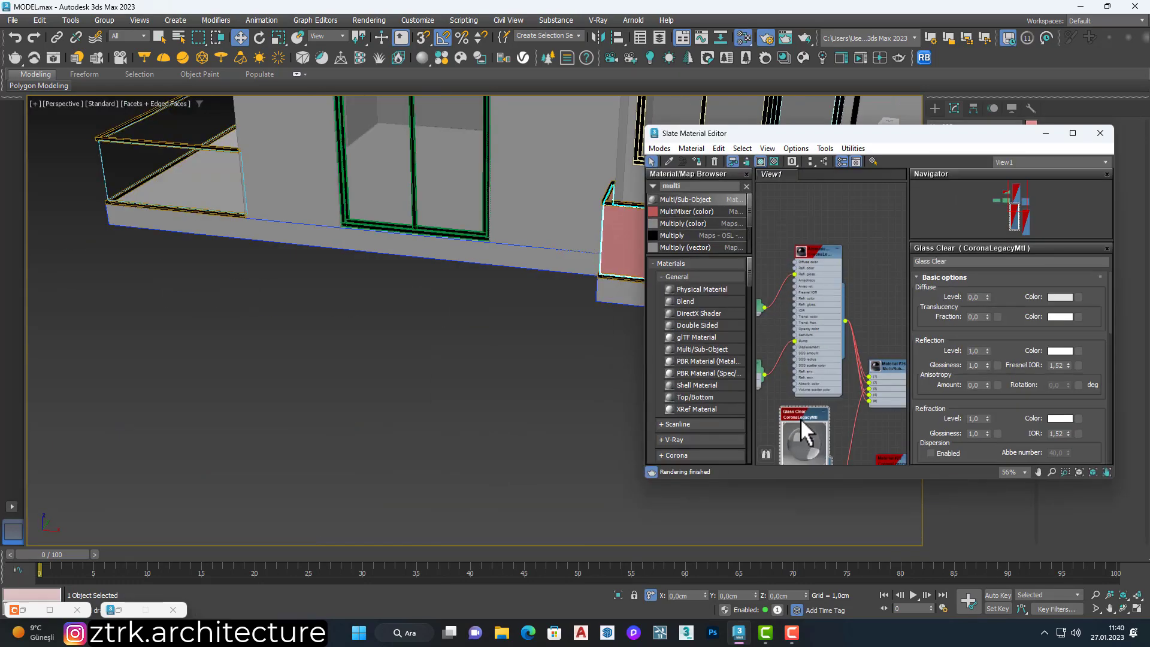
right_click(800, 418)
left_click(838, 149)
scroll(616, 264, "down", 5)
mouse_move(637, 226)
middle_mouse_down("alt")
mouse_move(495, 355)
mouse_move(721, 287)
mouse_move(480, 262)
mouse_move(606, 321)
mouse_move(586, 320)
middle_mouse_up("alt")
left_click(495, 354, "ctrl")
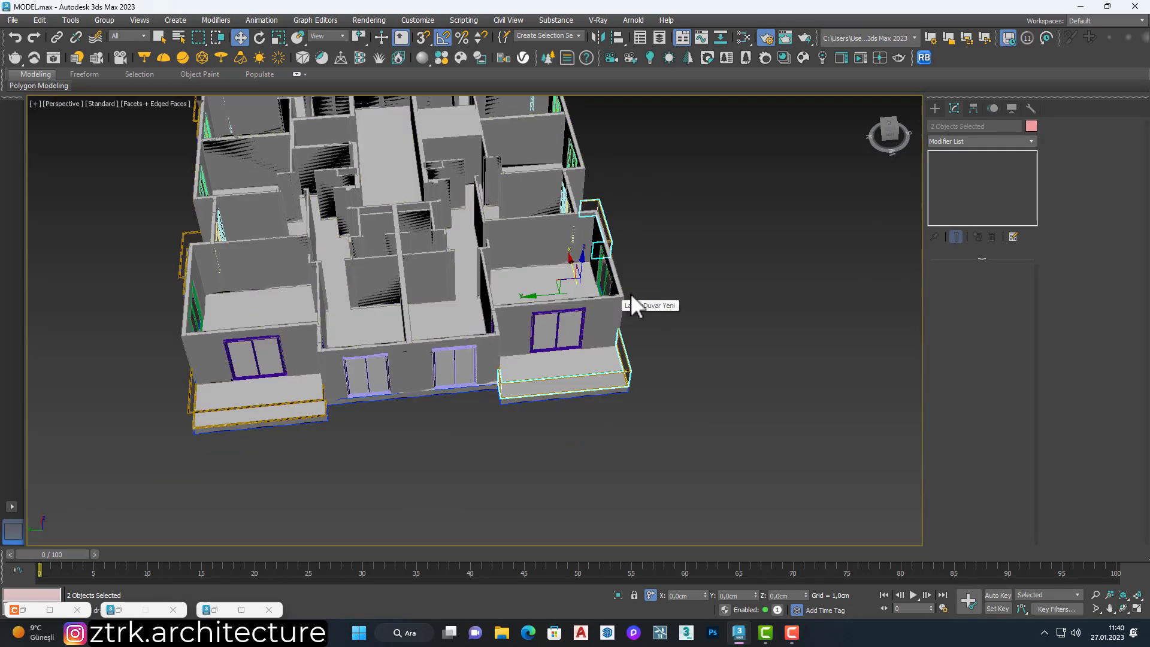
mouse_move(608, 310)
middle_mouse_down("alt")
mouse_move(354, 324)
mouse_move(324, 281)
middle_mouse_up("alt")
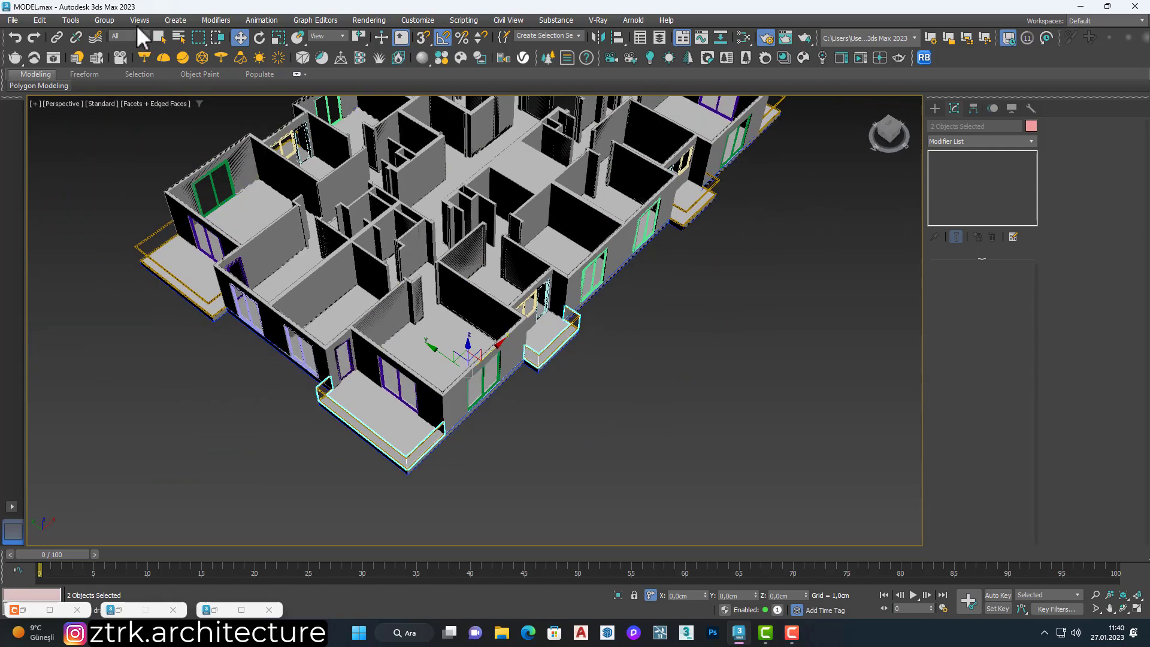
Group the selected balcony pieces and view the plan in wireframe Top view.
left_click(104, 20)
left_click(585, 330)
key("t")
key("F3")
scroll(505, 328, "down", 5)
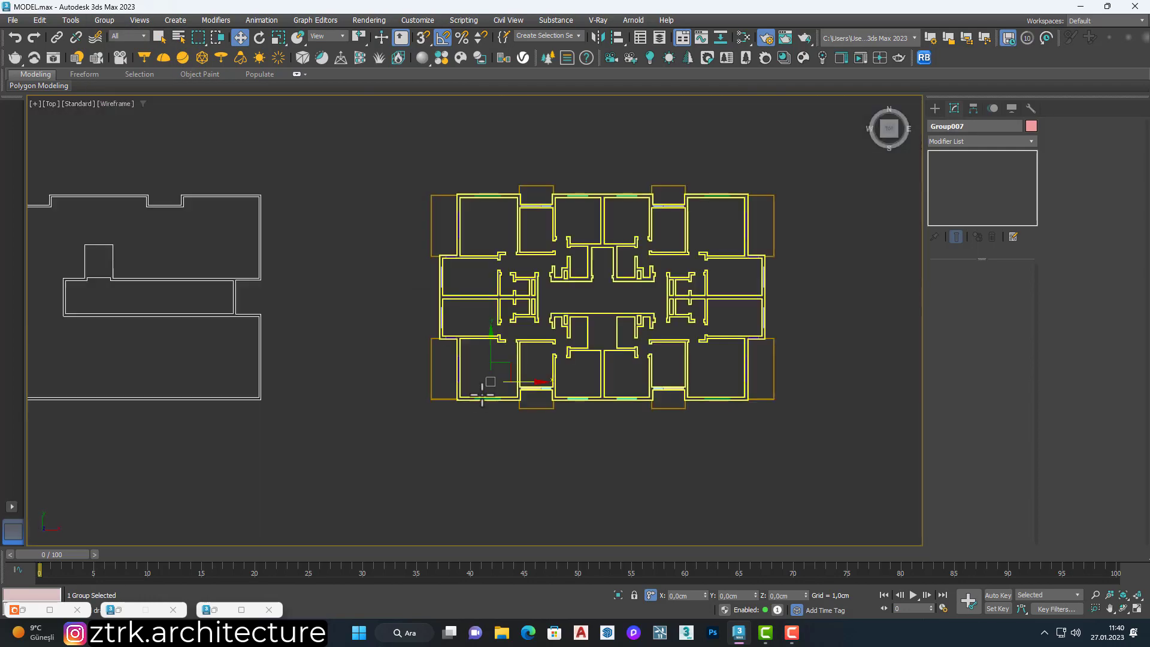
scroll(362, 283, "up", 3)
scroll(417, 217, "down", 2)
Mirror the balcony group as an instance and move it to the plan's right side.
left_click(597, 37)
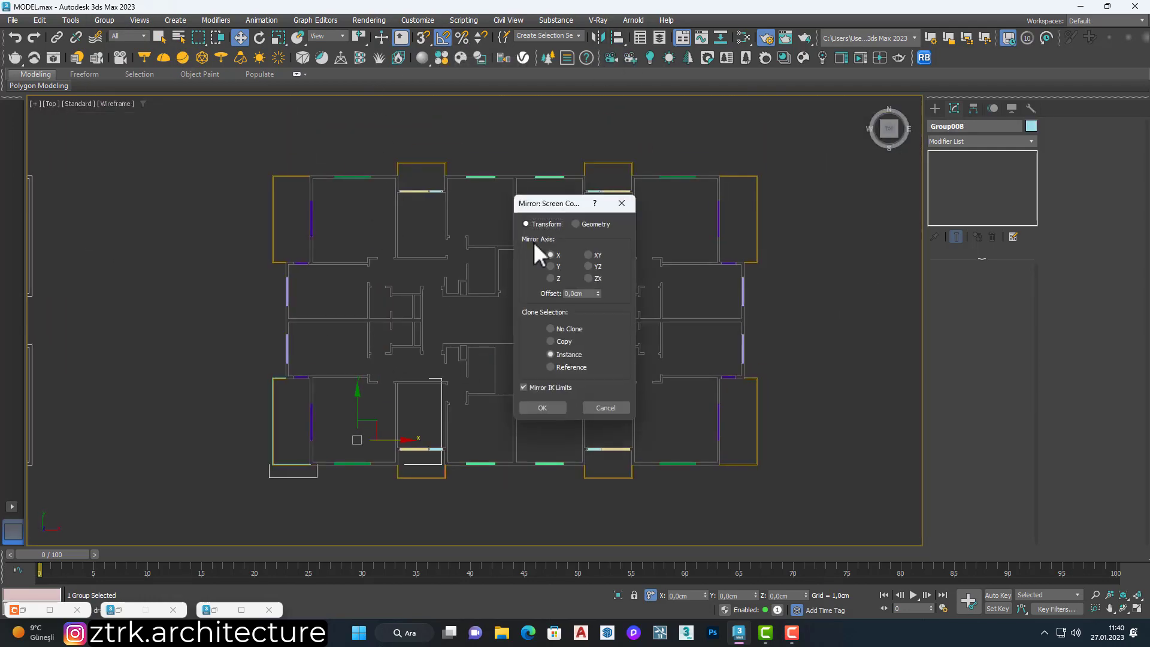
left_click(548, 406)
mouse_move(376, 411)
left_mouse_down()
mouse_move(380, 396)
mouse_move(696, 521)
left_mouse_up()
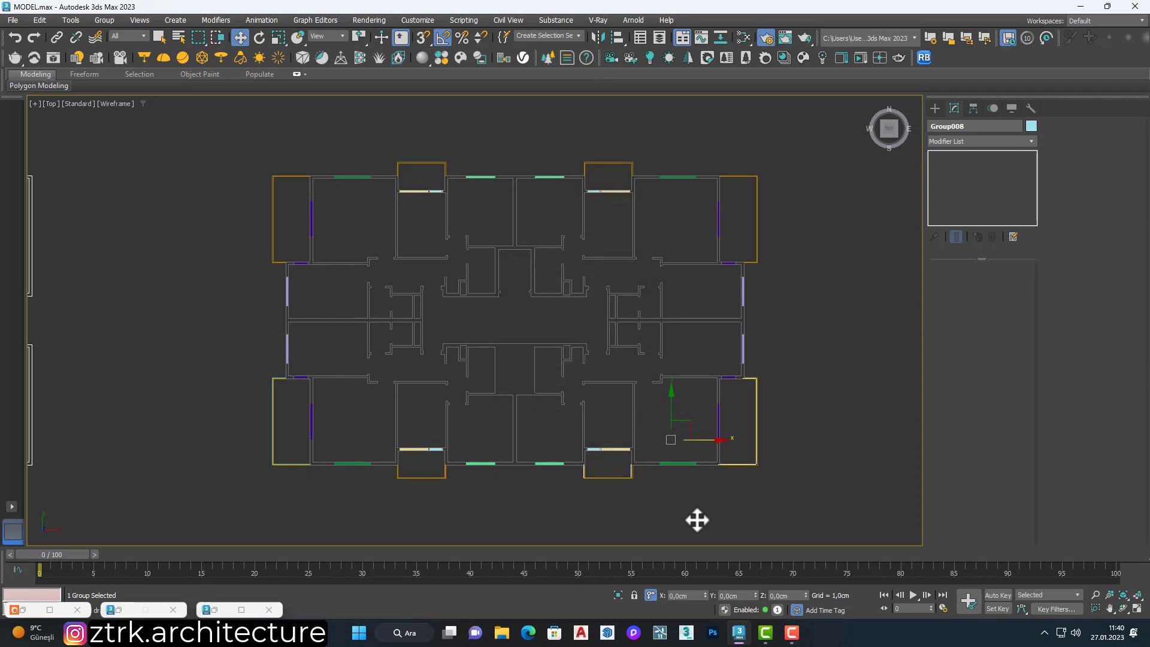
scroll(694, 527, "up", 3)
scroll(621, 343, "up", 3)
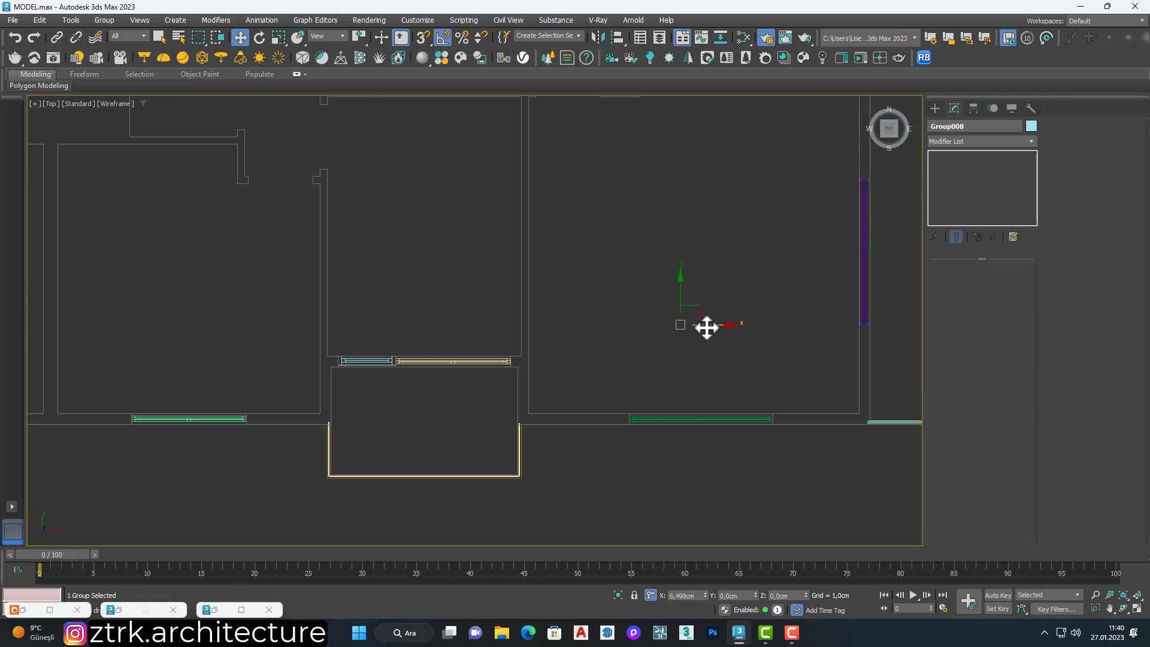
middle_click_drag(706, 327, 475, 390)
scroll(685, 247, "up", 3)
scroll(588, 495, "down", 8)
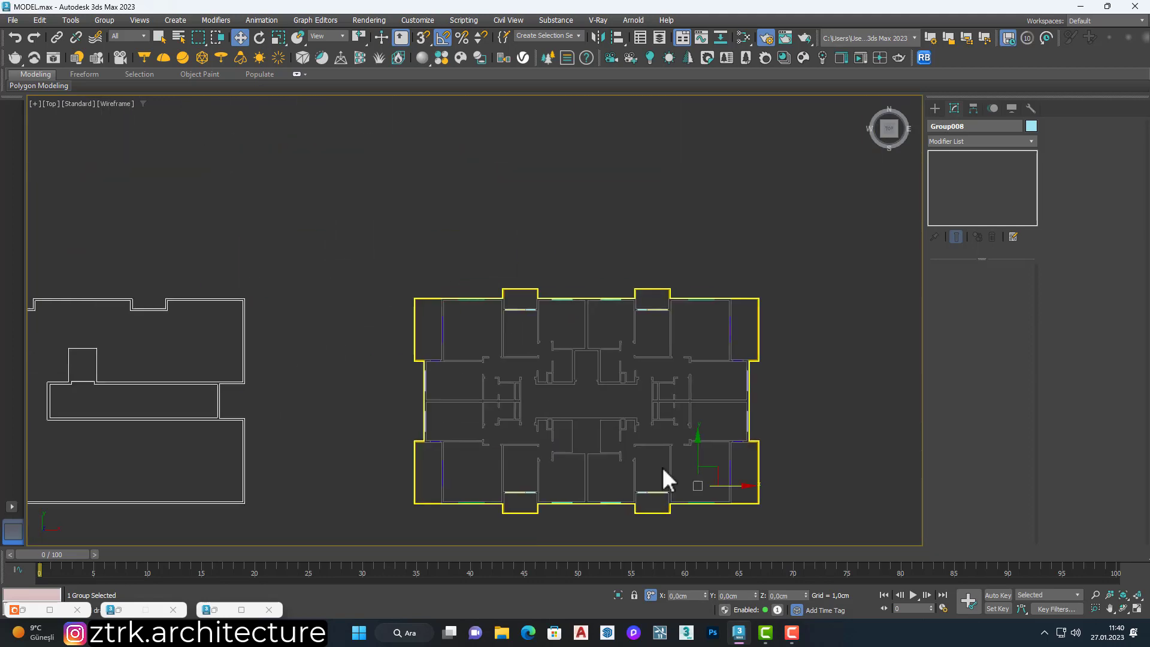
scroll(663, 466, "up", 5)
scroll(426, 510, "up", 2)
scroll(426, 511, "down", 6)
Mirror both balcony groups across Y as instances and snap them against the top wall corner.
left_click(290, 436, "ctrl")
left_click(597, 37)
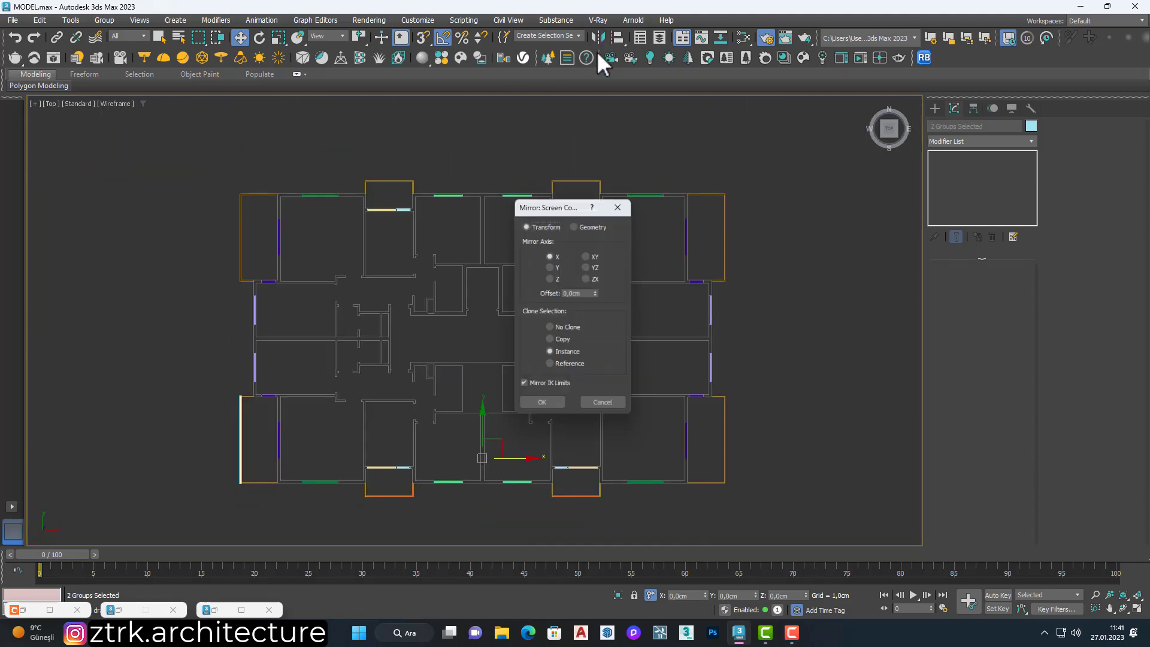
left_click(554, 267)
left_click(528, 402)
left_click_drag(490, 429, 418, 195)
scroll(247, 262, "up", 2)
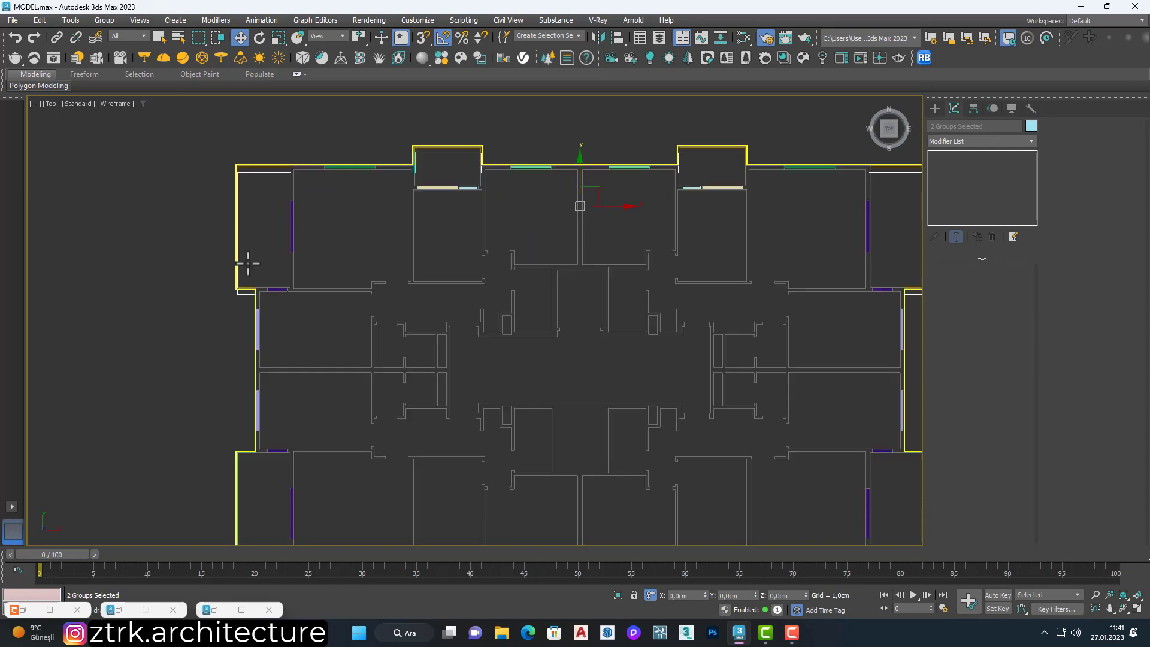
scroll(248, 262, "up", 3)
left_click_drag(313, 300, 398, 249)
scroll(398, 249, "down", 3)
scroll(527, 125, "up", 4)
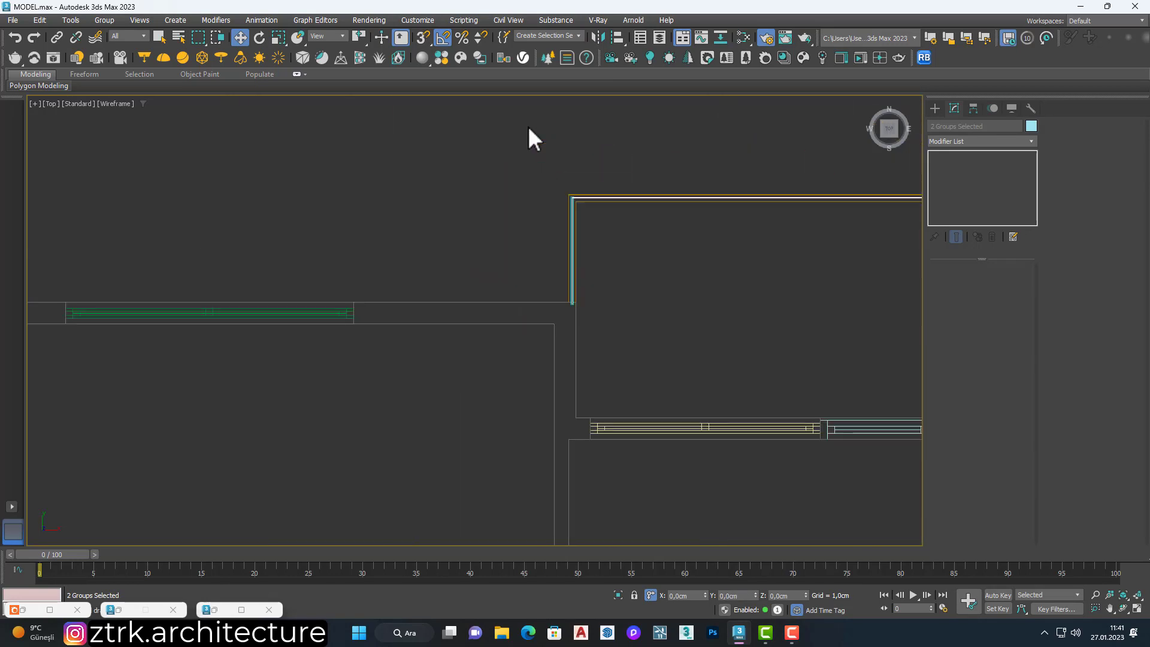
scroll(564, 214, "down", 2)
scroll(567, 218, "down", 4)
scroll(16, 232, "up", 2)
Orbit the shaded Perspective view around the building to inspect the balconies.
key("p")
left_click(427, 284)
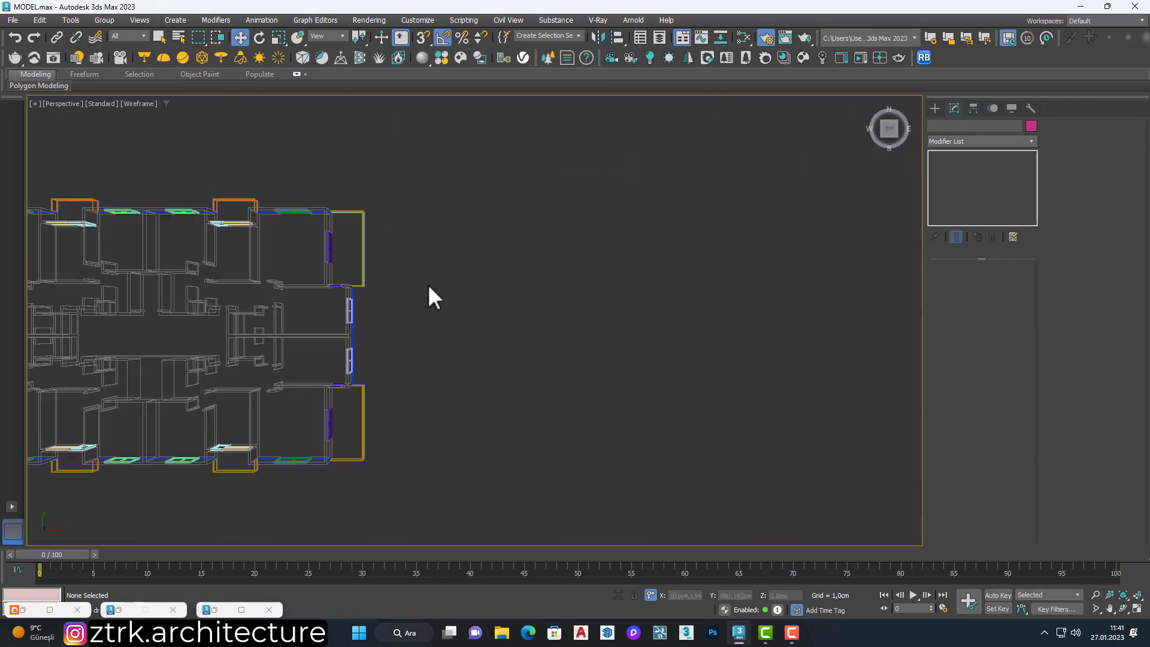
key("F3")
mouse_move(428, 284)
middle_mouse_down("alt")
mouse_move(454, 347)
mouse_move(426, 333)
mouse_move(598, 383)
middle_mouse_up("alt")
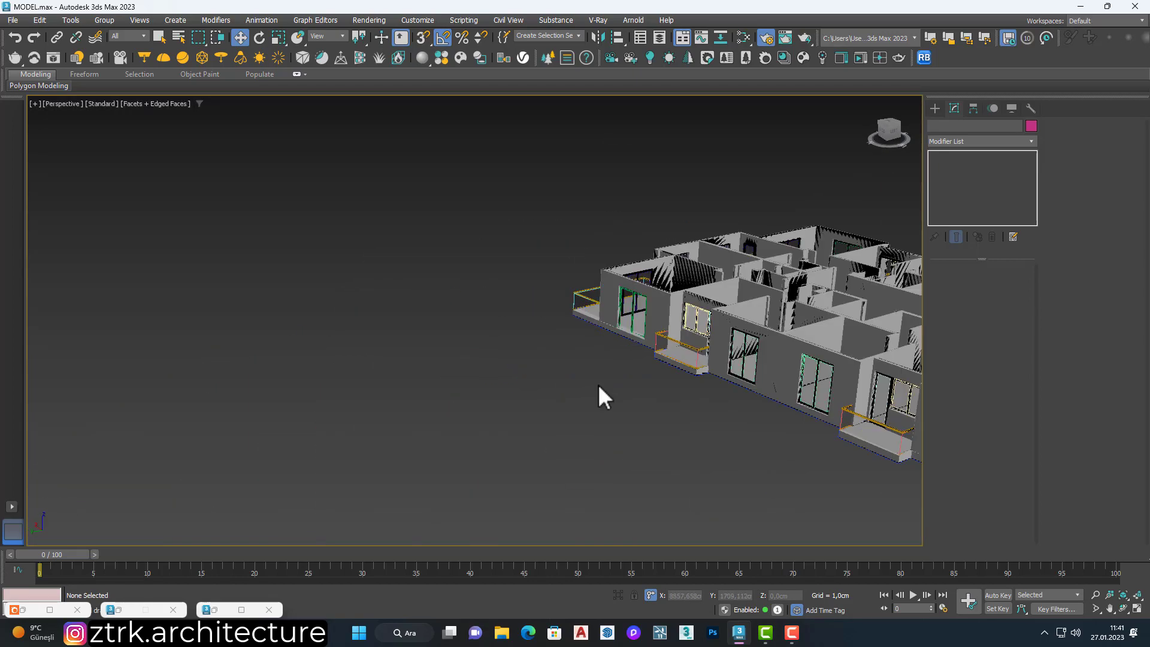
scroll(470, 385, "up", 5)
scroll(513, 385, "down", 4)
middle_click_drag(513, 385, 606, 347)
scroll(521, 396, "up", 4)
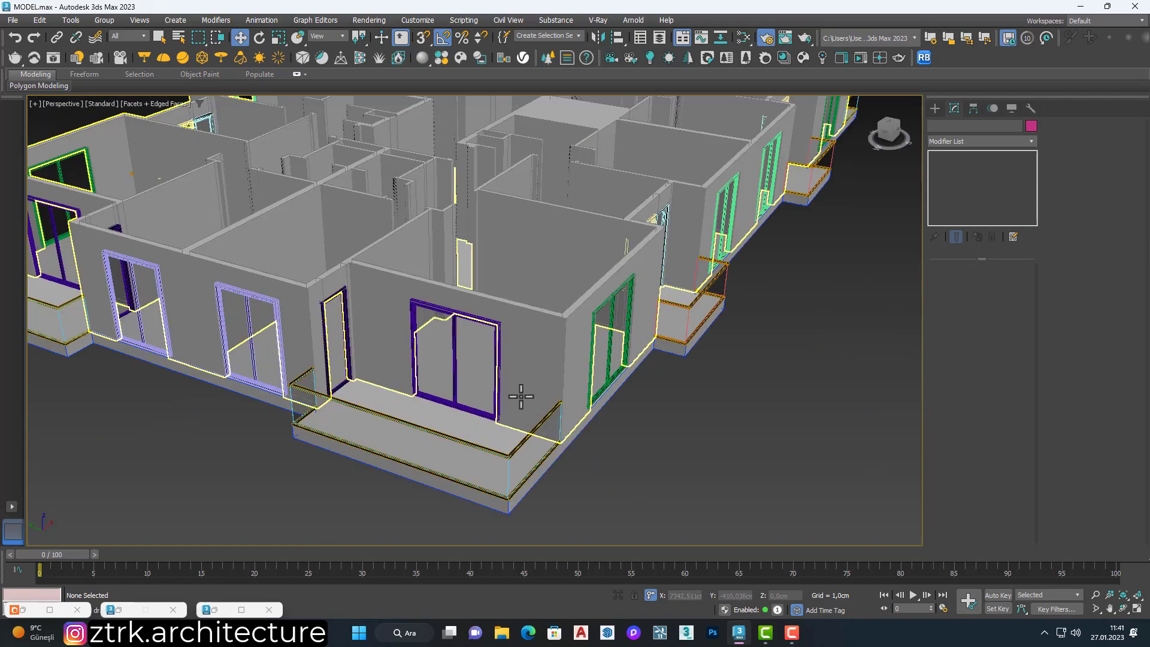
scroll(521, 395, "down", 5)
scroll(580, 293, "up", 2)
scroll(539, 335, "up", 2)
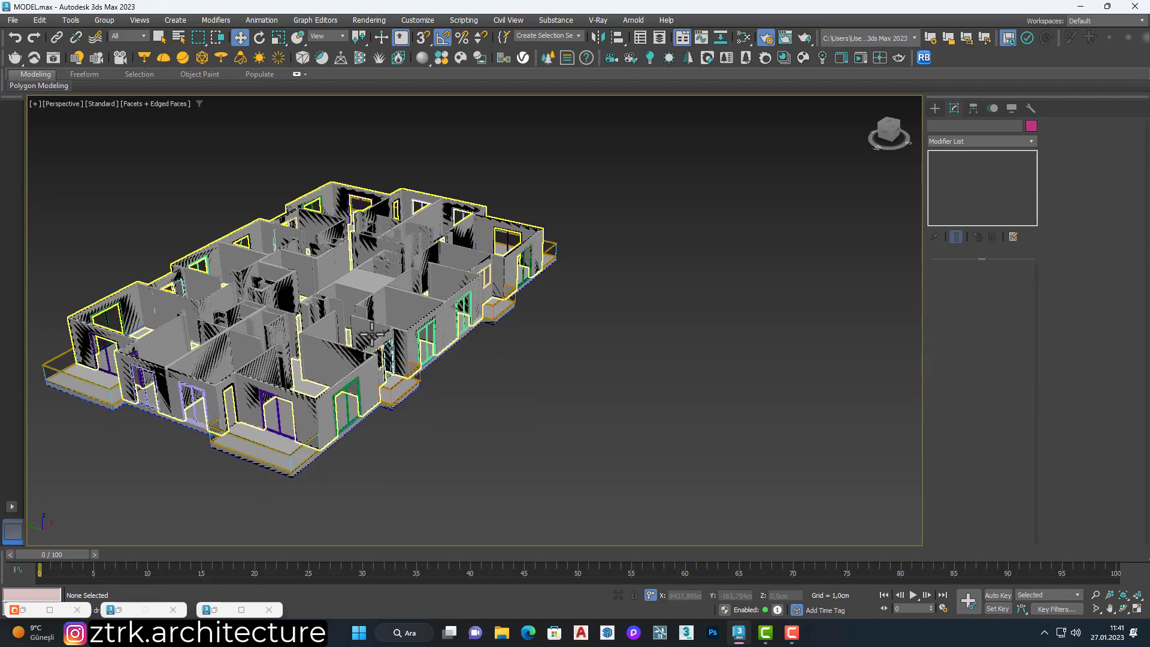
scroll(462, 382, "up", 3)
Switch to plain shaded faces and box-select all the shop shell walls.
key("F4")
scroll(475, 375, "down", 1)
scroll(436, 367, "down", 4)
scroll(488, 295, "up", 4)
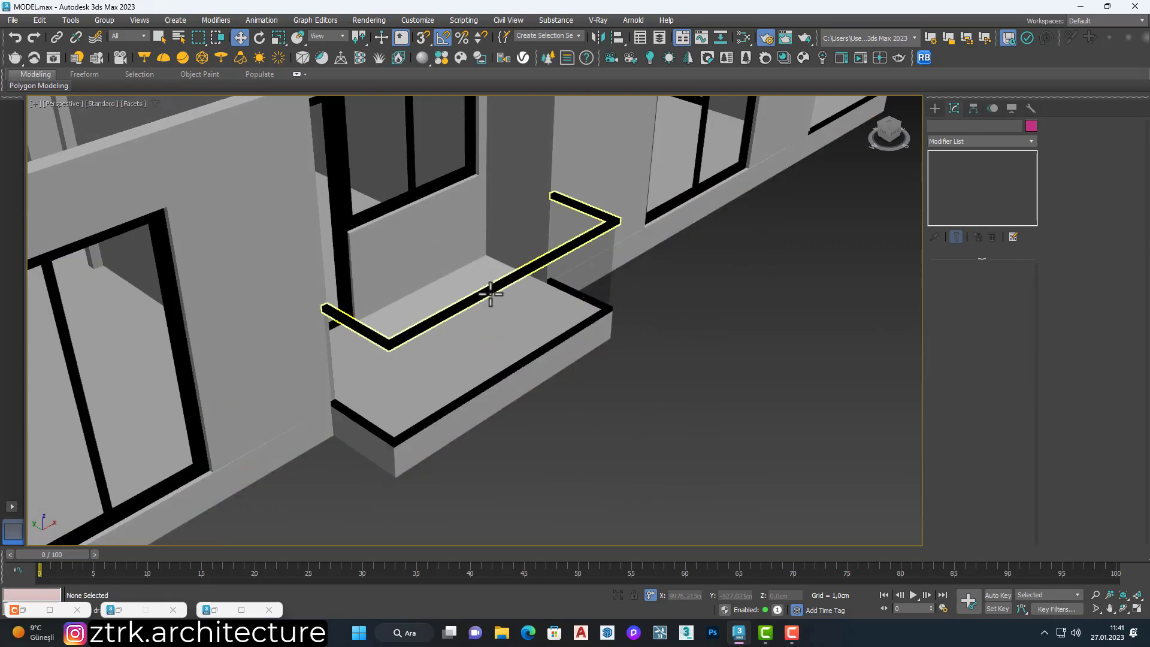
scroll(499, 322, "down", 3)
scroll(539, 287, "up", 4)
scroll(572, 268, "down", 5)
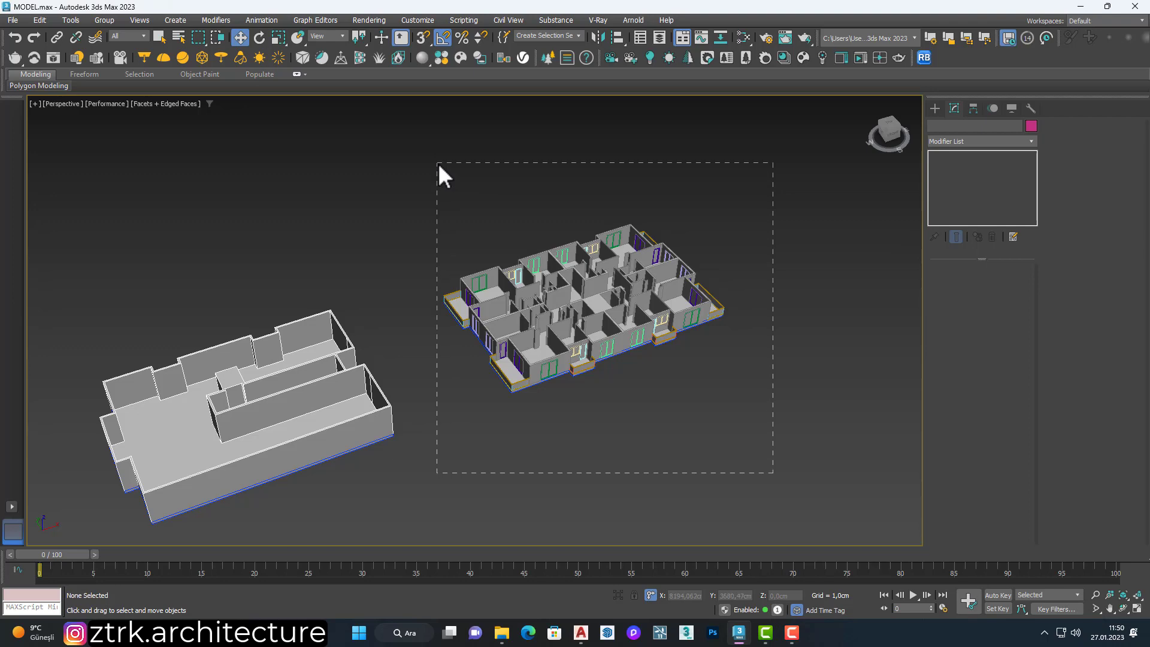
left_click_drag(439, 165, 437, 163)
Close the Object Color dialog and bring the shop plan into wireframe Top view.
left_click(1031, 125)
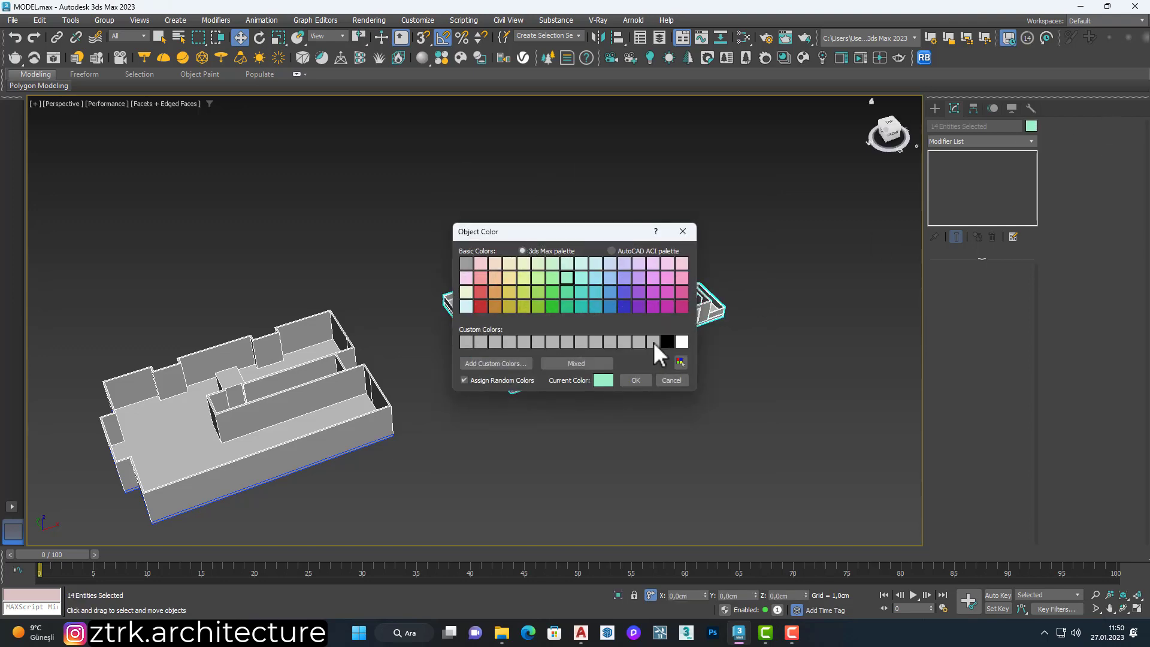
left_click(657, 349)
scroll(537, 388, "up", 2)
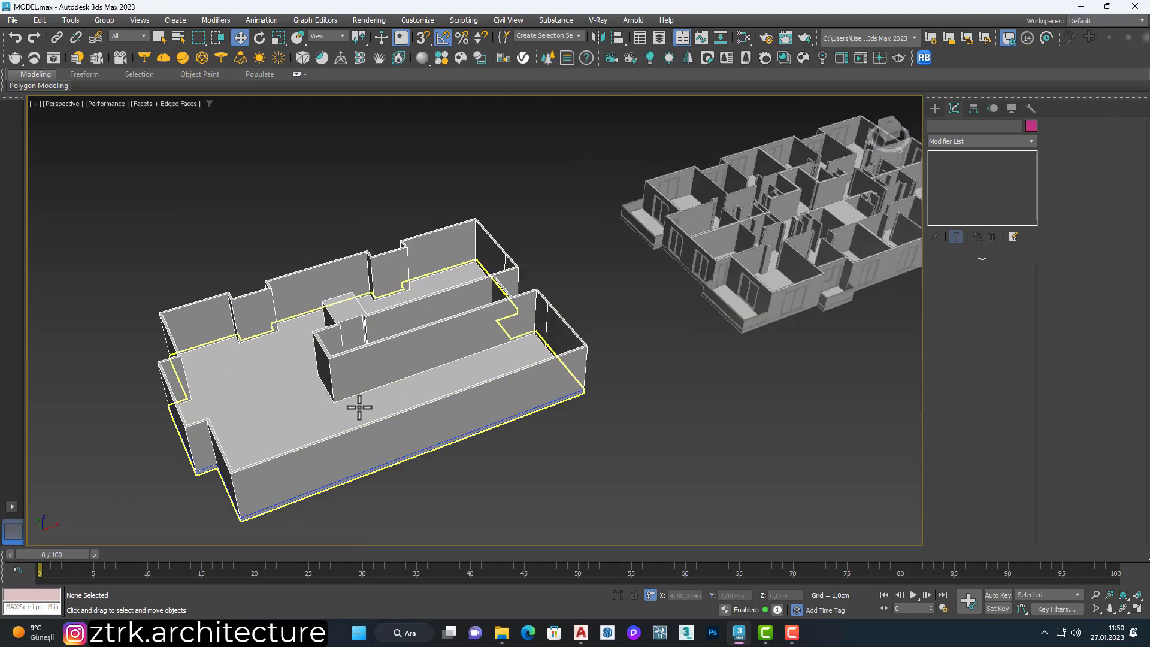
key("t")
key("F3")
middle_click_drag(360, 403, 416, 342)
scroll(299, 216, "up", 2)
Draw a thin Standard Primitives box just above the plan's top wall.
left_click(935, 109)
left_click(950, 127)
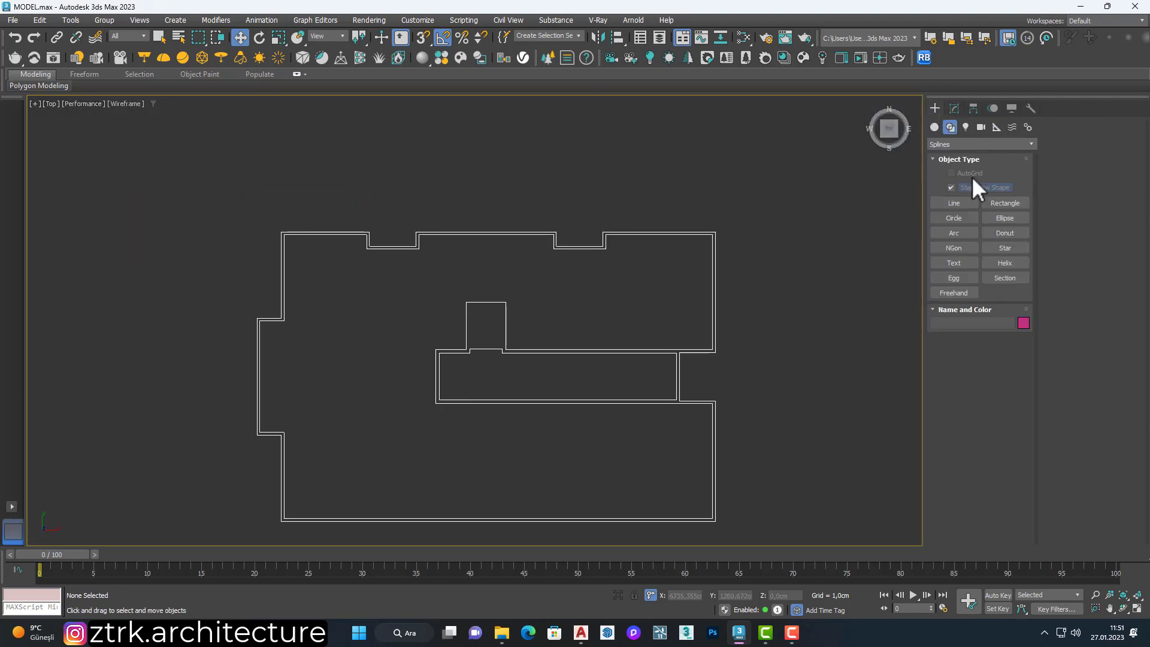
left_click(934, 127)
left_click(980, 144)
left_click(954, 188)
scroll(264, 200, "up", 2)
left_click_drag(307, 172, 359, 183)
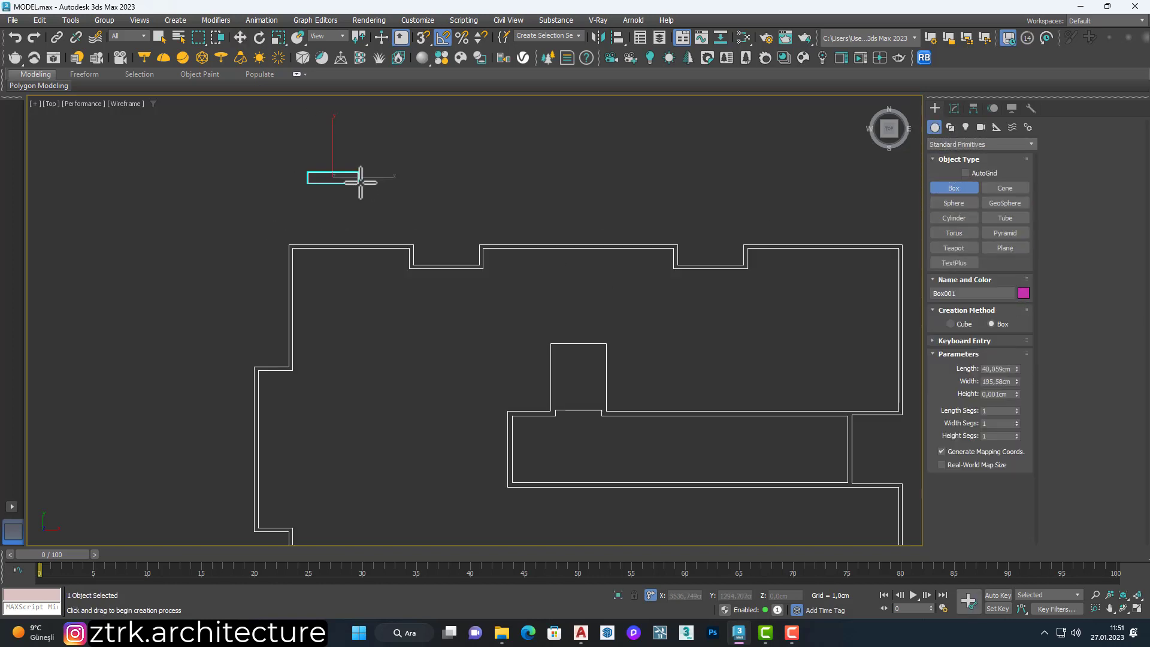
scroll(398, 175, "down", 2)
key("w")
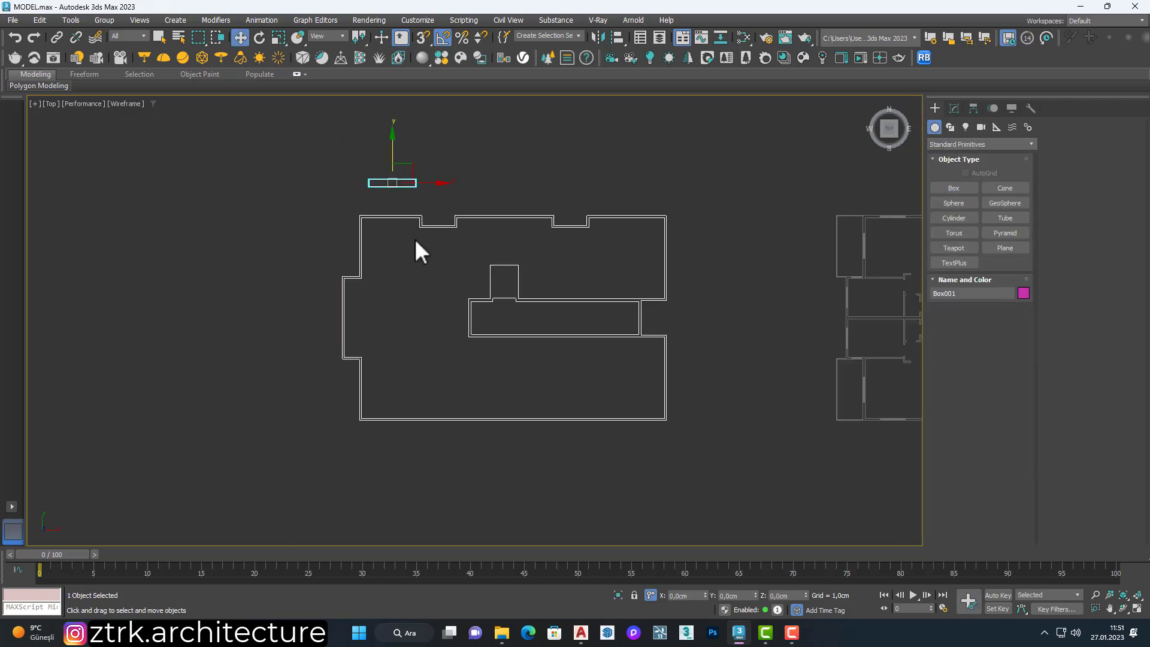
Cancel a second box attempt in Front view, then reselect Box001 in Top view.
key("f")
scroll(415, 261, "down", 2)
scroll(560, 364, "up", 2)
left_click(953, 188)
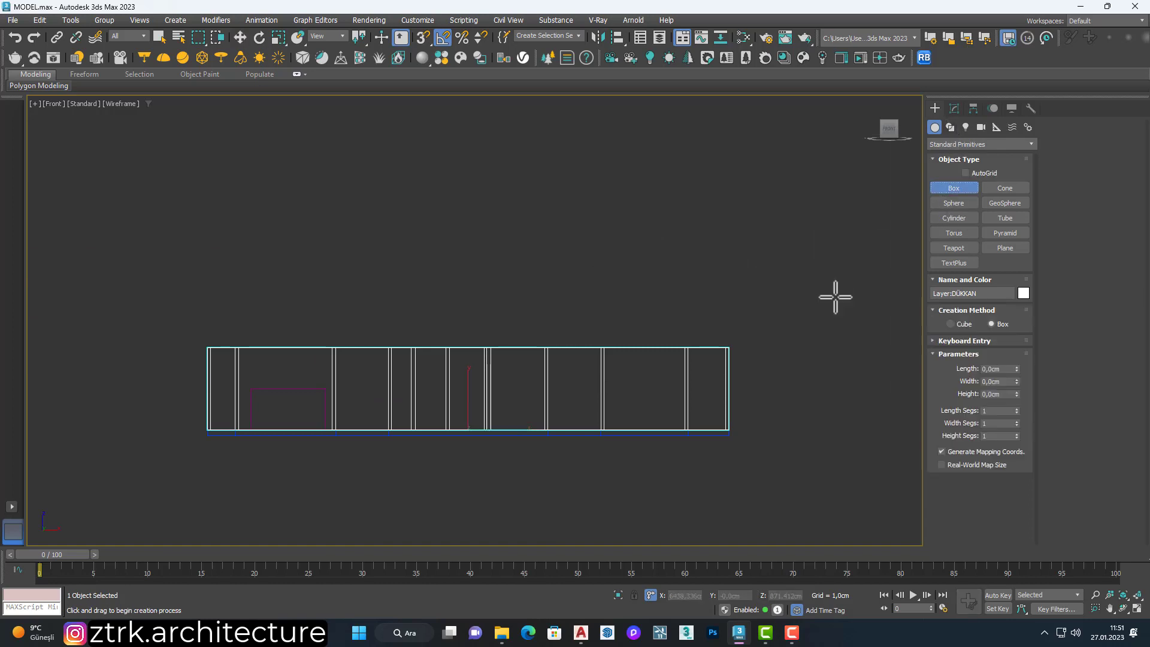
key("s")
left_click_drag(676, 430, 687, 341)
right_click(761, 347)
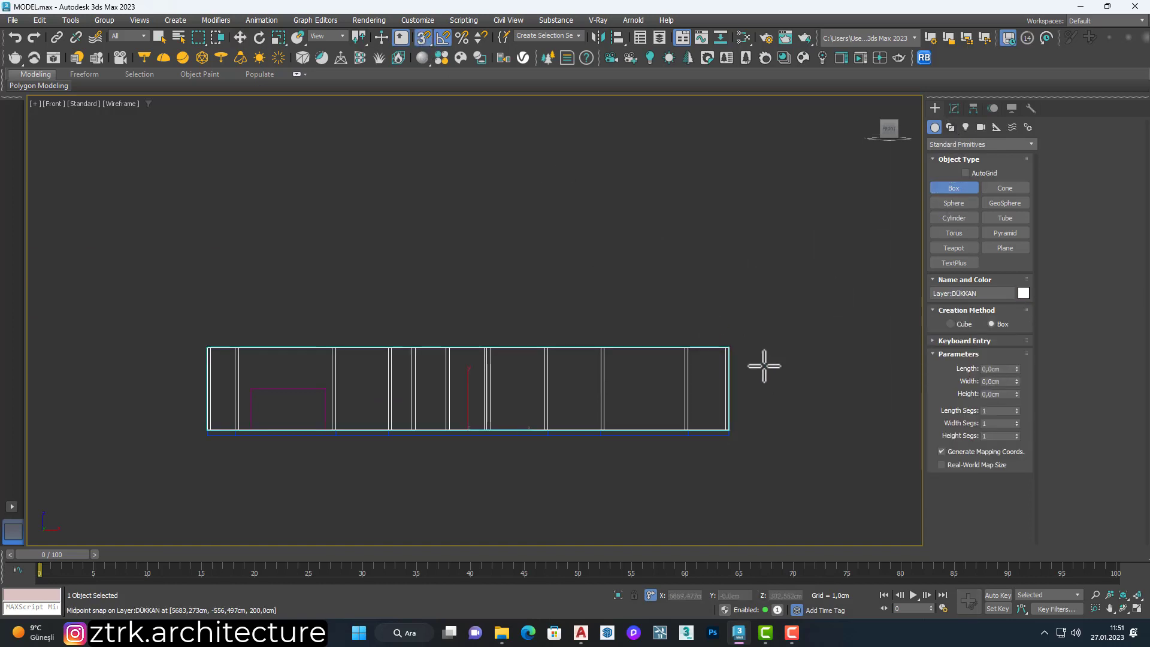
key("w")
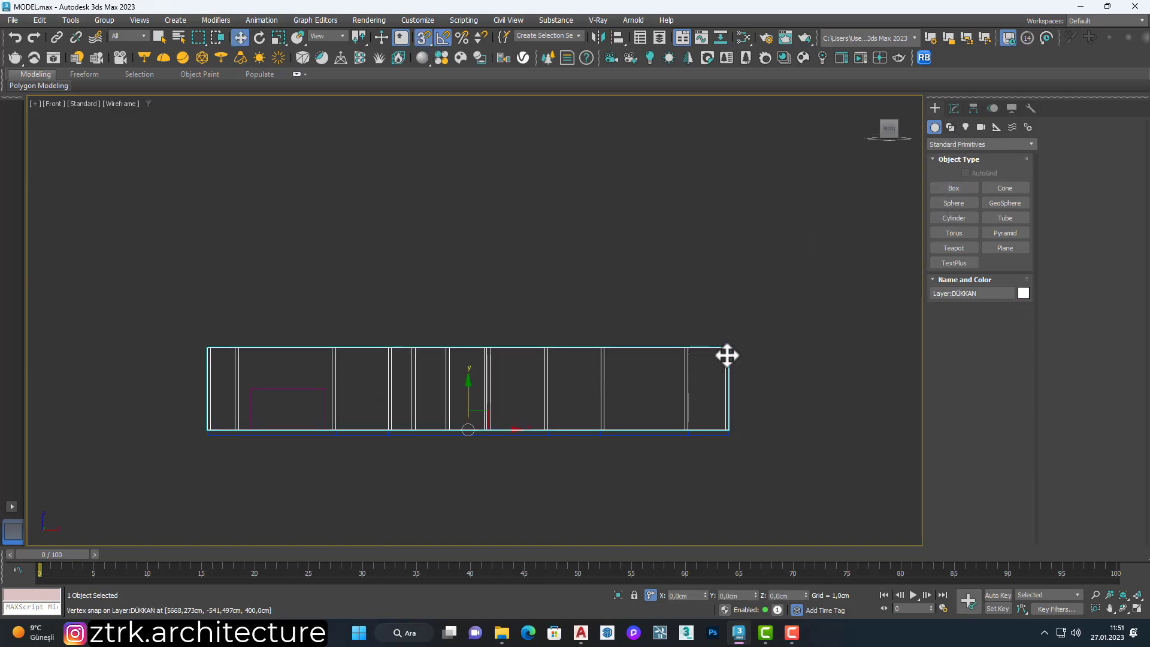
left_click(495, 315)
key("t")
scroll(408, 192, "up", 3)
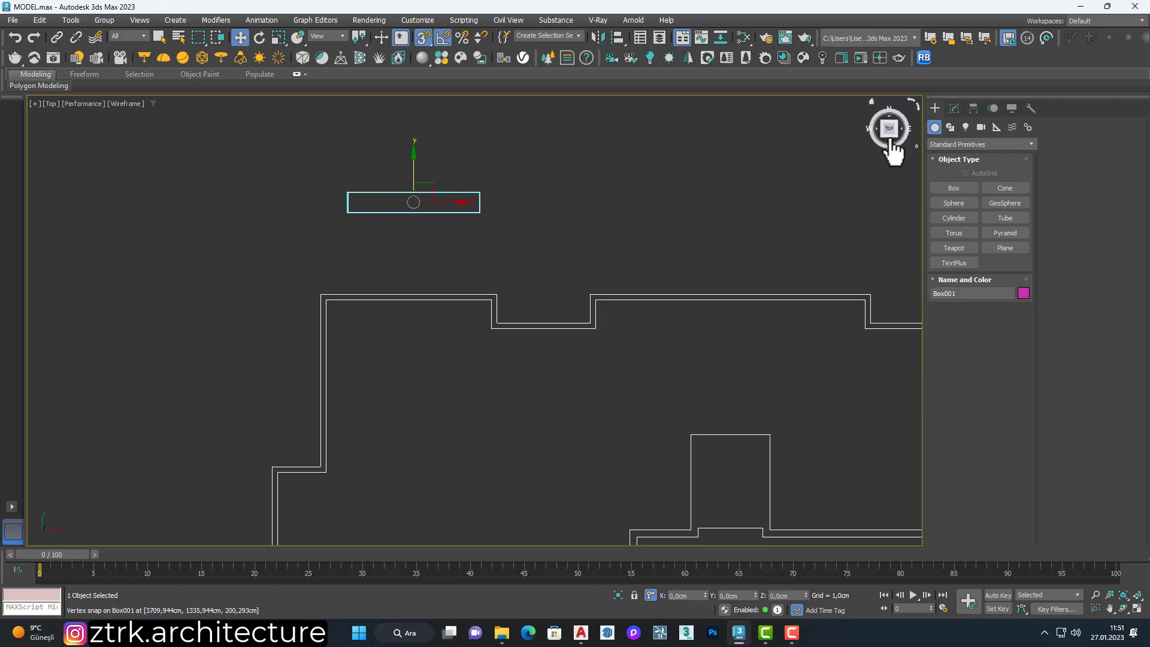
Set the opening box's parameters to 380 cm width and 370 cm height.
left_click(954, 108)
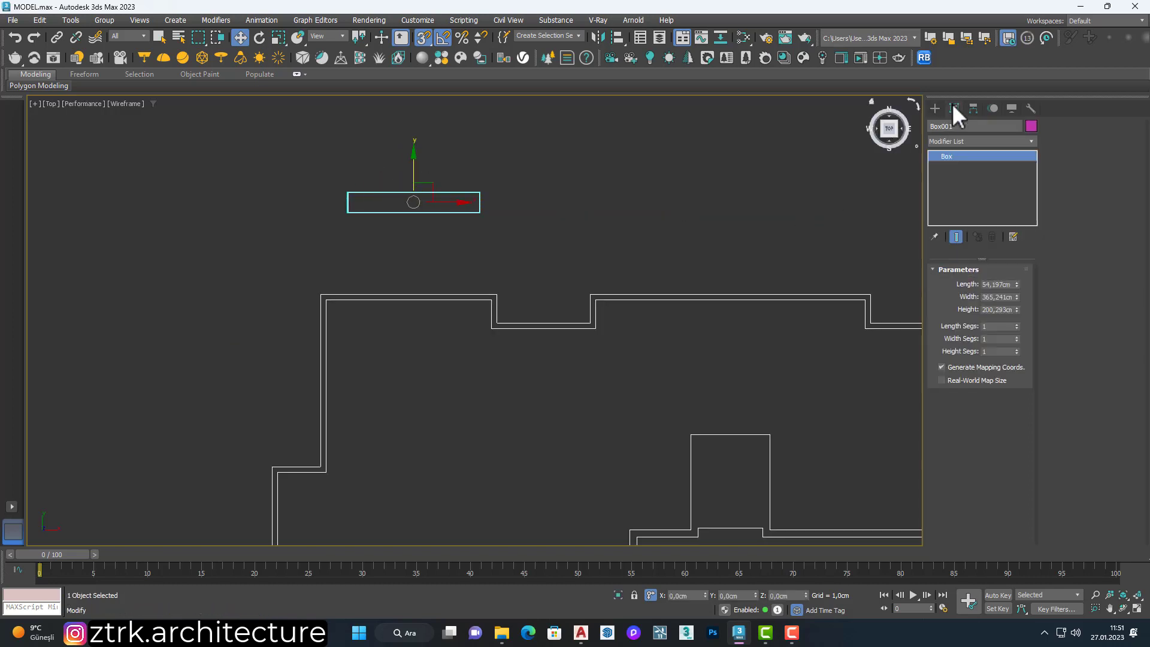
left_click_drag(1017, 297, 1029, 294)
type("38")
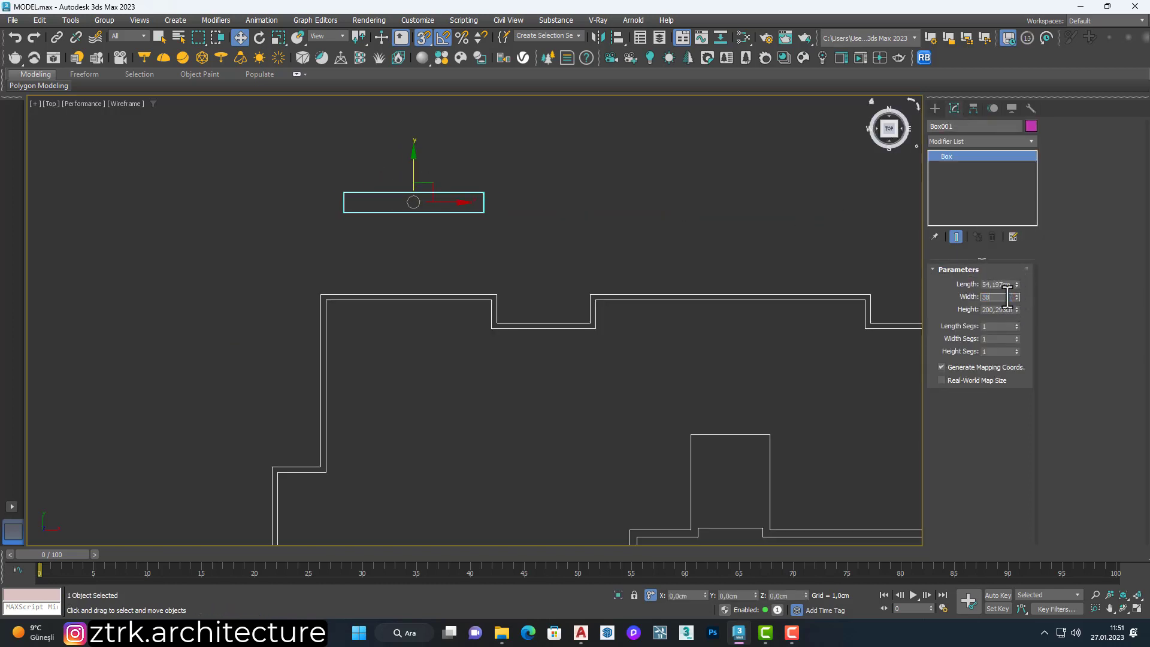
type("0")
key("Return")
scroll(412, 177, "up", 2)
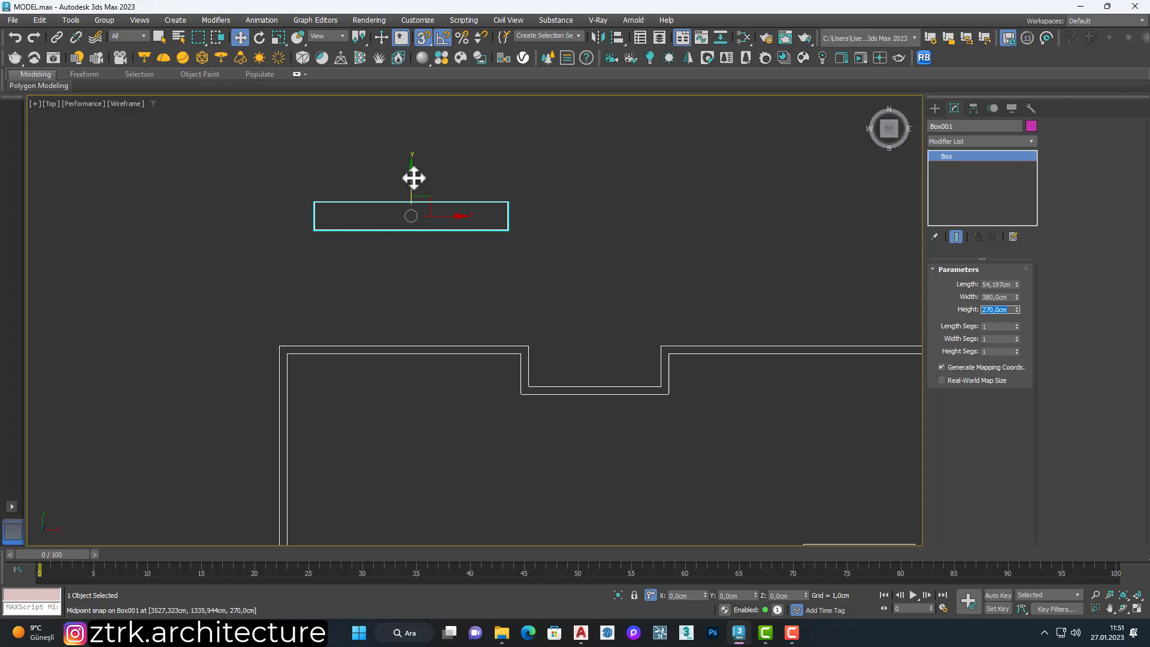
Snap-move the box onto the edge of the shop's top wall.
left_click_drag(411, 177, 380, 351)
scroll(477, 336, "up", 4)
scroll(457, 341, "up", 1)
scroll(456, 341, "down", 6)
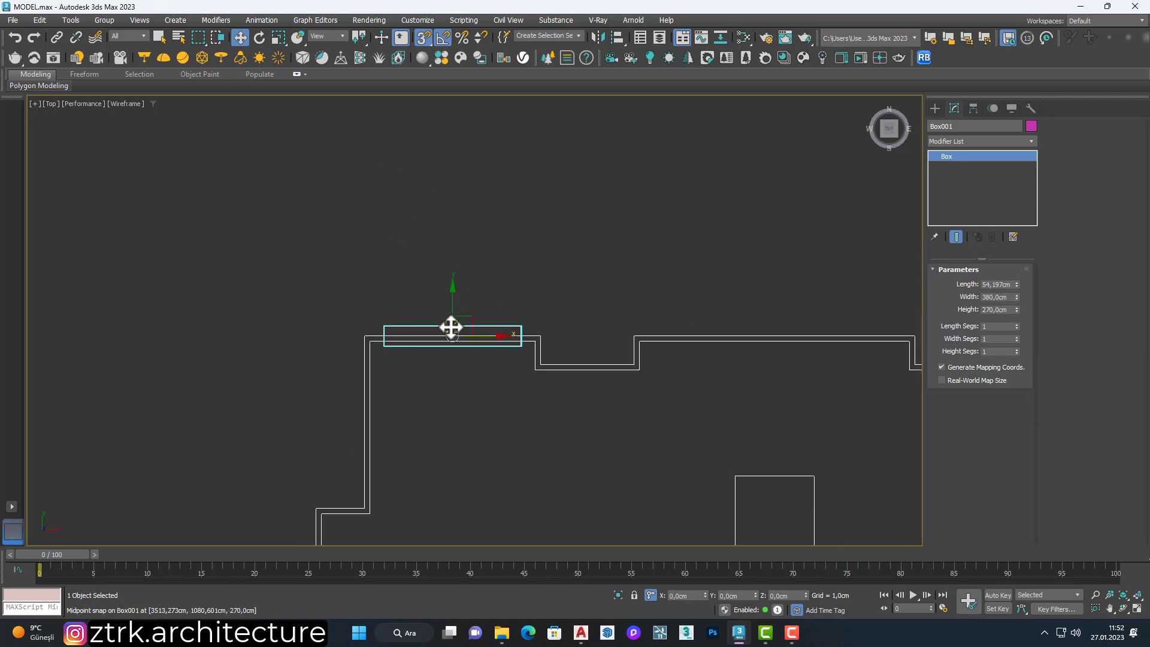
scroll(449, 326, "up", 2)
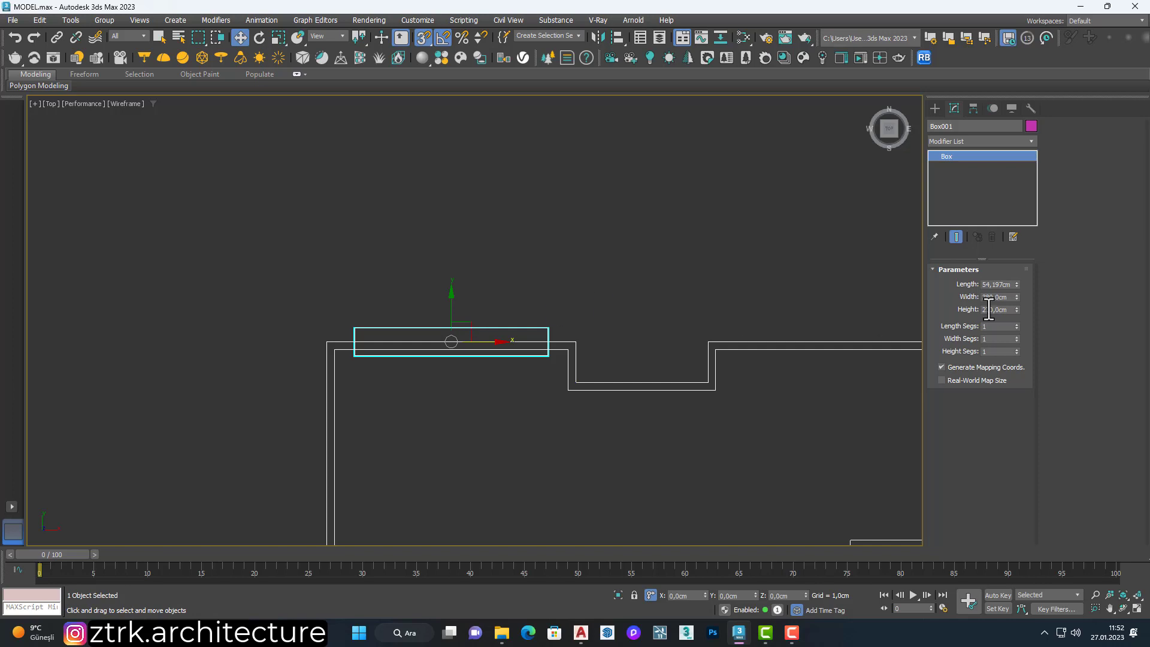
Check the box in shaded Perspective, then return to wireframe Top view with Box001 selected.
key("p")
mouse_move(686, 270)
middle_mouse_down("alt")
mouse_move(411, 235)
mouse_move(636, 178)
middle_mouse_up("alt")
key("F3")
scroll(465, 331, "up", 4)
scroll(457, 329, "down", 5)
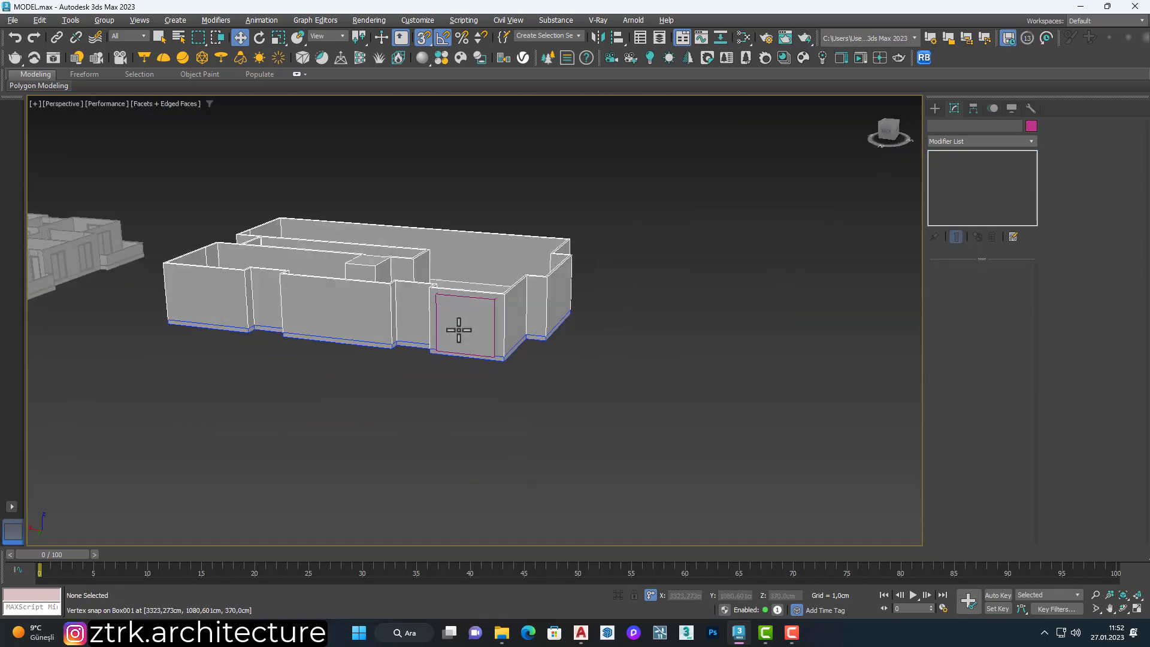
scroll(486, 311, "up", 4)
scroll(511, 312, "down", 5)
middle_click_drag(324, 344, 321, 336, "alt")
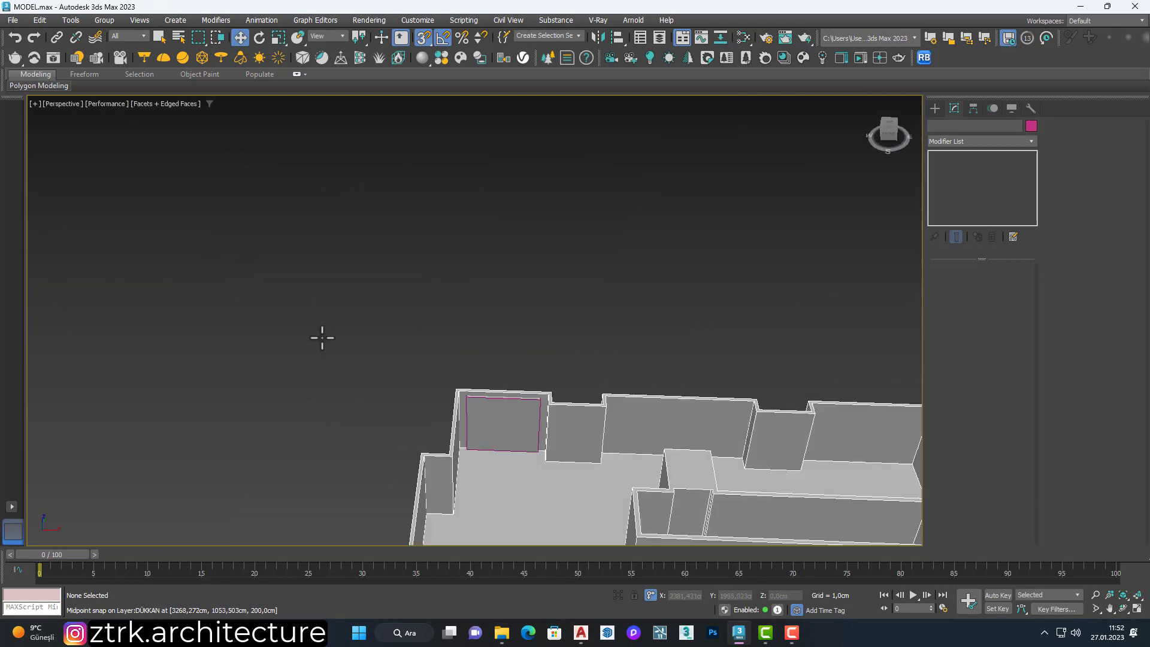
mouse_move(488, 401)
middle_mouse_down()
mouse_move(255, 328)
mouse_move(372, 321)
middle_mouse_up()
scroll(407, 323, "up", 4)
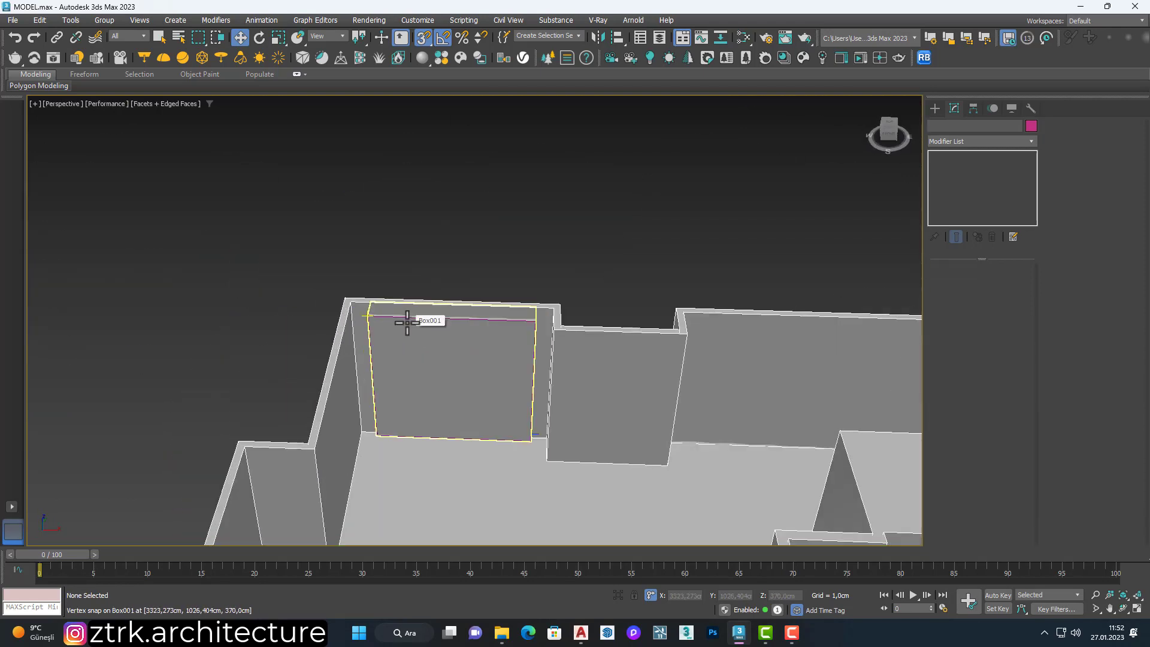
key("t")
left_click(398, 328)
key("F3")
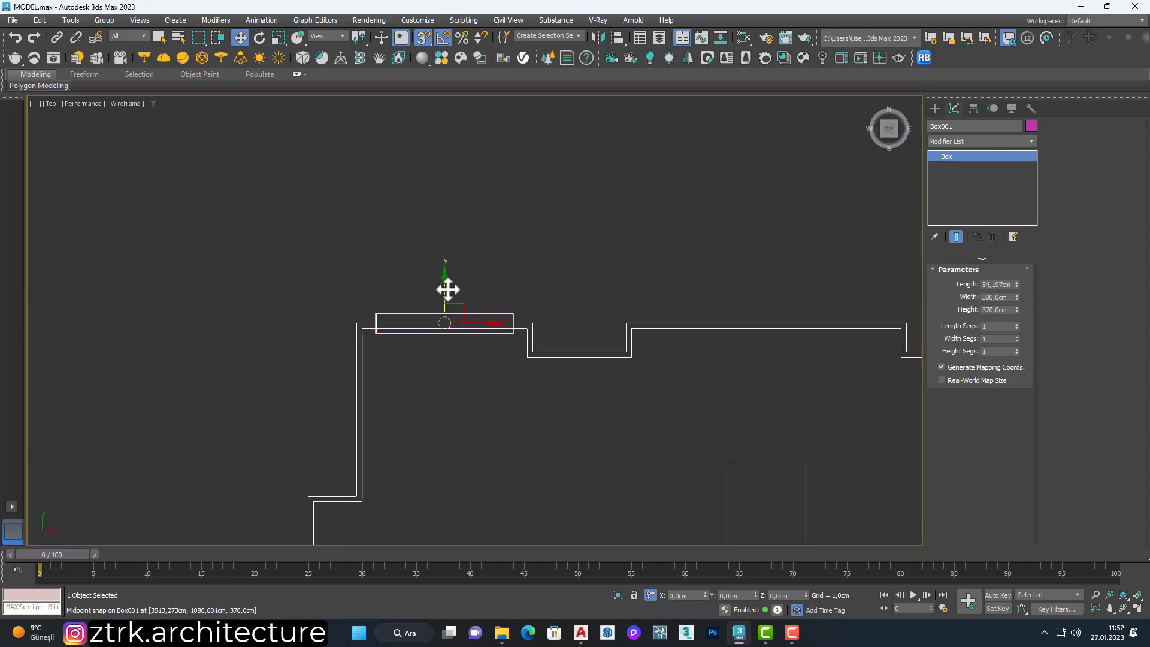
Shift-drag Box001 to clone Box002 and rotate the copy 90 degrees.
left_click_drag(448, 289, 448, 353, "shift")
key("Return")
key("e")
left_click_drag(508, 401, 494, 382)
scroll(495, 382, "down", 3)
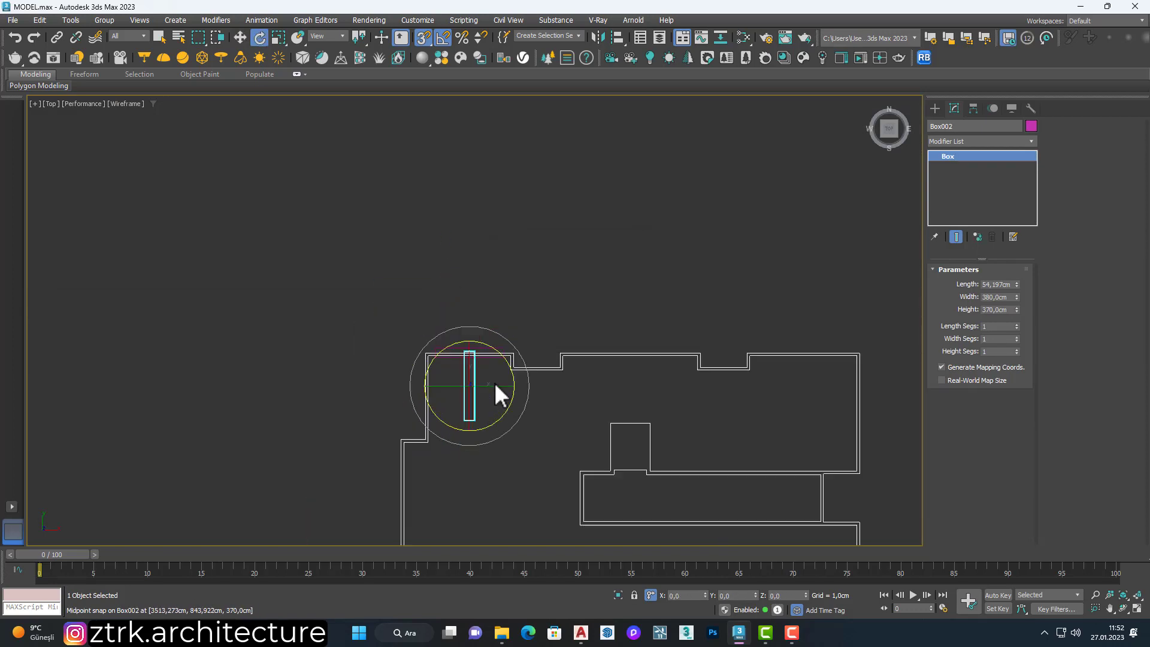
scroll(494, 383, "down", 2)
scroll(486, 395, "up", 3)
scroll(490, 372, "up", 1)
Move Box002 into the left wall and Shift-drag it to clone Box003 further along.
key("w")
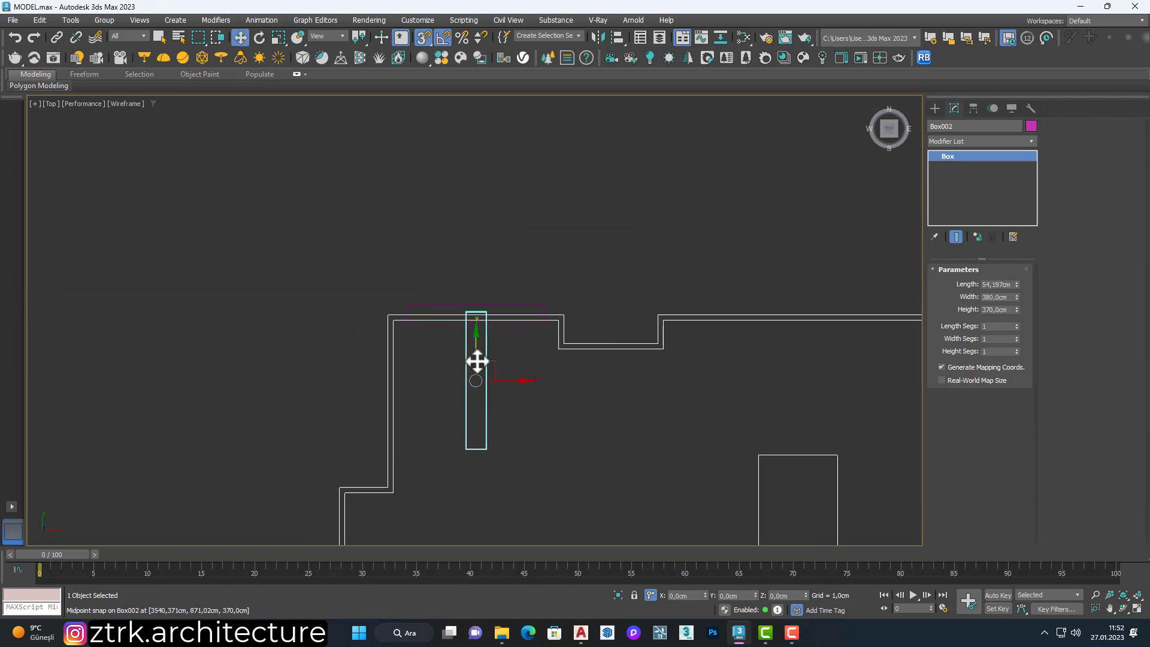
left_click_drag(477, 361, 393, 408)
scroll(405, 402, "up", 2)
scroll(415, 398, "up", 1)
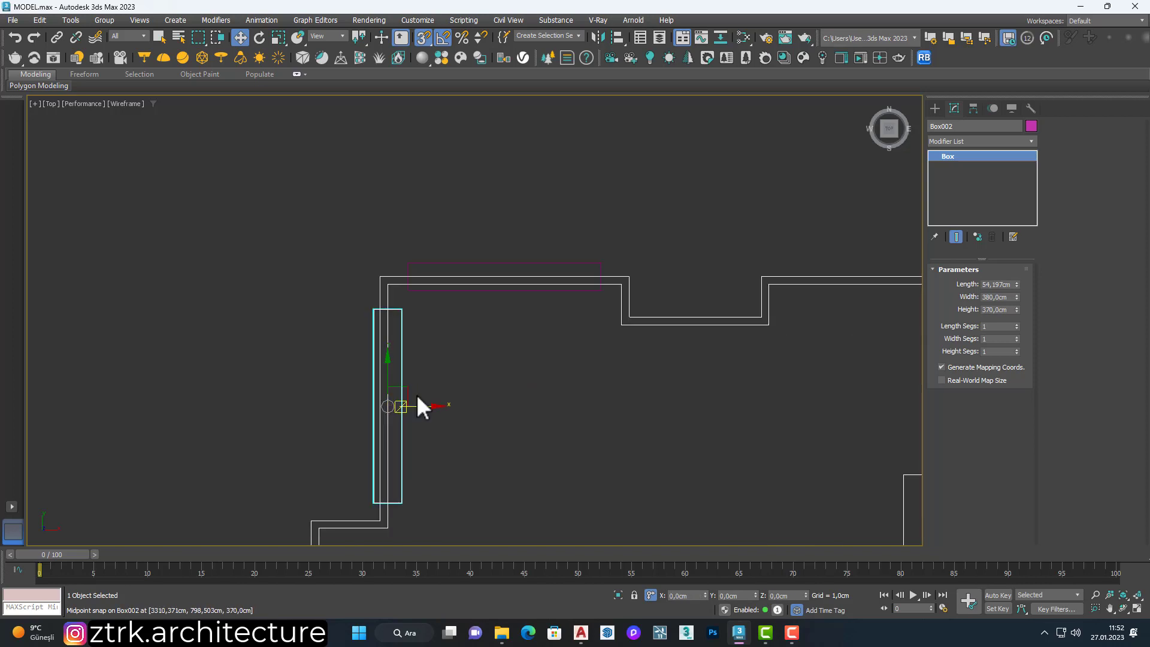
scroll(419, 405, "down", 2)
scroll(431, 410, "down", 1)
mouse_move(431, 372)
left_mouse_down("shift")
mouse_move(432, 383)
mouse_move(411, 318)
left_mouse_up("shift")
left_click(576, 365)
scroll(452, 286, "up", 2)
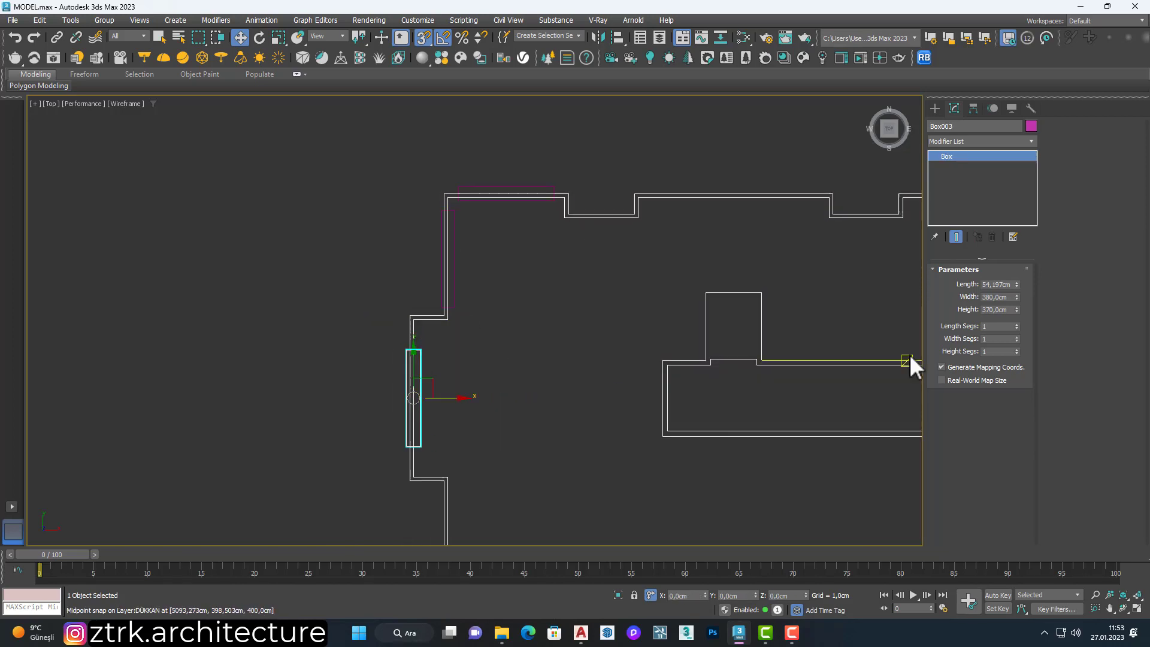
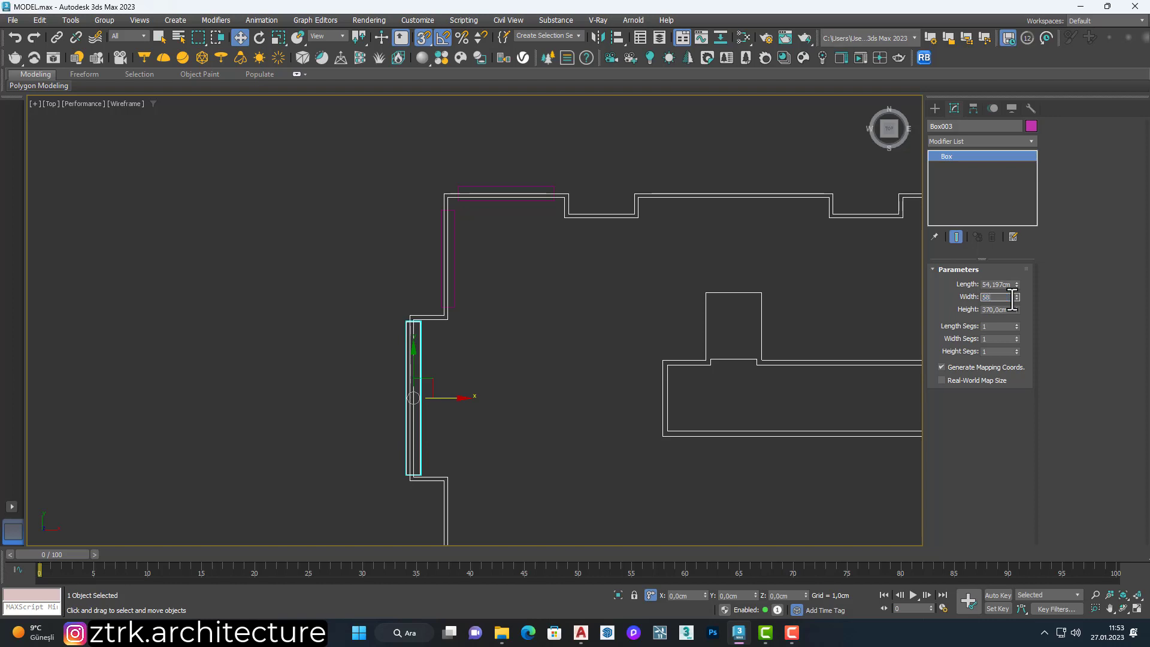
Set the wall window box to 580 cm wide and clone it down the left wall.
type("0")
key("Return")
scroll(521, 380, "down", 3)
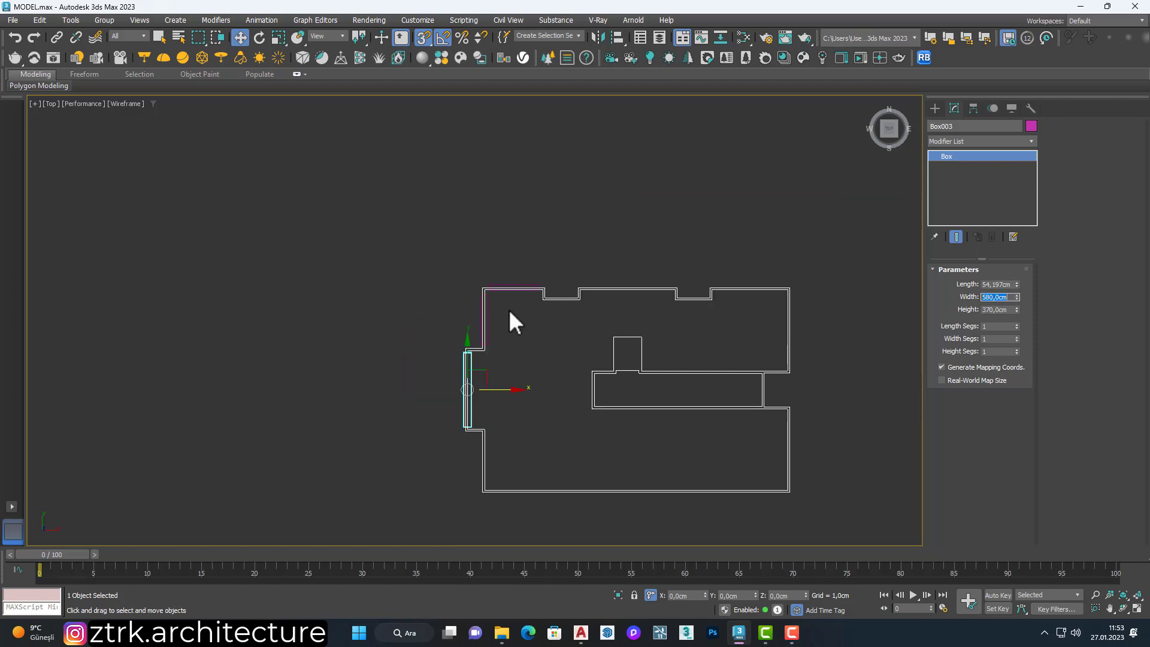
left_click_drag(467, 389, 483, 461, "shift")
left_click(569, 372)
middle_click_drag(558, 427, 416, 427)
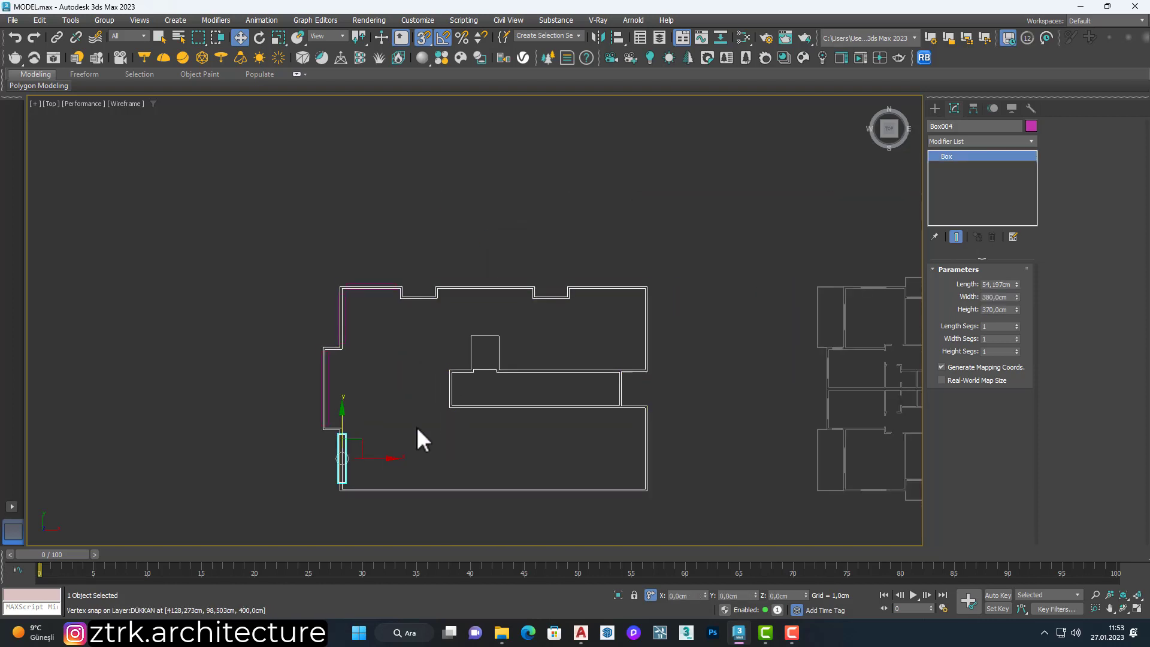
Clone the window box twice along the right wall.
left_click_drag(342, 374, 647, 446, "shift")
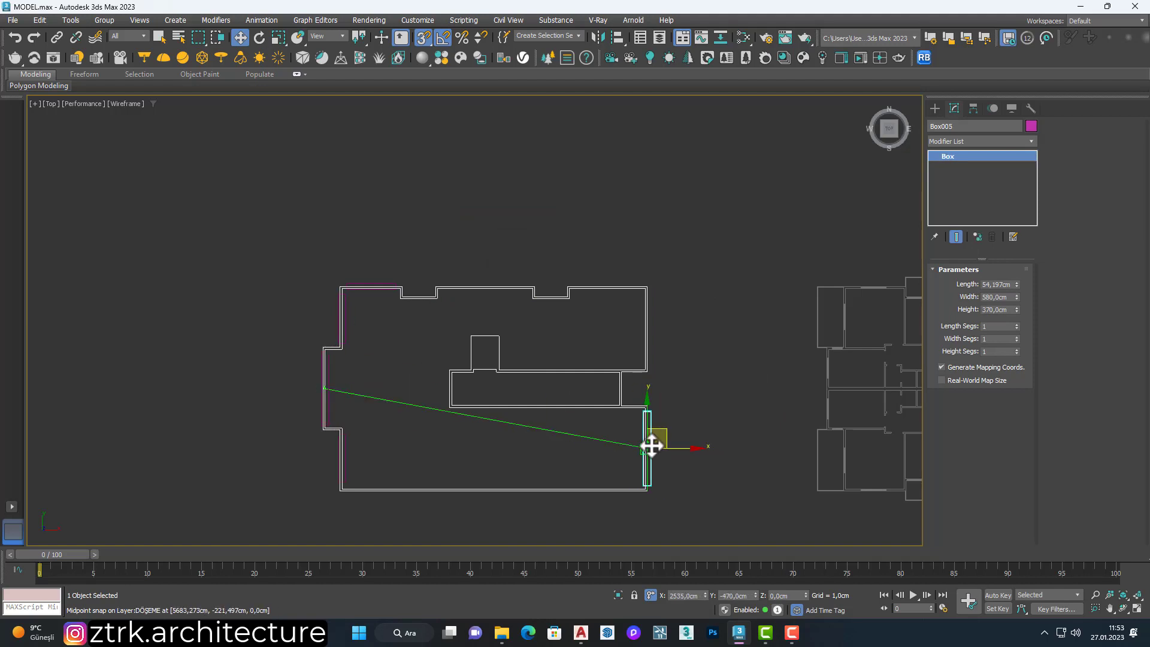
left_click(577, 377)
mouse_move(338, 373)
left_mouse_down("shift")
mouse_move(647, 328)
mouse_move(590, 384)
left_mouse_up("shift")
left_click(578, 378)
Clone another box, rotate it 90°, and move it onto the top wall.
scroll(674, 332, "up", 3)
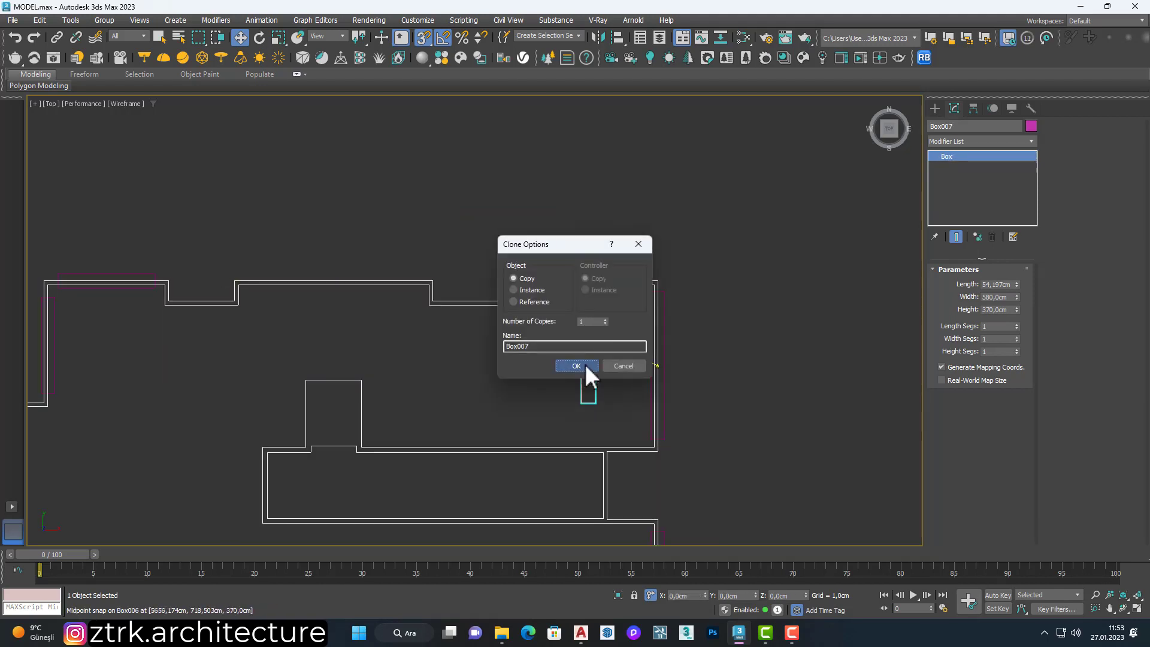
left_click(577, 377)
key("e")
key("w")
mouse_move(653, 318)
left_mouse_down()
mouse_move(622, 326)
mouse_move(569, 284)
mouse_move(580, 290)
left_mouse_up()
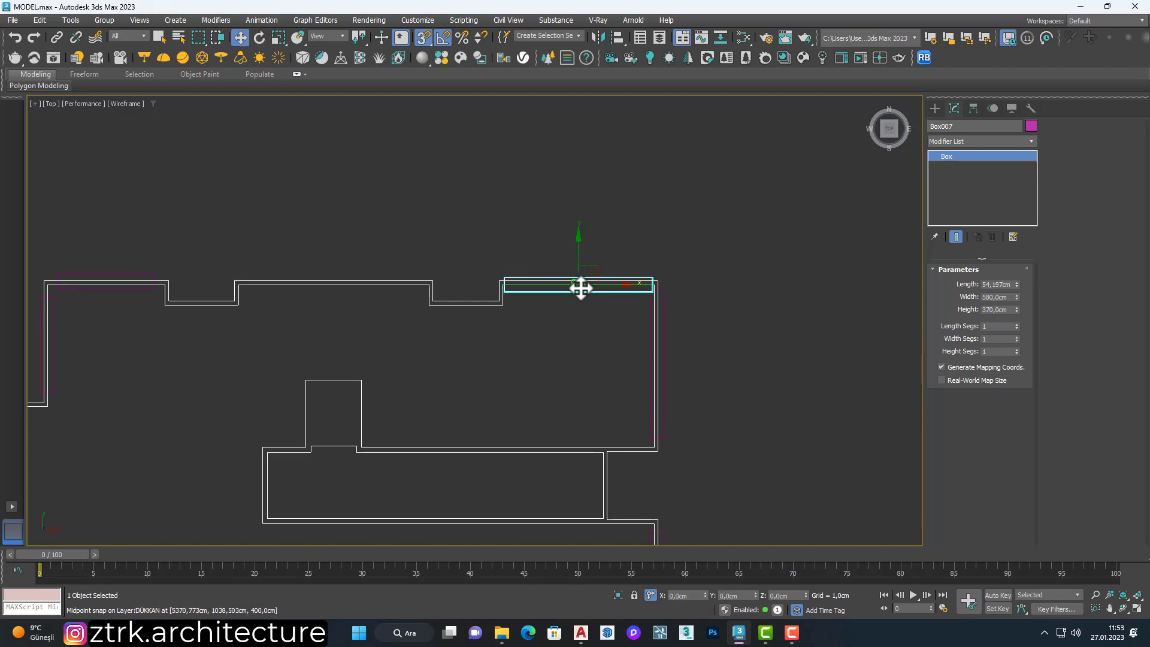
Copy the top-wall box left to the notch, giving 550 and 700 cm top-wall boxes.
scroll(605, 282, "up", 2)
type("550")
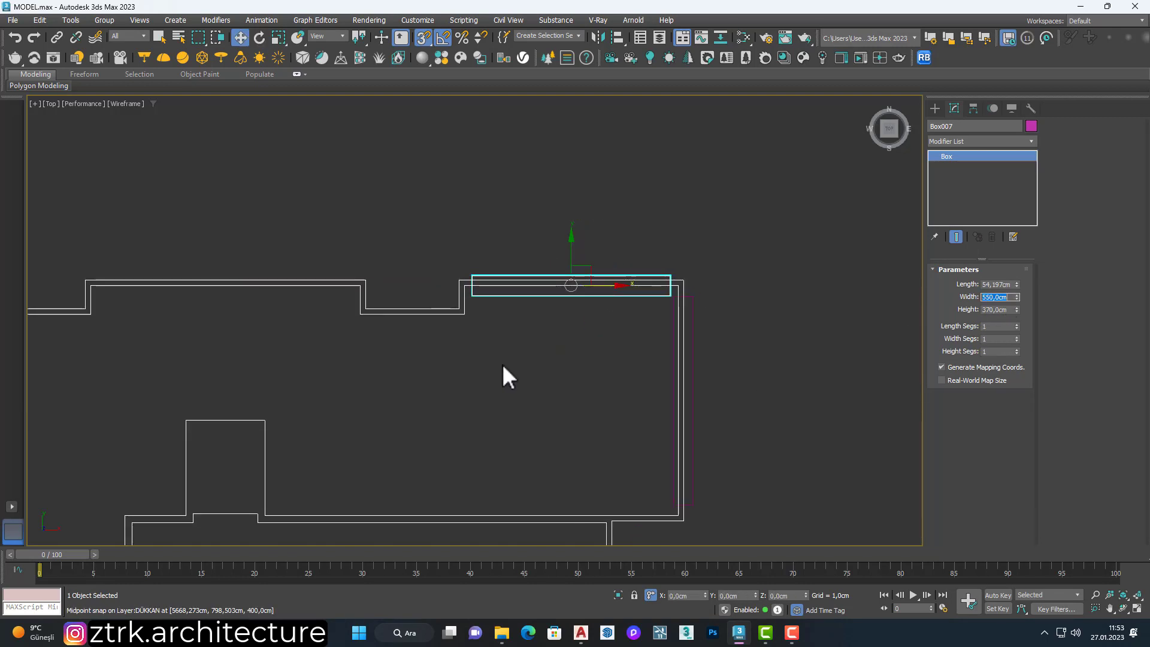
left_click(503, 366)
scroll(524, 357, "down", 2)
left_click(659, 358)
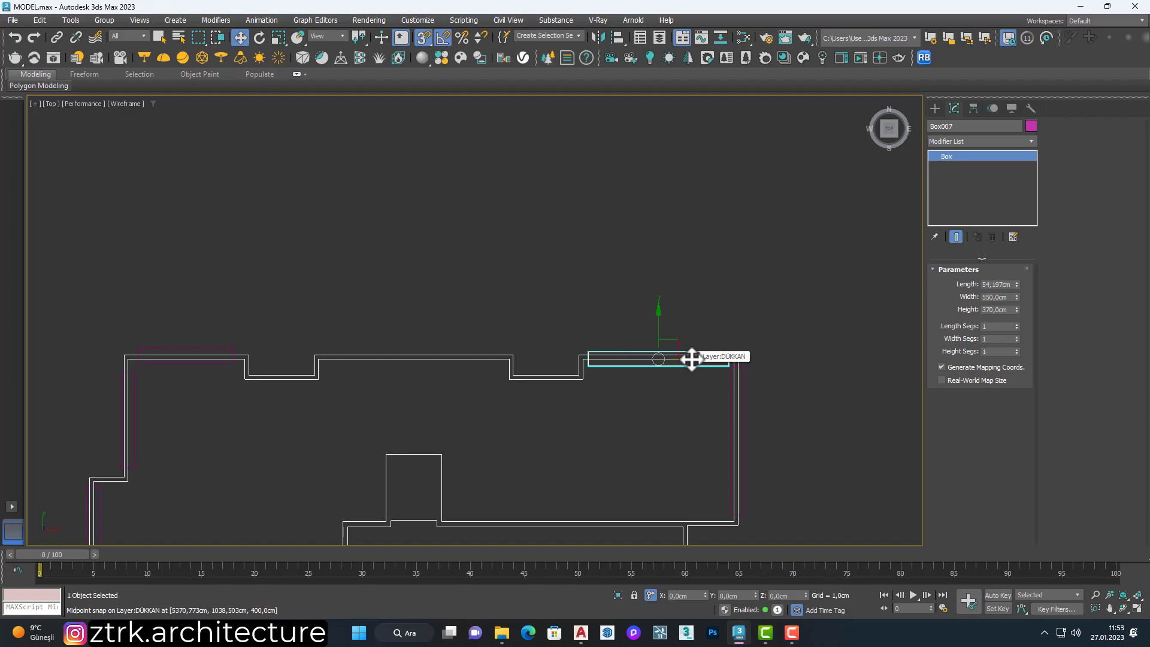
scroll(525, 334, "down", 2)
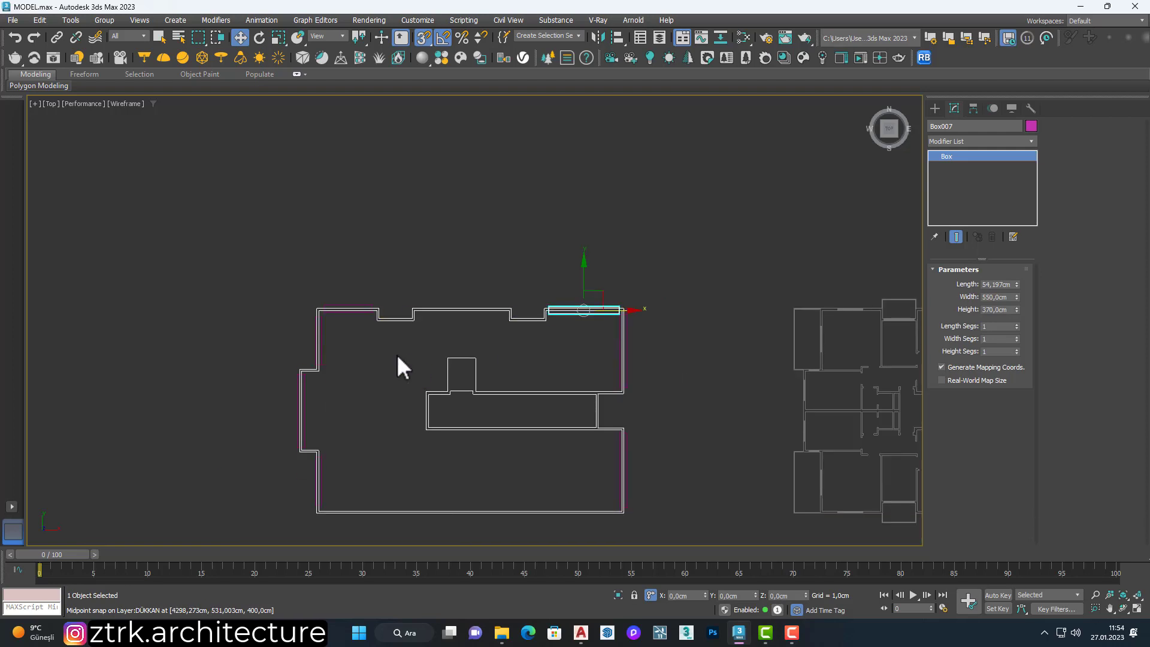
scroll(397, 354, "up", 2)
scroll(456, 336, "up", 2)
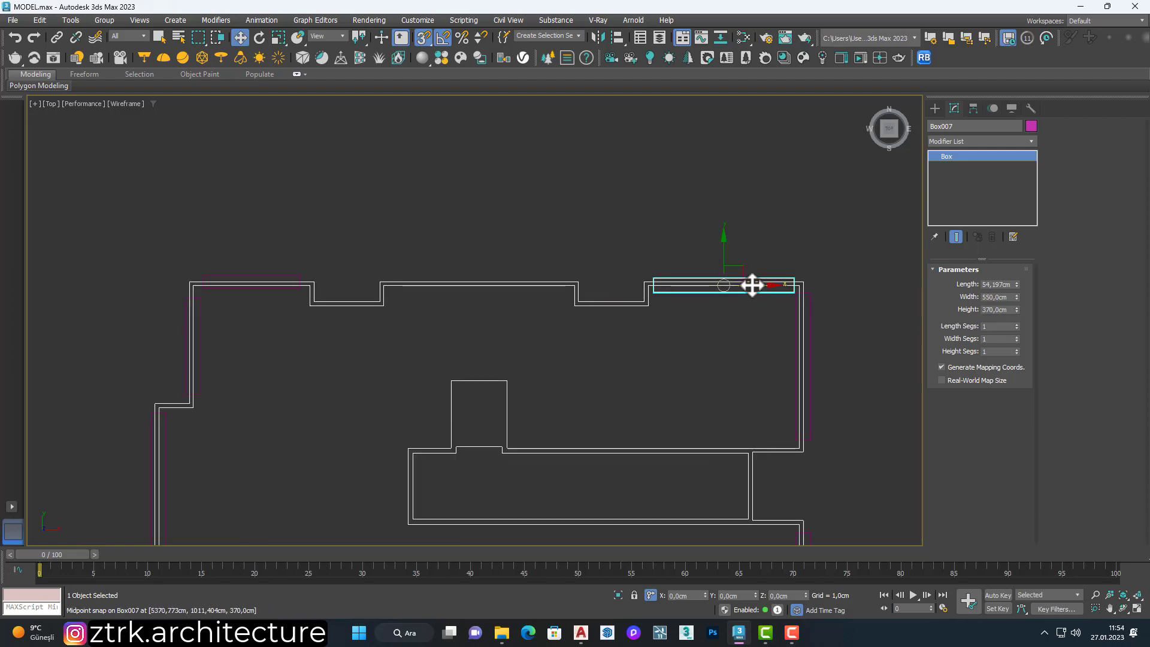
left_click_drag(750, 283, 478, 285, "shift")
left_click(568, 369)
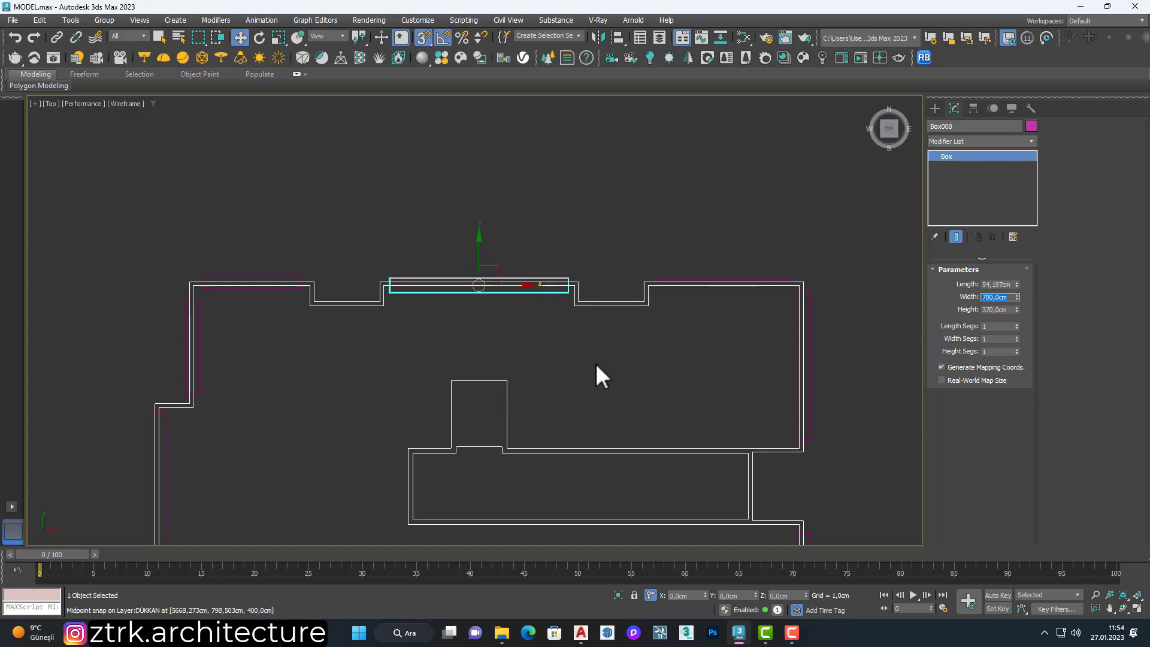
scroll(599, 364, "down", 3)
scroll(683, 425, "up", 2)
left_click(700, 419)
middle_click_drag(700, 420, 665, 366)
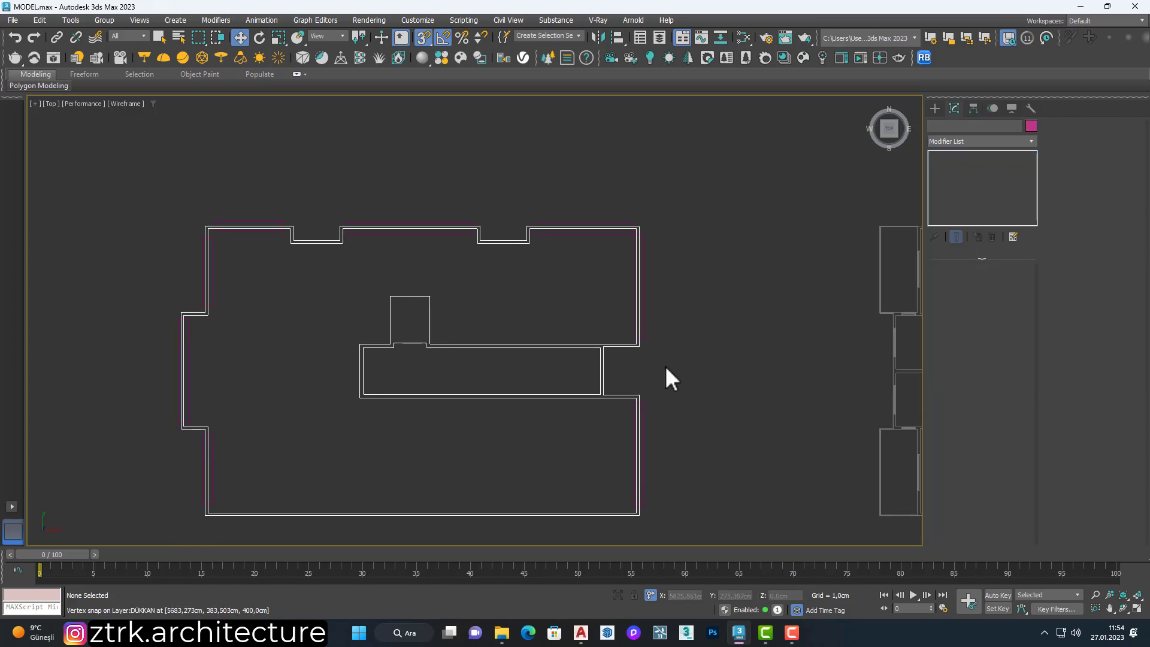
Clone the right-wall box into the inner room as a 220 cm-high, 200 cm-wide box.
left_click(640, 412)
left_click_drag(637, 435, 686, 344, "shift")
key("Return")
scroll(650, 352, "up", 2)
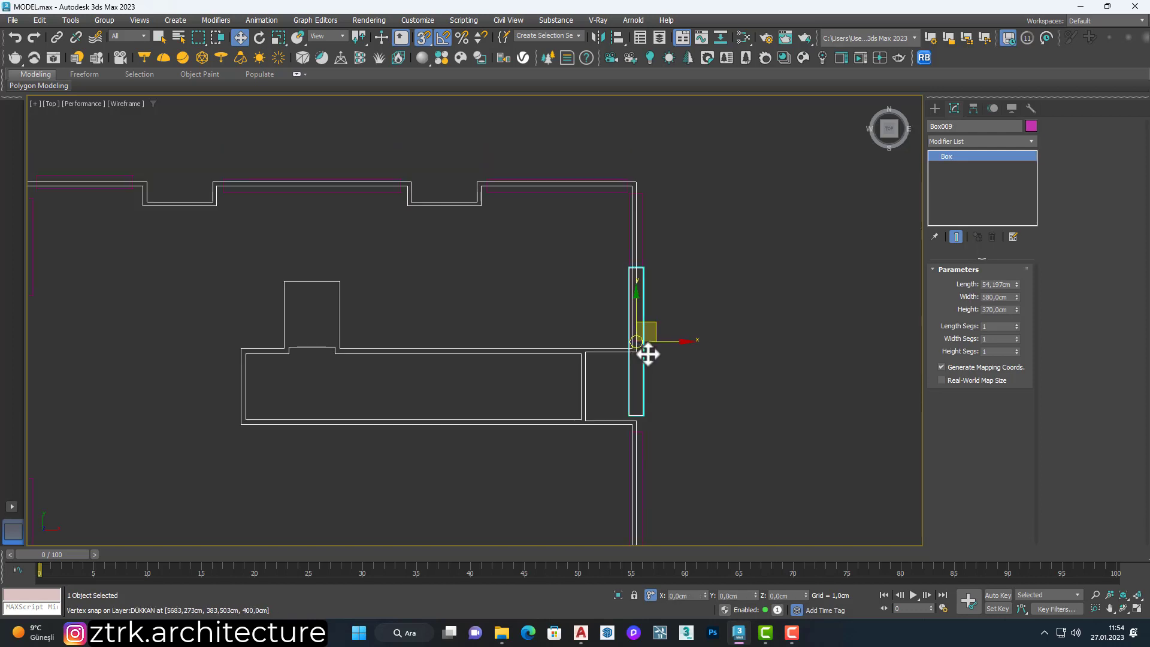
type("220")
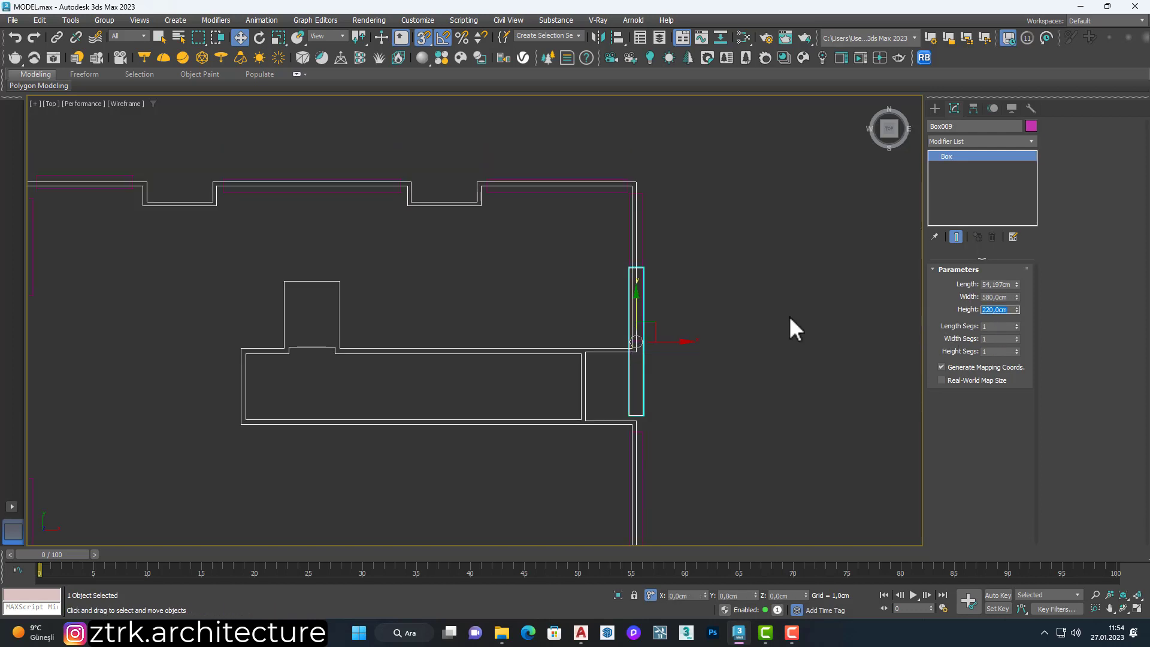
scroll(653, 306, "up", 2)
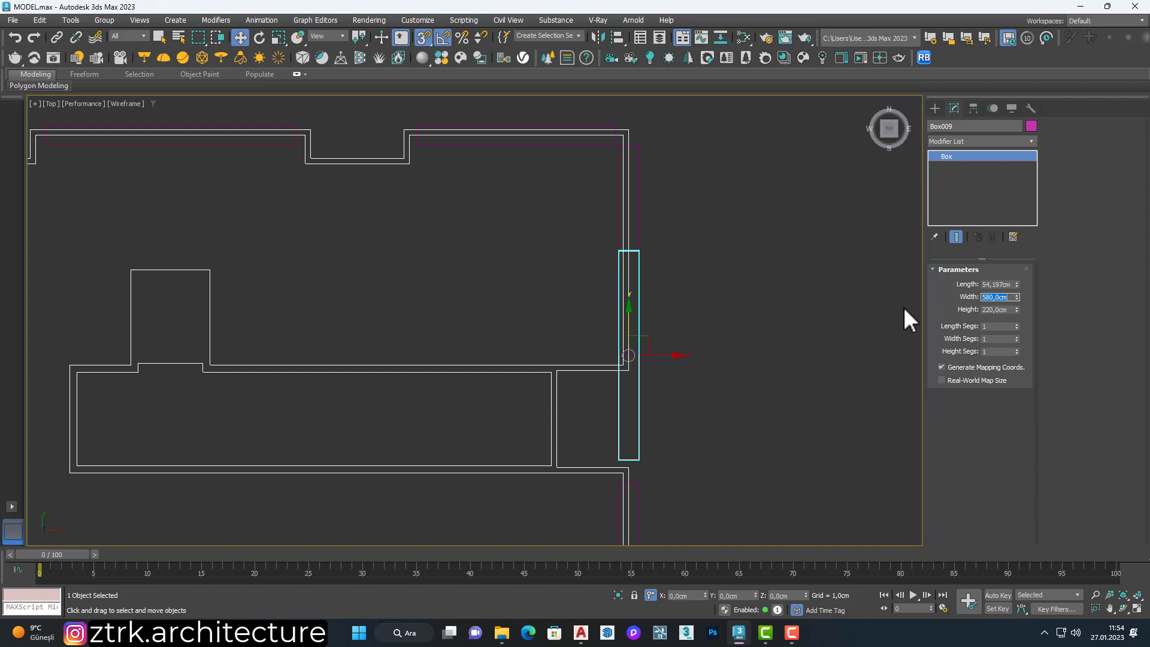
type("200")
key("Return")
left_click_drag(623, 358, 579, 385)
Clone the right-wall box, rotate it onto the bottom wall, and shift it 50 cm left.
scroll(557, 408, "down", 3)
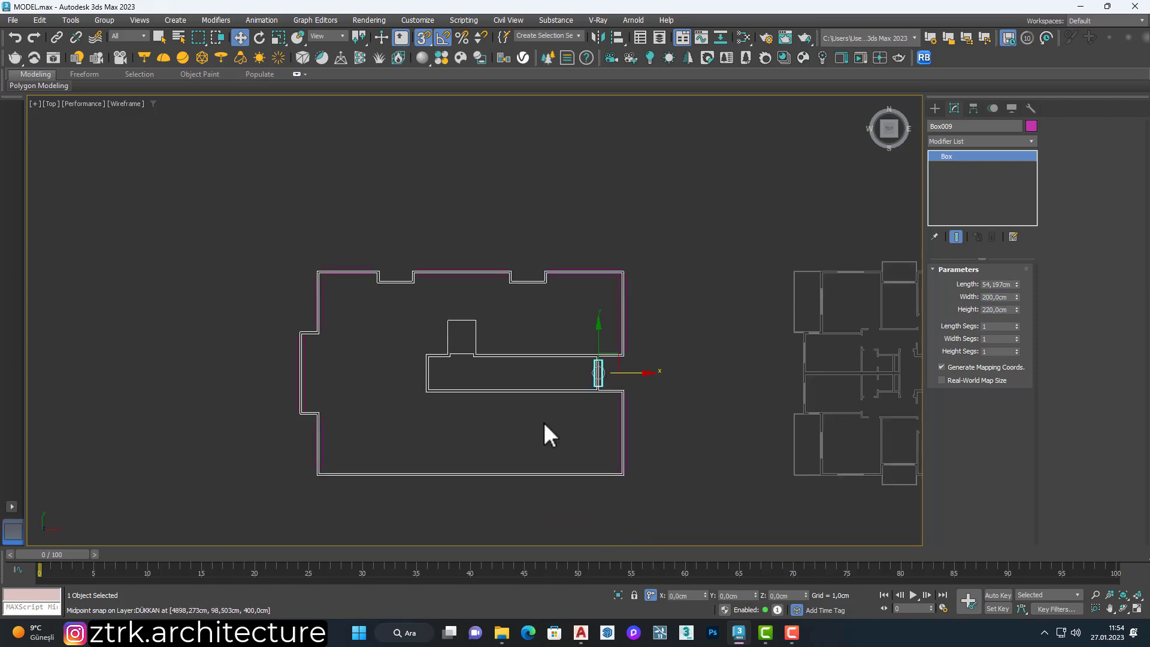
left_click(664, 461)
middle_click_drag(680, 417, 687, 364)
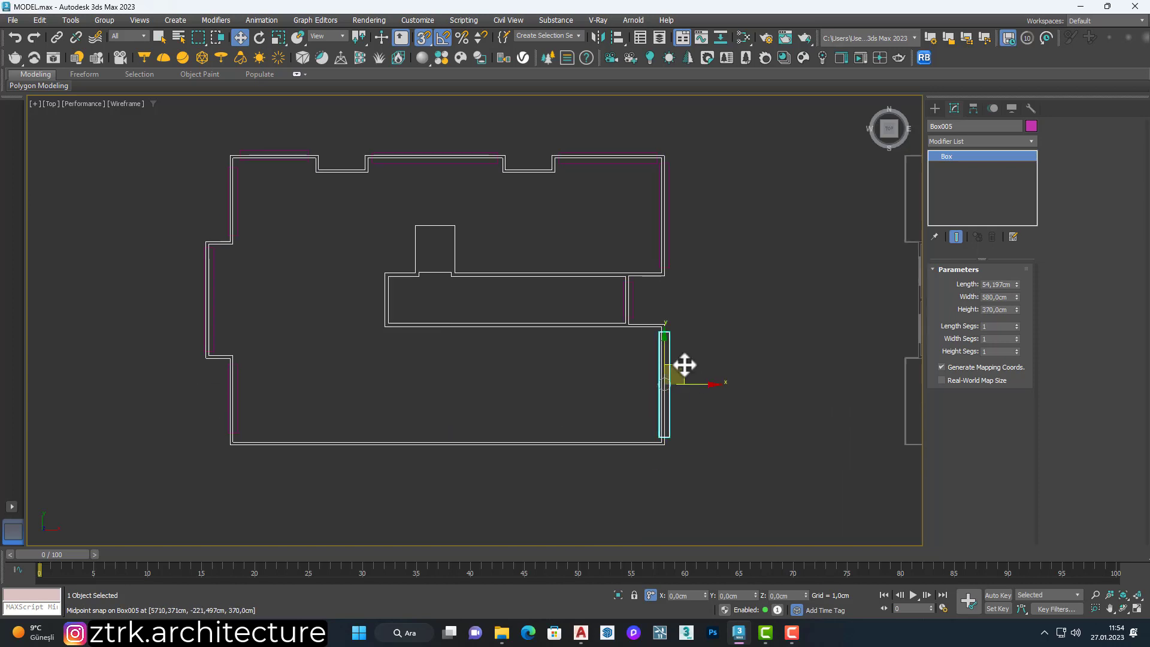
mouse_move(685, 364)
left_mouse_down("shift")
mouse_move(551, 376)
mouse_move(598, 453)
left_mouse_up("shift")
left_click(579, 379)
key("e")
key("w")
scroll(557, 373, "up", 2)
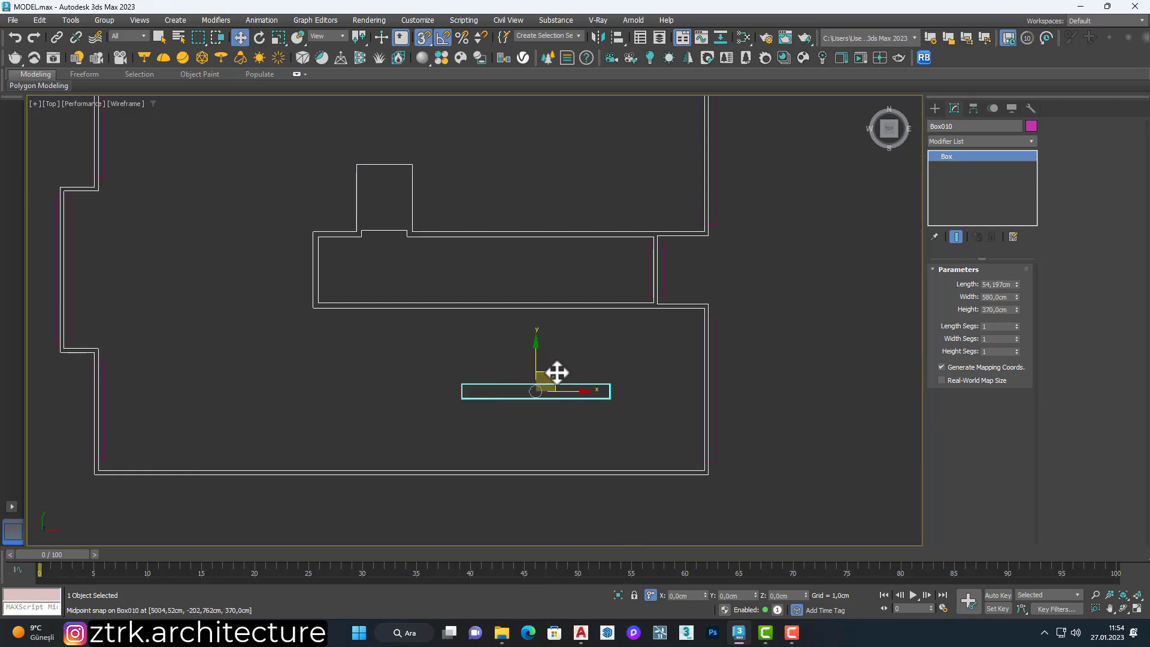
left_click_drag(610, 384, 698, 472)
scroll(695, 470, "up", 4)
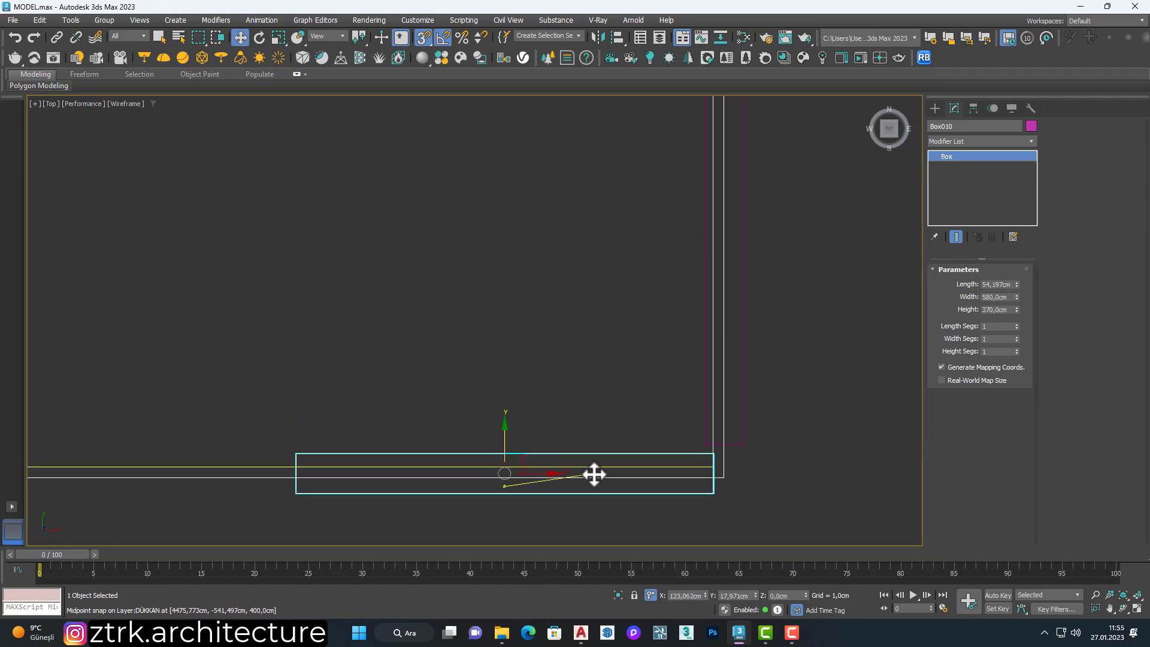
scroll(575, 470, "down", 2)
type("-50")
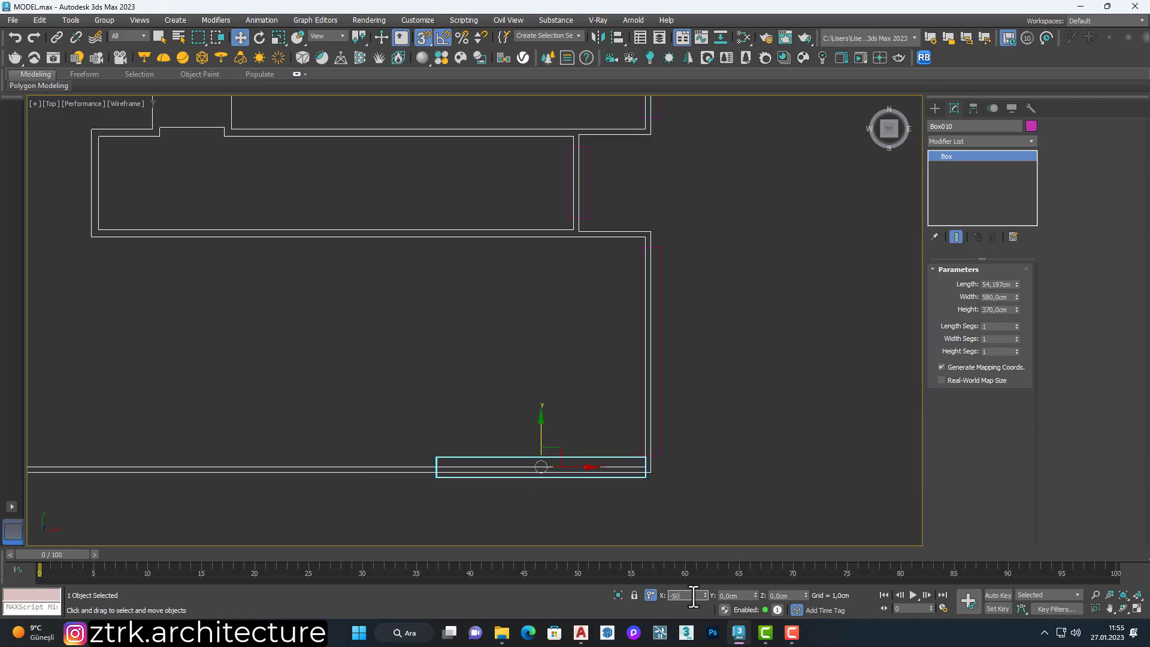
key("Return")
scroll(527, 392, "down", 3)
left_click(71, 20)
Array the bottom-wall box into 4 instances spaced -720 cm along X.
left_click(90, 246)
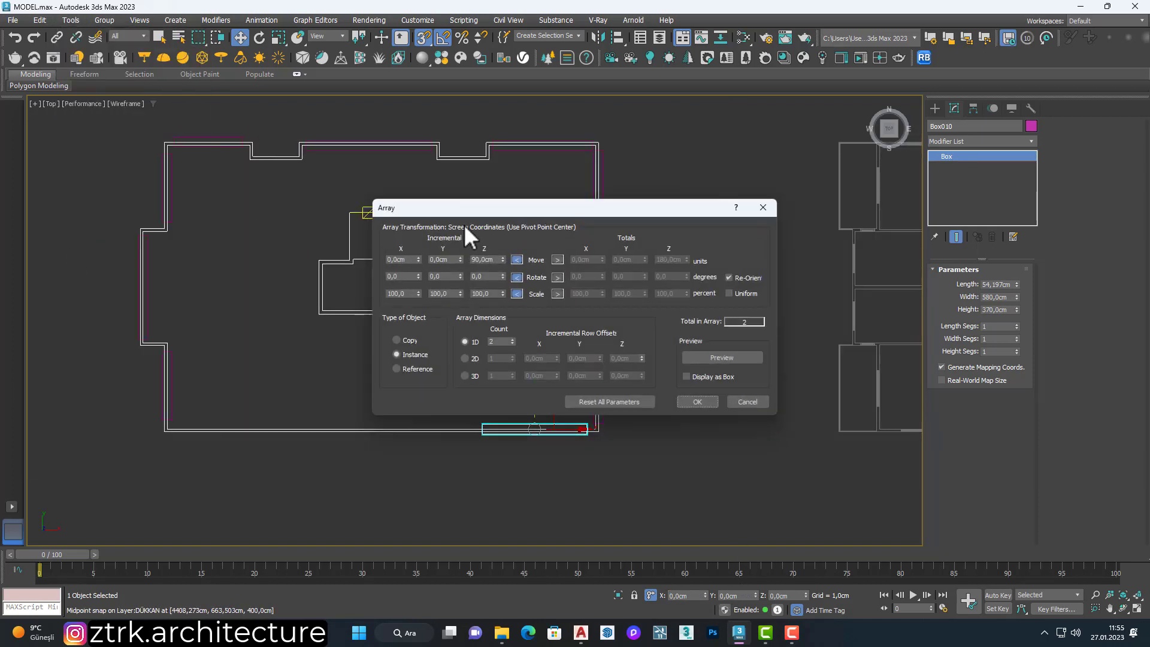
left_click_drag(371, 204, 598, 204)
double_click(599, 255)
type("600")
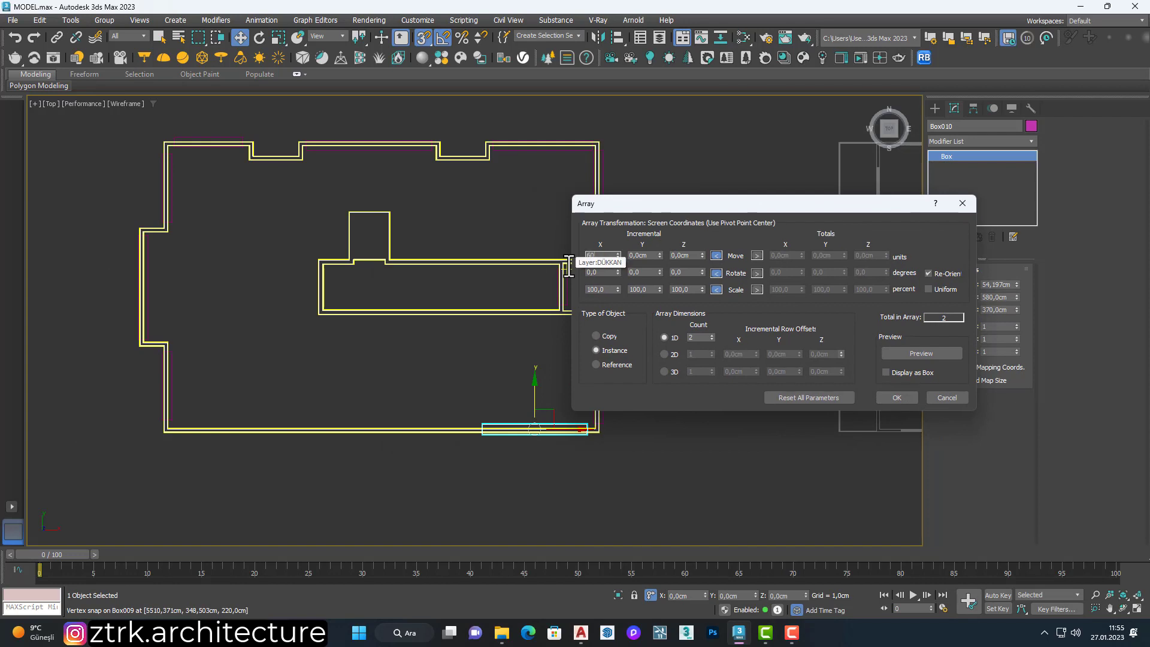
left_click(914, 353)
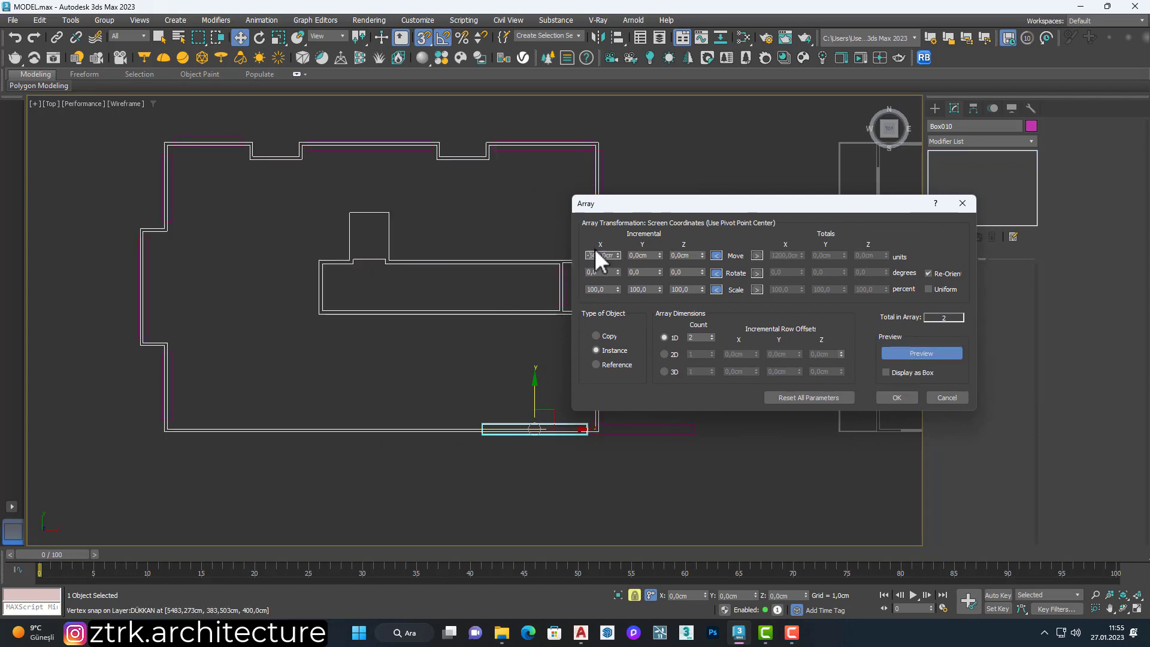
type("4")
key("Return")
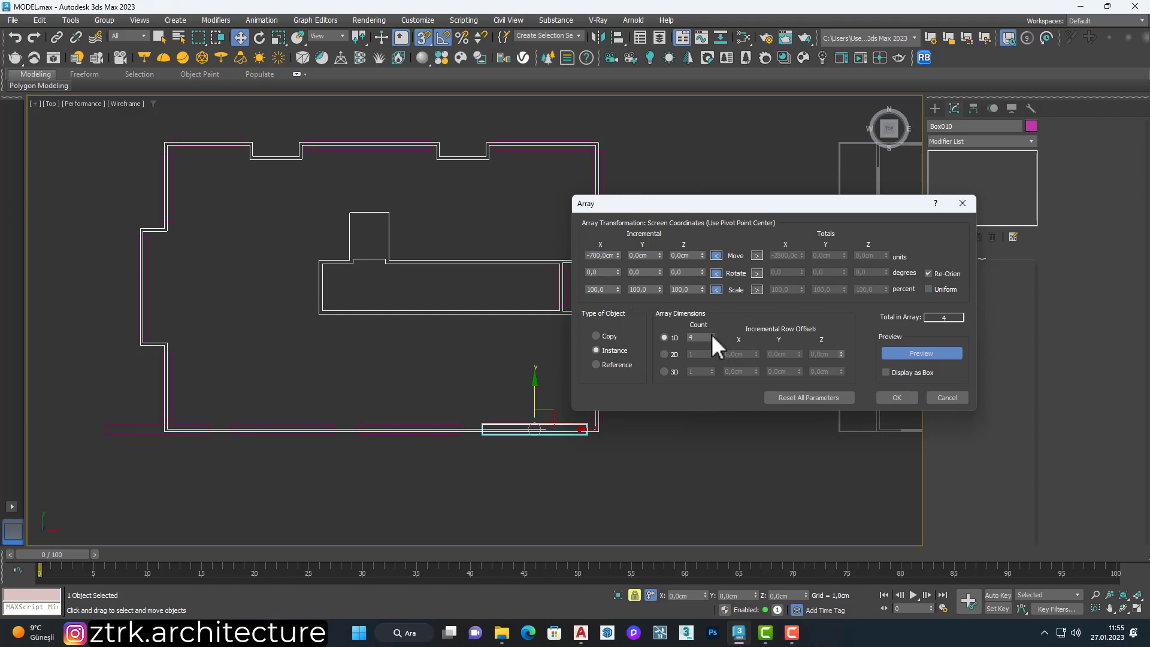
double_click(591, 256)
left_click(592, 256)
left_click(893, 397)
scroll(441, 452, "up", 4)
Abandon a new box and slide the bottom-wall box along the wall.
left_click(935, 108)
left_click(954, 188)
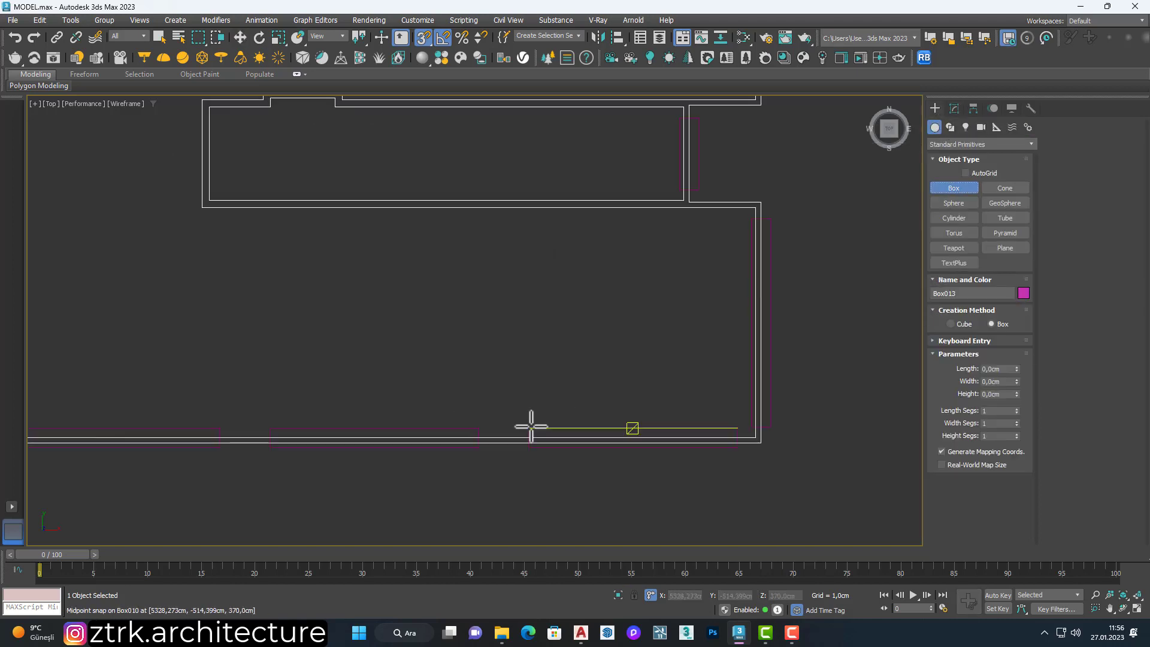
right_click(530, 451)
scroll(526, 372, "down", 3)
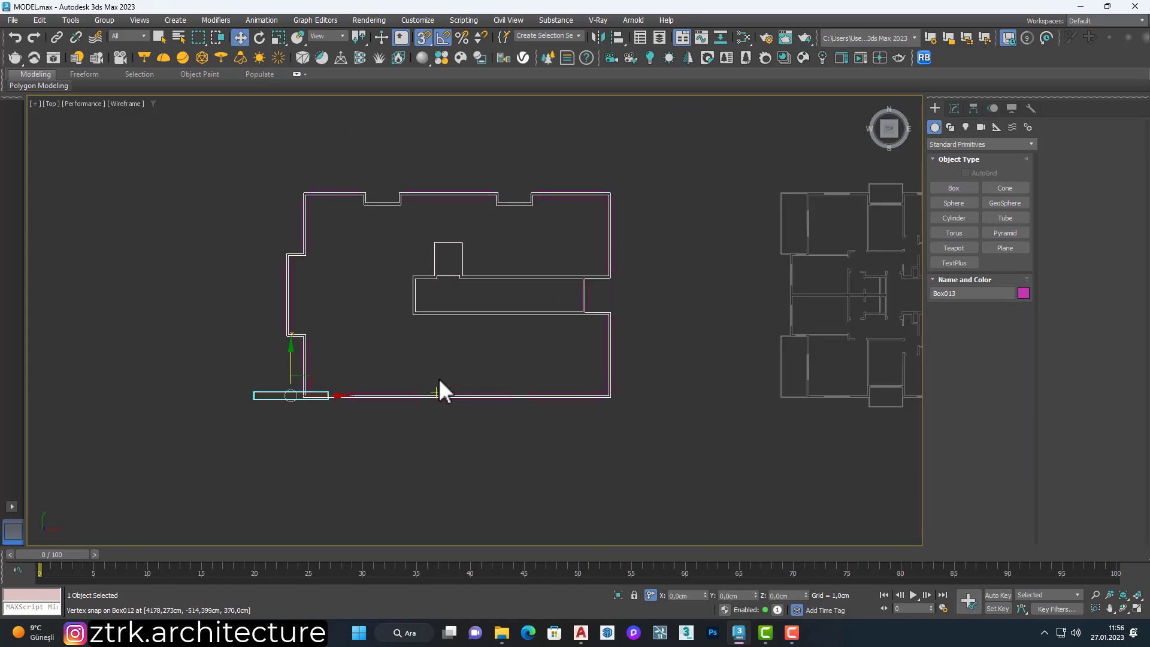
scroll(441, 389, "up", 3)
key("w")
left_click_drag(60, 411, 610, 415)
Re-array the box as four instances with revised X spacing along the front wall.
left_click(70, 20)
left_click(90, 246)
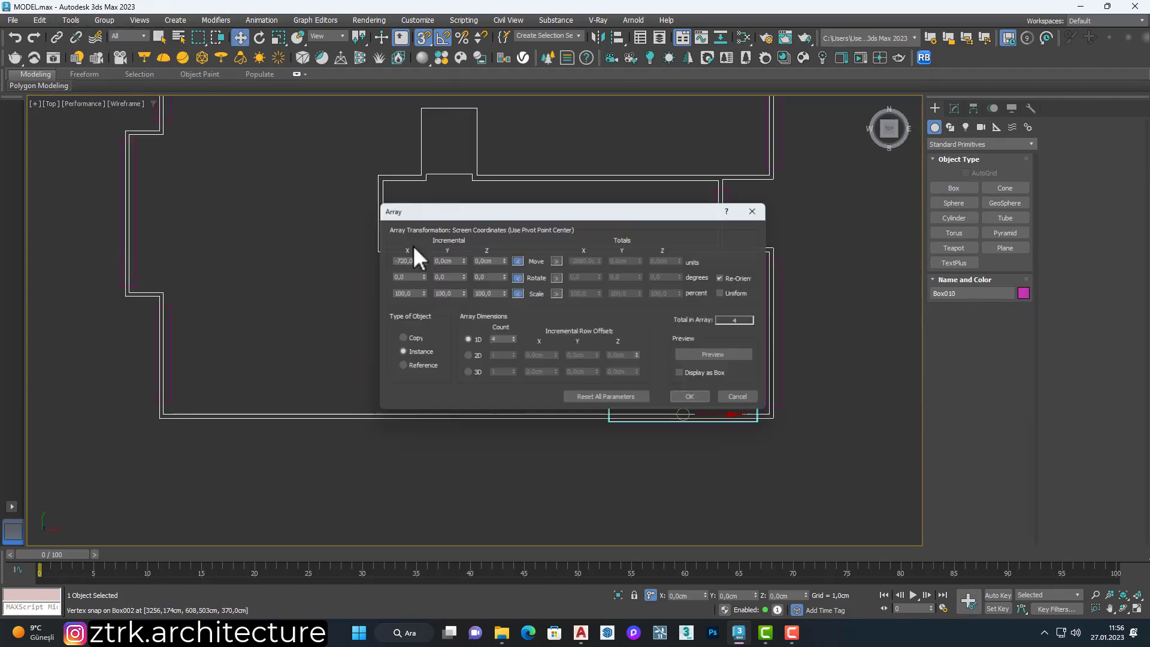
left_click_drag(717, 221, 931, 225)
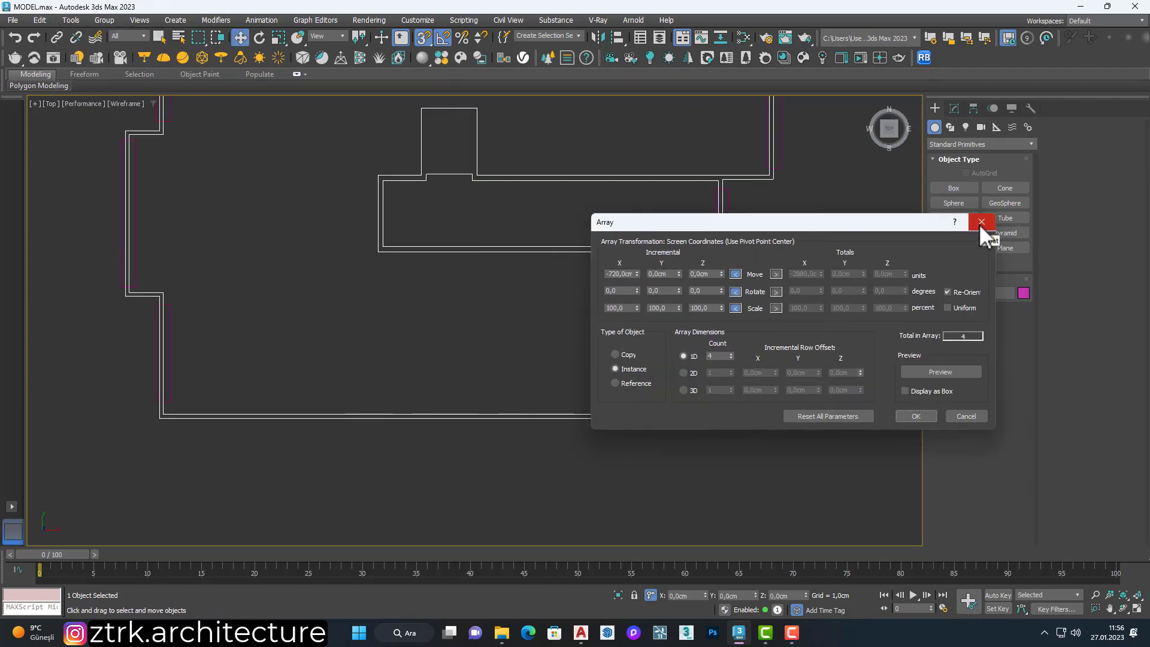
left_click_drag(710, 222, 755, 184)
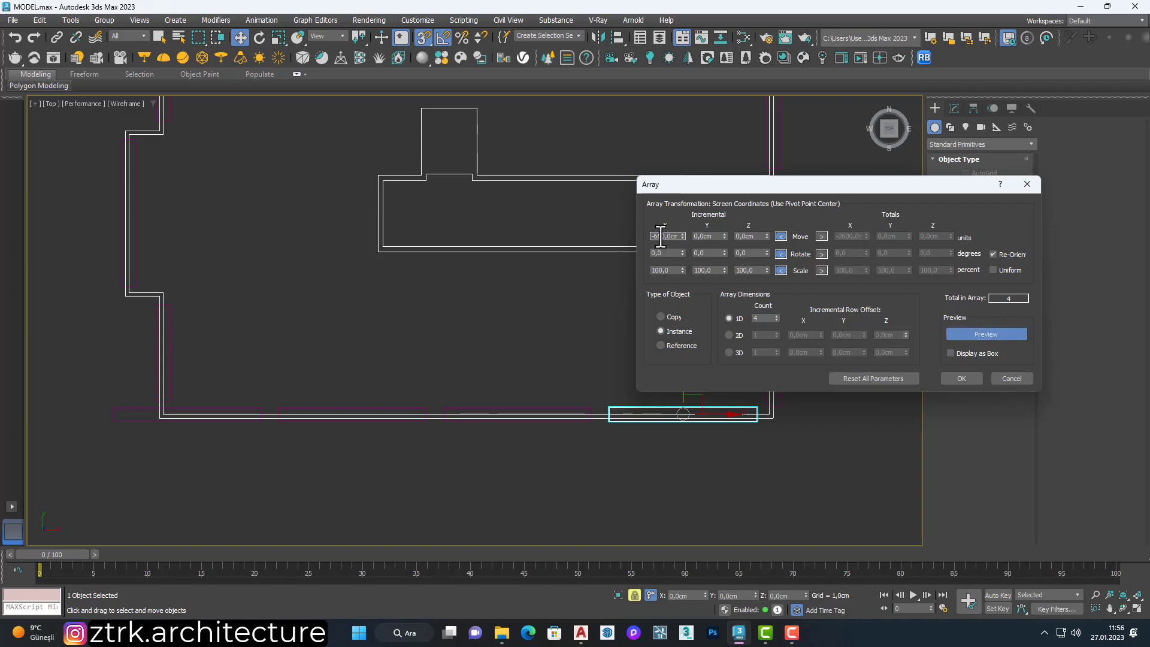
left_click(958, 378)
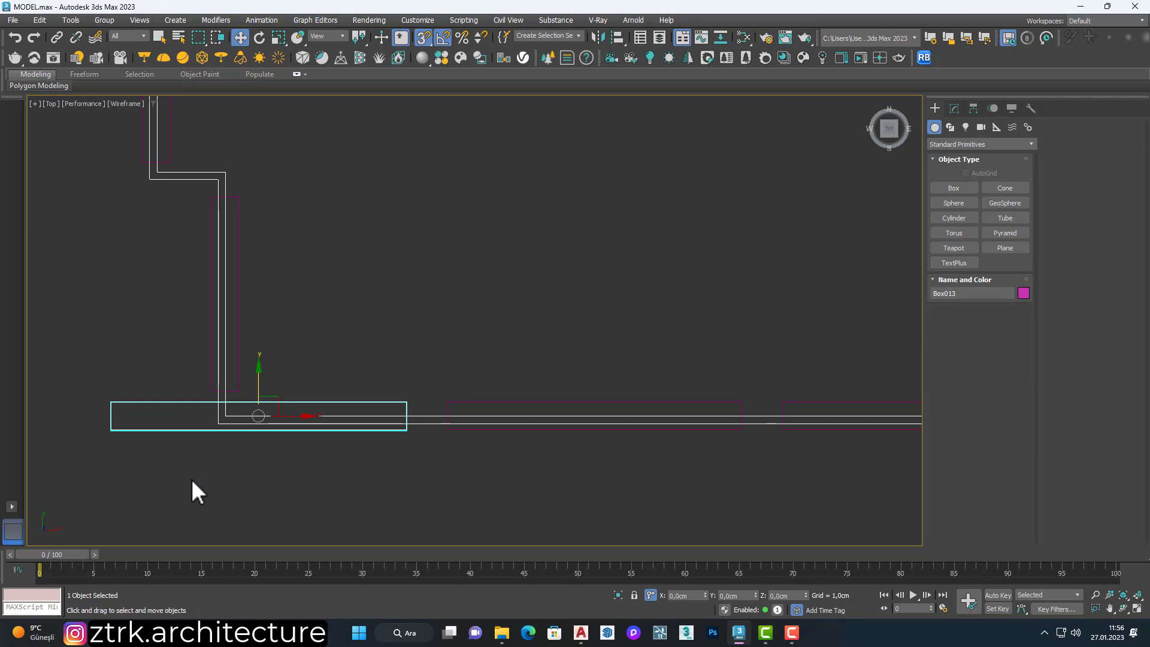
Set Box013's height to 220 cm in the Modify panel.
left_click(954, 109)
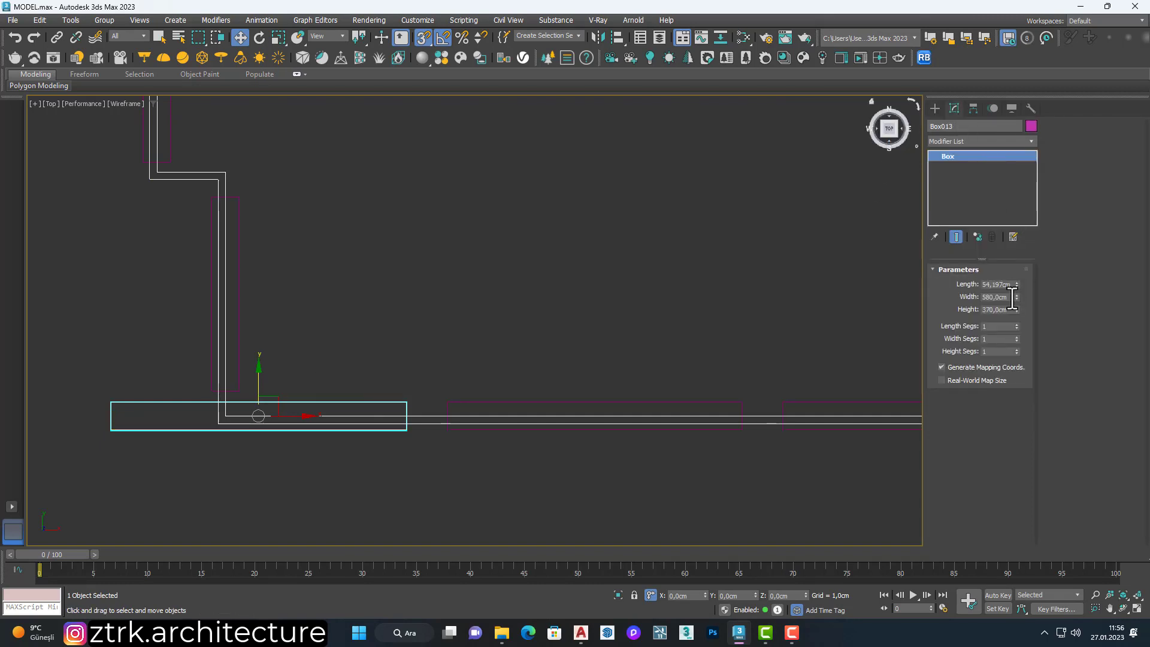
type("00")
key("Return")
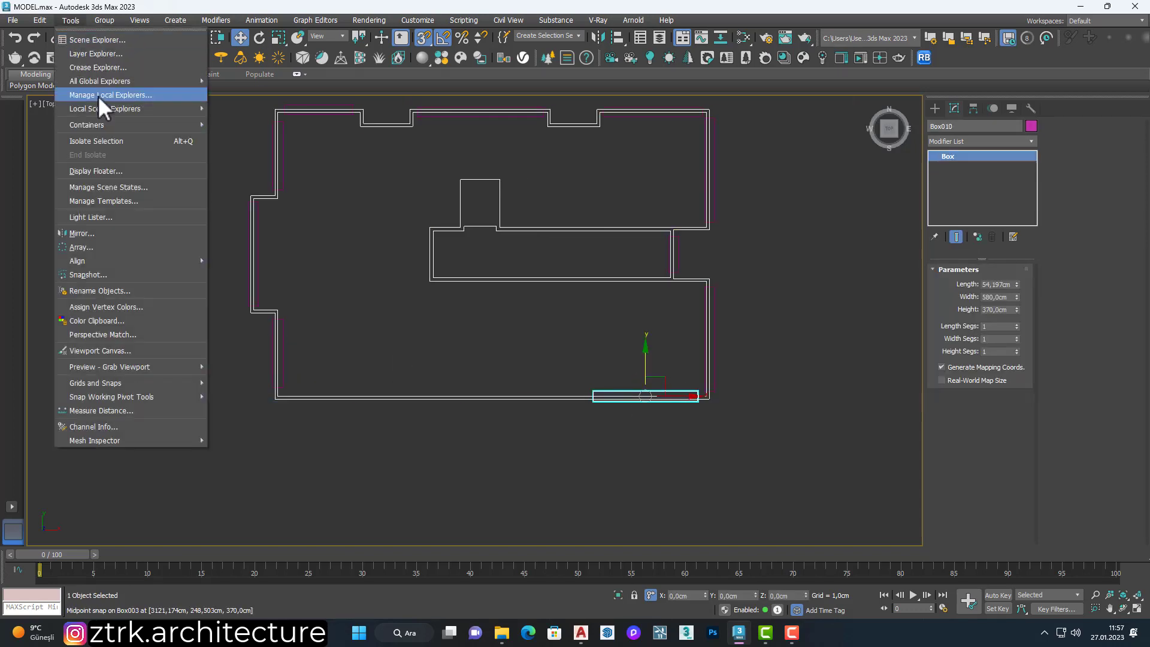
left_click(81, 246)
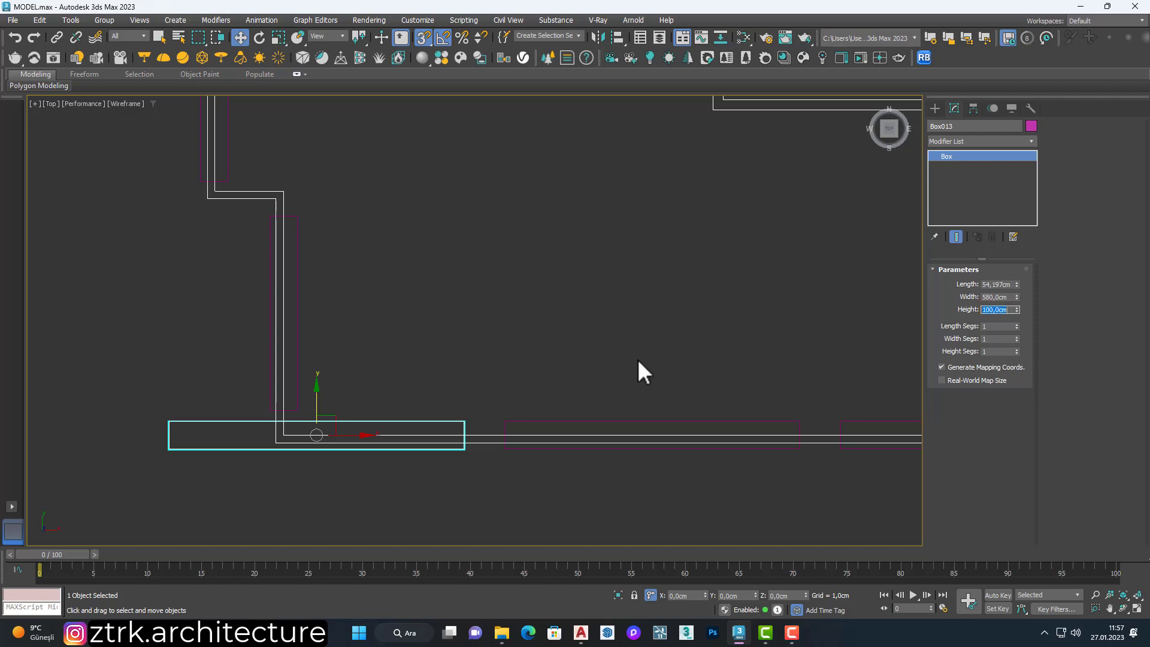
type("0")
key("Return")
Orbit to a 3D view and display the model as shaded faces with edges.
scroll(449, 365, "down", 3)
scroll(460, 353, "down", 3)
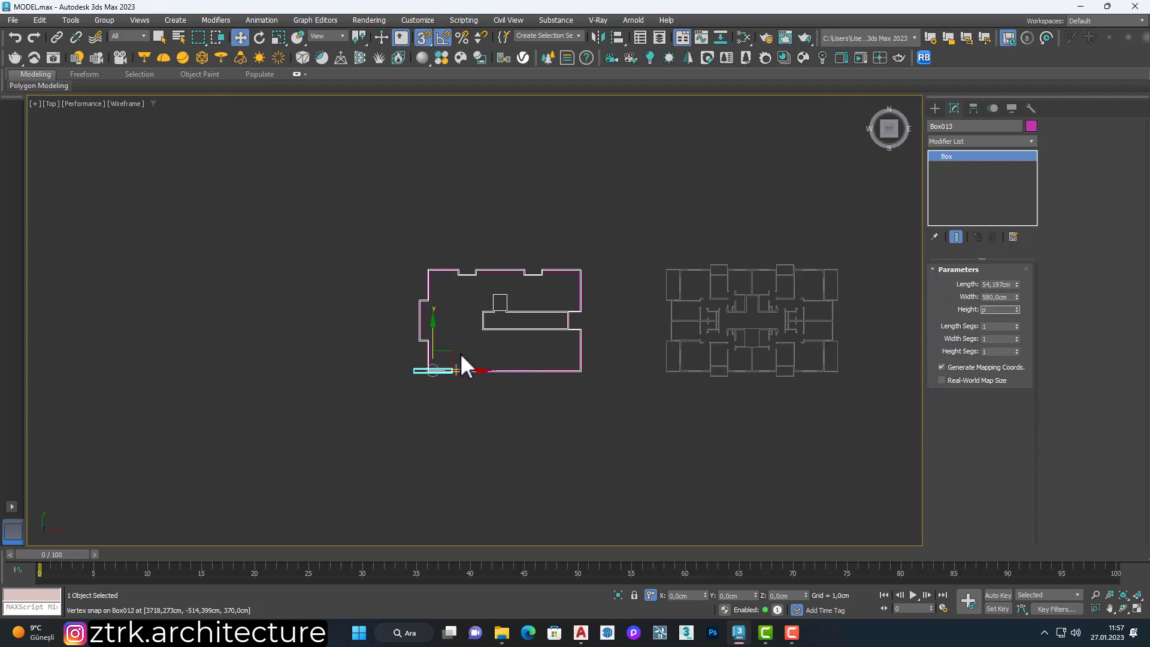
mouse_move(460, 354)
middle_mouse_down("alt")
mouse_move(467, 346)
mouse_move(487, 390)
middle_mouse_up("alt")
key("F3")
scroll(468, 346, "up", 3)
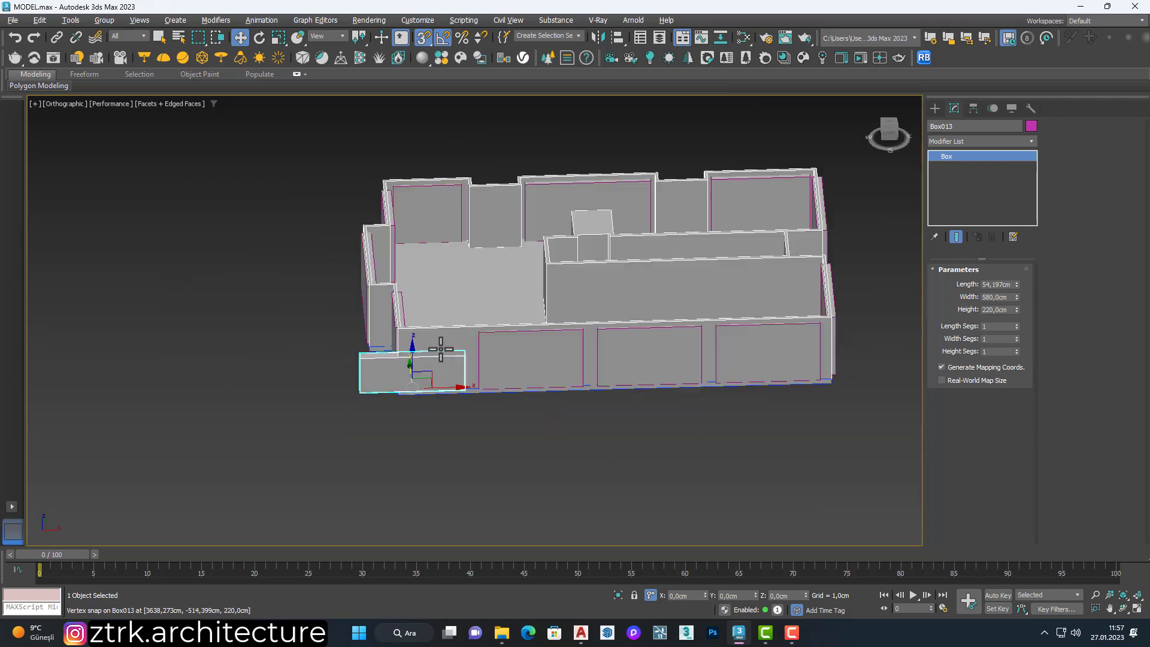
Select the left-end box and narrow it to 350 cm wide.
scroll(393, 347, "up", 5)
scroll(393, 347, "up", 2)
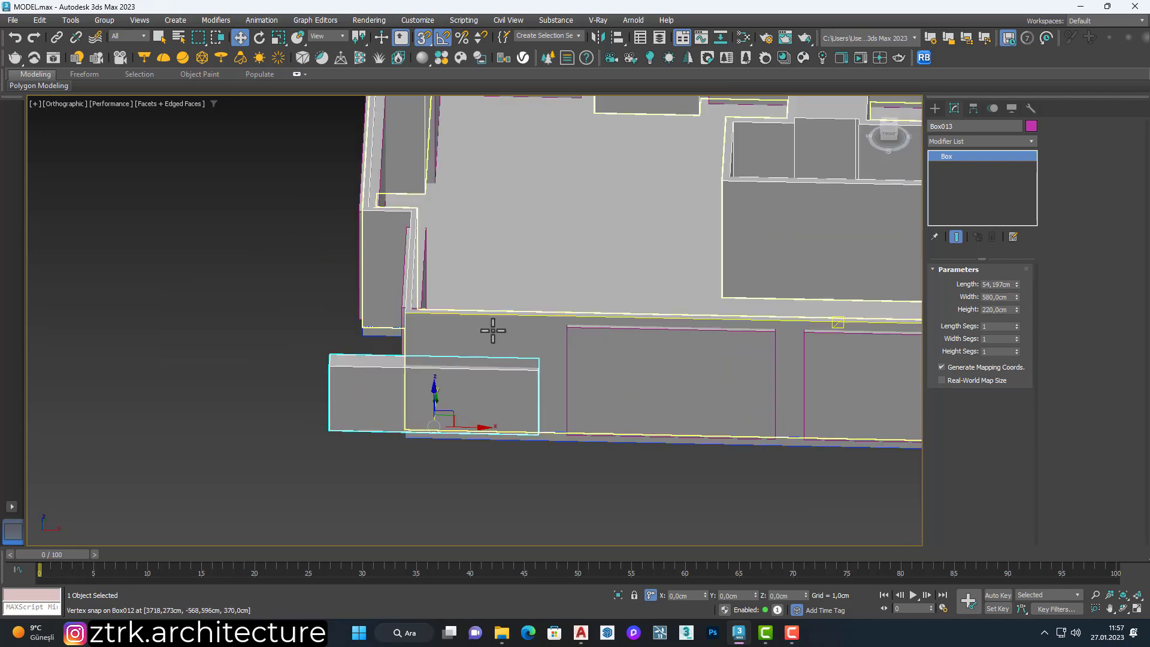
left_click(250, 477)
left_click(431, 407)
type("00")
key("Return")
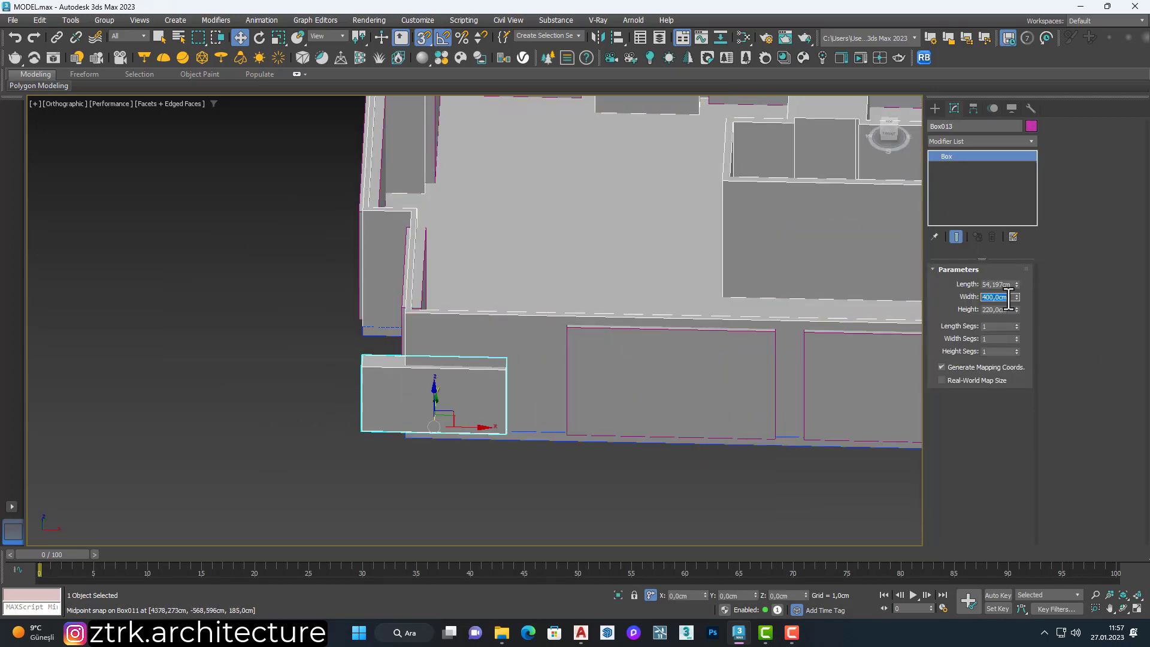
type("0")
key("Return")
In Top view, move Box013 right along the front wall.
left_click(621, 518)
key("t")
scroll(446, 415, "up", 3)
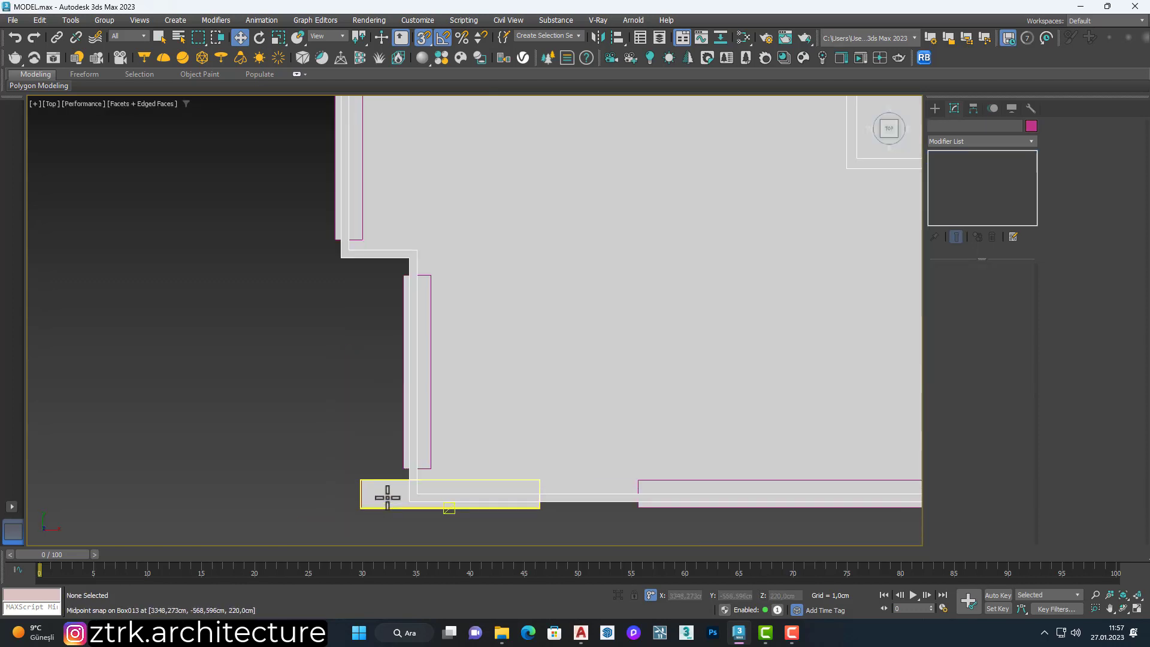
left_click(477, 487)
left_click_drag(477, 486, 438, 496)
middle_click_drag(534, 472, 428, 461)
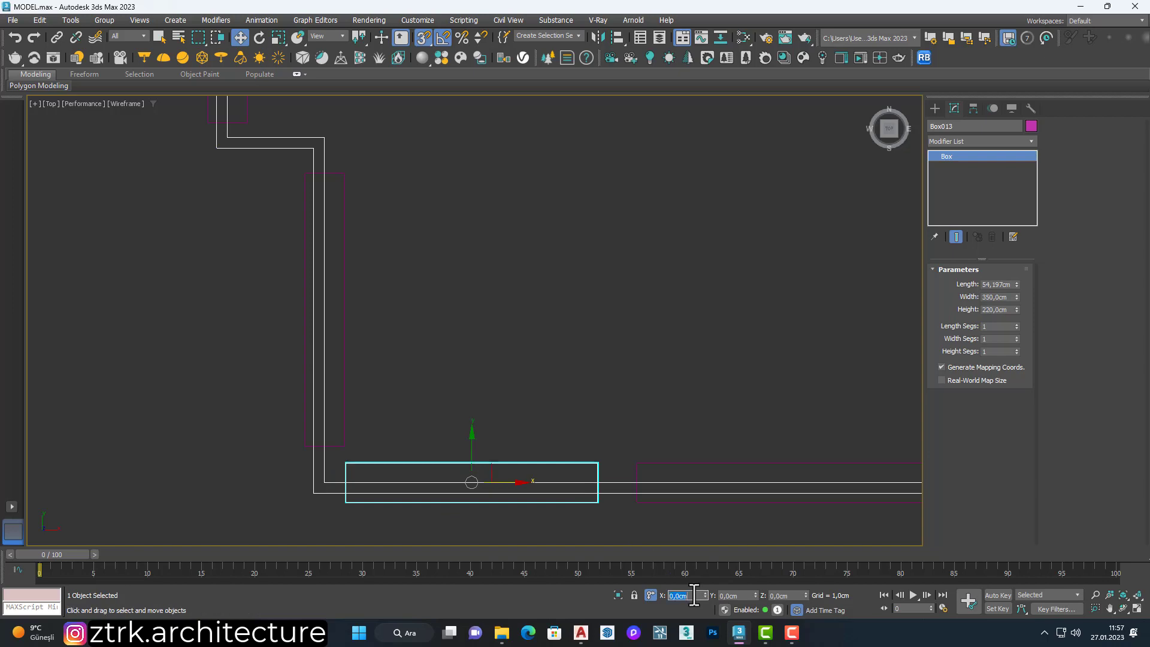
left_click(596, 372)
scroll(318, 328, "down", 3)
scroll(317, 404, "down", 3)
mouse_move(318, 328)
middle_mouse_down()
mouse_move(317, 404)
mouse_move(383, 356)
middle_mouse_up()
Back in perspective, set the left-end box height to 370 cm.
scroll(318, 404, "down", 3)
scroll(310, 391, "up", 3)
key("p")
middle_click_drag(503, 374, 378, 385, "alt")
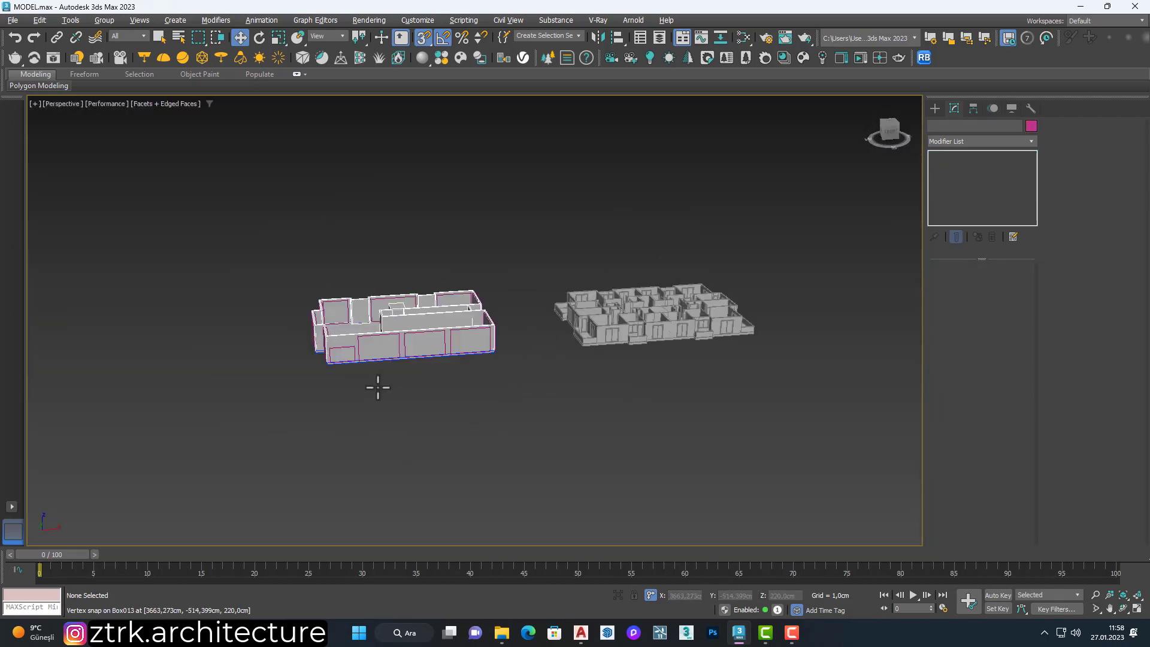
scroll(377, 385, "up", 5)
left_click(354, 372)
scroll(354, 372, "up", 2)
scroll(400, 378, "up", 2)
left_click(401, 378)
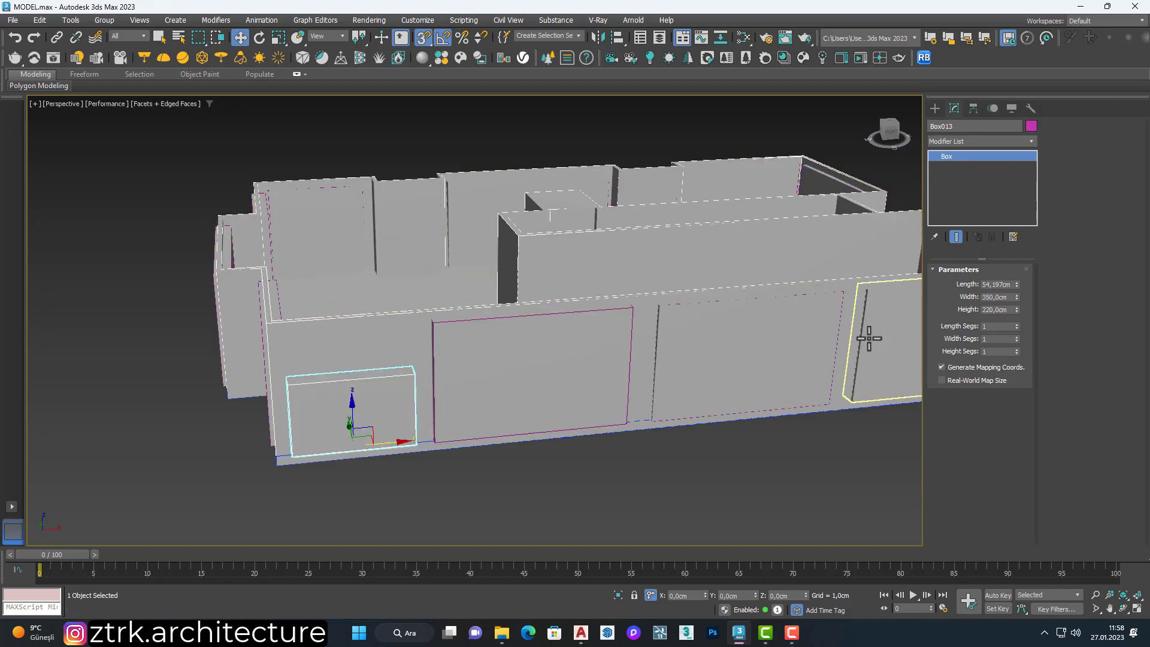
double_click(998, 310)
type("370")
key("Return")
Add an Edit Poly modifier to the left-end box.
key("ctrl+d")
scroll(554, 354, "down", 4)
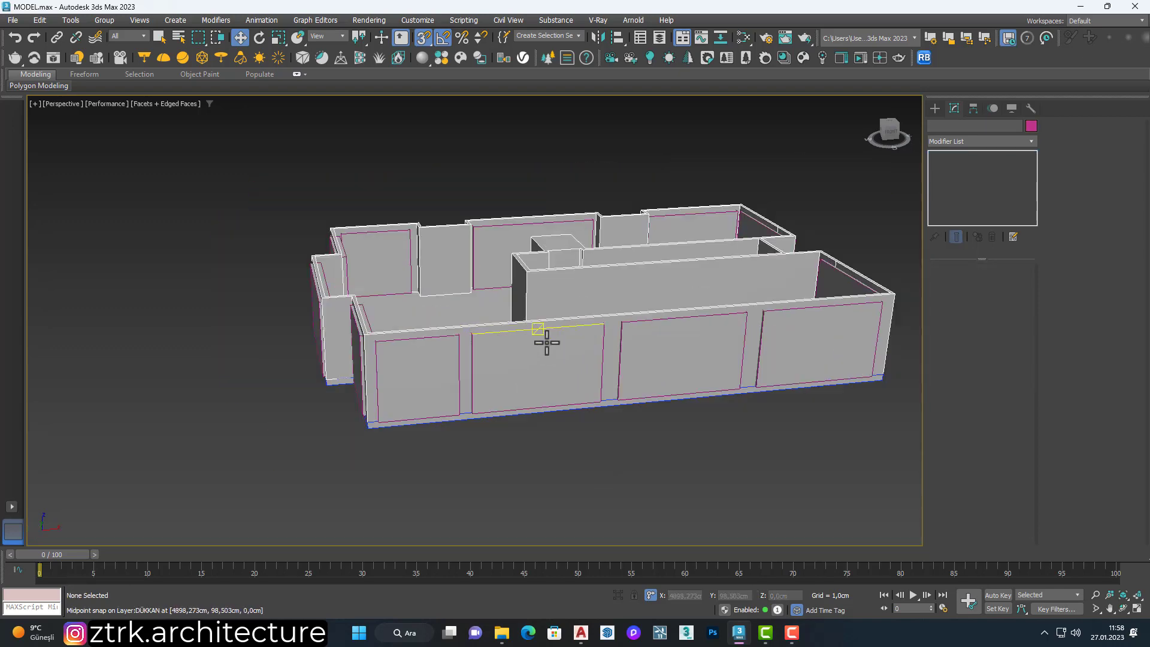
mouse_move(543, 336)
middle_mouse_down("alt")
mouse_move(600, 333)
mouse_move(479, 341)
mouse_move(612, 354)
mouse_move(457, 441)
middle_mouse_up("alt")
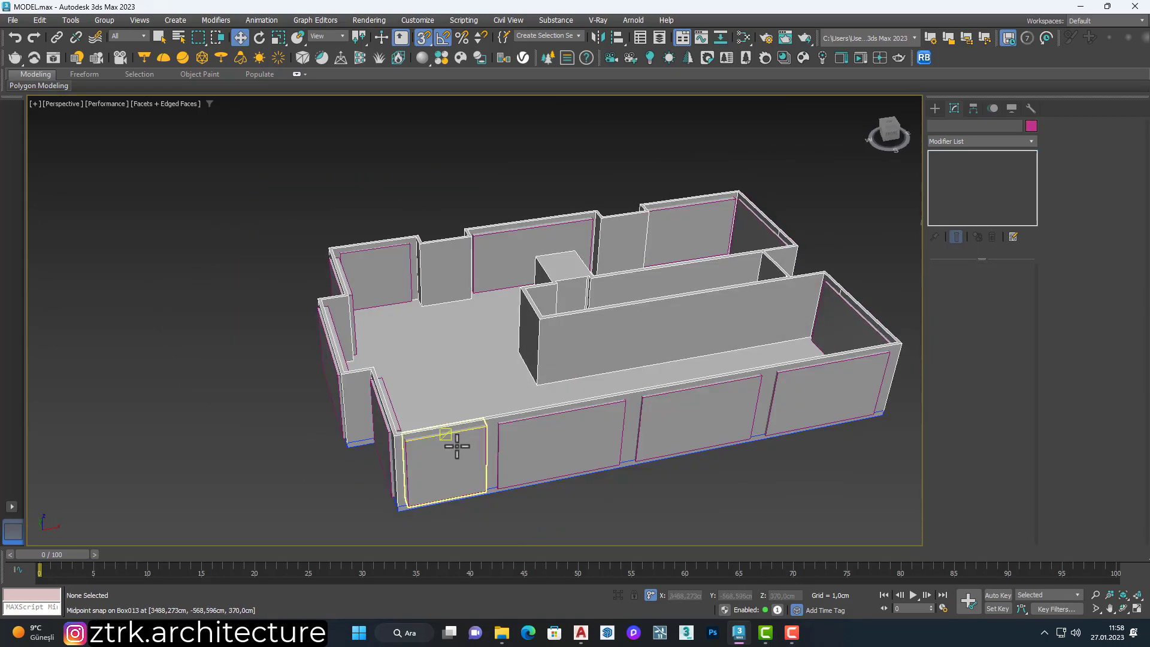
left_click(457, 442)
left_click(982, 141)
left_click(967, 167)
Attach the other opening boxes into the Edit Poly object.
left_click(1062, 215)
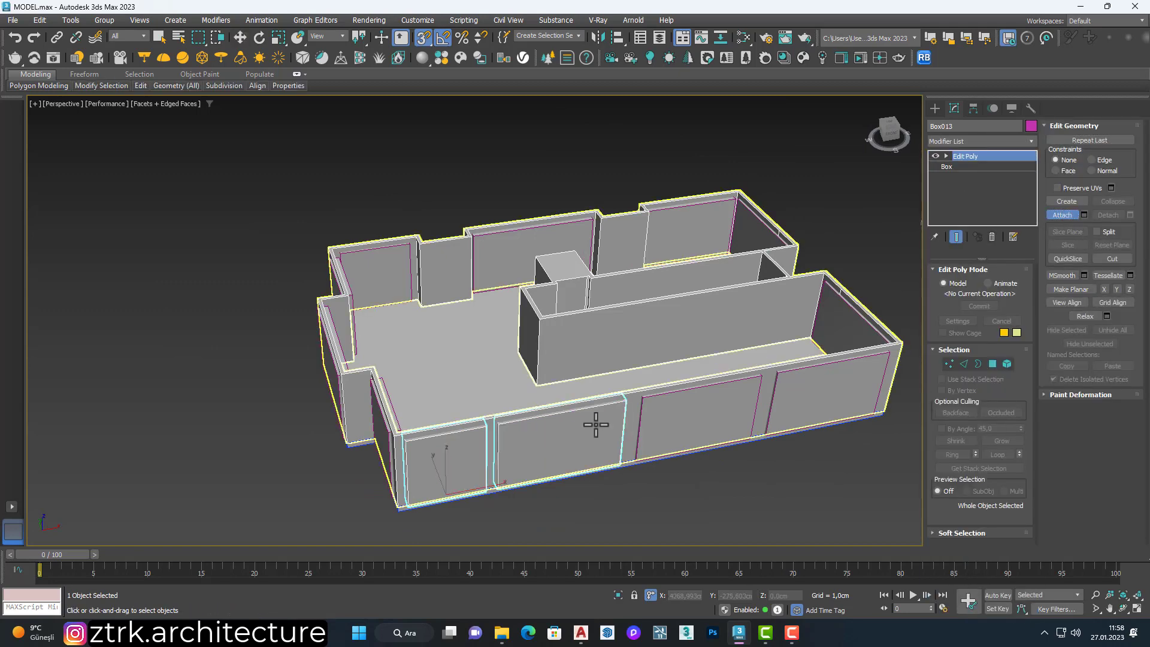
mouse_move(728, 399)
middle_mouse_down("alt")
mouse_move(821, 326)
mouse_move(536, 452)
mouse_move(621, 476)
middle_mouse_up("alt")
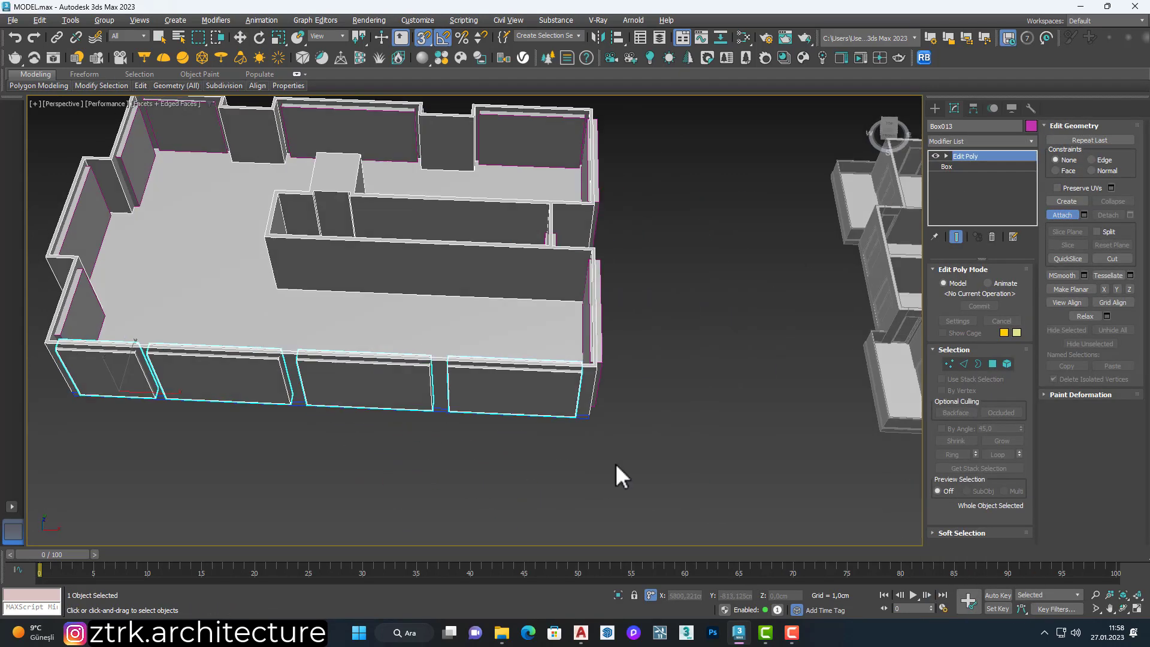
middle_click_drag(626, 351, 527, 461, "alt")
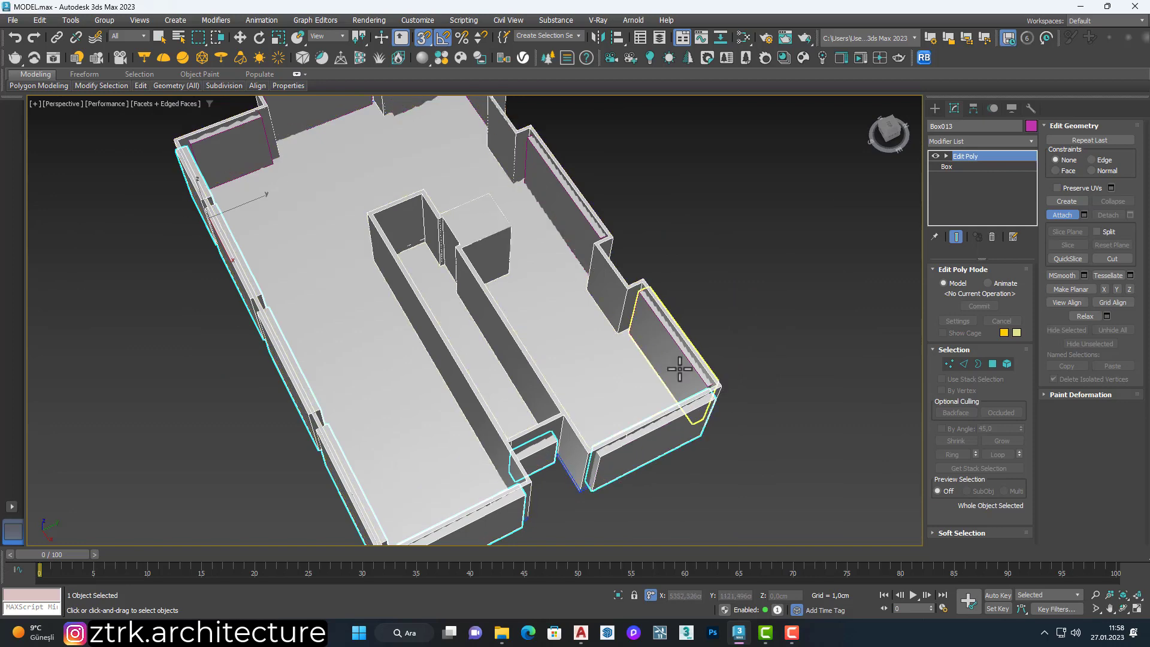
left_click(569, 229)
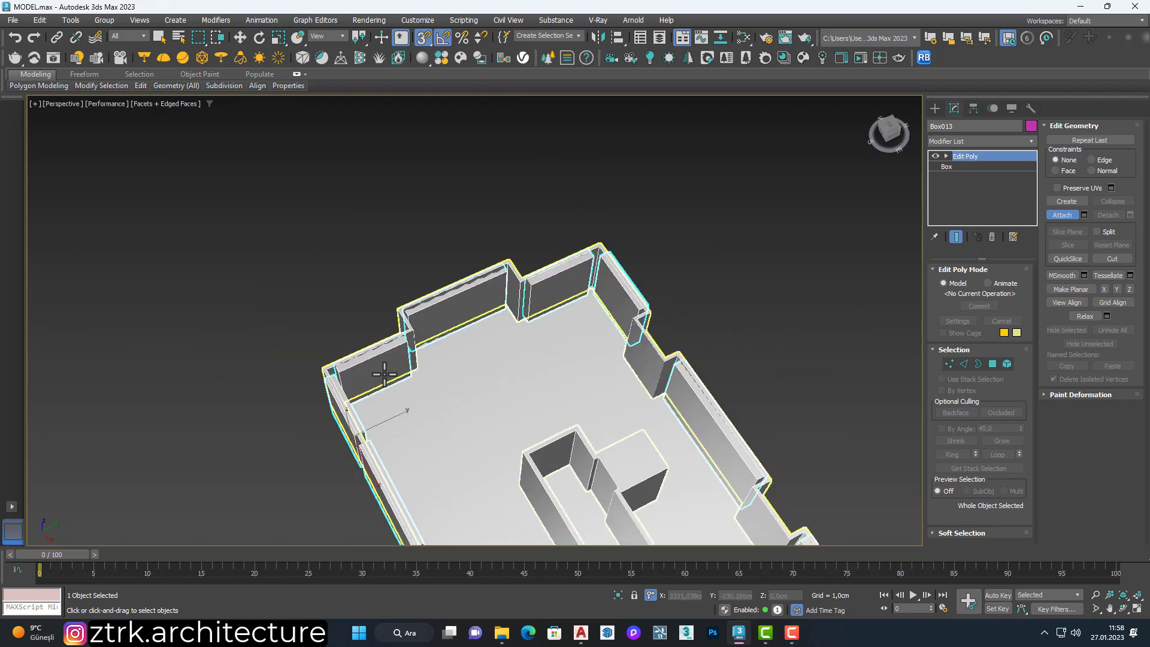
middle_click_drag(599, 359, 1096, 254, "alt")
Subtract the merged opening boxes from the shop walls with ProBoolean.
left_click(1062, 215)
left_click(934, 108)
left_click(981, 143)
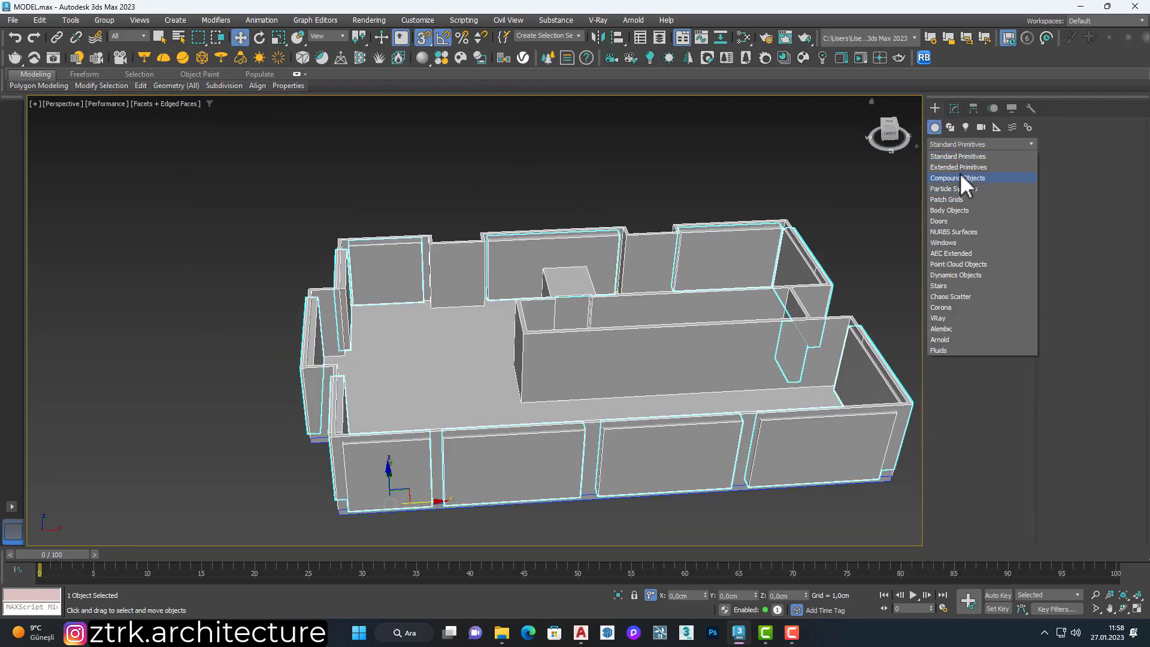
left_click(958, 173)
left_click(1013, 247)
left_click(763, 298)
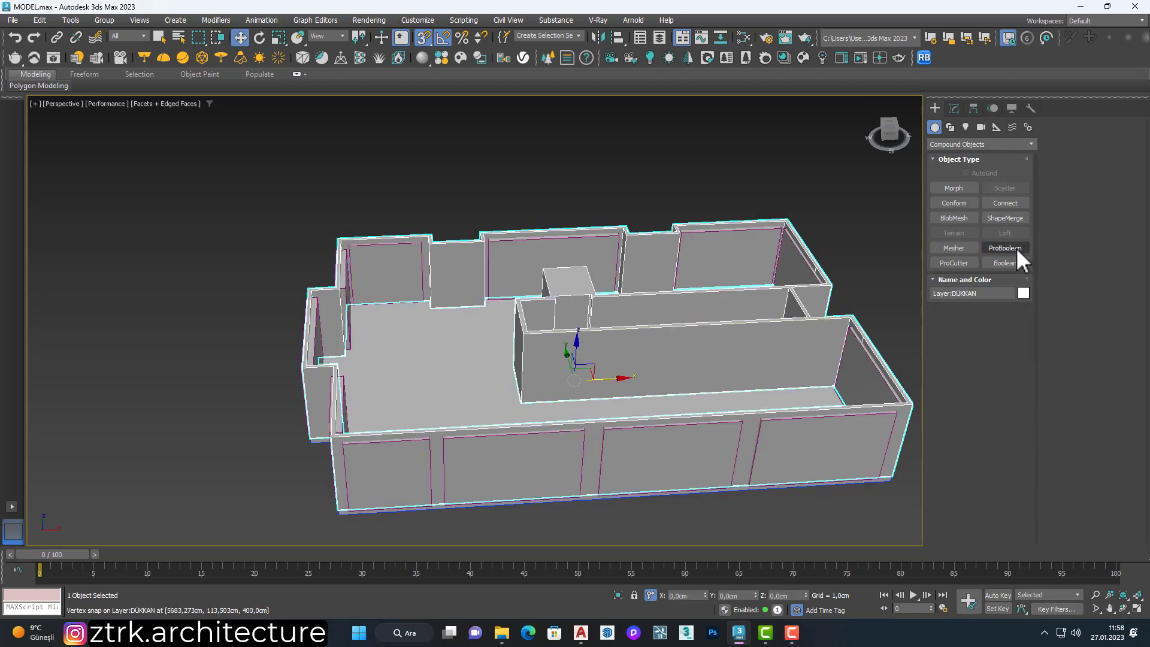
left_click(1017, 251)
left_click(701, 452)
Orbit around the shop to inspect the new wall openings.
key("w")
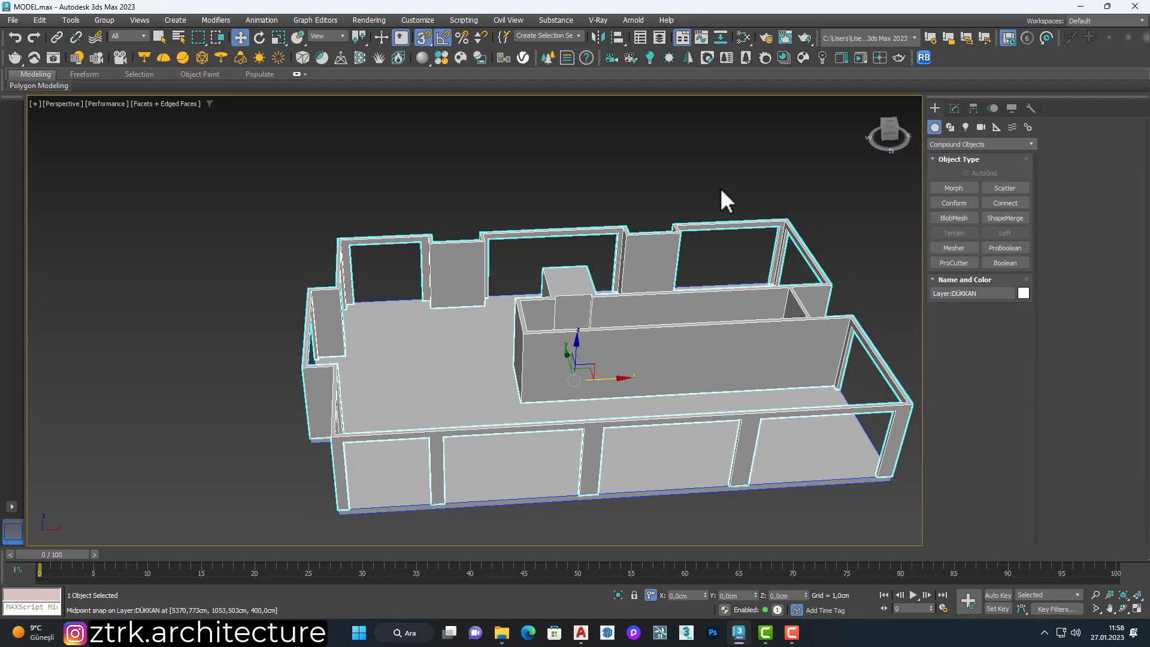
left_click(727, 198)
mouse_move(726, 197)
middle_mouse_down("alt")
mouse_move(770, 213)
mouse_move(652, 240)
mouse_move(585, 347)
middle_mouse_up("alt")
scroll(590, 321, "up", 3)
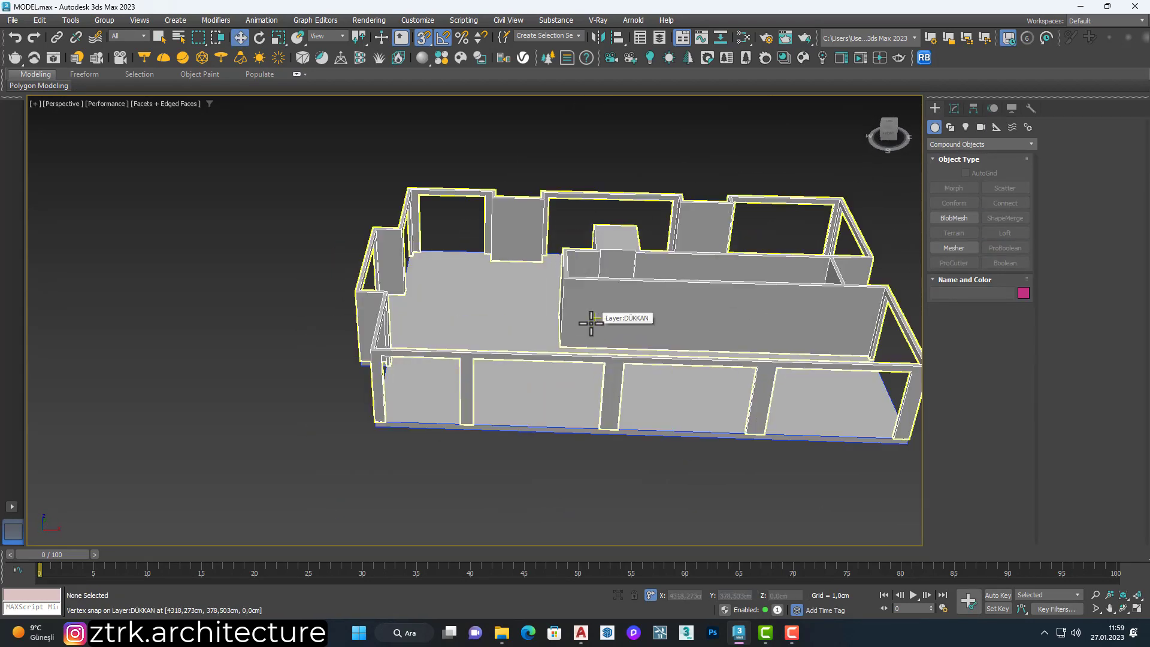
middle_click_drag(626, 462, 624, 428, "alt")
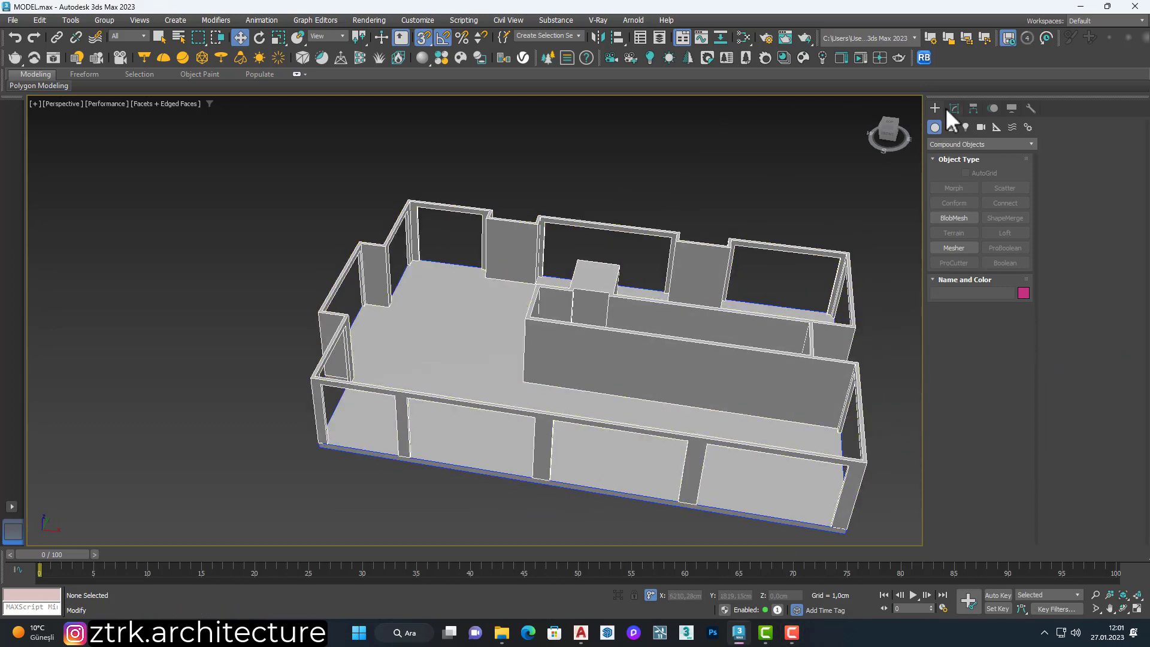
Draw a 370 cm high fixed window across the storefront opening, divided into 4×2 panels.
left_click(982, 144)
left_click(946, 242)
left_click(954, 203)
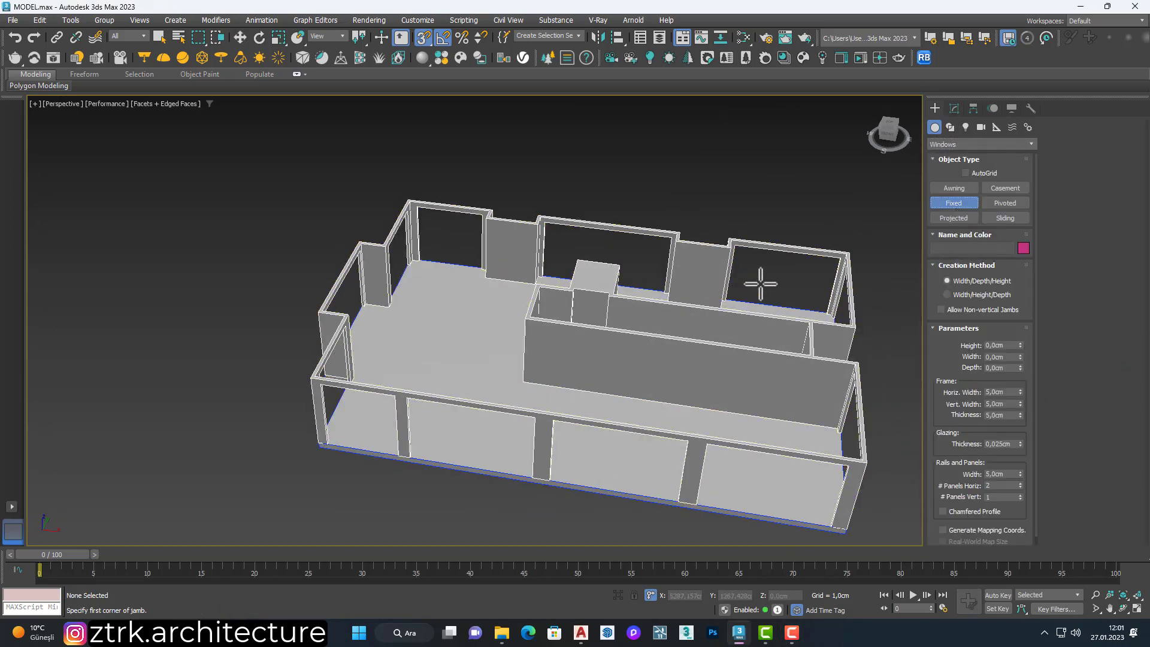
scroll(415, 464, "up", 4)
left_click_drag(415, 464, 689, 515)
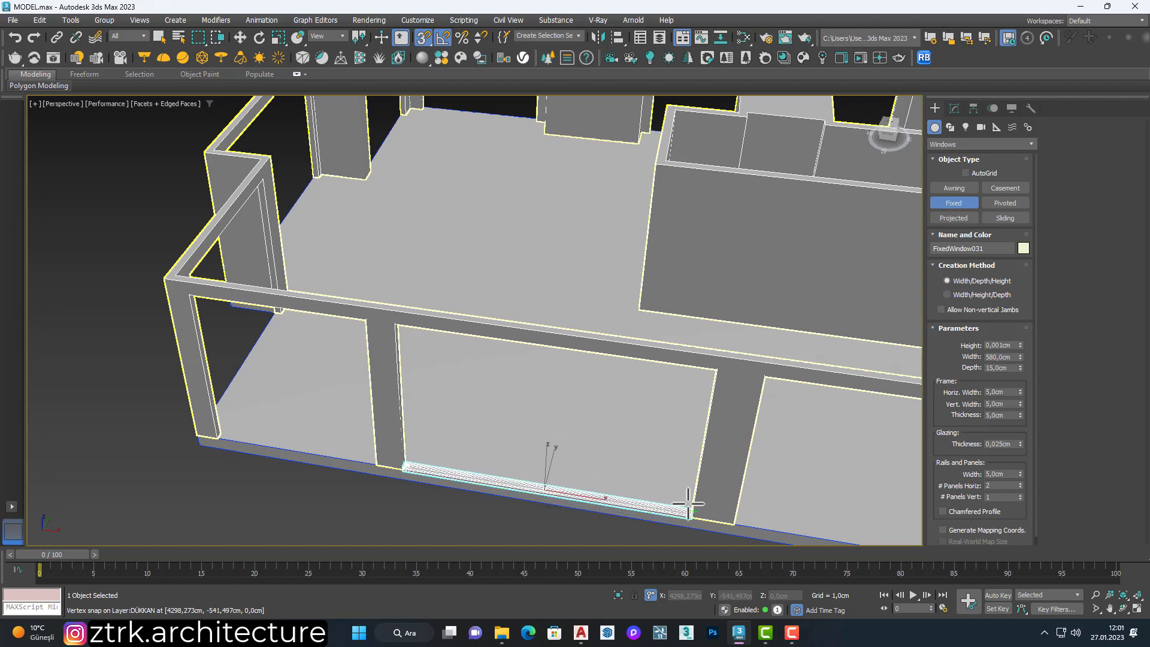
left_click(688, 515)
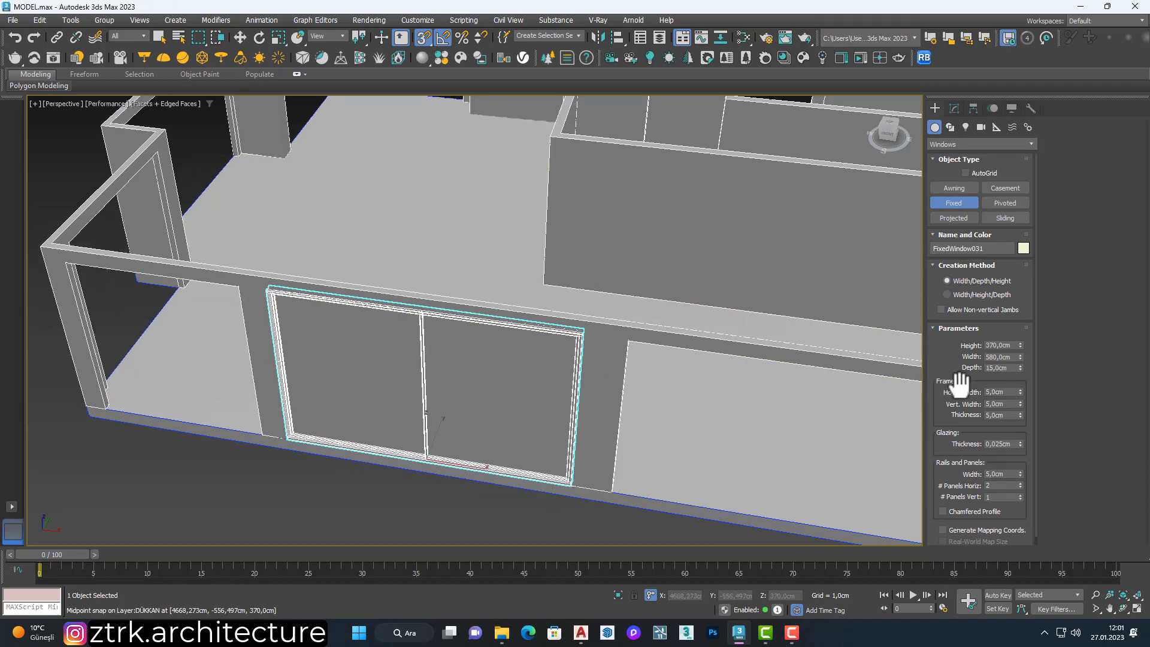
left_click(1021, 483)
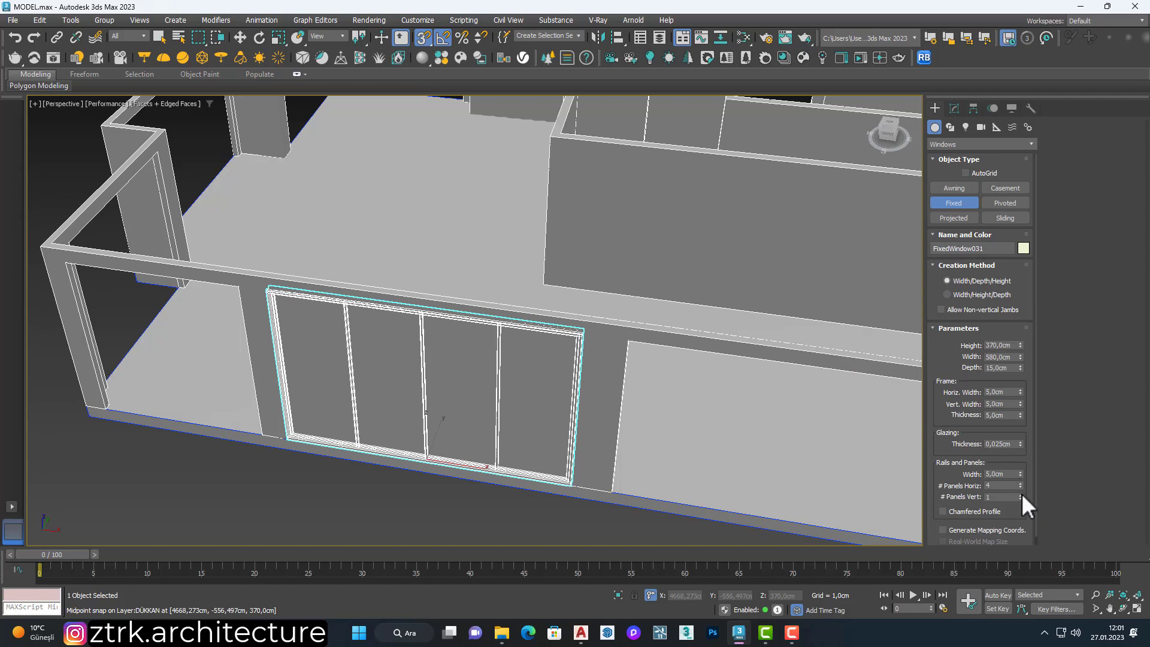
left_click(1021, 495)
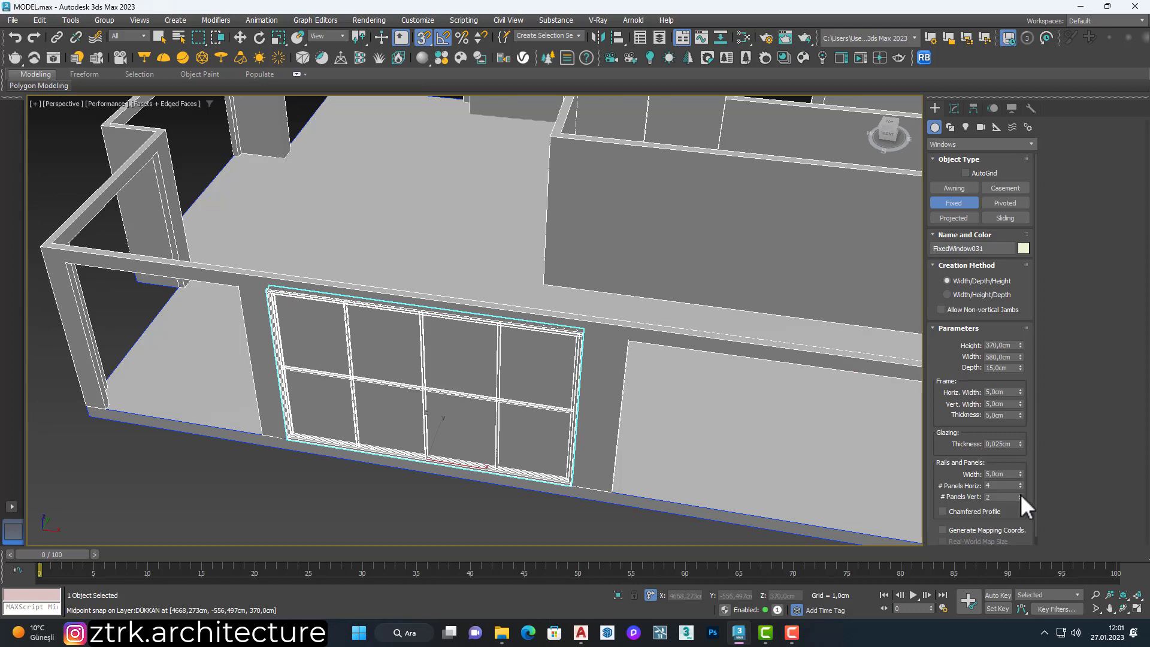
Change the fixed window's depth from 15 cm to 7 cm.
double_click(999, 367)
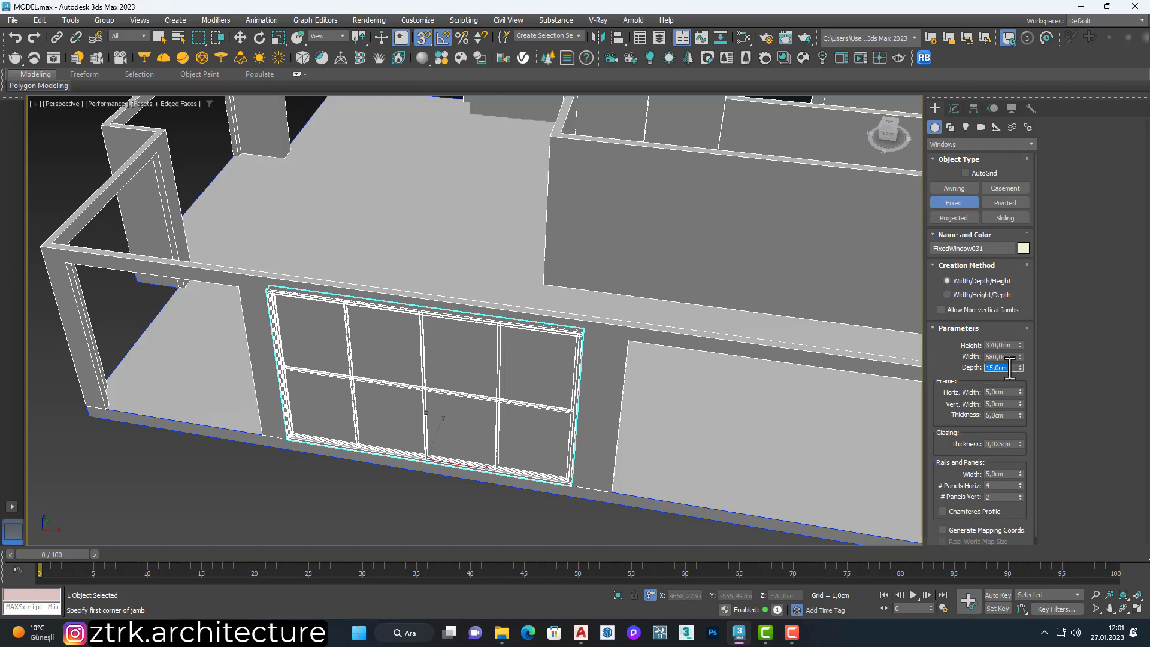
type("7")
key("Return")
scroll(359, 367, "up", 5)
scroll(359, 367, "down", 7)
scroll(359, 367, "up", 8)
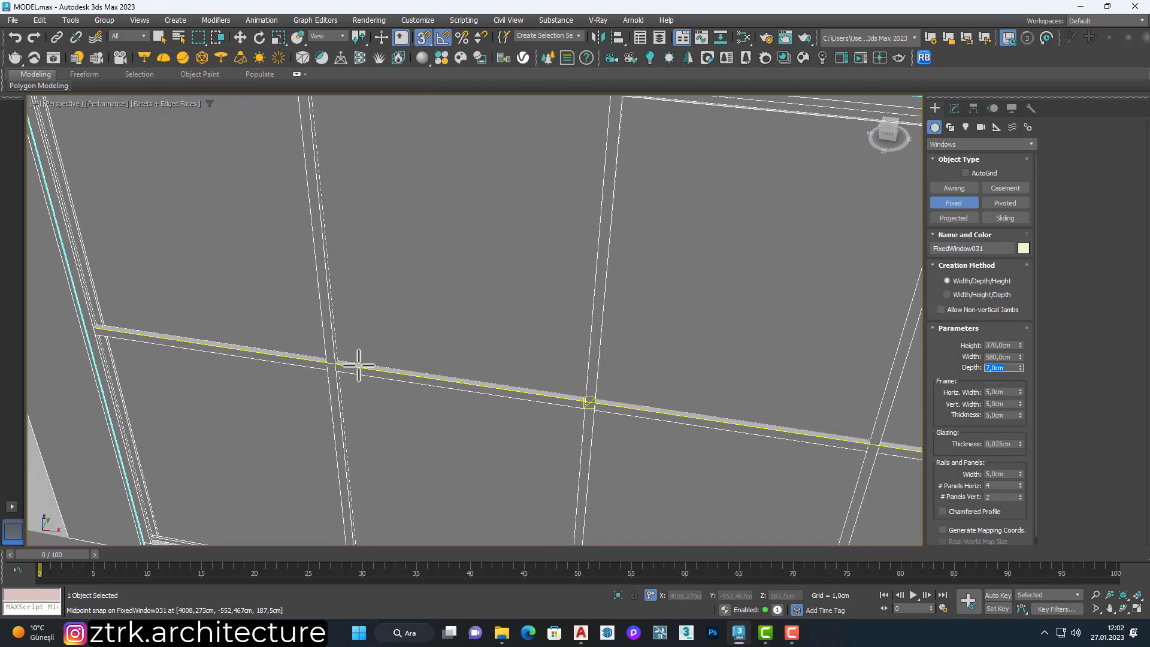
scroll(358, 364, "down", 6)
Add an Edit Poly modifier to the storefront window.
left_click(954, 109)
left_click(960, 142)
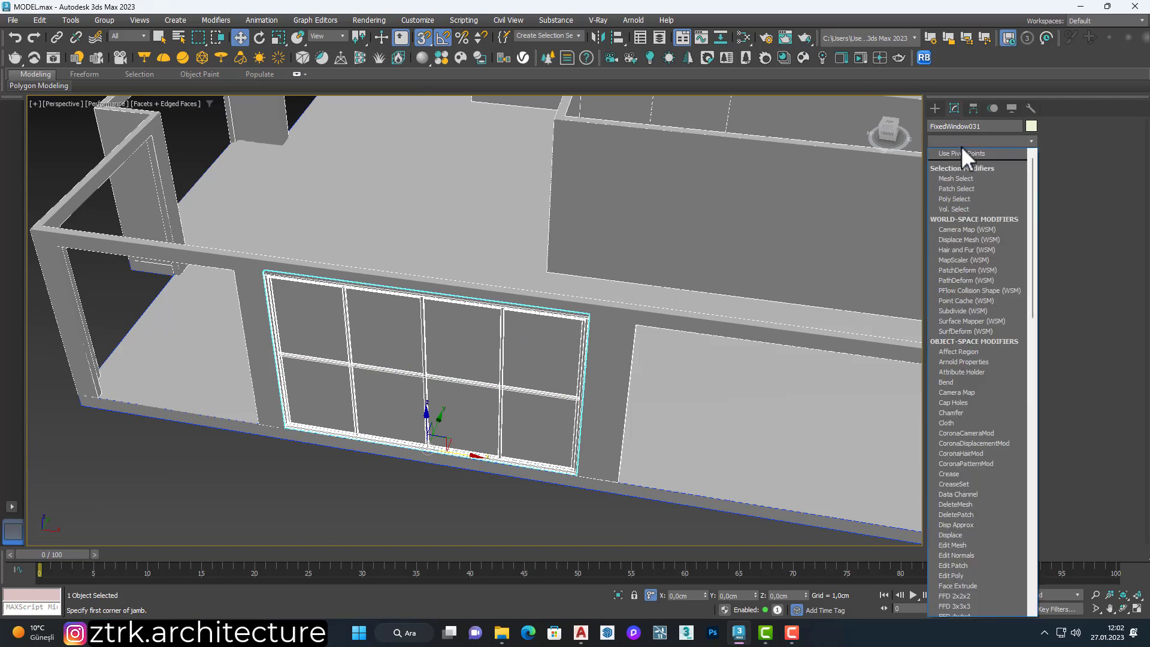
key("e")
left_click(965, 184)
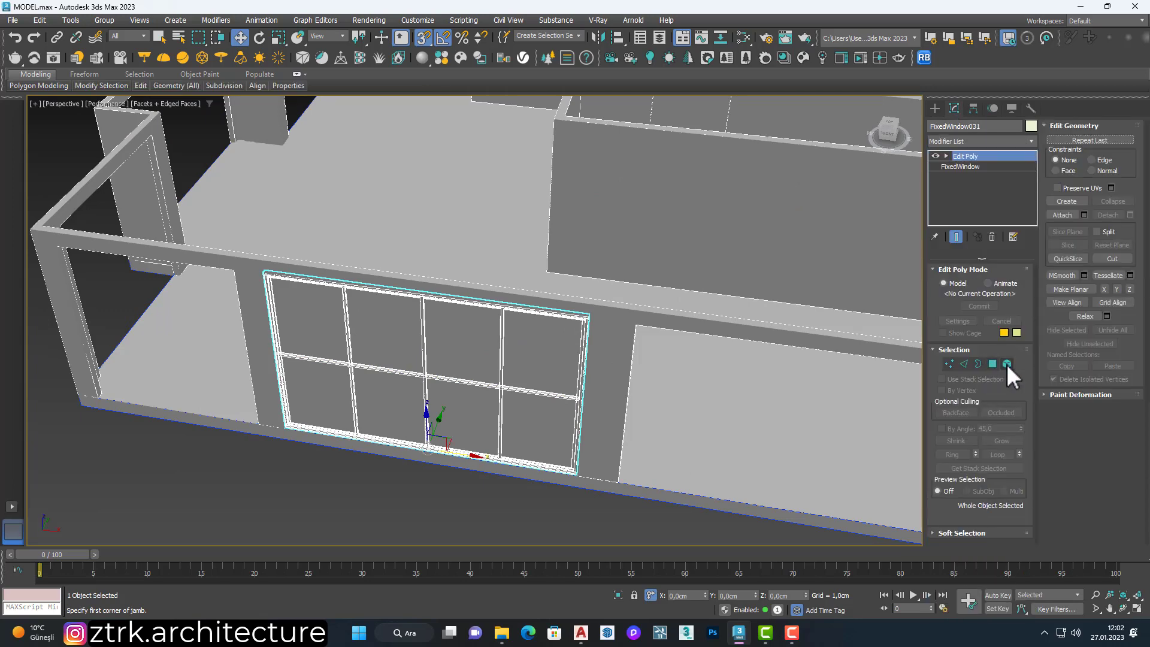
Select the vertices at the right end of the window's middle horizontal bar.
left_click(1007, 363)
left_click(534, 393)
scroll(534, 392, "up", 2)
left_click(949, 363)
left_click_drag(707, 413, 686, 386)
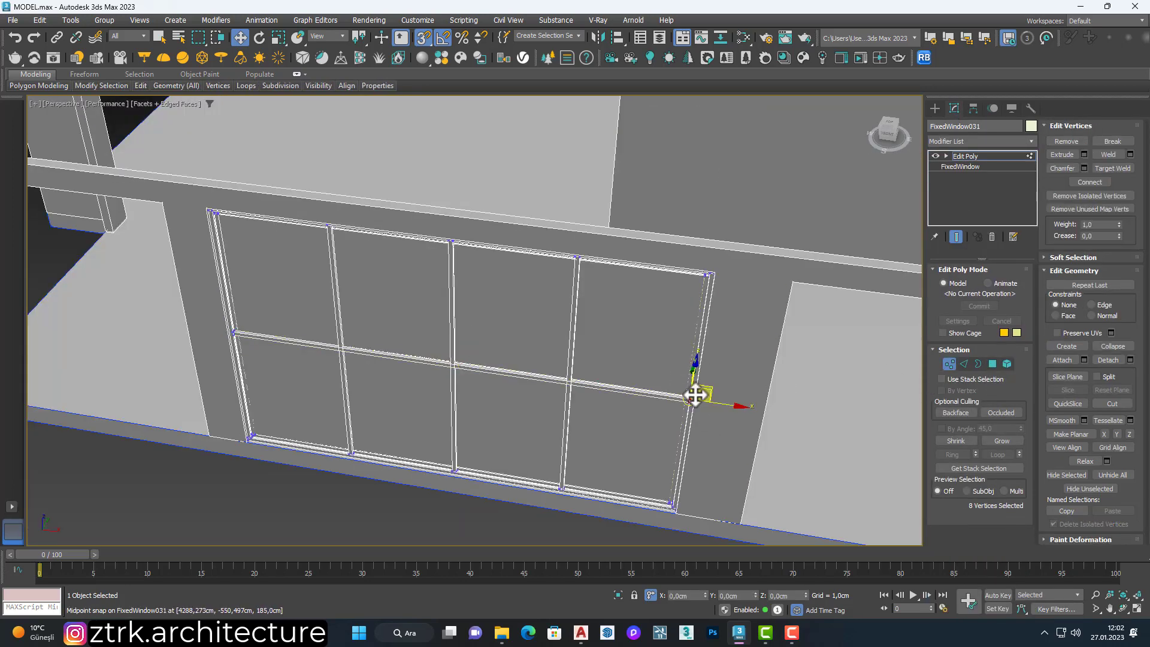
scroll(477, 400, "down", 5)
Switch to a wireframe Top view framed on the window's edge.
key("t")
key("F3")
scroll(440, 418, "up", 3)
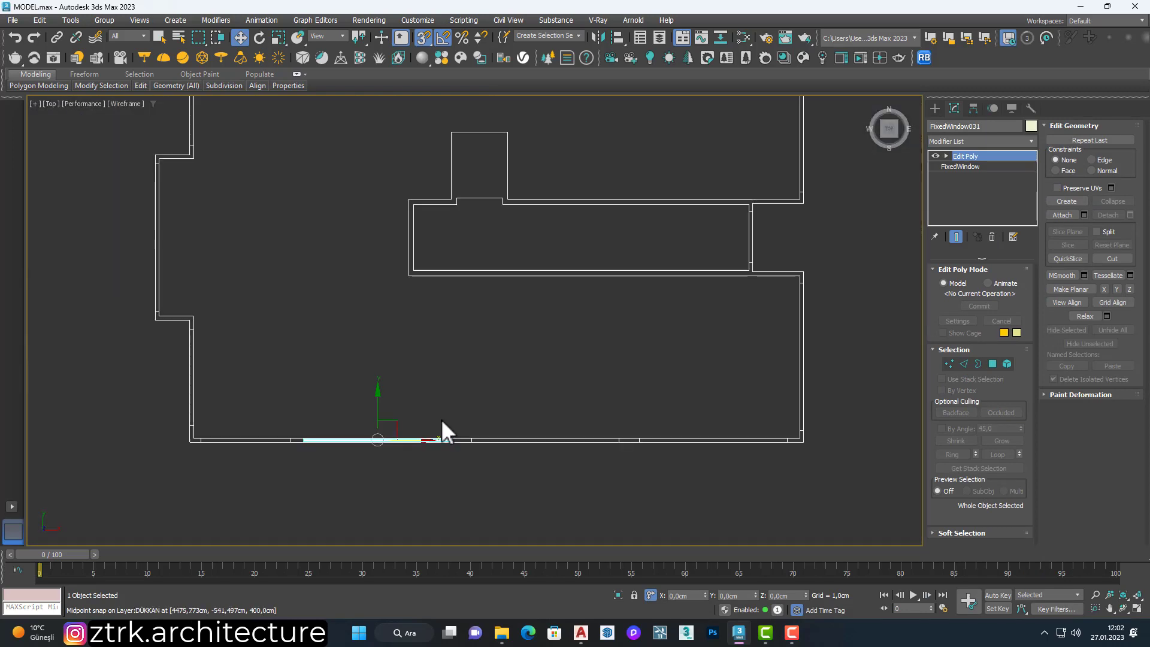
scroll(437, 444, "up", 3)
left_click(432, 465)
left_click(380, 437)
left_click(455, 479)
middle_click_drag(461, 461, 461, 486)
Draw a temporary reference box across the window in plan, then cancel it.
left_click(935, 109)
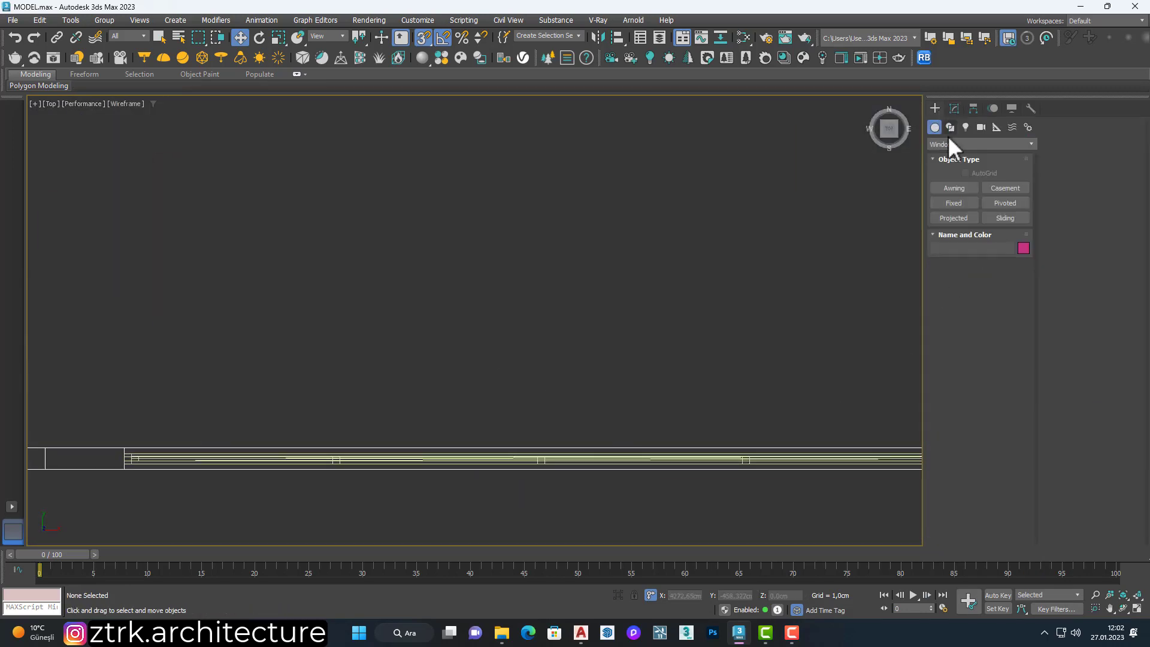
left_click(950, 143)
left_click(954, 188)
left_click_drag(332, 461, 741, 464)
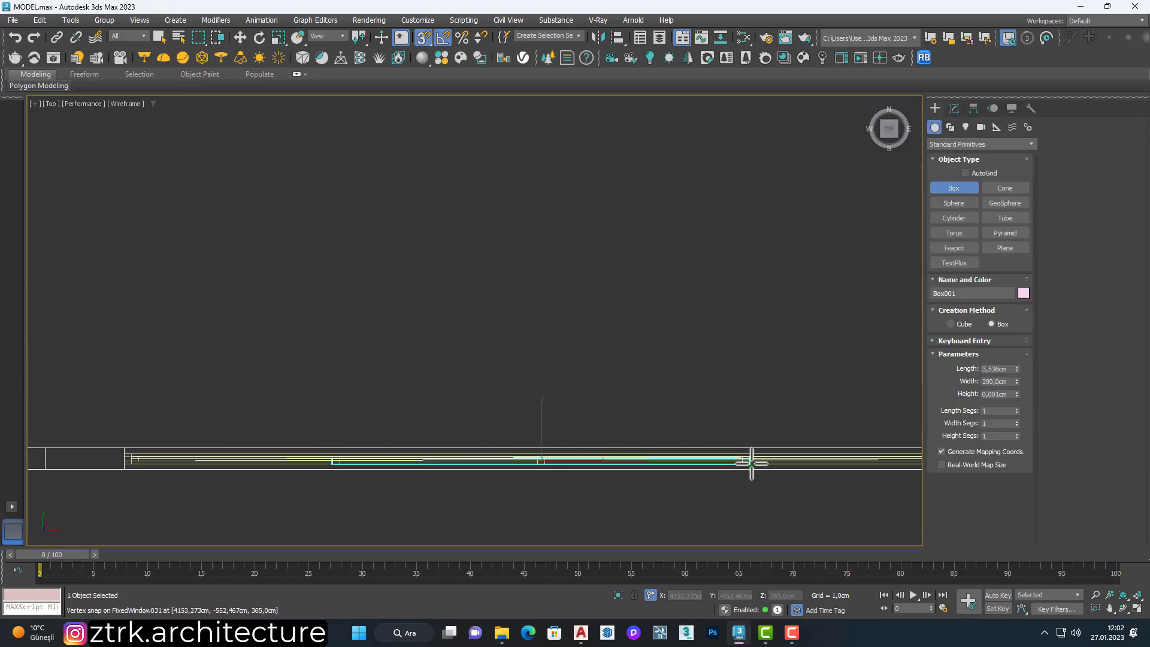
right_click(695, 422)
Offset the selected bar vertices -10 cm in X, then return to a perspective view.
left_click(954, 109)
left_click(764, 462)
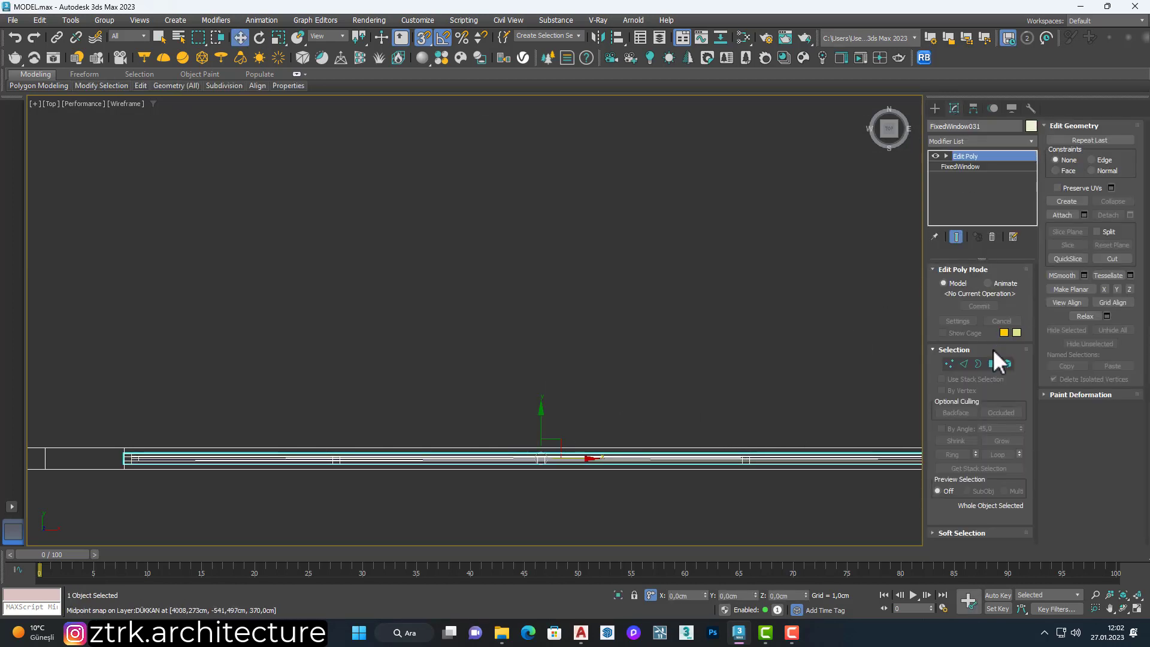
left_click(950, 363)
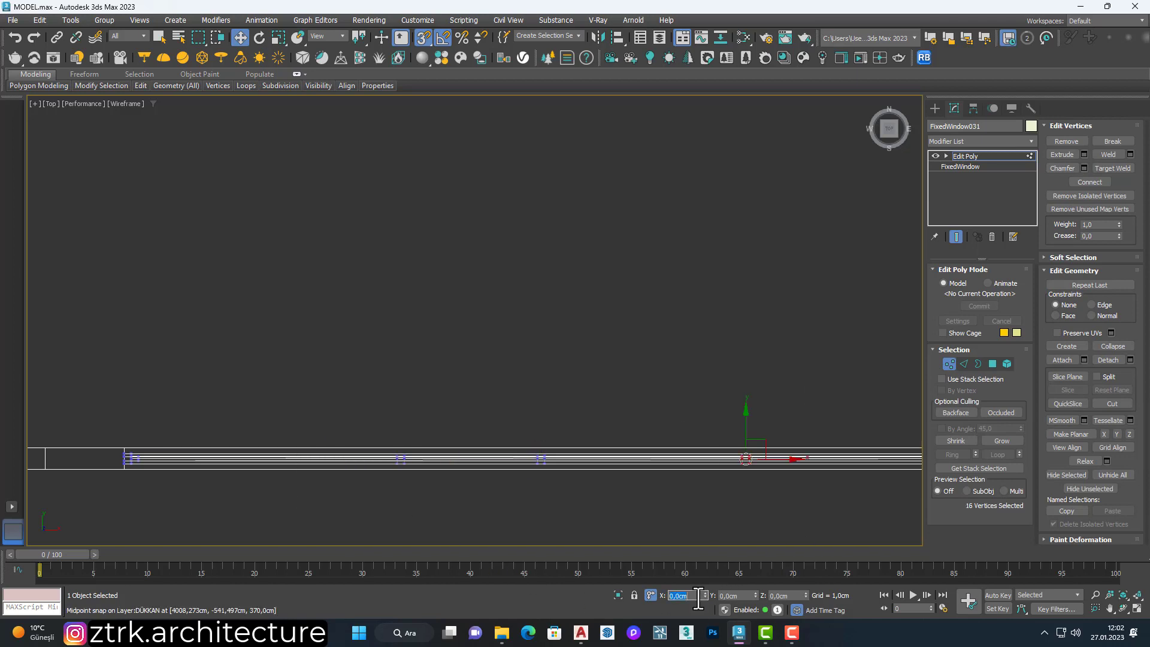
type("-10")
key("Return")
left_click(602, 416)
scroll(586, 405, "down", 3)
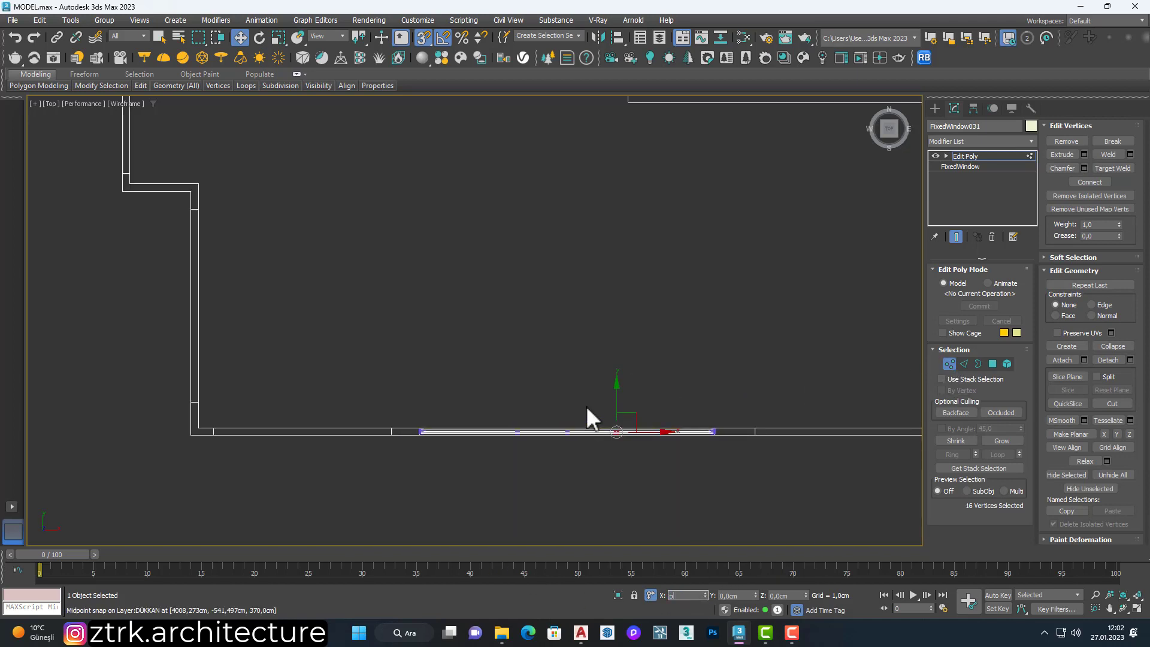
key("p")
middle_click_drag(596, 396, 605, 404, "alt")
Snap-move the selected mullion vertices to new positions along the window bars.
scroll(617, 408, "up", 3)
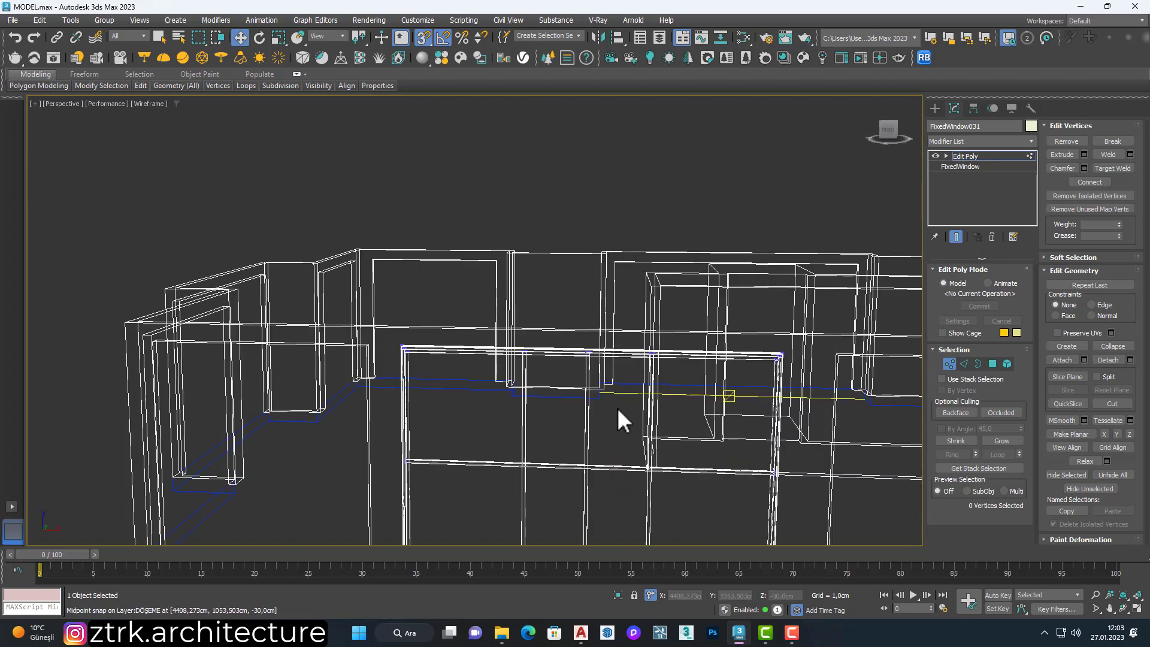
left_click_drag(650, 364, 627, 363)
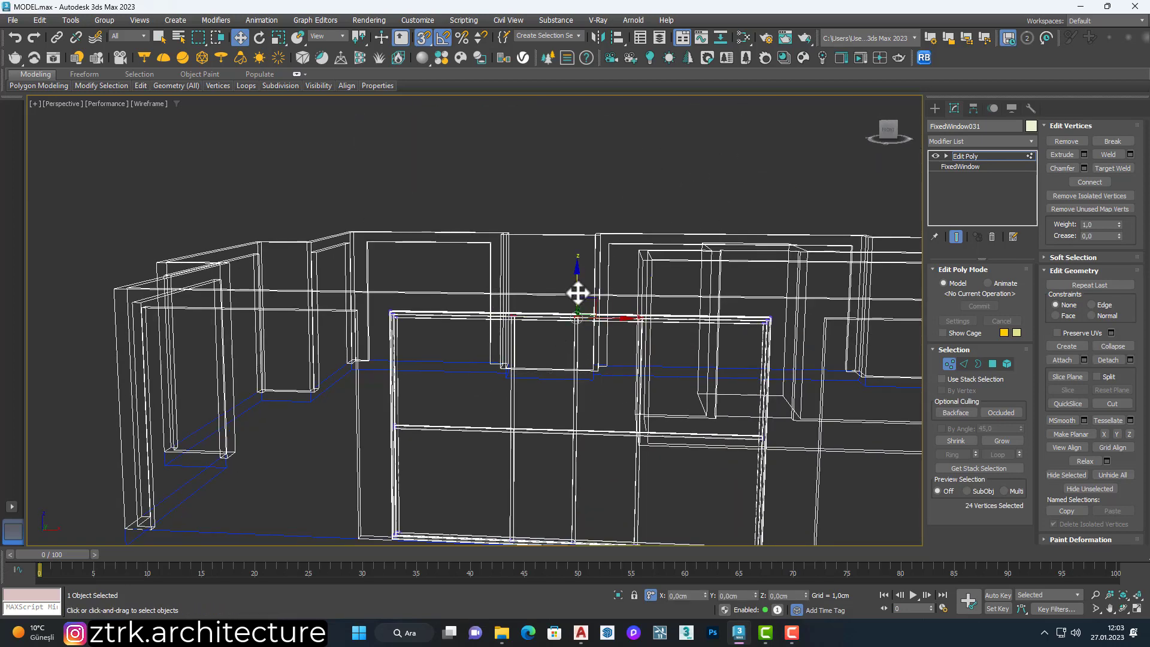
scroll(657, 442, "up", 3)
mouse_move(657, 442)
left_mouse_down()
mouse_move(788, 470)
mouse_move(571, 475)
mouse_move(578, 419)
left_mouse_up()
scroll(778, 439, "up", 3)
scroll(578, 419, "up", 2)
scroll(367, 429, "down", 3)
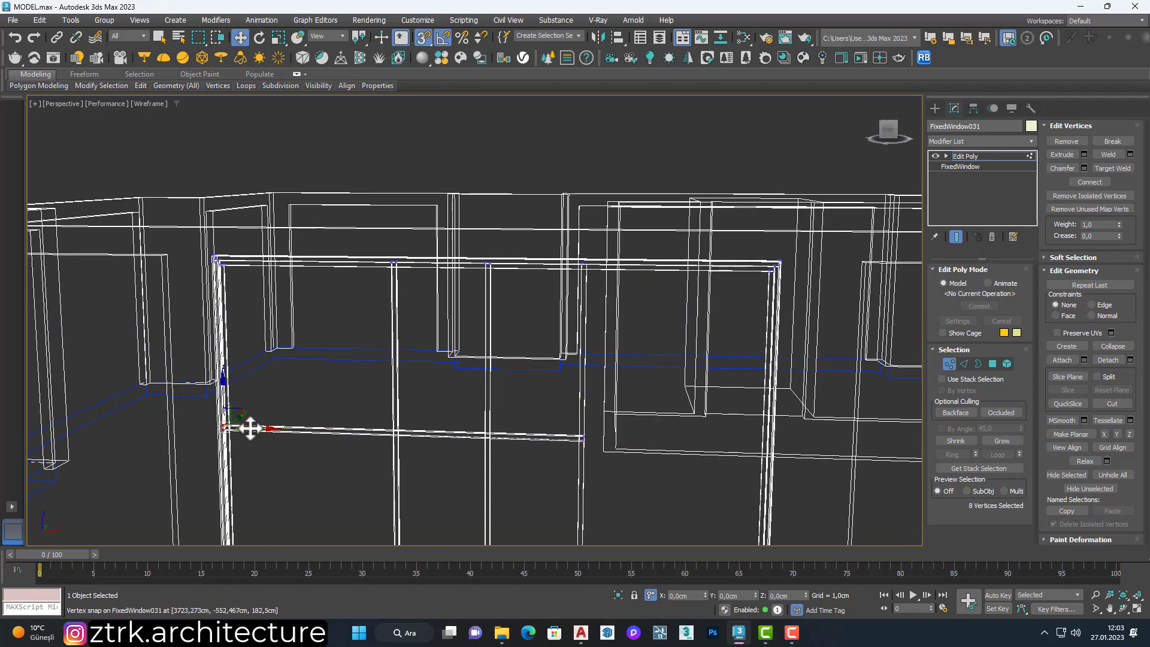
left_click_drag(249, 423, 406, 433)
scroll(442, 343, "down", 1)
scroll(414, 292, "down", 2)
scroll(418, 412, "up", 2)
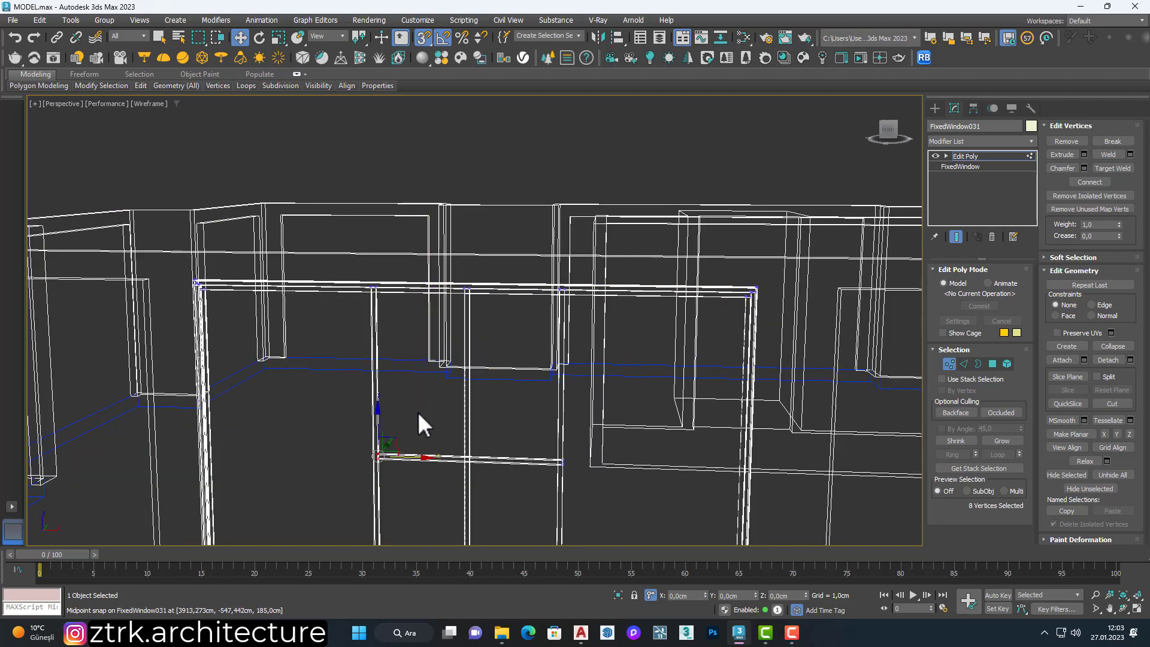
scroll(429, 337, "down", 2)
Draw a temporary reference box against the window bar, then cancel it.
left_click(950, 364)
left_click(935, 108)
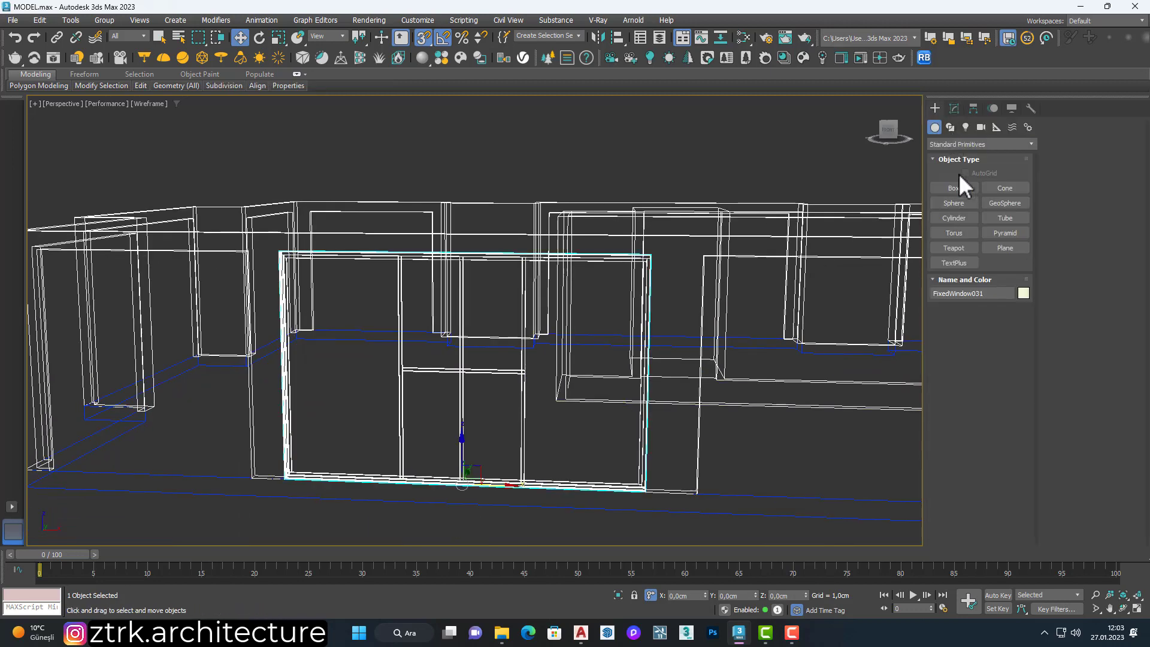
left_click(954, 189)
mouse_move(462, 477)
left_mouse_down()
mouse_move(463, 416)
mouse_move(524, 479)
left_mouse_up()
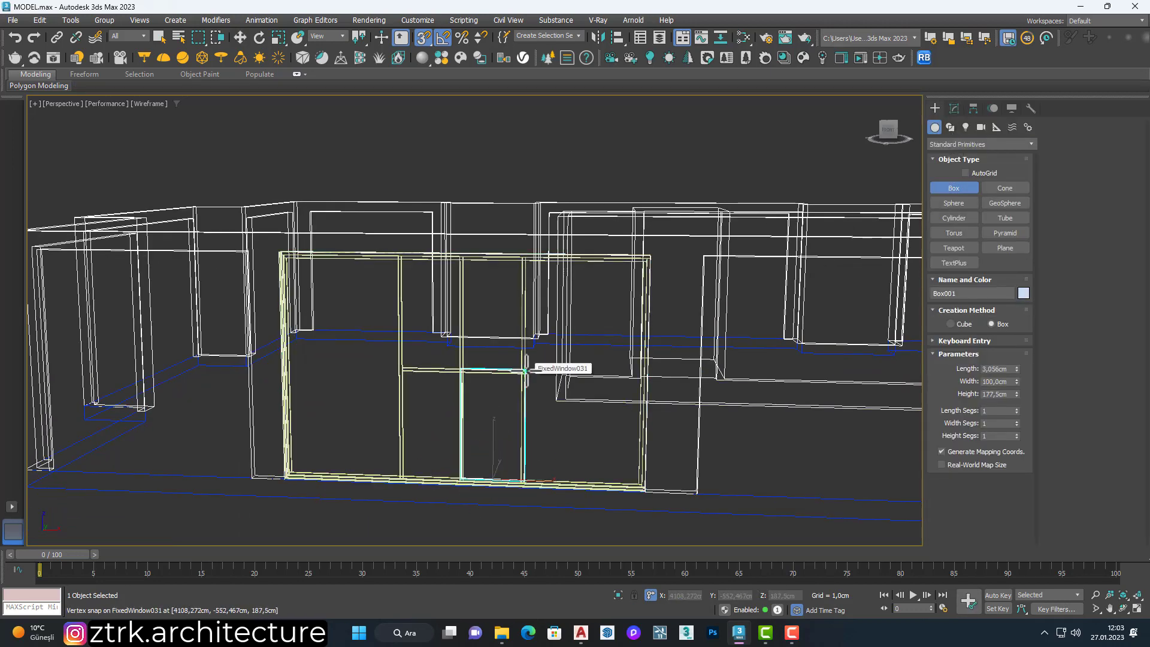
right_click(525, 370)
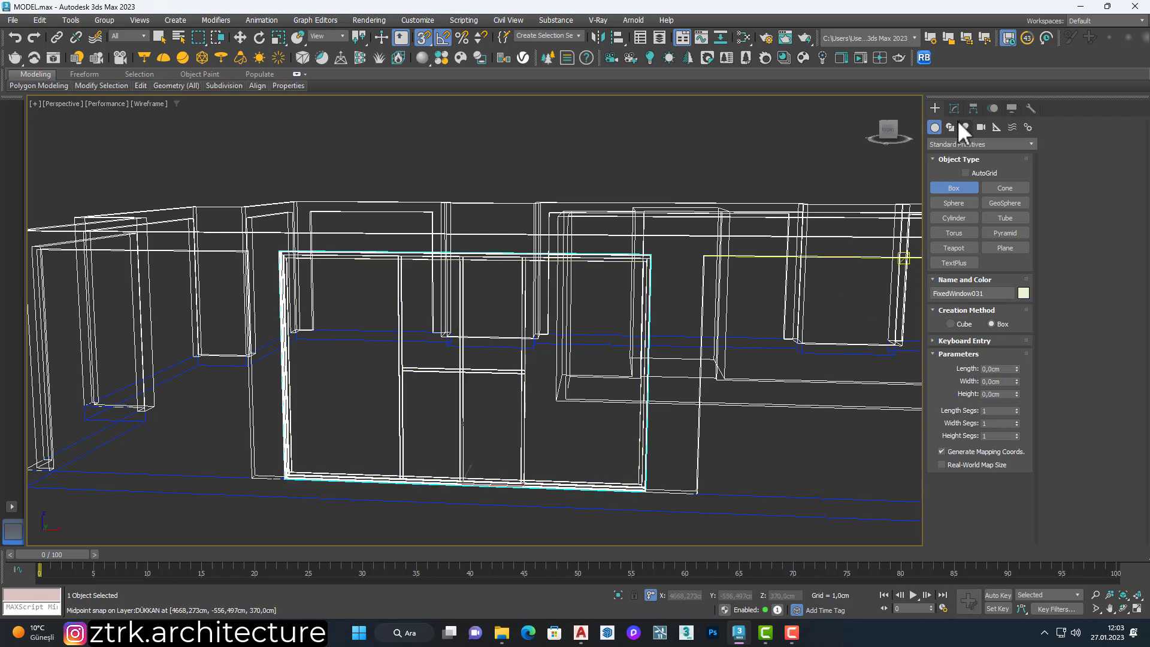
Raise the transom bar's vertices 40 cm in Z.
left_click(954, 109)
left_click(949, 363)
left_click_drag(359, 350, 527, 389)
type("w")
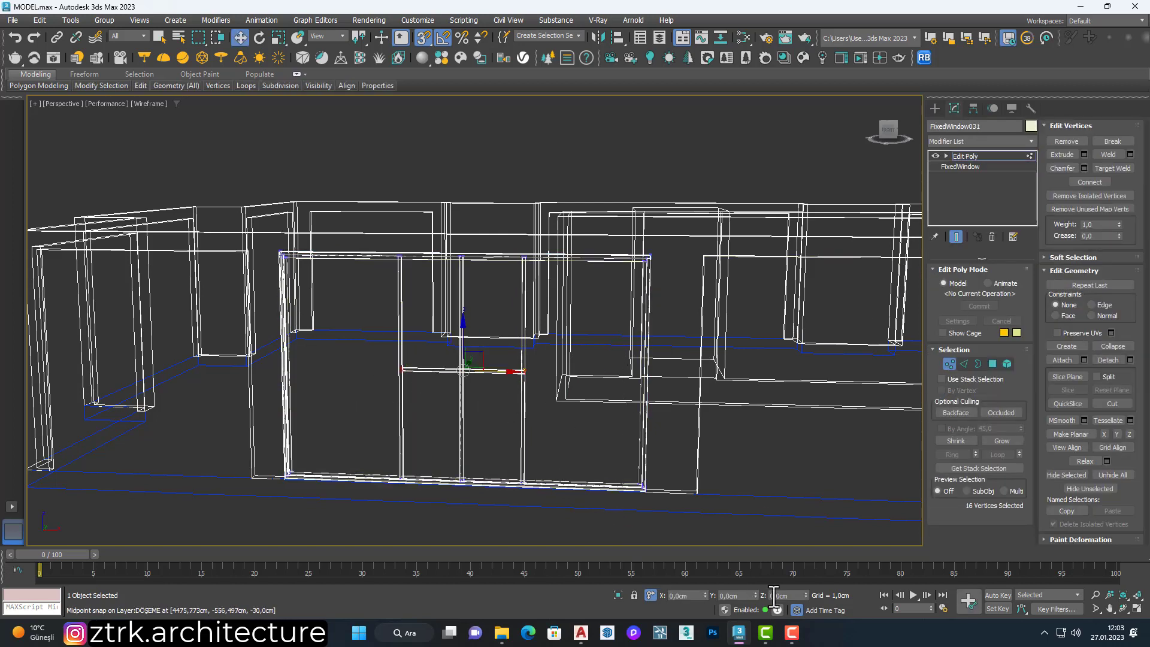
type("40")
key("Return")
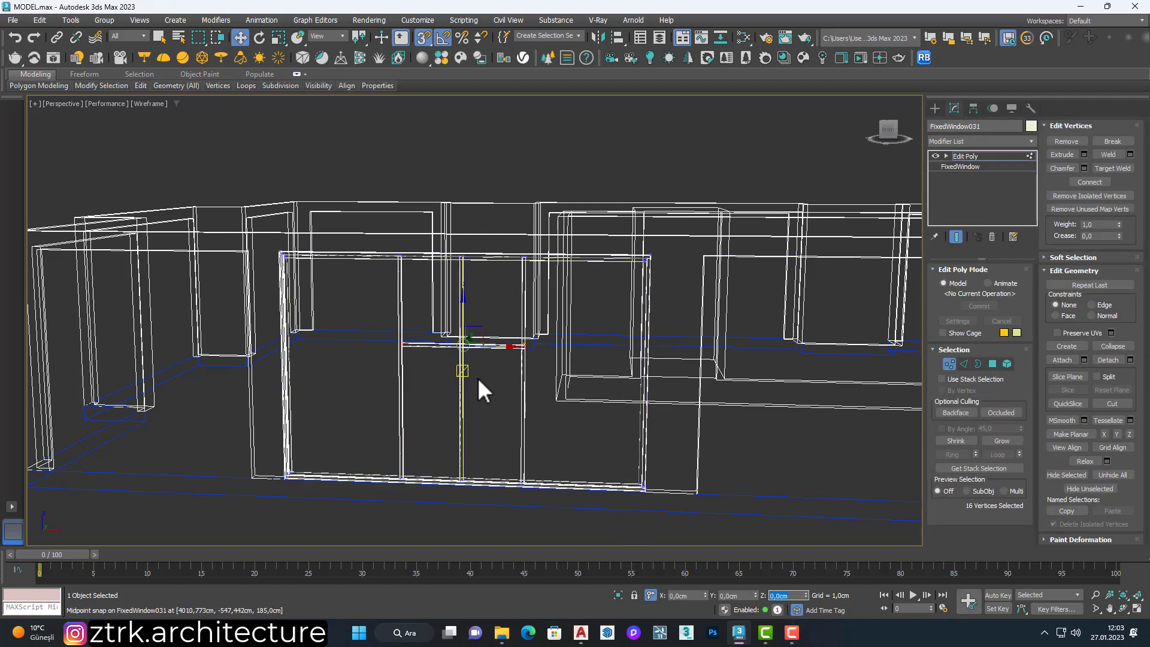
Snap the centre mullion vertices down and return to a shaded oblique view.
scroll(472, 309, "up", 3)
left_click_drag(469, 226, 559, 357)
scroll(511, 385, "down", 4)
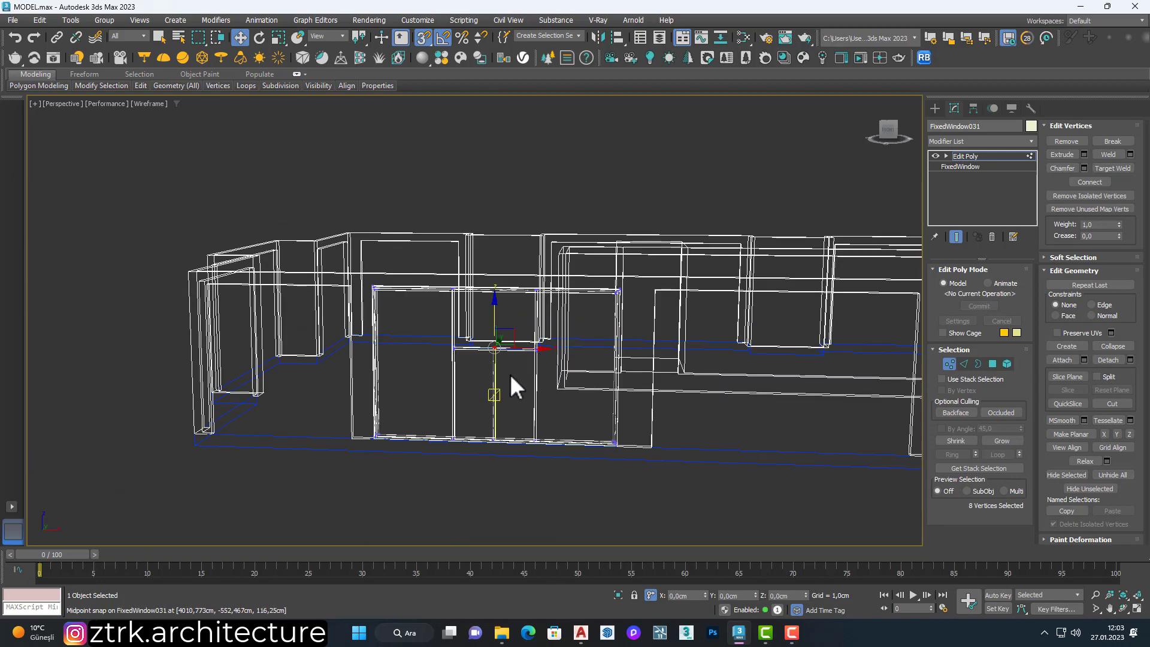
key("1")
key("F3")
mouse_move(537, 375)
middle_mouse_down("alt")
mouse_move(466, 374)
mouse_move(593, 354)
mouse_move(392, 418)
middle_mouse_up("alt")
Open the Slate Material Editor and bring up the multi-material node's options.
scroll(423, 328, "up", 5)
scroll(422, 354, "up", 3)
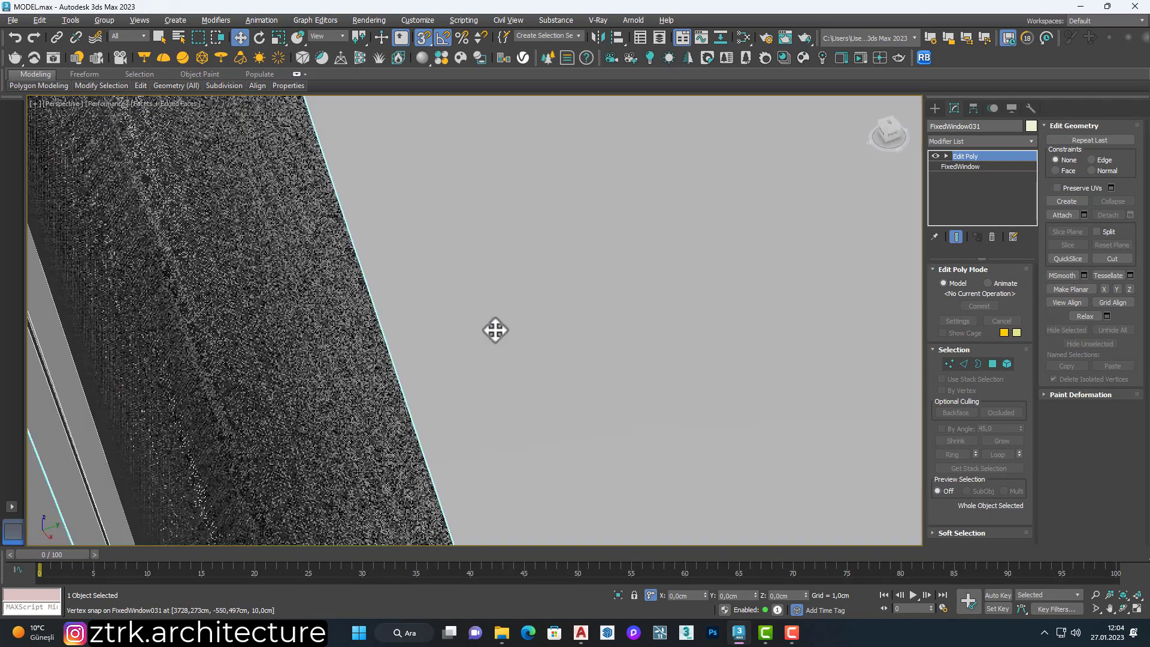
scroll(496, 329, "down", 10)
scroll(513, 334, "up", 5)
key("m")
right_click(878, 365)
middle_click_drag(569, 300, 593, 270, "alt")
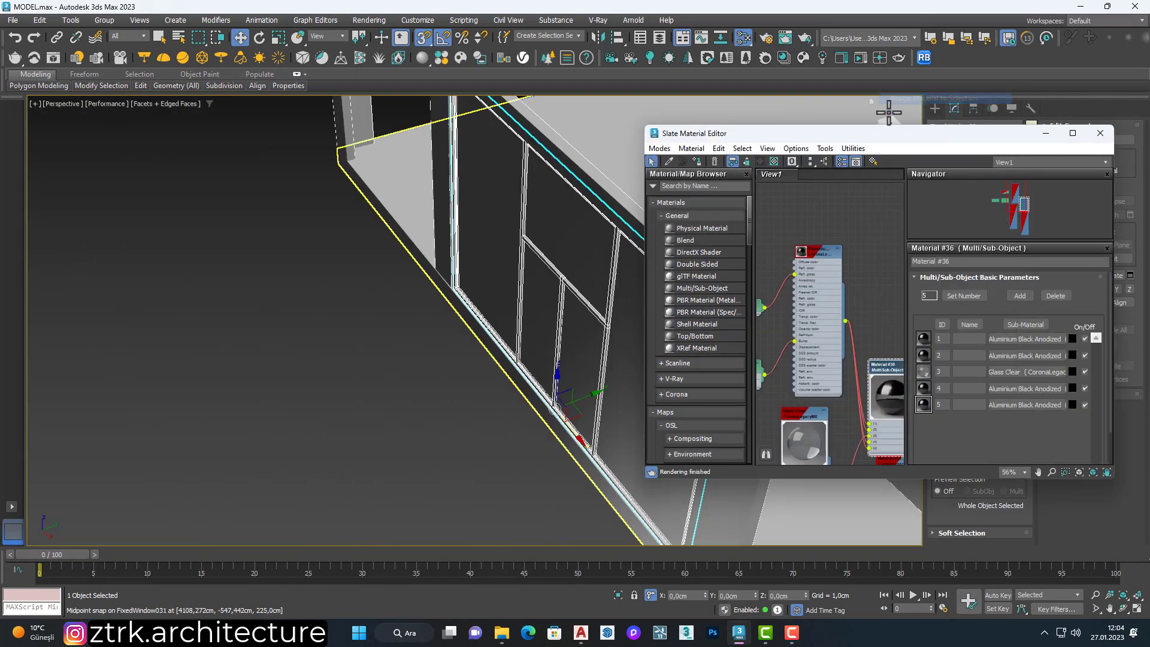
scroll(595, 267, "down", 5)
scroll(537, 257, "up", 5)
right_click(884, 369)
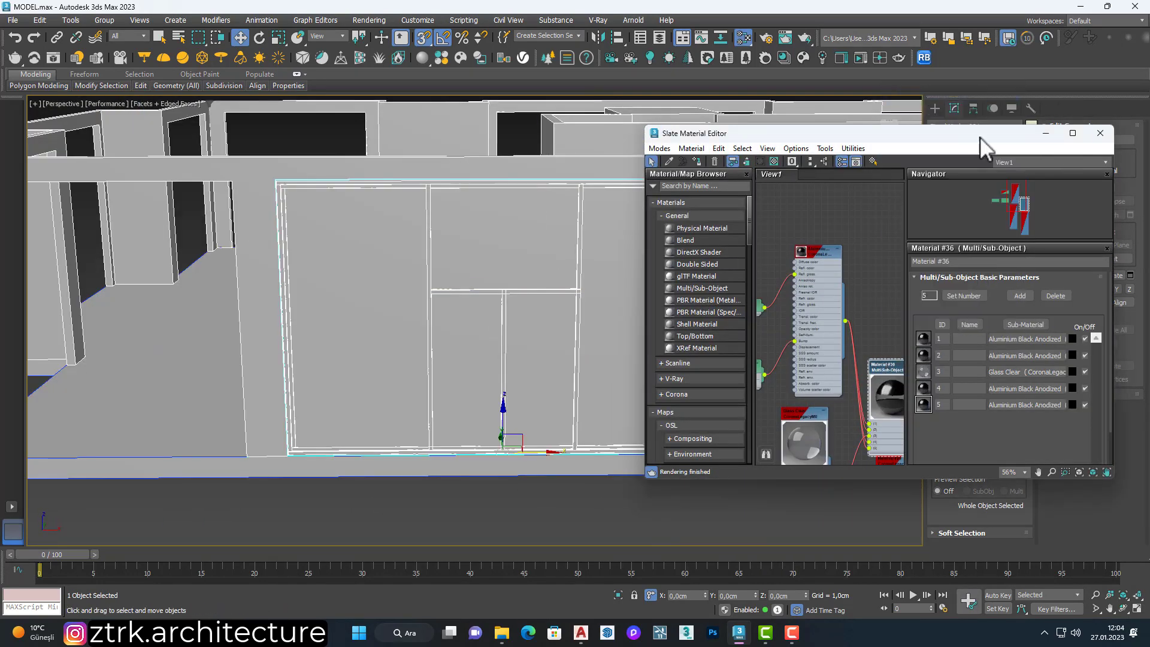
left_click(1045, 133)
scroll(629, 419, "down", 5)
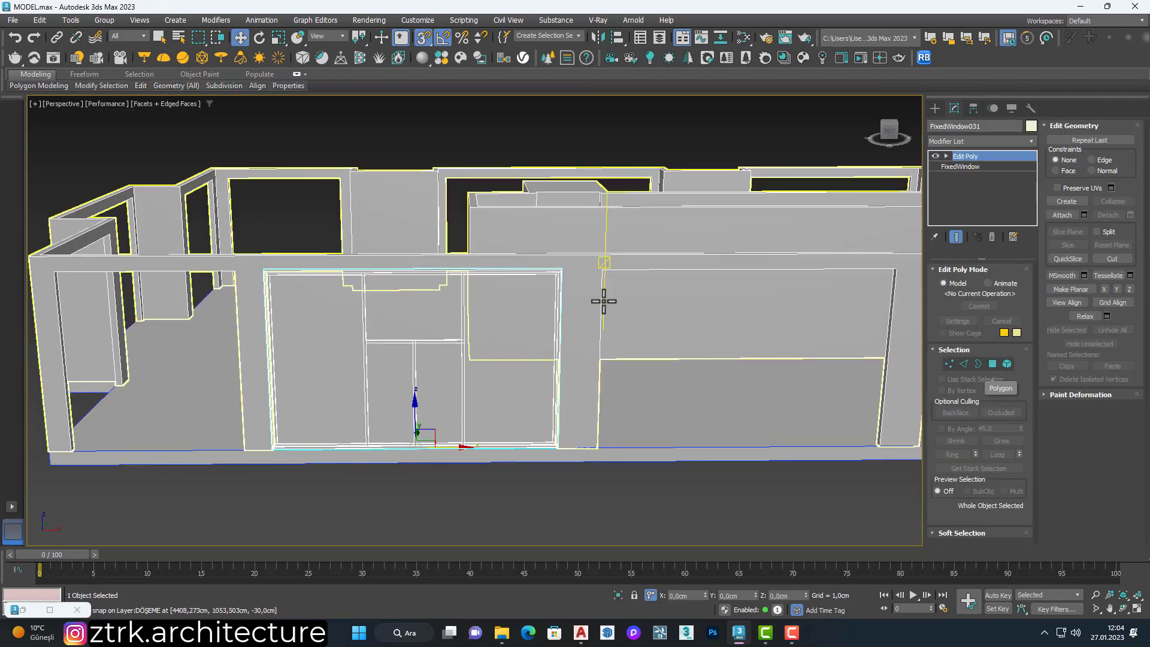
scroll(599, 303, "up", 5)
key("m")
Assign the Aluminium Black Anodized and Glass Clear material to the storefront window.
right_click(800, 264)
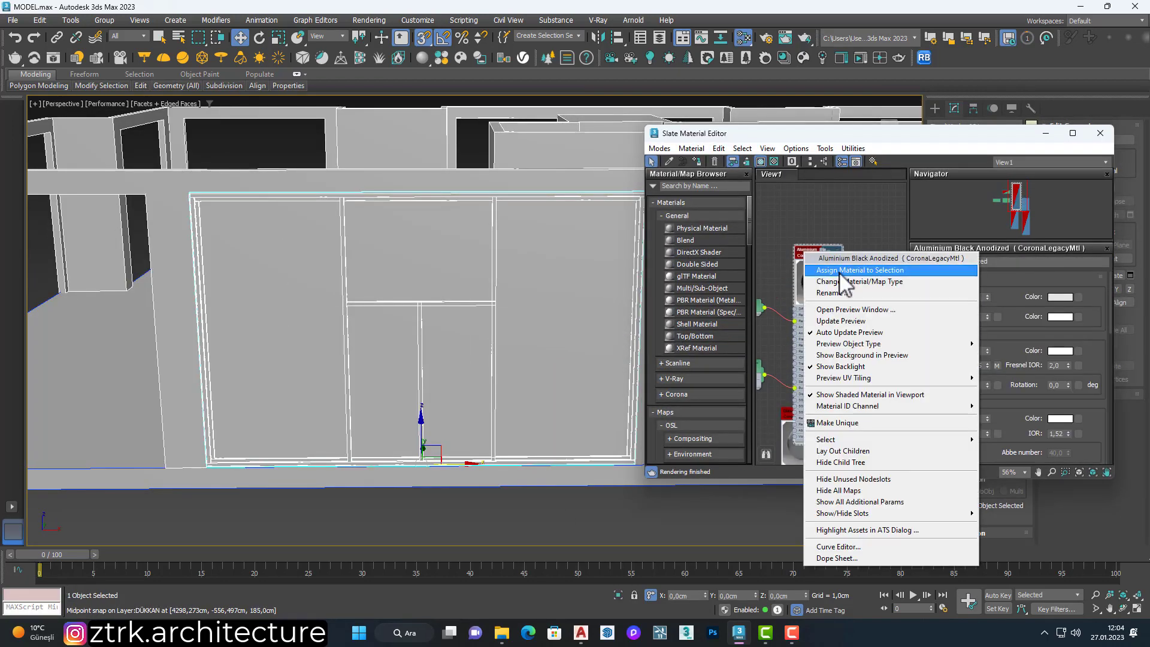
left_click(820, 270)
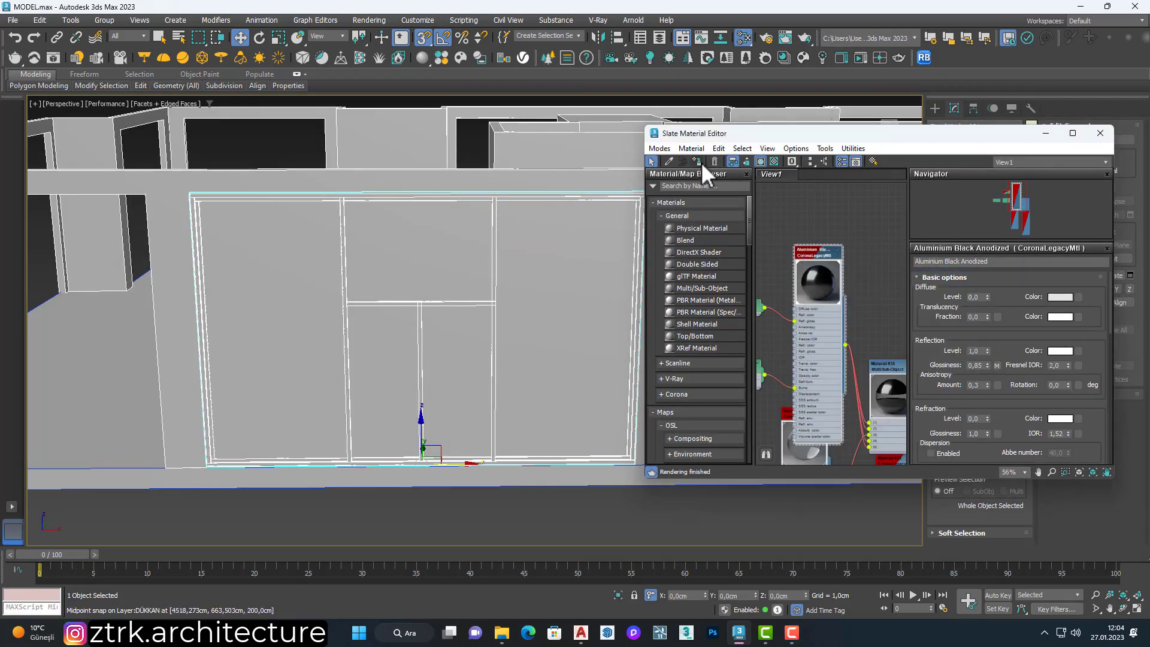
scroll(539, 267, "down", 5)
scroll(568, 240, "up", 3)
scroll(568, 238, "up", 5)
scroll(568, 238, "down", 5)
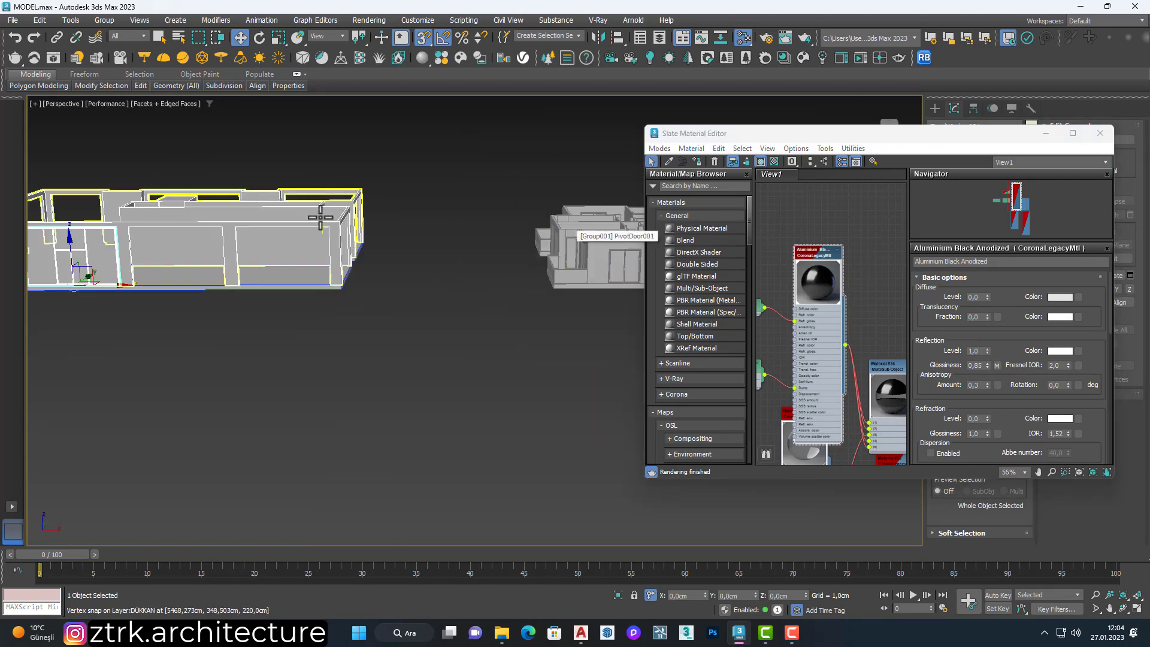
Switch the viewport display to the Standard preset and inspect the Multi/Sub-Object material.
left_click(102, 103)
left_click(118, 157)
scroll(296, 347, "up", 5)
scroll(295, 347, "down", 2)
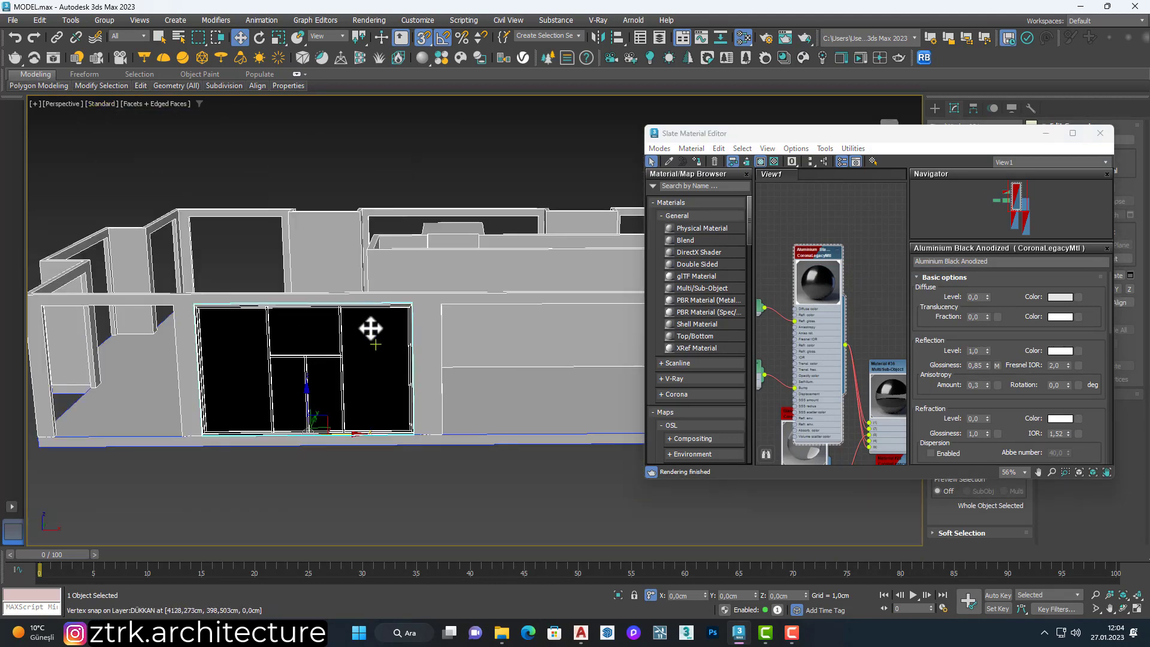
scroll(766, 303, "down", 3)
scroll(829, 257, "down", 2)
left_click(858, 310)
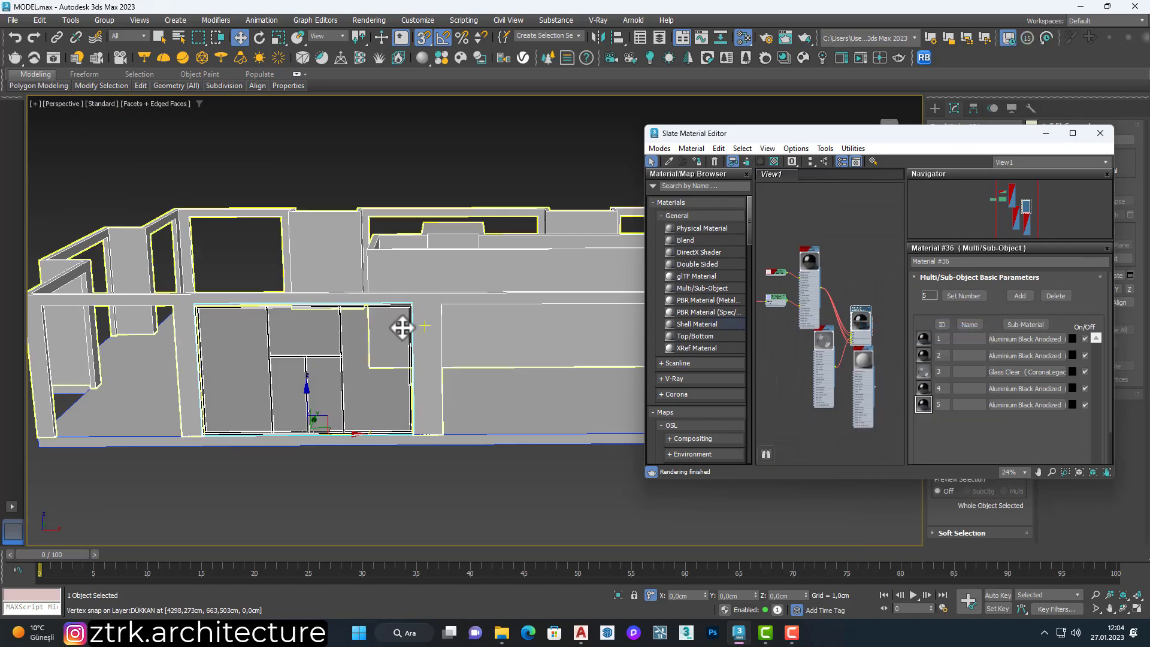
scroll(420, 383, "up", 5)
scroll(342, 346, "down", 3)
scroll(341, 346, "down", 3)
Close the material editor and copy the window along the front wall as FixedWindow032.
left_click(1045, 133)
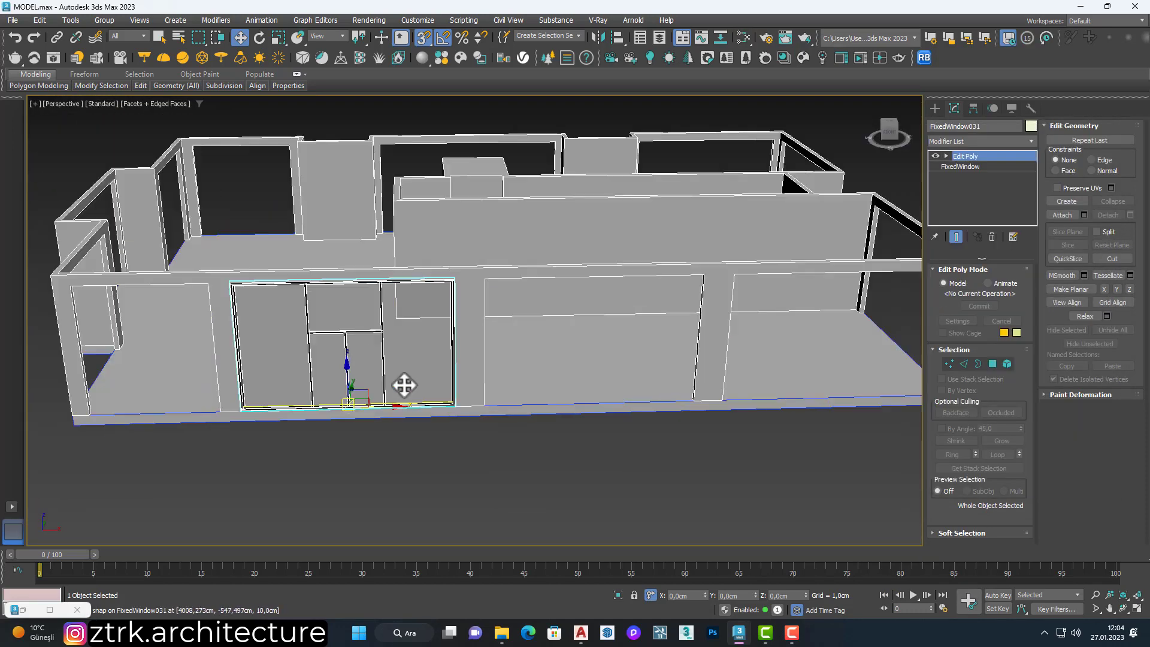
scroll(403, 385, "down", 5)
key("t")
scroll(407, 387, "up", 3)
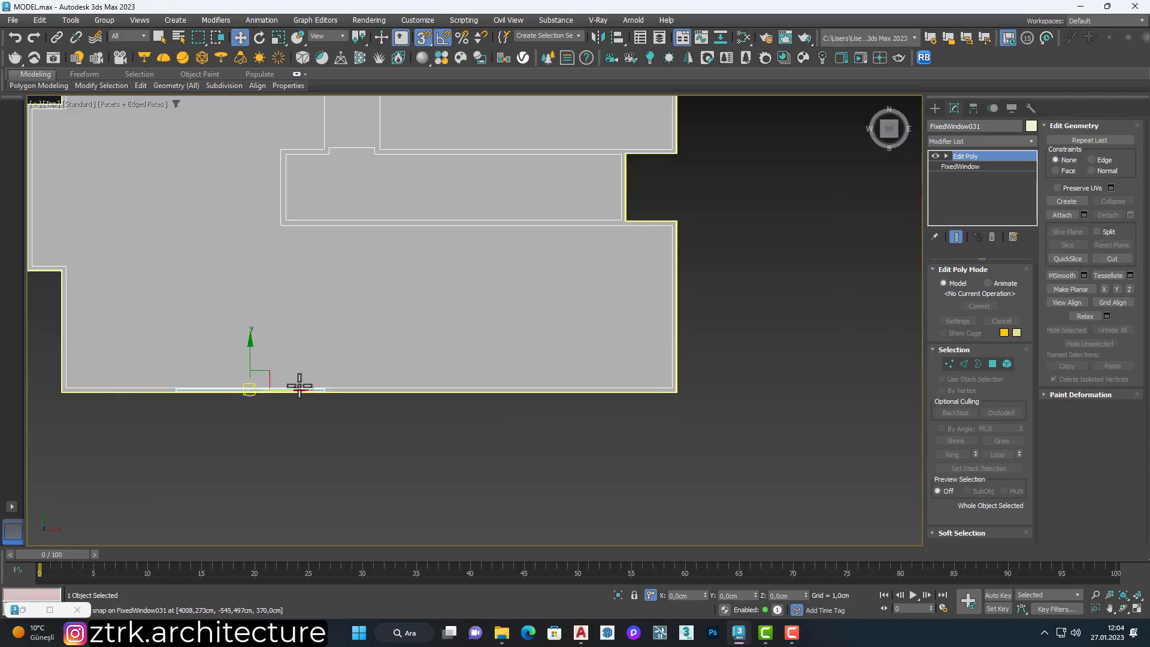
key("F3")
left_click_drag(292, 390, 457, 390, "shift")
key("Return")
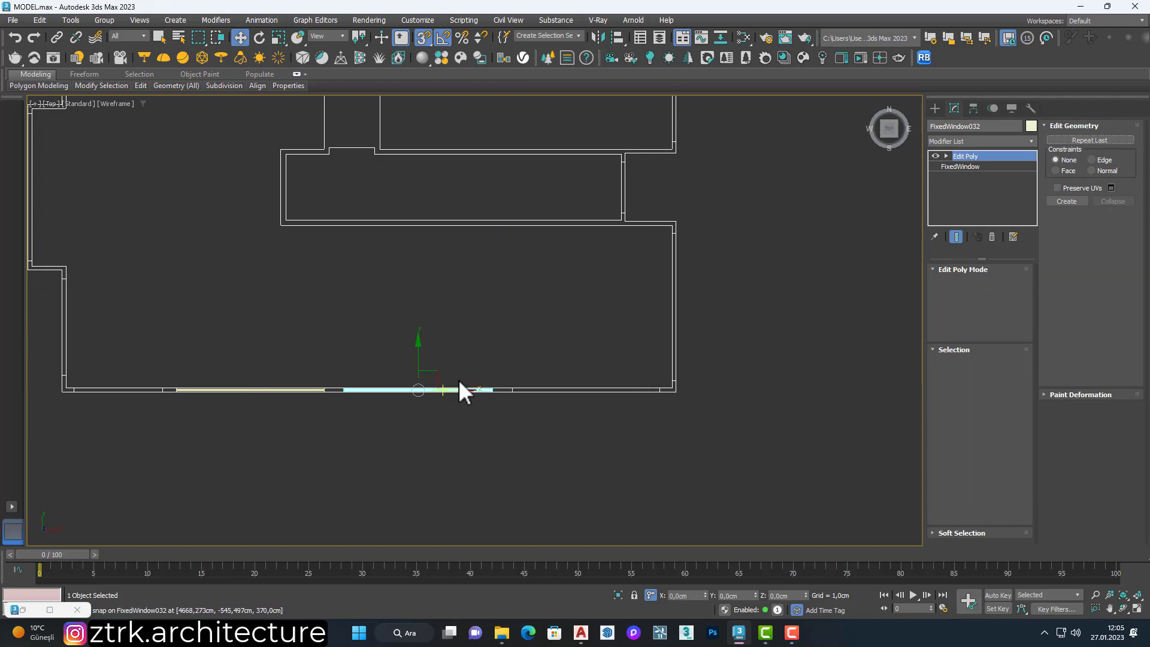
Make a second window copy, FixedWindow033, further right along the shop front.
scroll(459, 381, "up", 4)
scroll(457, 384, "down", 2)
scroll(456, 385, "down", 3)
key("p")
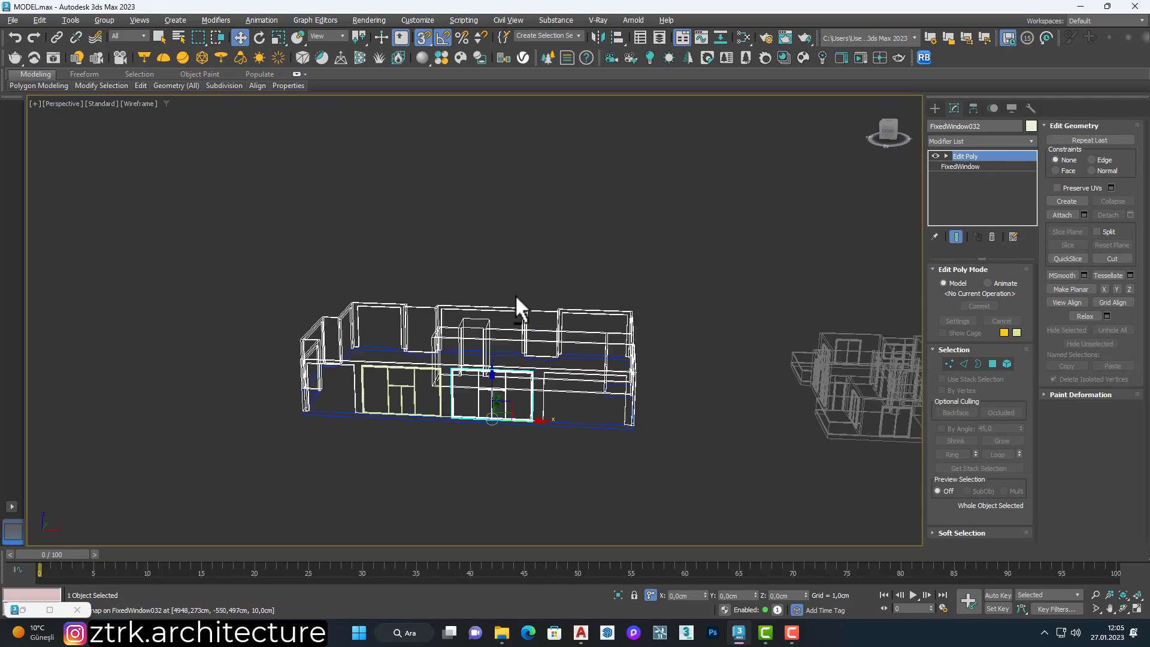
key("F3")
scroll(521, 384, "up", 3)
left_click_drag(515, 438, 675, 349, "shift")
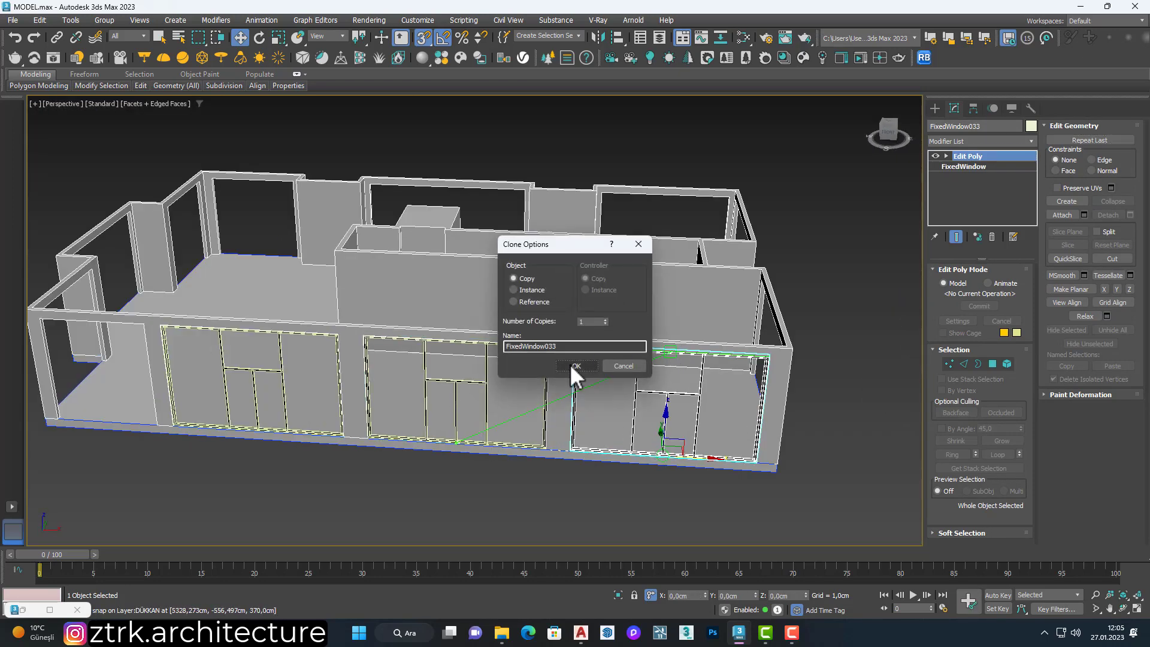
left_click(573, 364)
Switch to vertex sub-object level and list the object creation categories.
scroll(336, 411, "down", 2)
scroll(461, 423, "down", 2)
scroll(462, 423, "up", 3)
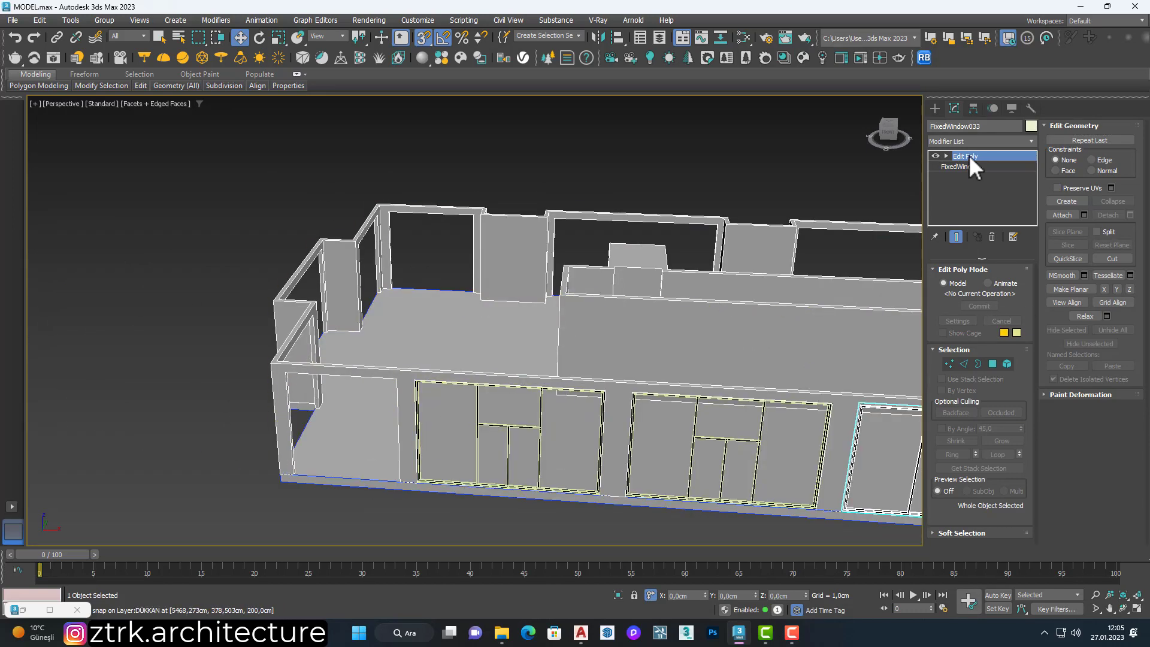
key("1")
left_click(934, 109)
left_click(964, 145)
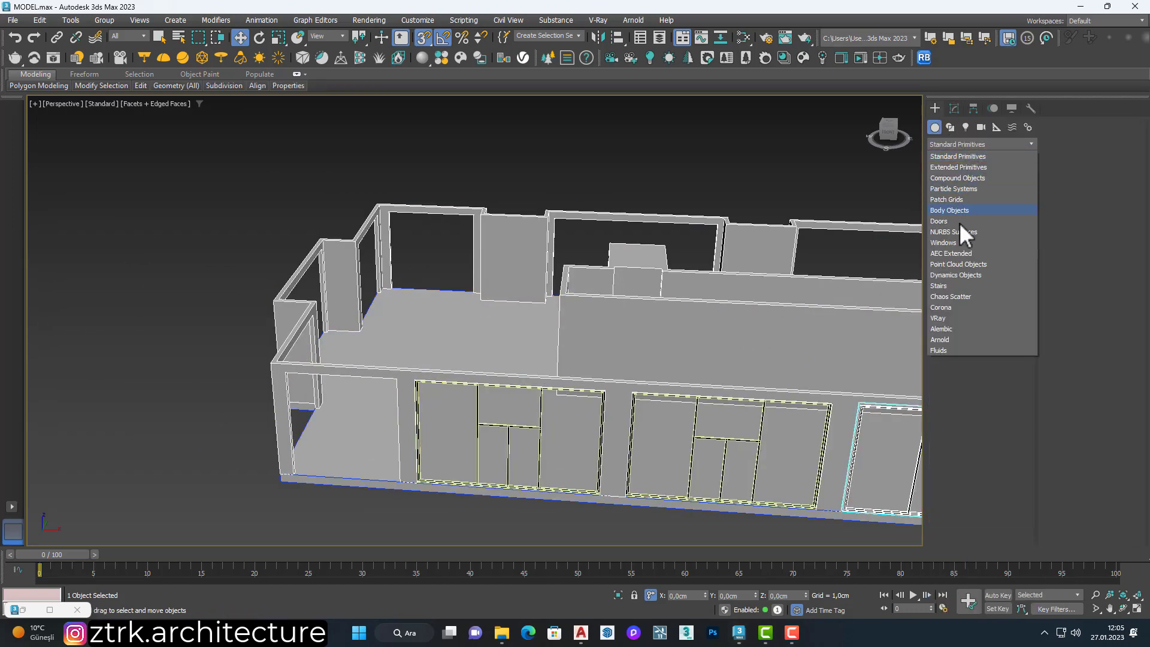
Draw fixed window FixedWindow034 in the left opening, 370 cm tall with one horizontal and one vertical panel.
left_click(943, 242)
left_click(953, 203)
scroll(419, 419, "up", 3)
left_click_drag(293, 482, 542, 497)
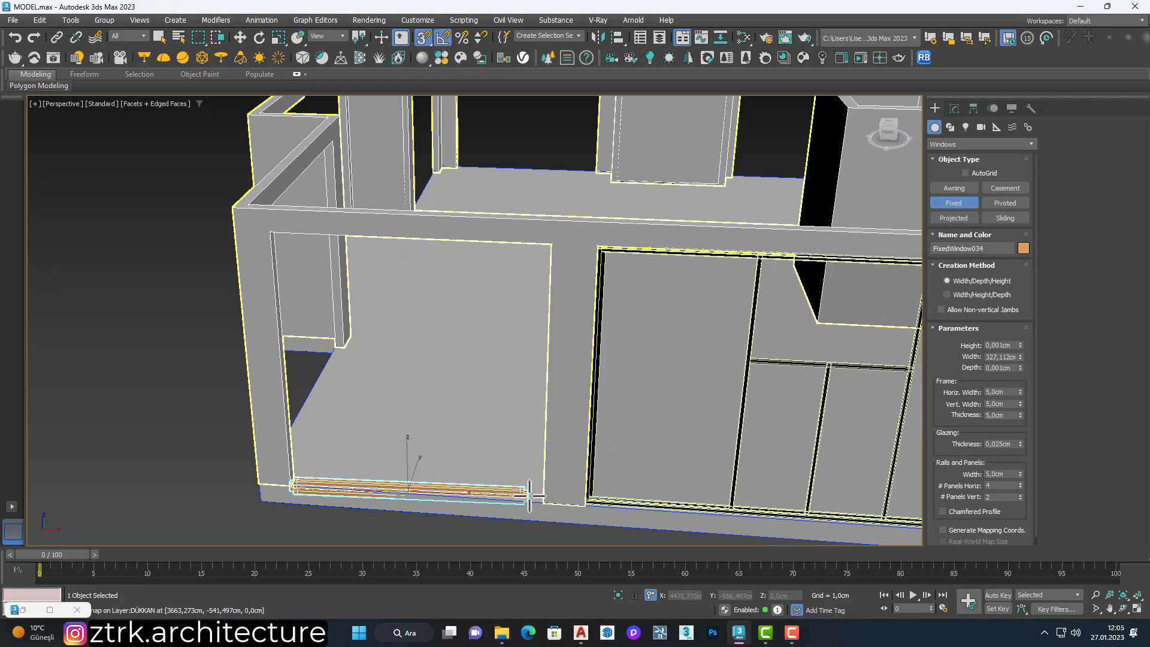
left_click(332, 481)
left_click(274, 234)
left_click_drag(1020, 485, 1022, 496)
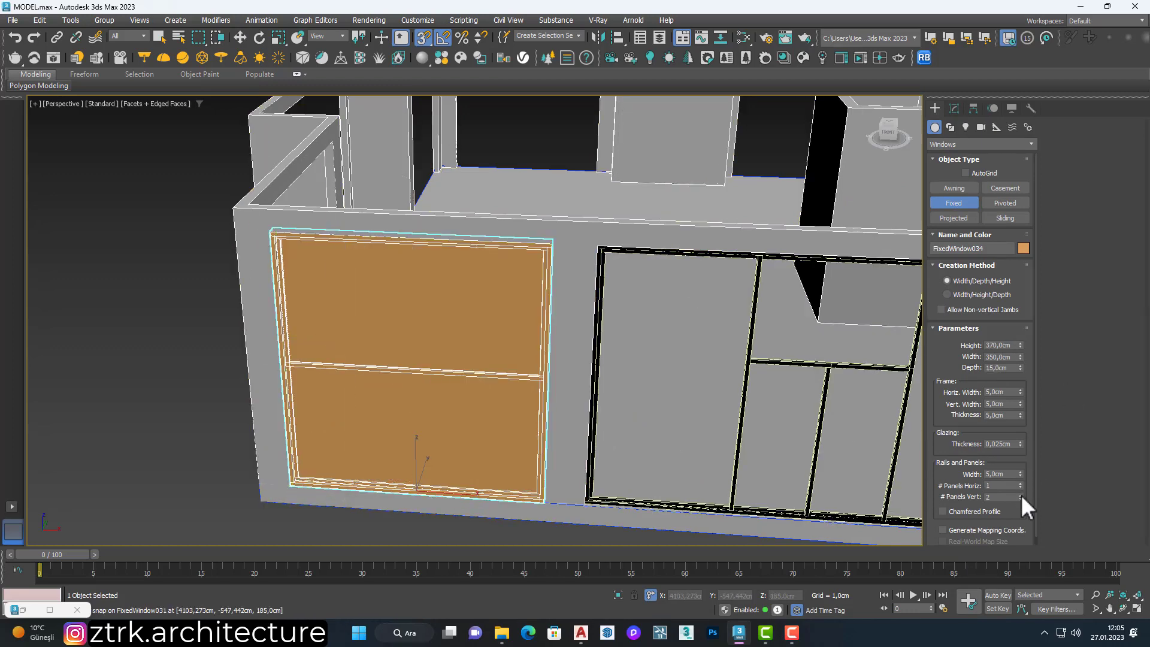
left_click(1021, 497)
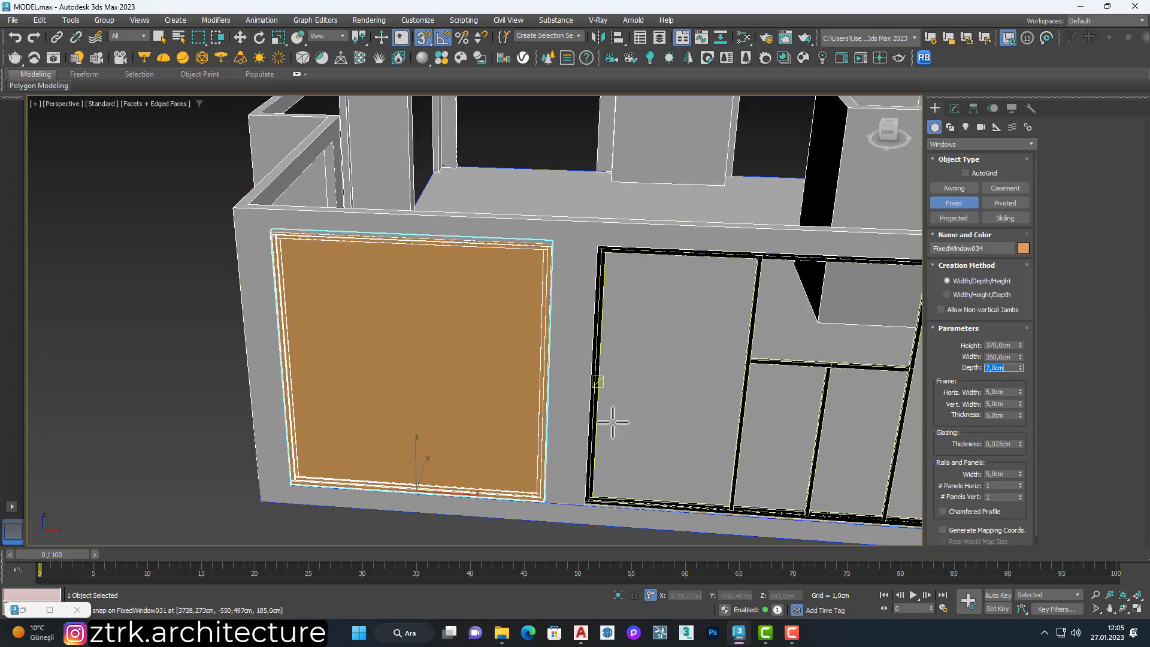
scroll(608, 418, "down", 3)
key("w")
left_click(634, 385)
scroll(645, 373, "up", 2)
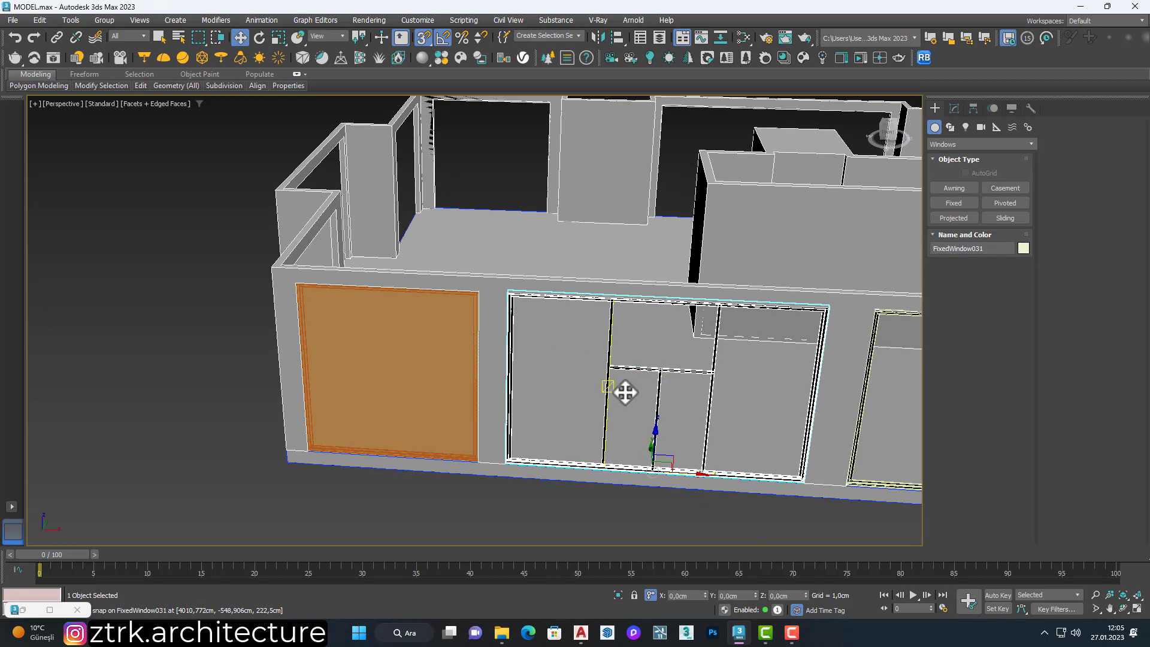
Assign the window material to FixedWindow034 in the Slate Material Editor.
left_click(466, 378)
key("m")
right_click(856, 312)
left_click(874, 332)
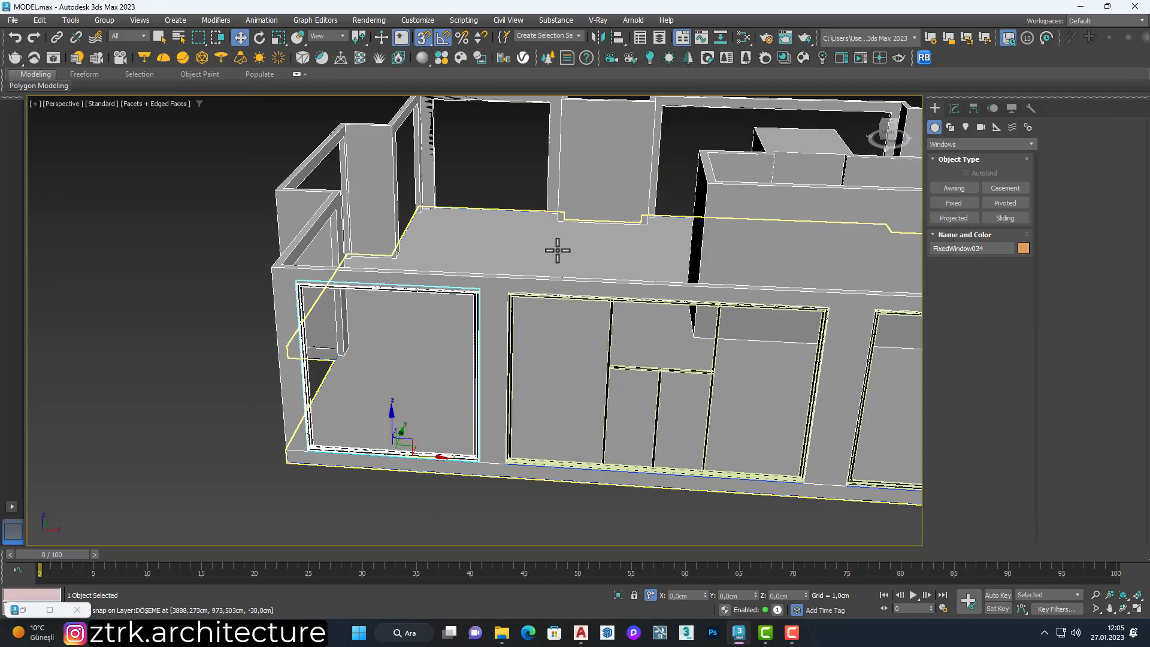
scroll(558, 250, "down", 10)
mouse_move(513, 354)
middle_mouse_down("alt")
mouse_move(442, 347)
mouse_move(482, 419)
mouse_move(562, 396)
mouse_move(372, 411)
middle_mouse_up("alt")
left_click(385, 412)
Clone the window as FixedWindow035 and place it in a further wall opening.
scroll(477, 508, "up", 3)
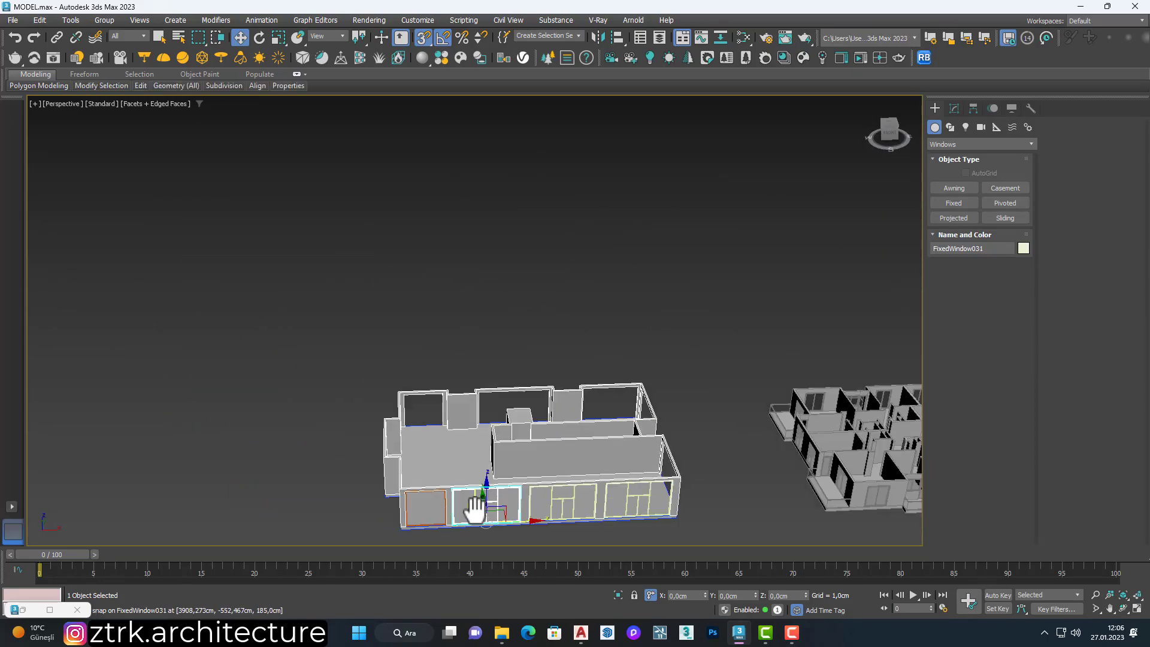
key("t")
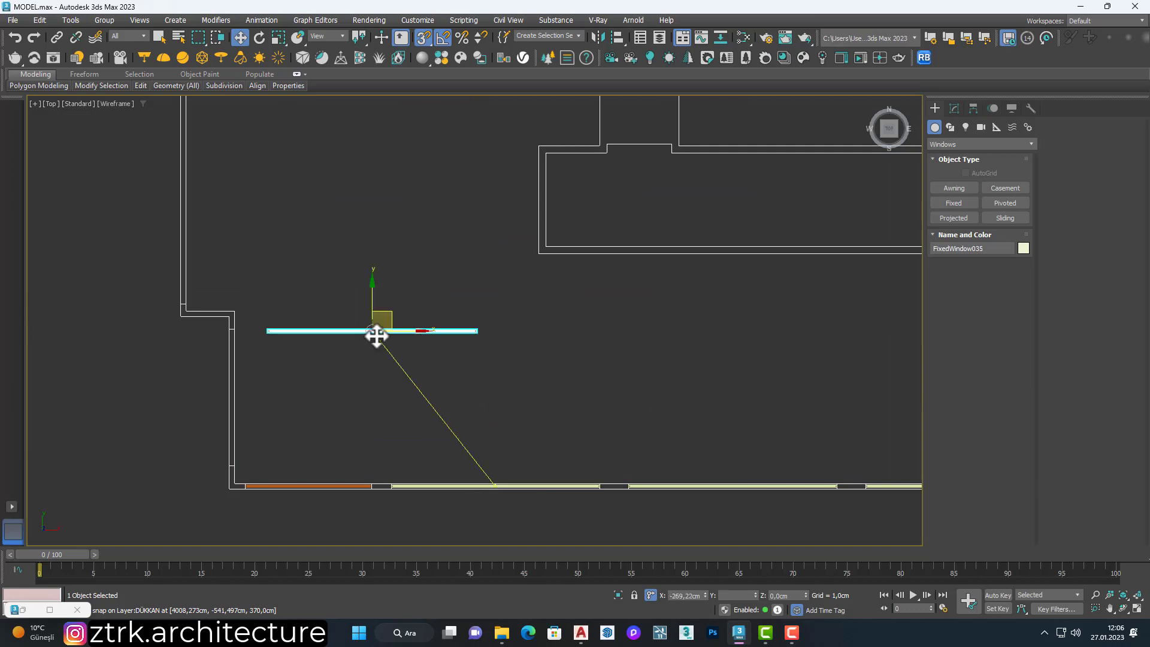
left_click(570, 362)
key("e")
middle_click_drag(391, 295, 510, 355)
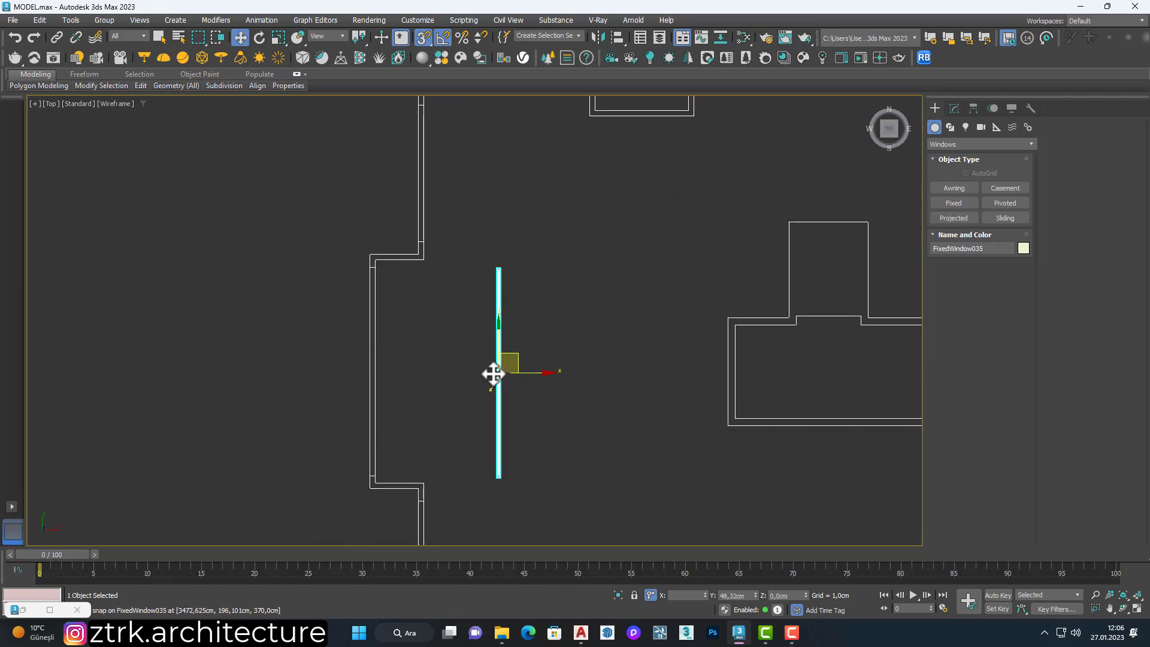
scroll(359, 313, "up", 6)
scroll(368, 360, "down", 4)
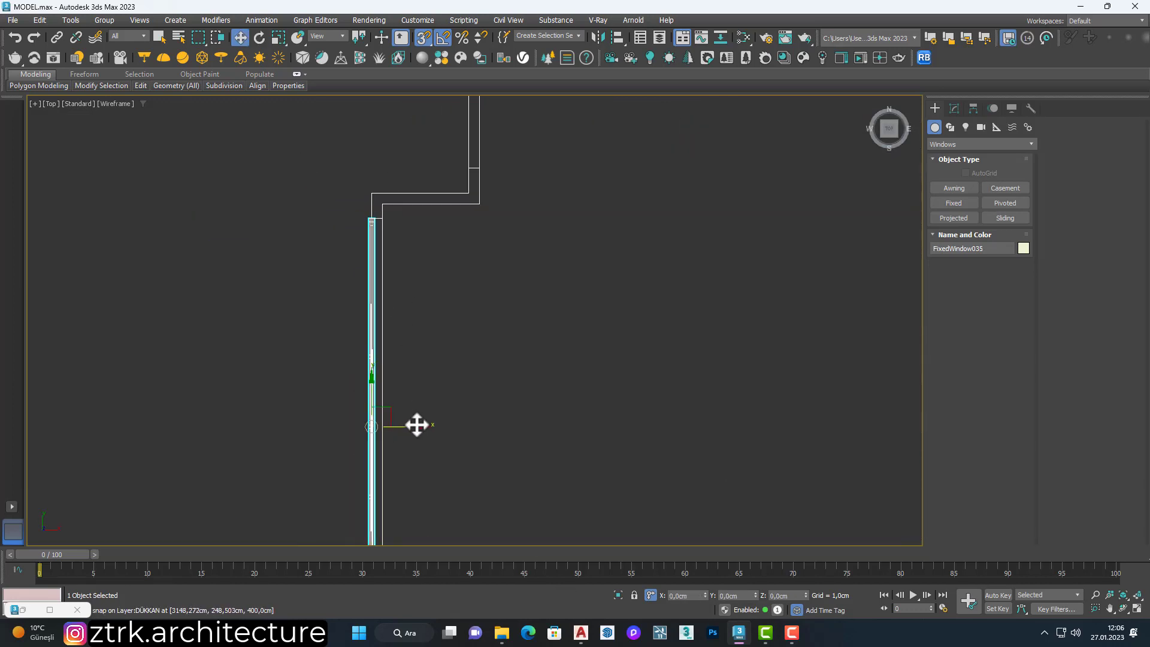
scroll(442, 308, "down", 4)
scroll(424, 378, "down", 3)
key("p")
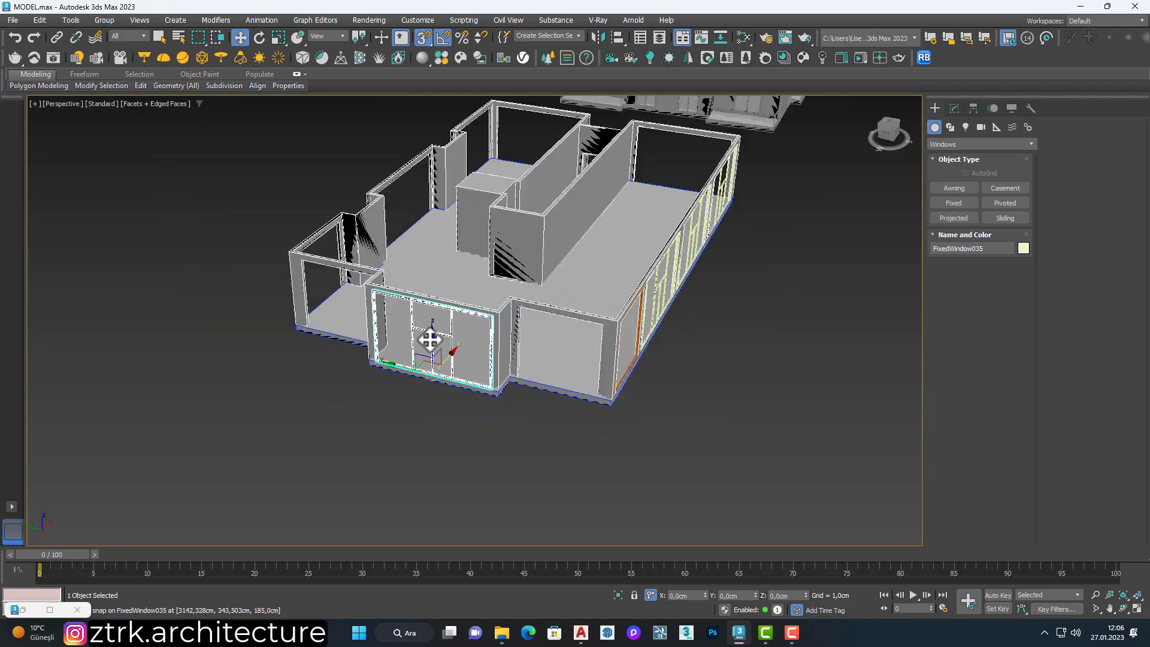
mouse_move(430, 340)
middle_mouse_down("alt")
mouse_move(277, 368)
mouse_move(397, 352)
mouse_move(329, 350)
mouse_move(513, 336)
mouse_move(405, 407)
middle_mouse_up("alt")
Copy the left window as FixedWindow036, rotate it and set it onto the side wall.
key("t")
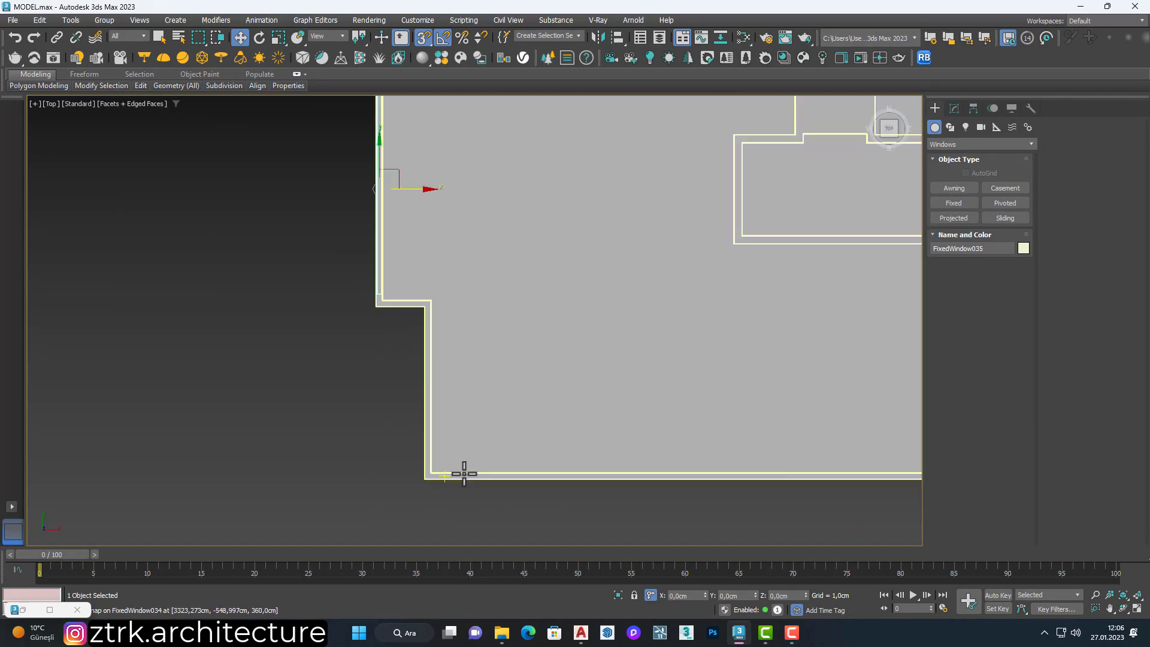
key("F3")
left_click_drag(455, 475, 513, 411, "shift")
key("e")
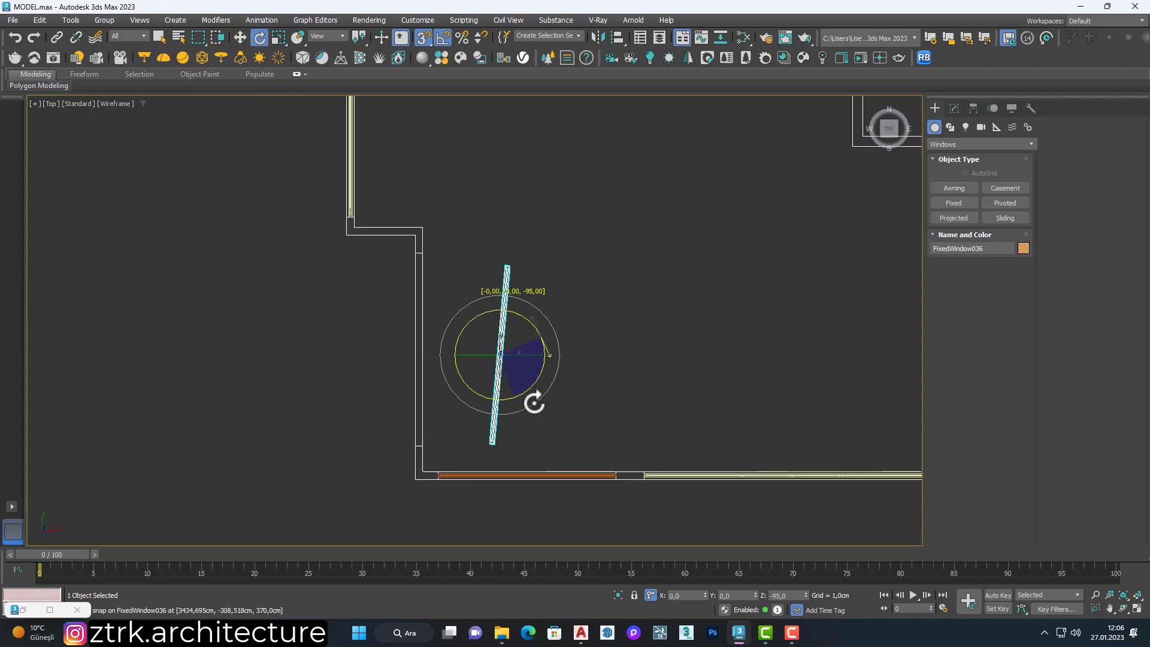
left_click_drag(520, 355, 418, 307)
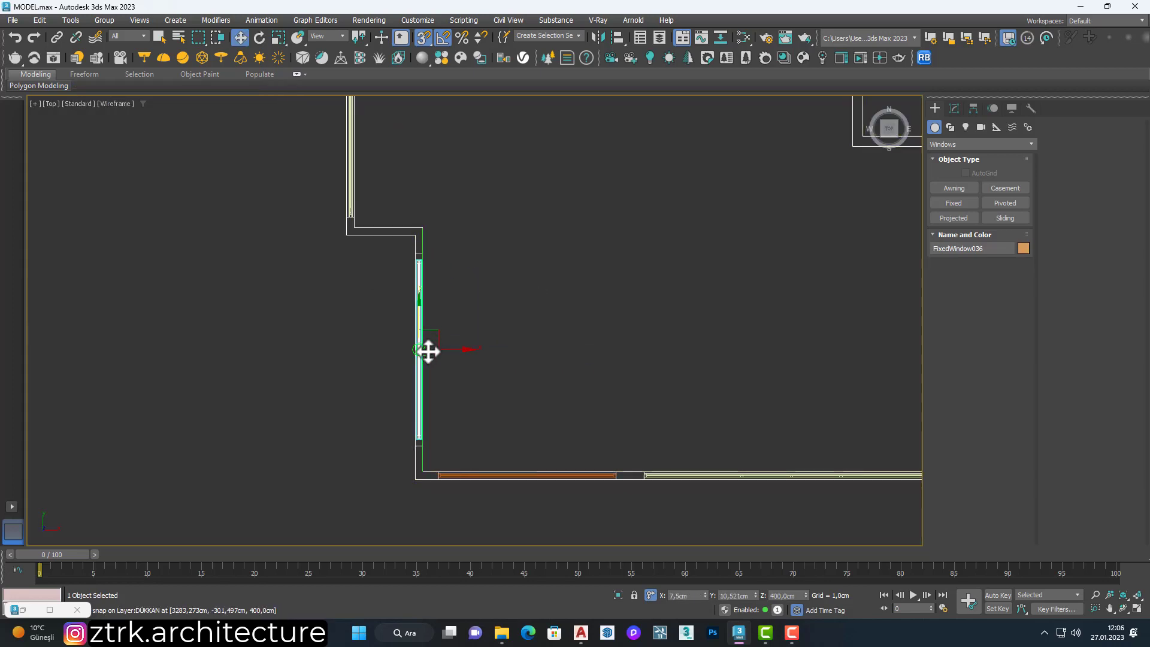
key("p")
middle_click_drag(451, 339, 436, 351, "alt")
scroll(437, 351, "up", 5)
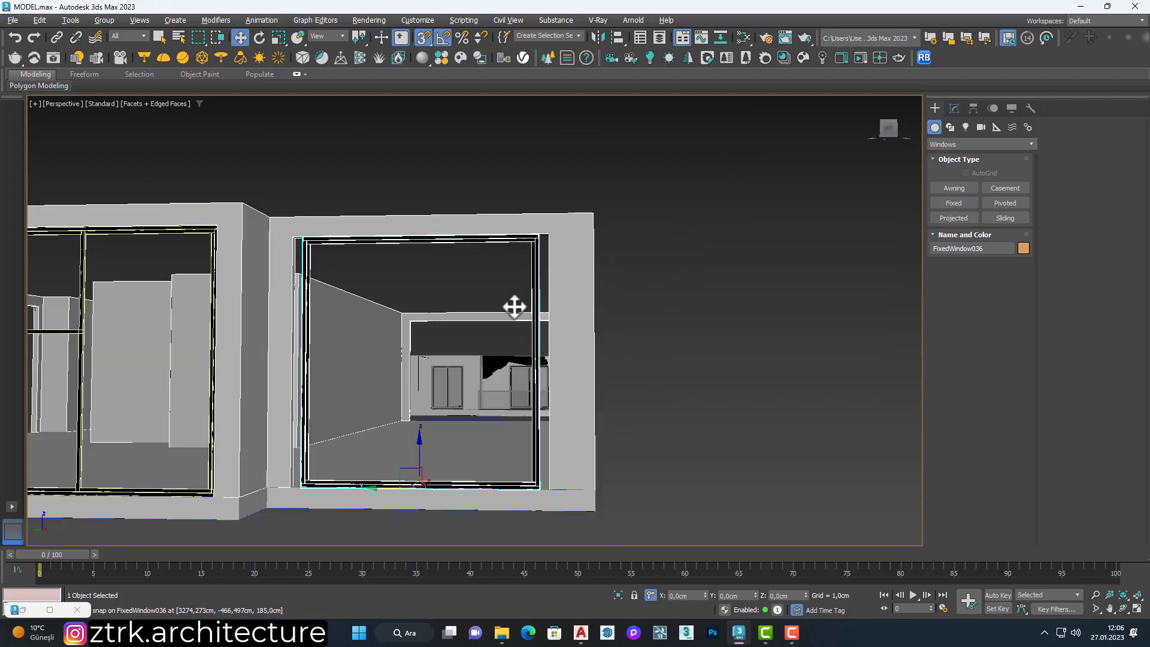
Add an Edit Poly modifier to the window and stretch its left and right sides to the opening.
left_click(954, 109)
left_click(970, 142)
left_click(967, 269)
key("1")
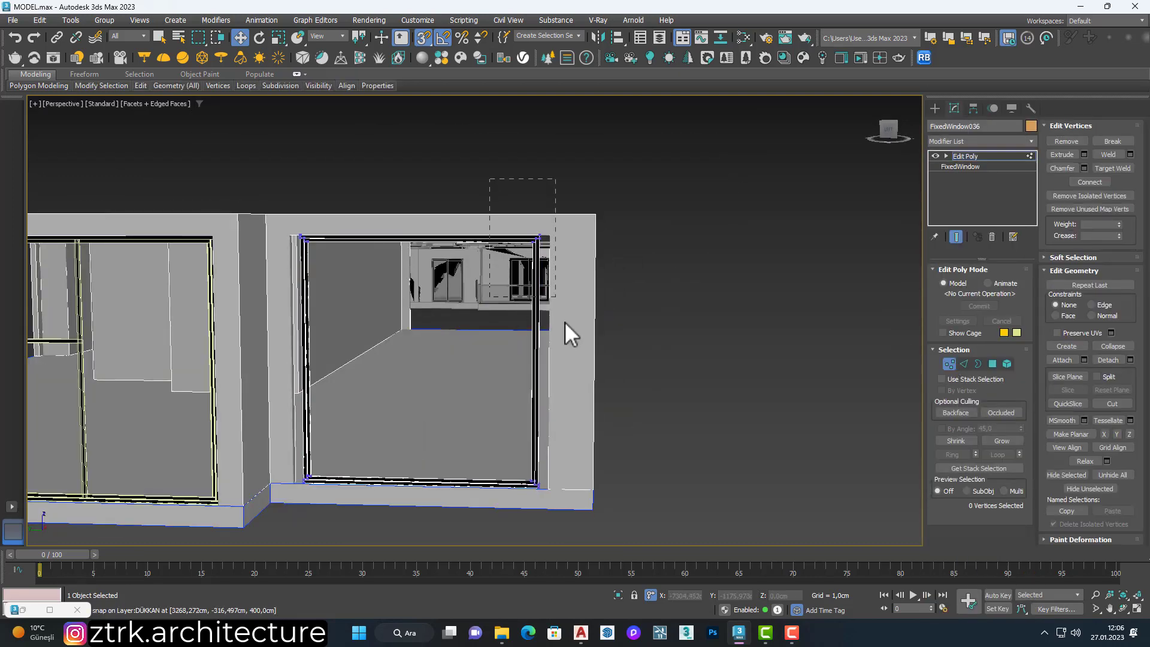
left_click_drag(510, 363, 544, 482)
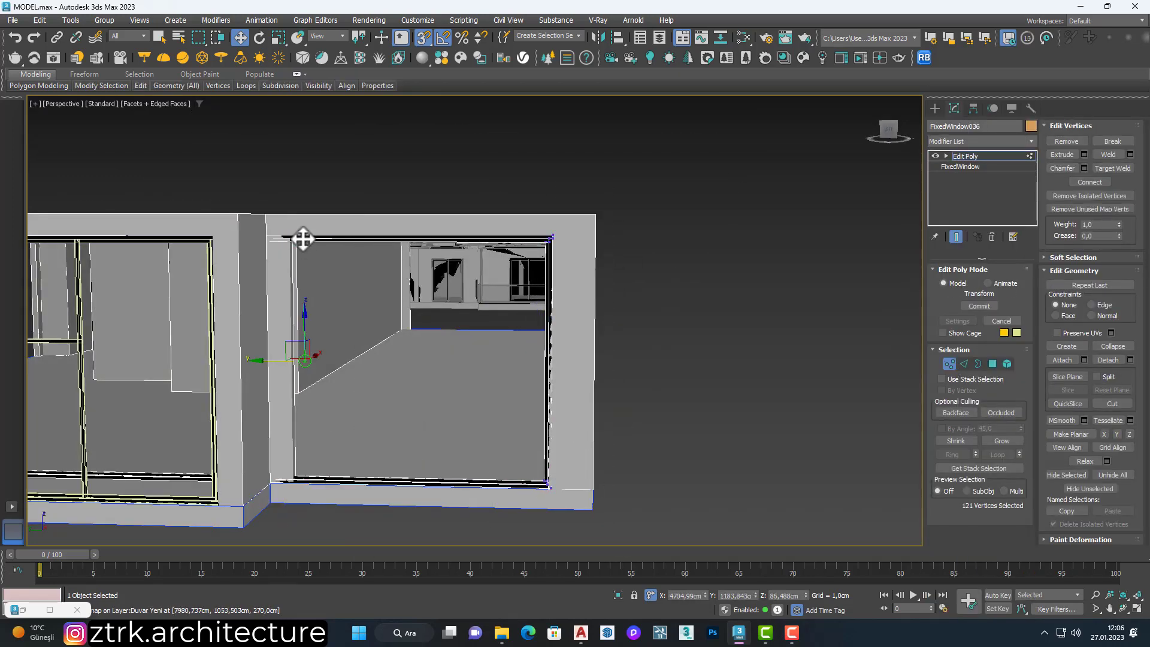
mouse_move(303, 239)
left_mouse_down()
mouse_move(326, 385)
mouse_move(297, 483)
left_mouse_up()
Snap the remaining frame corner vertices exactly onto the opening's corners.
scroll(296, 467, "up", 5)
scroll(295, 452, "down", 5)
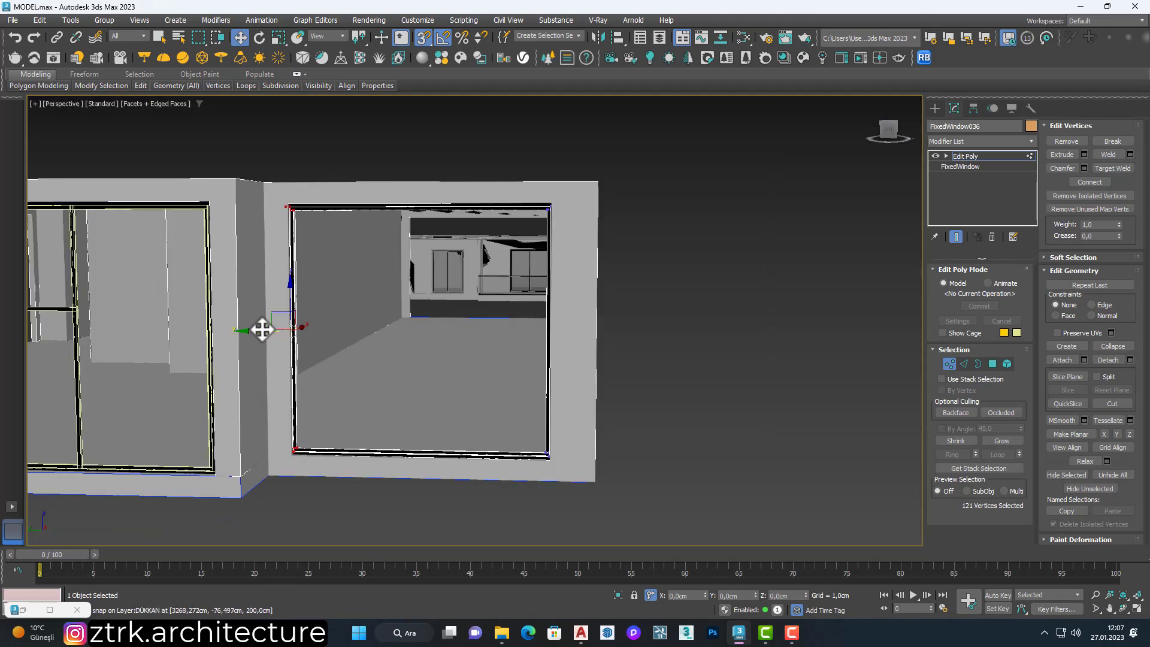
left_click_drag(261, 329, 340, 398)
scroll(368, 519, "up", 5)
middle_click_drag(368, 519, 266, 523)
scroll(281, 454, "down", 5)
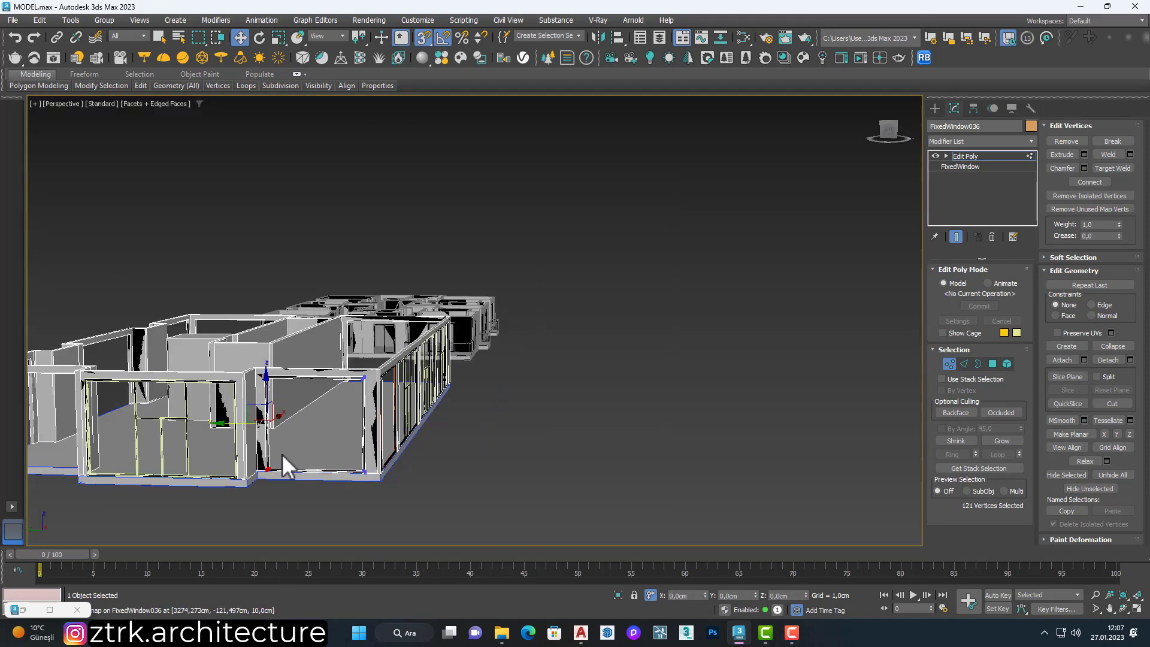
scroll(432, 469, "up", 5)
scroll(442, 502, "down", 2)
scroll(486, 535, "up", 5)
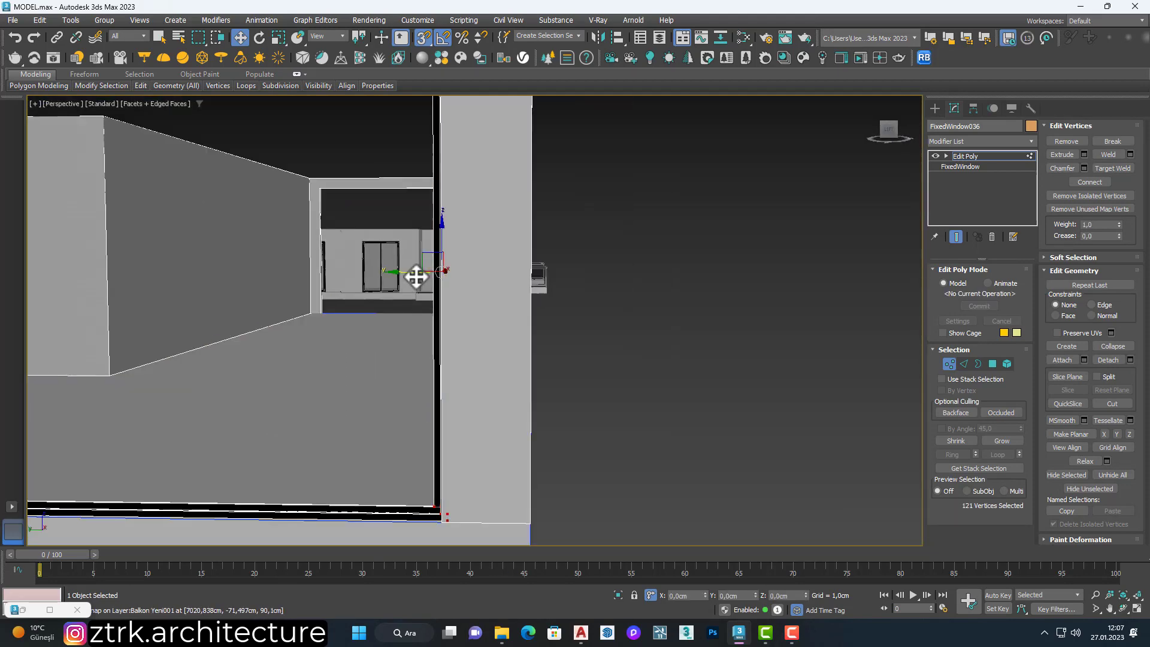
mouse_move(411, 286)
left_mouse_down()
mouse_move(406, 491)
mouse_move(441, 523)
left_mouse_up()
scroll(441, 524, "down", 8)
Leave vertex mode and clone the window as FixedWindow037 into another wall opening.
key("1")
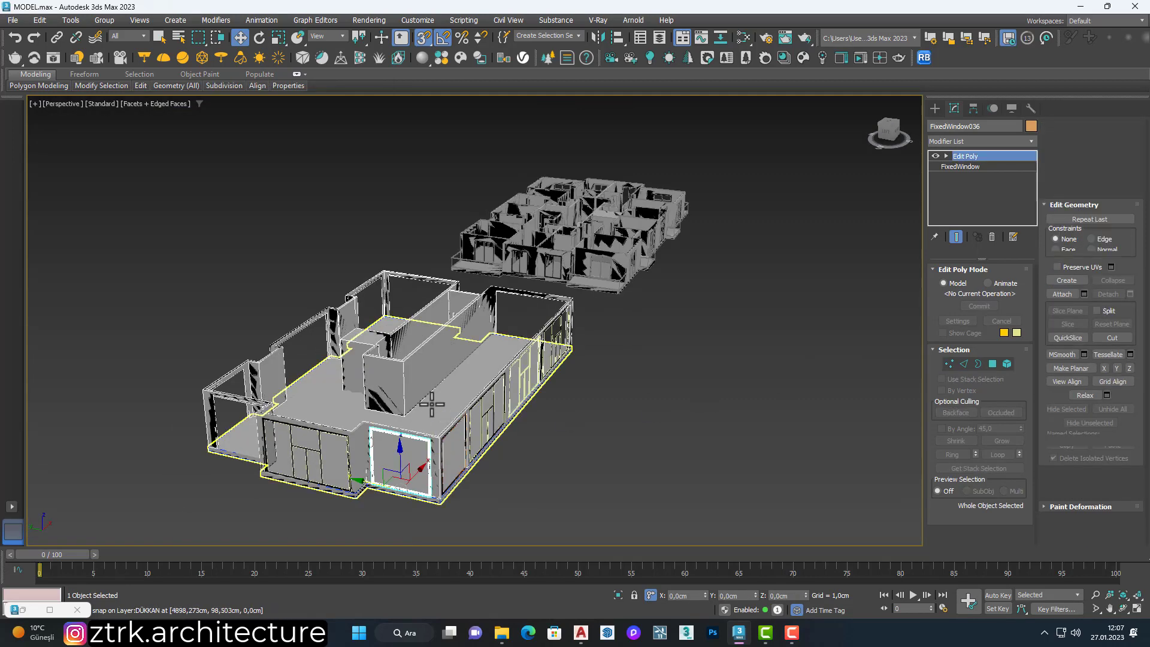
key("t")
scroll(375, 442, "down", 5)
left_click_drag(437, 413, 469, 245, "shift")
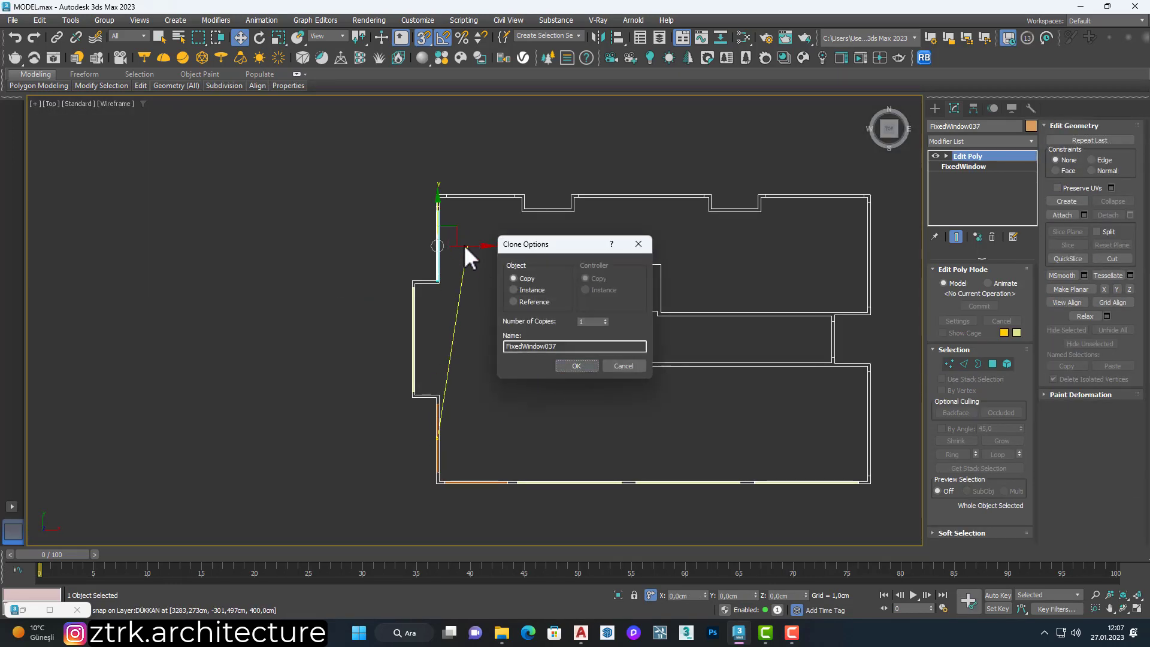
key("Return")
scroll(438, 227, "up", 5)
scroll(464, 265, "down", 5)
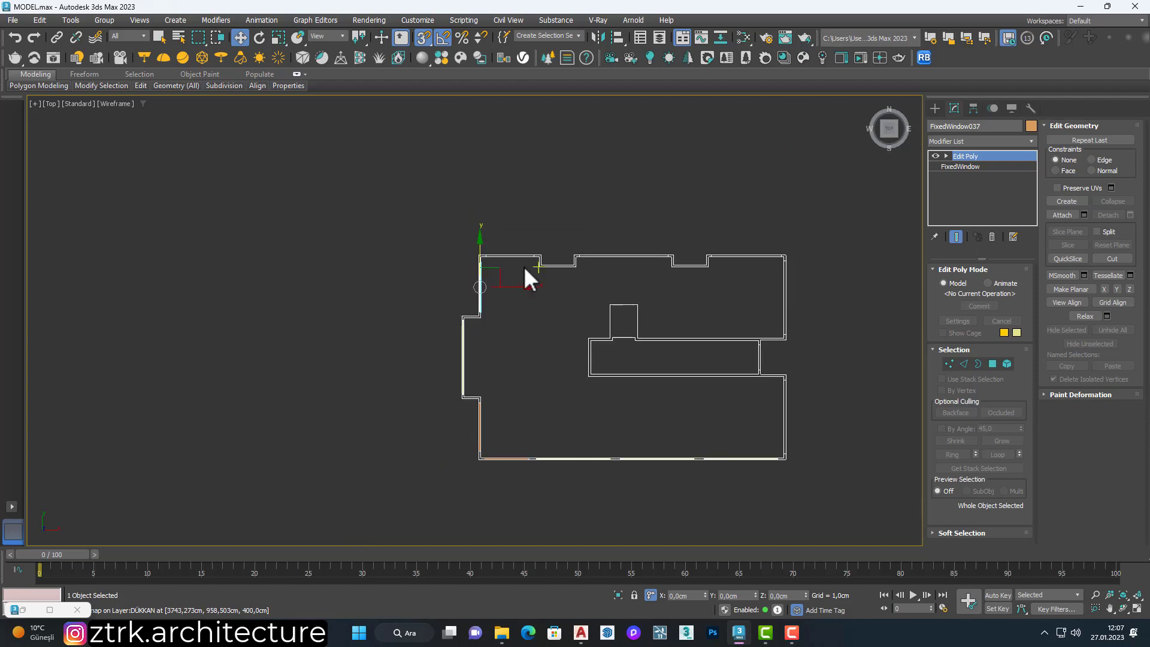
scroll(469, 321, "up", 5)
scroll(472, 323, "down", 1)
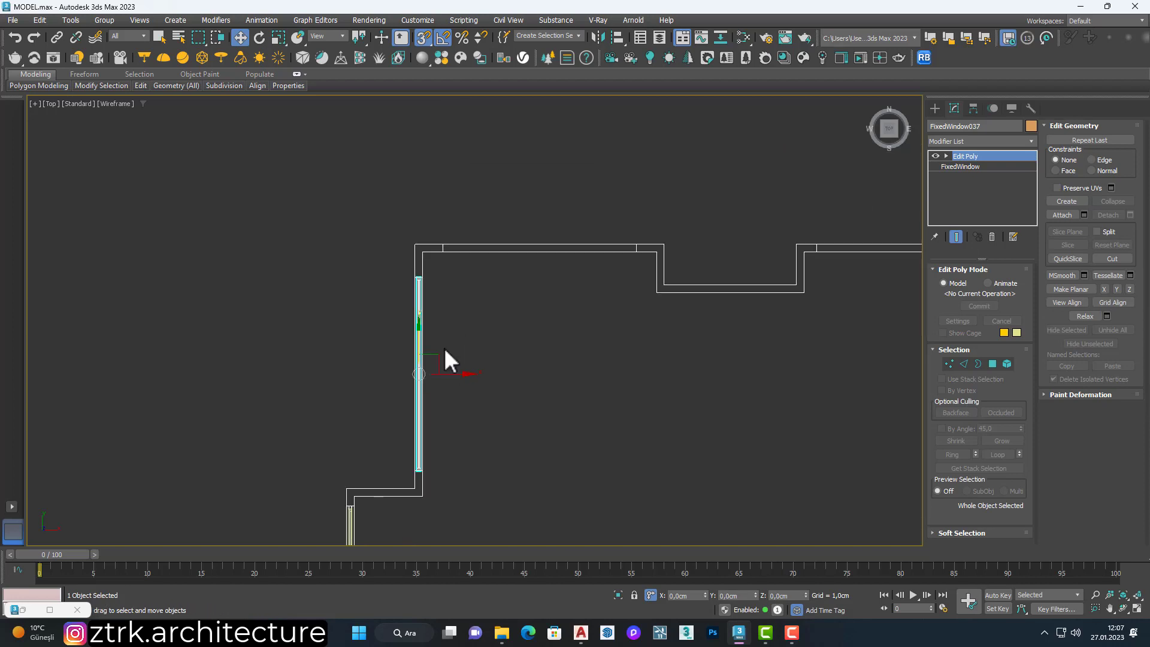
scroll(446, 344, "down", 5)
scroll(457, 339, "up", 2)
scroll(627, 496, "up", 2)
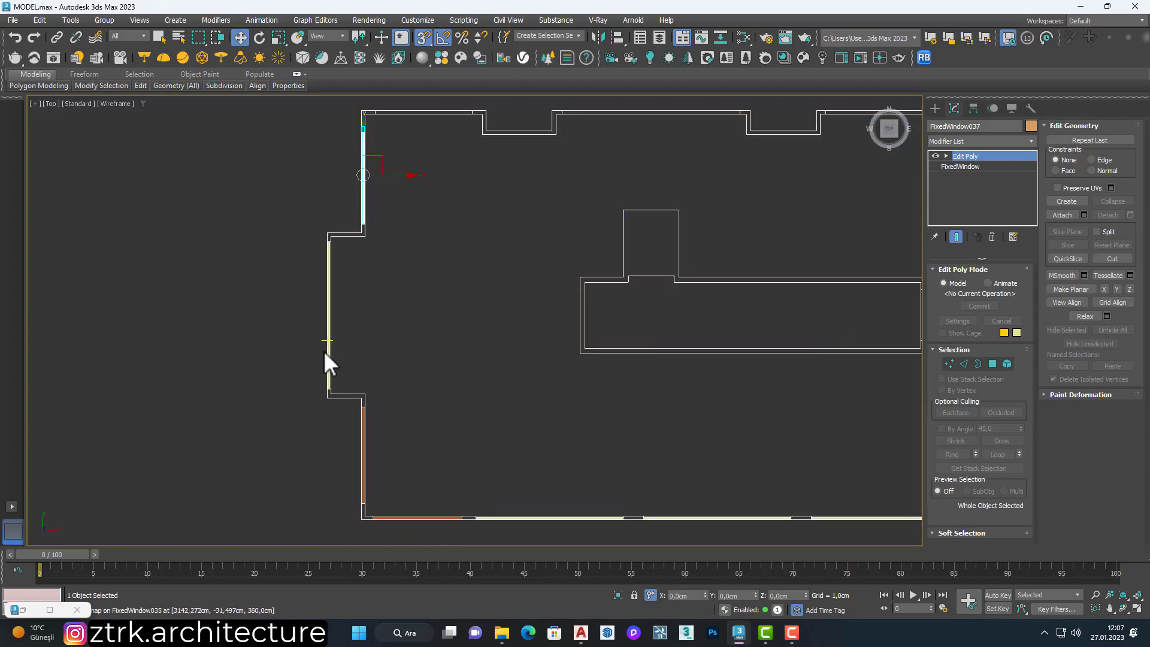
Select a bottom-wall window and review copy FixedWindow038 in the top wall opening from perspective.
left_click(327, 283)
scroll(563, 488, "up", 5)
scroll(563, 488, "down", 8)
left_click(557, 490)
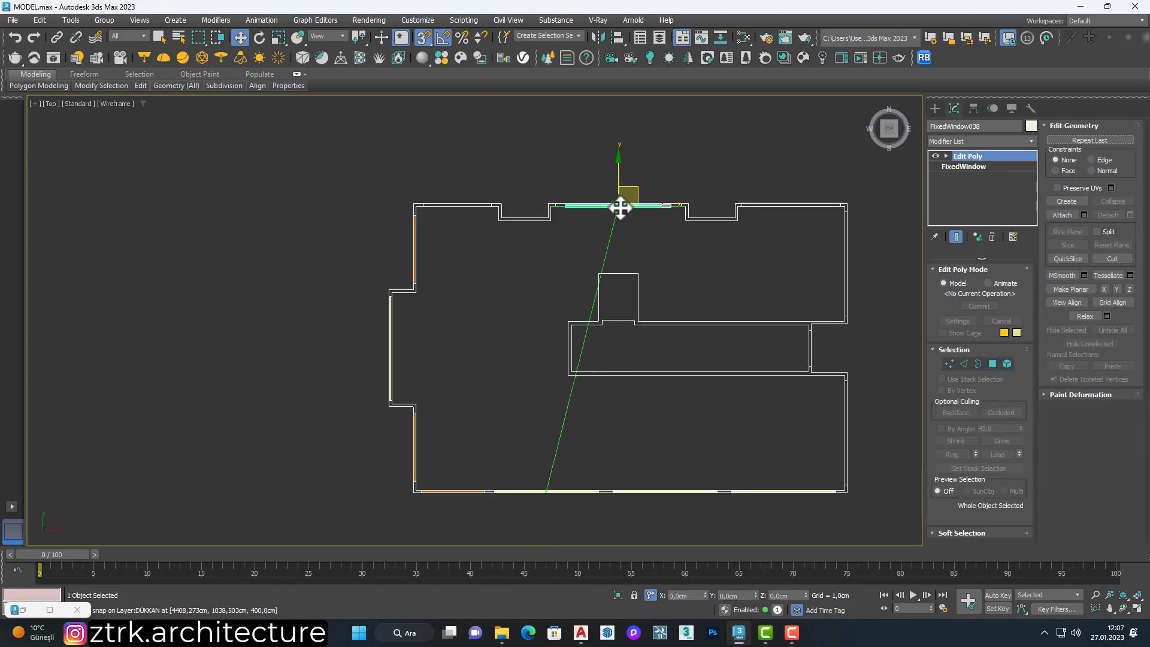
scroll(593, 239, "up", 5)
scroll(336, 293, "down", 2)
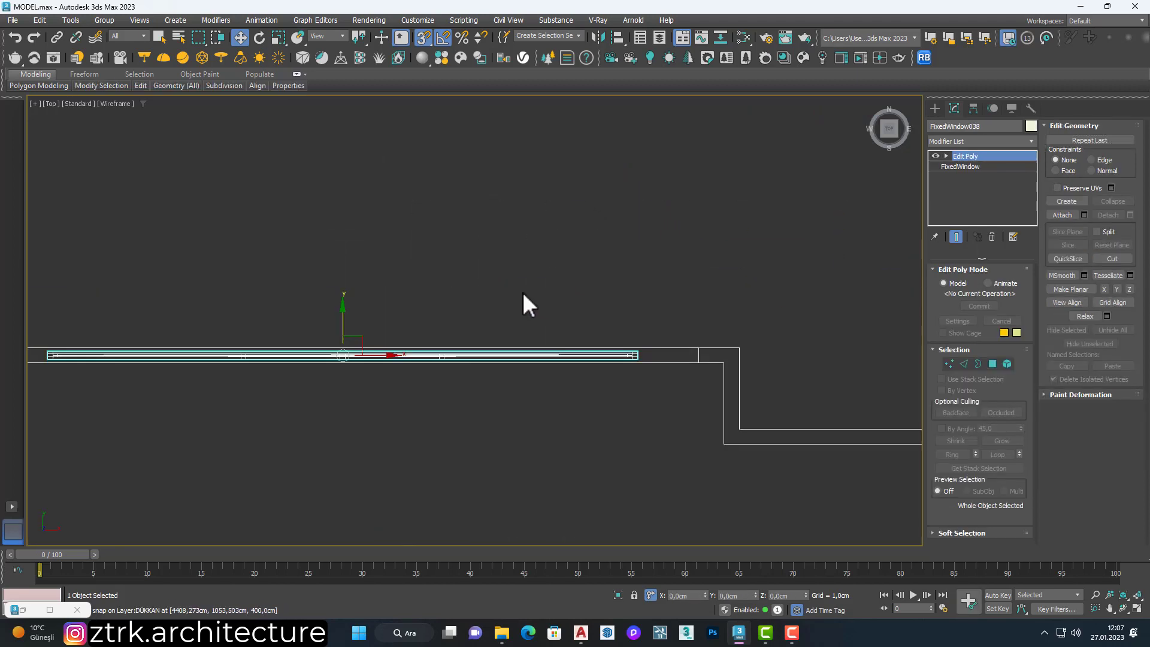
scroll(571, 281, "down", 3)
scroll(539, 289, "down", 4)
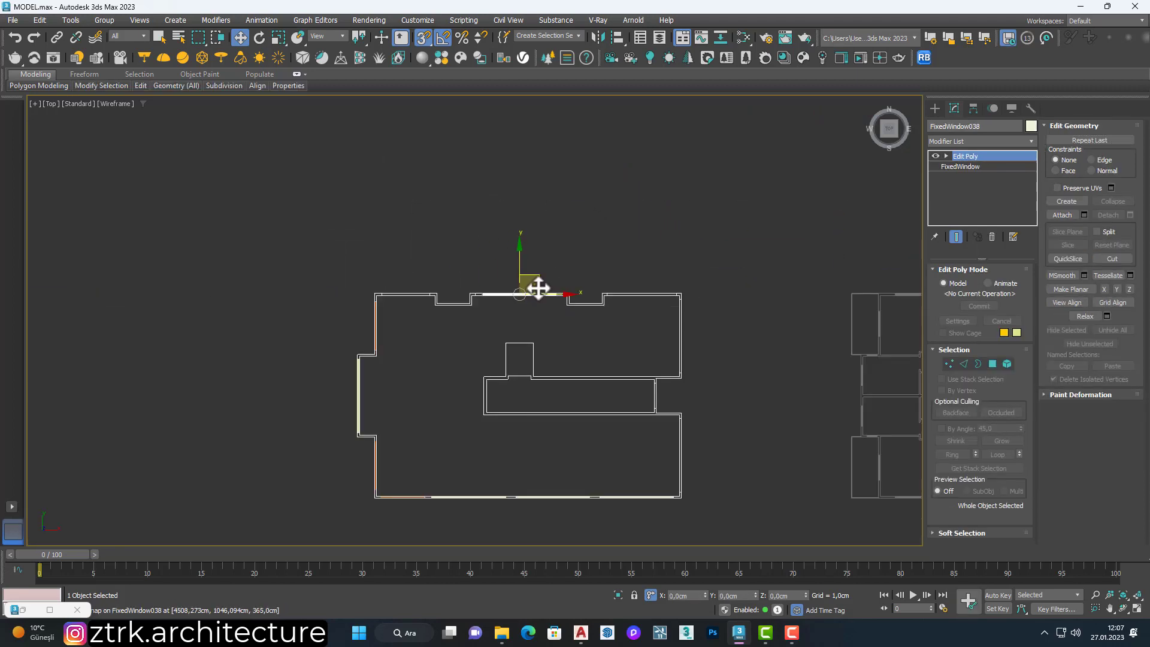
scroll(539, 288, "down", 2)
scroll(539, 288, "up", 6)
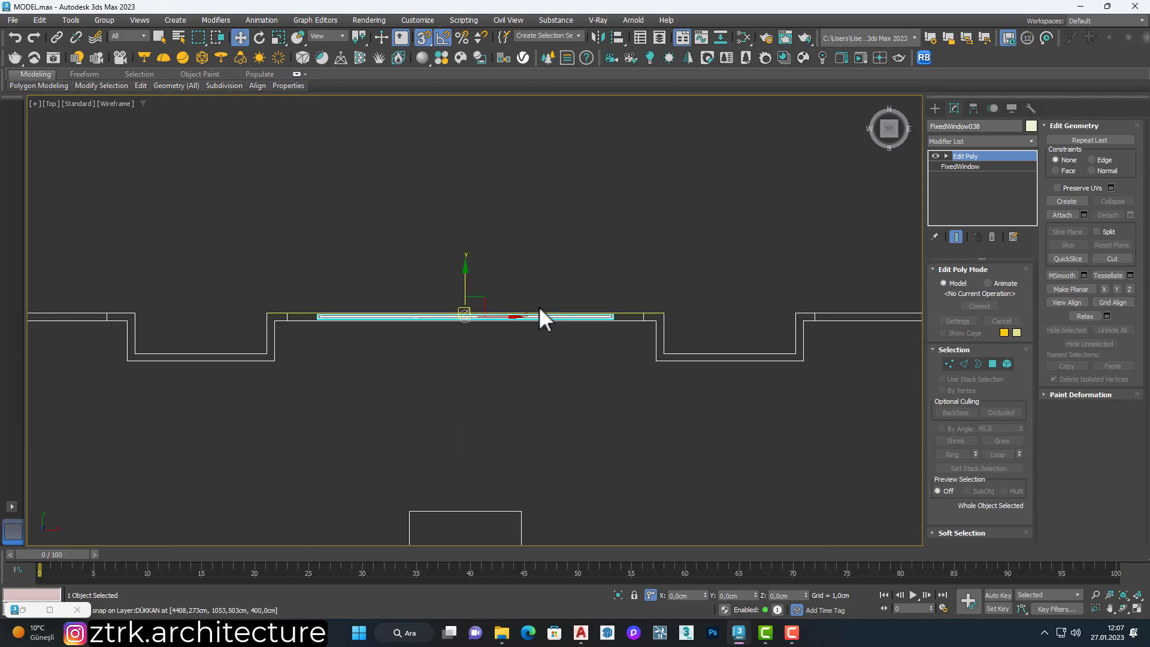
scroll(380, 313, "up", 2)
key("p")
middle_click_drag(393, 336, 522, 297, "alt")
Fit FixedWindow038's vertices to its back-wall opening, then leave vertex mode.
scroll(521, 297, "down", 3)
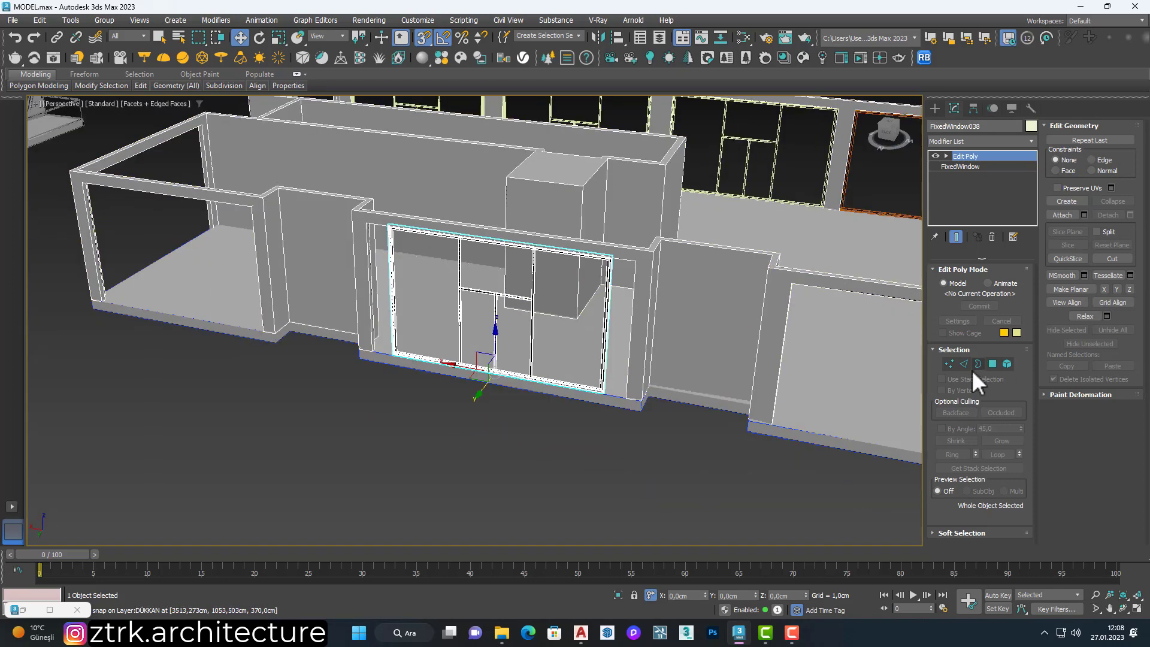
left_click(948, 363)
scroll(608, 332, "up", 5)
scroll(592, 446, "up", 3)
scroll(592, 446, "up", 2)
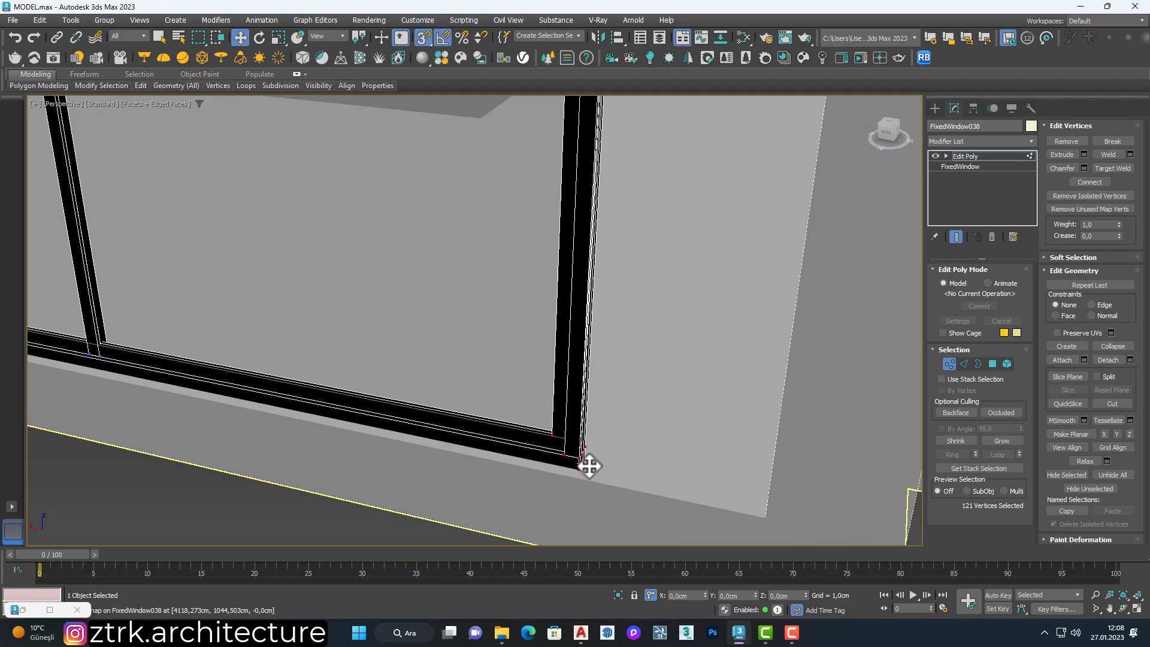
scroll(487, 380, "down", 8)
scroll(465, 361, "up", 2)
scroll(477, 495, "up", 2)
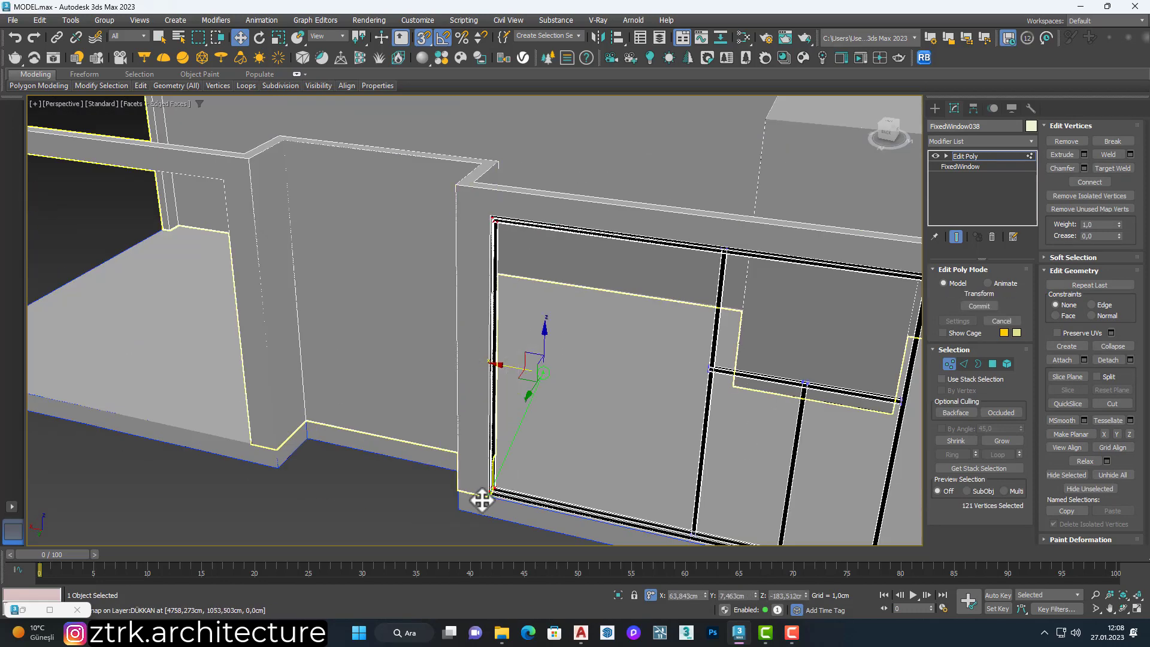
scroll(511, 351, "up", 3)
scroll(508, 362, "up", 2)
scroll(516, 350, "up", 2)
scroll(516, 351, "down", 2)
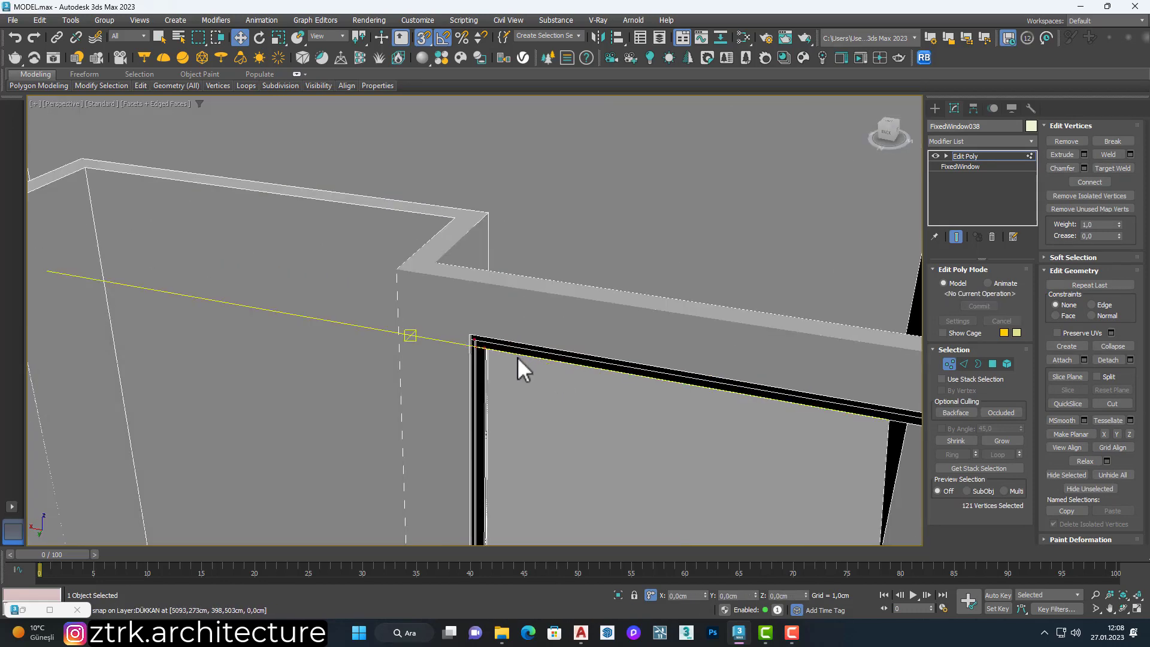
scroll(517, 359, "down", 8)
scroll(513, 367, "up", 6)
scroll(497, 384, "up", 1)
scroll(512, 390, "up", 4)
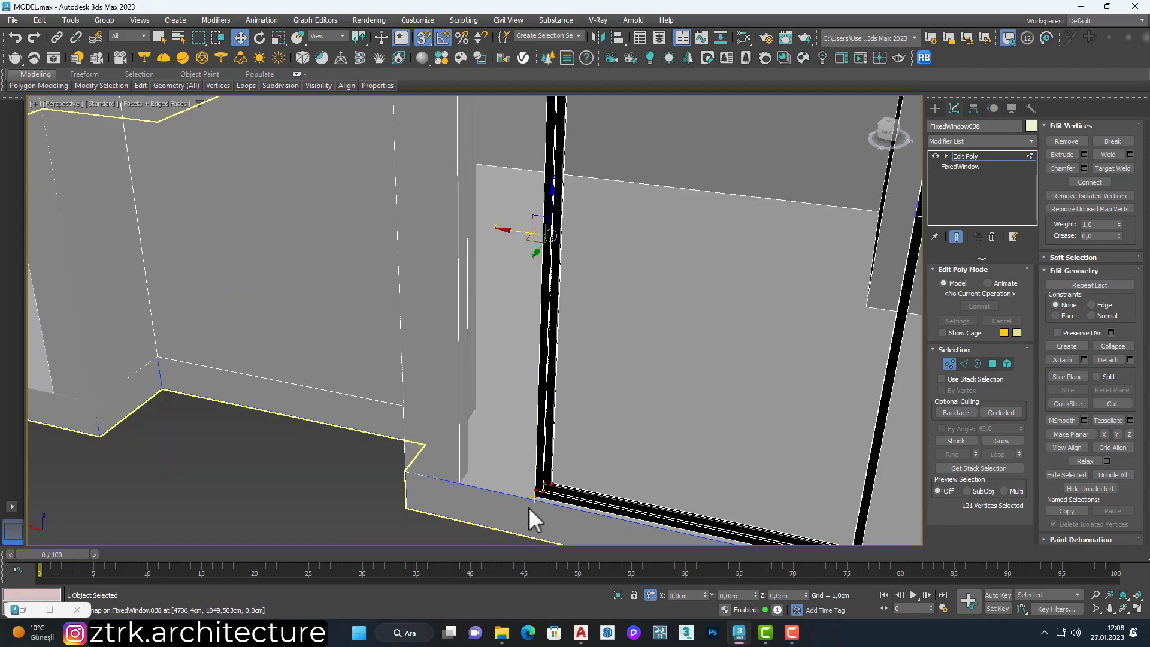
scroll(411, 455, "up", 2)
scroll(424, 422, "down", 6)
key("1")
scroll(551, 396, "down", 5)
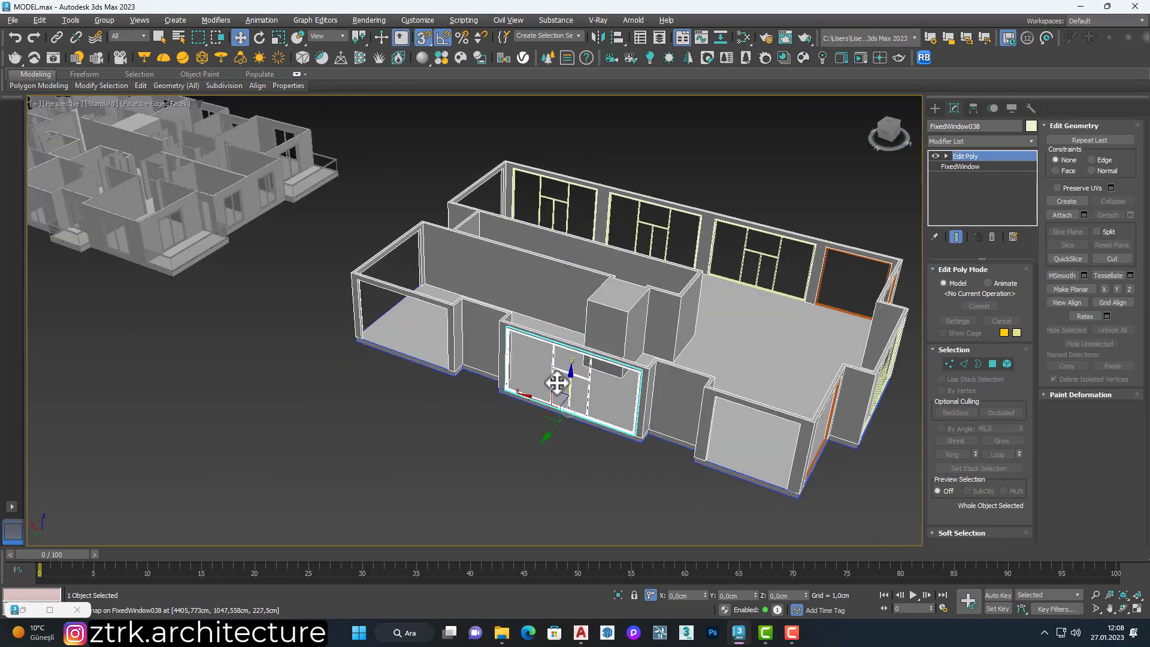
In Top view, select FixedWindow039, the second top-wall window, and enter vertex editing.
key("t")
scroll(521, 378, "down", 2)
scroll(488, 370, "down", 2)
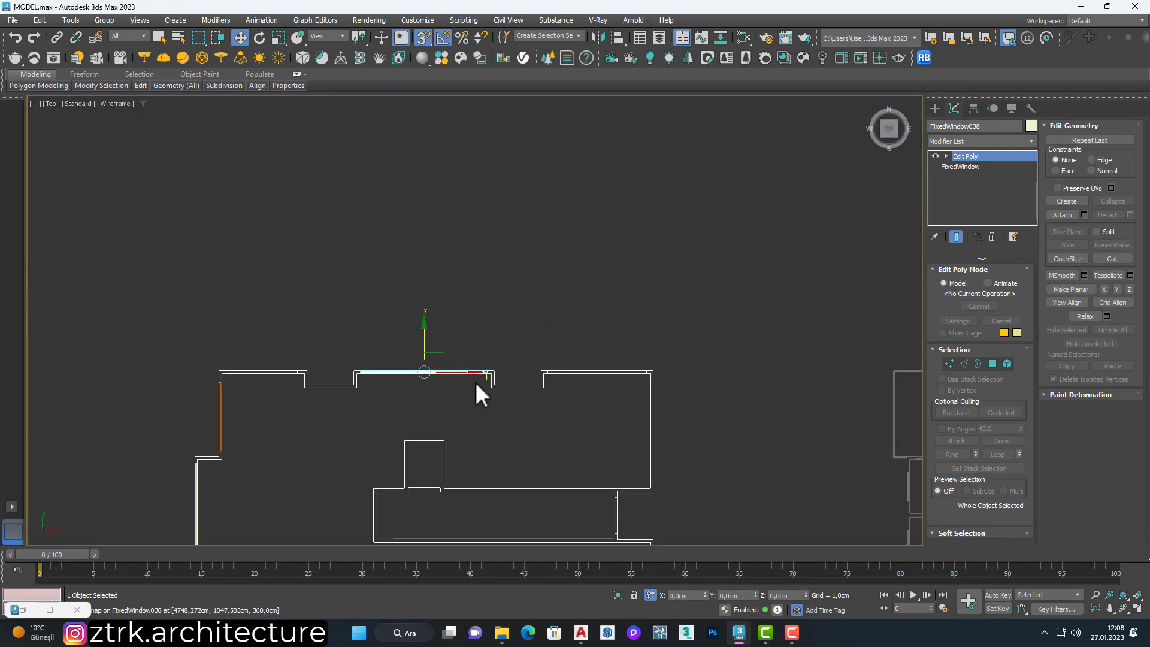
middle_click_drag(479, 389, 532, 172)
scroll(497, 419, "up", 6)
scroll(496, 407, "up", 2)
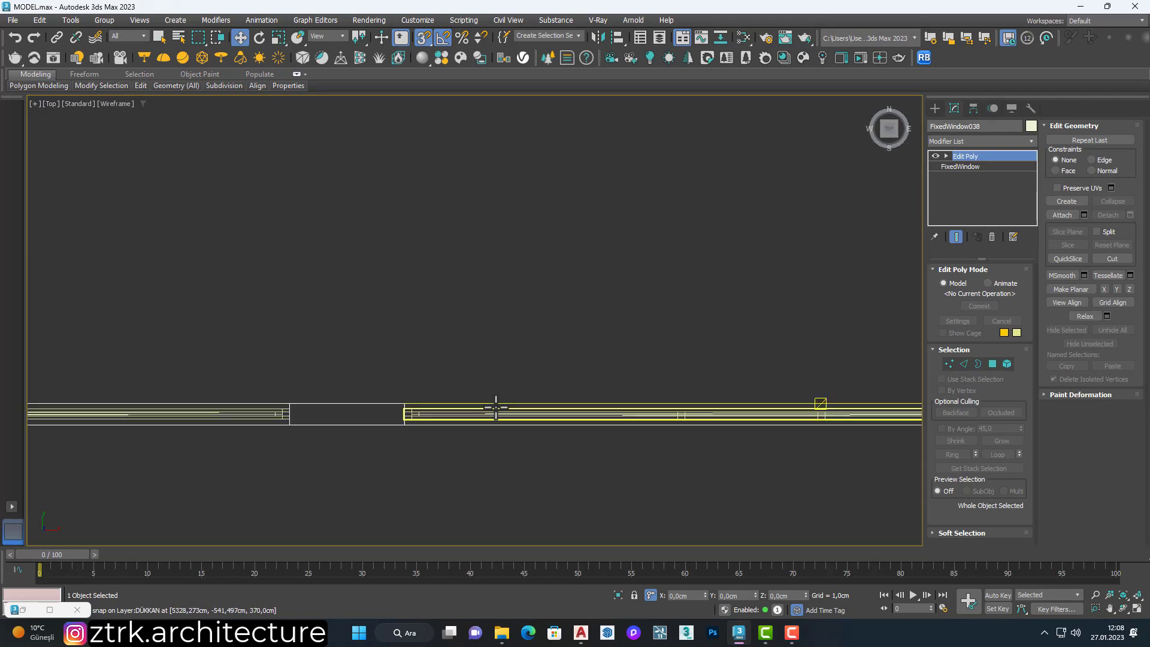
scroll(496, 407, "down", 6)
left_click(583, 259)
scroll(569, 257, "up", 6)
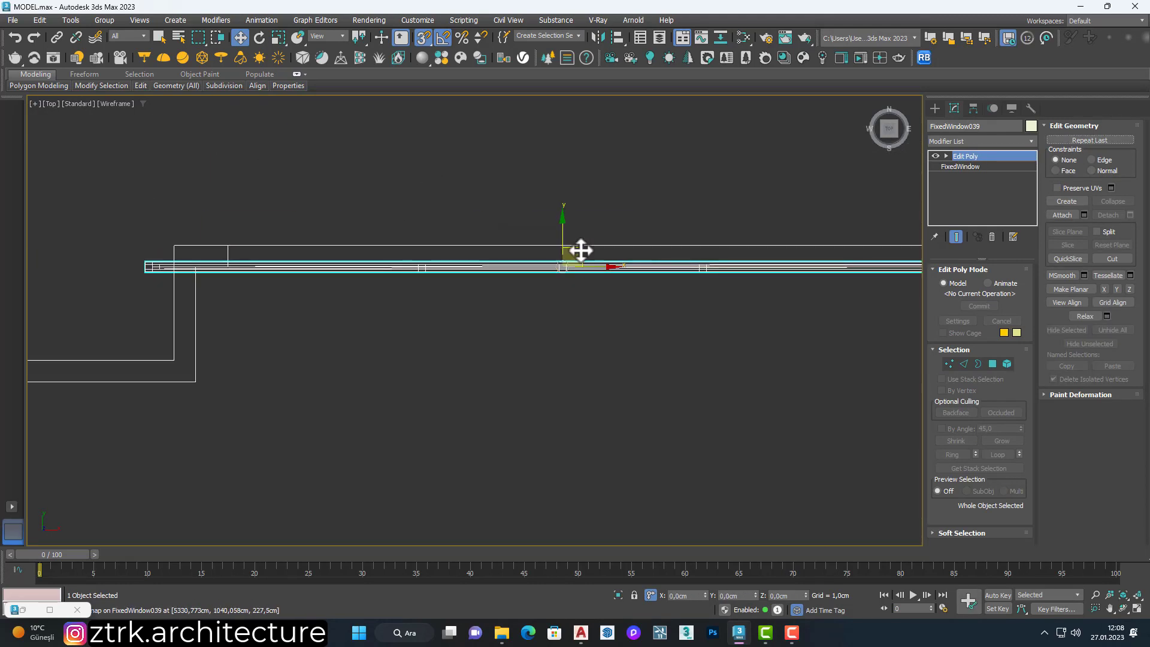
scroll(628, 244, "down", 2)
scroll(539, 270, "down", 1)
left_click(949, 364)
scroll(531, 378, "down", 1)
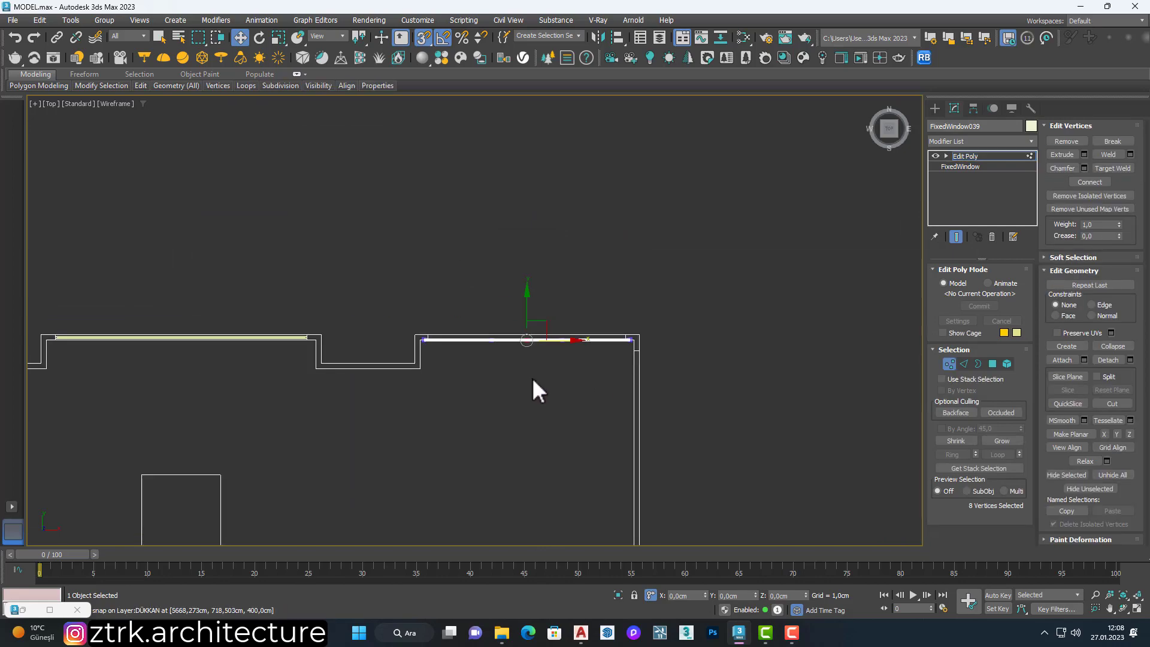
Snap FixedWindow039's side-edge vertices to the opening edge and exit vertex mode.
key("p")
key("F3")
scroll(409, 282, "up", 5)
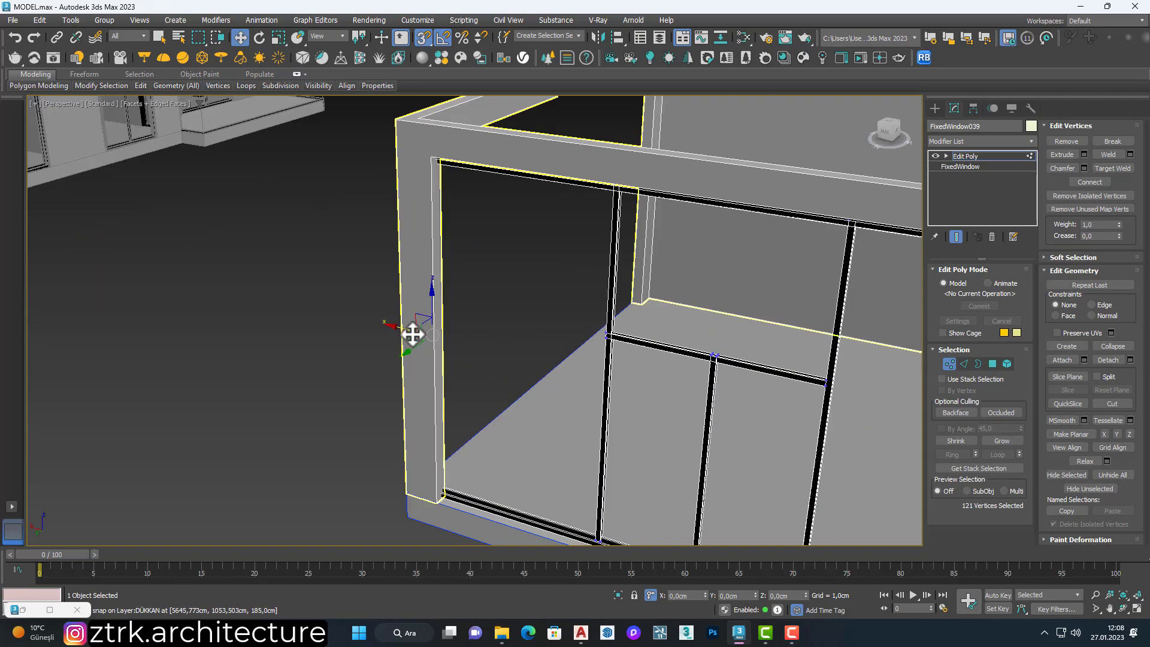
scroll(472, 496, "up", 4)
mouse_move(393, 487)
middle_mouse_down("alt")
mouse_move(343, 443)
mouse_move(570, 415)
middle_mouse_up("alt")
scroll(562, 288, "up", 3)
scroll(487, 418, "down", 5)
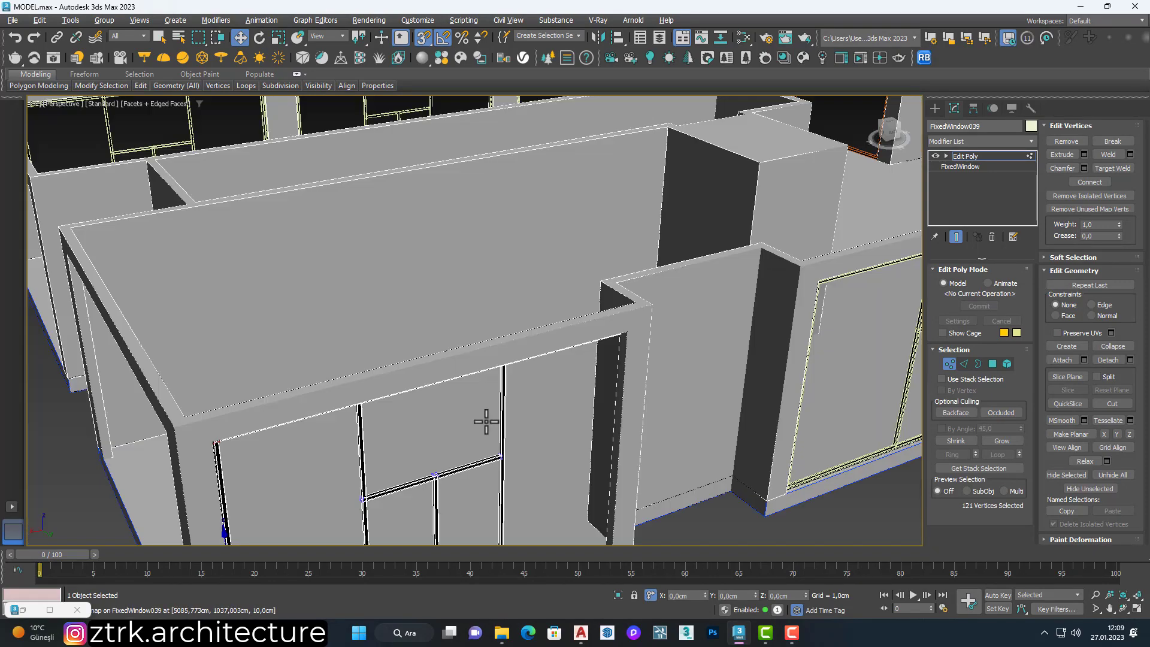
middle_click_drag(487, 418, 602, 508, "alt")
scroll(572, 315, "up", 5)
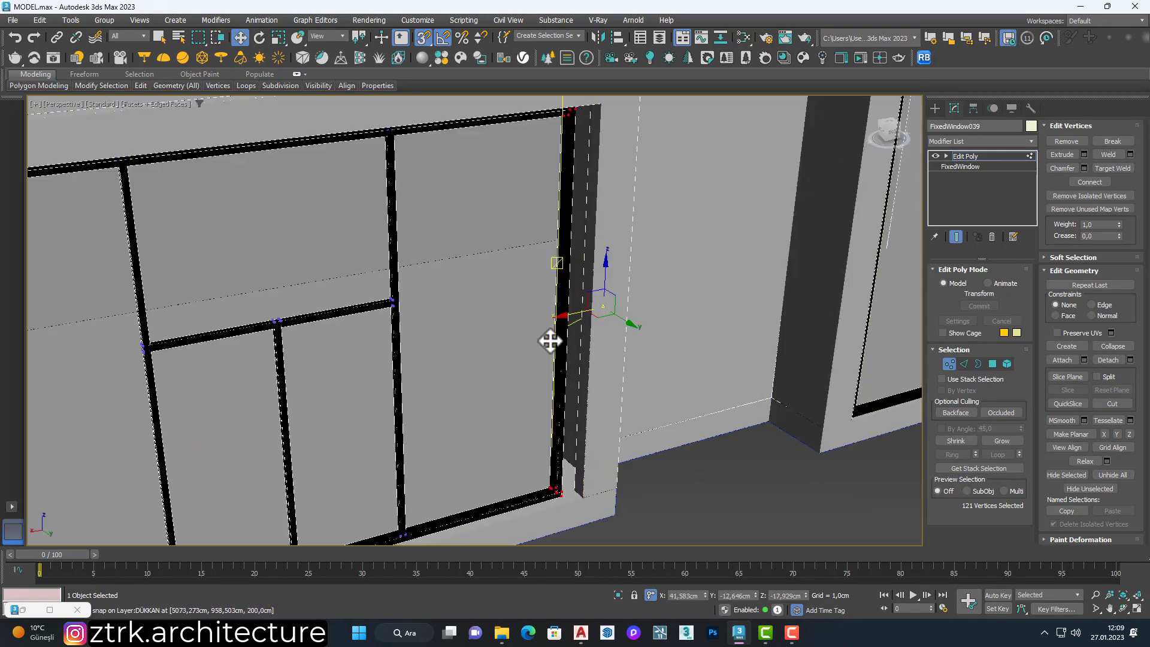
mouse_move(550, 341)
middle_mouse_down()
mouse_move(507, 493)
mouse_move(747, 455)
middle_mouse_up()
scroll(748, 455, "down", 5)
left_click(949, 364)
Orbit the building in wireframe and shaded views to check the fitted windows.
scroll(640, 424, "up", 2)
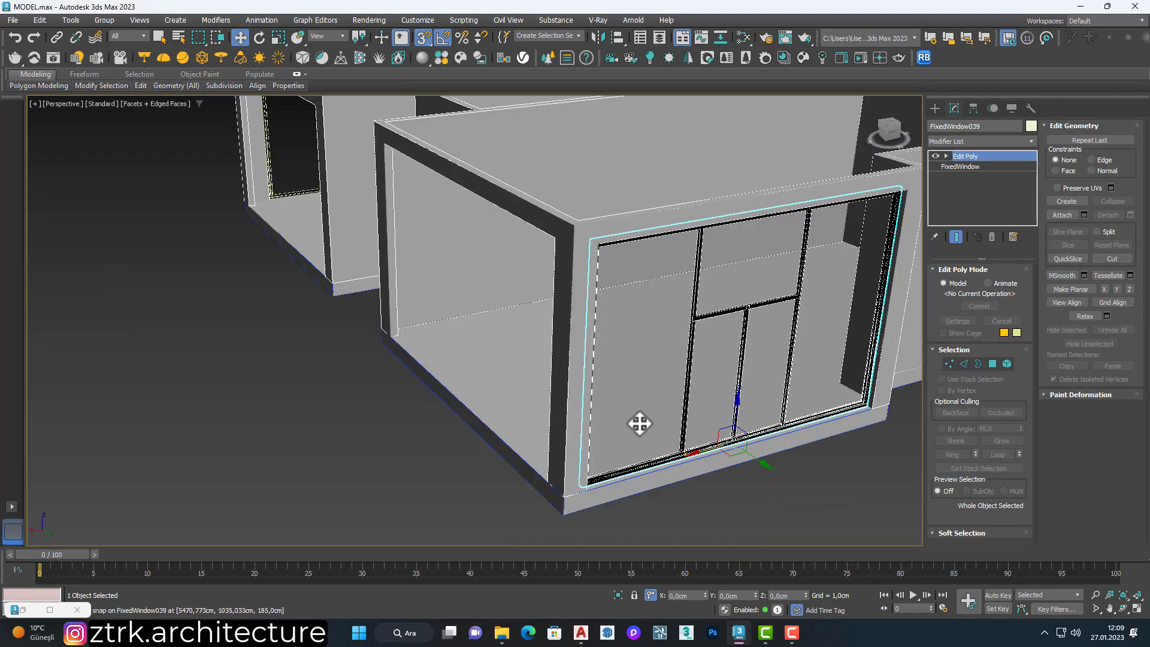
key("t")
scroll(386, 336, "up", 4)
key("F3")
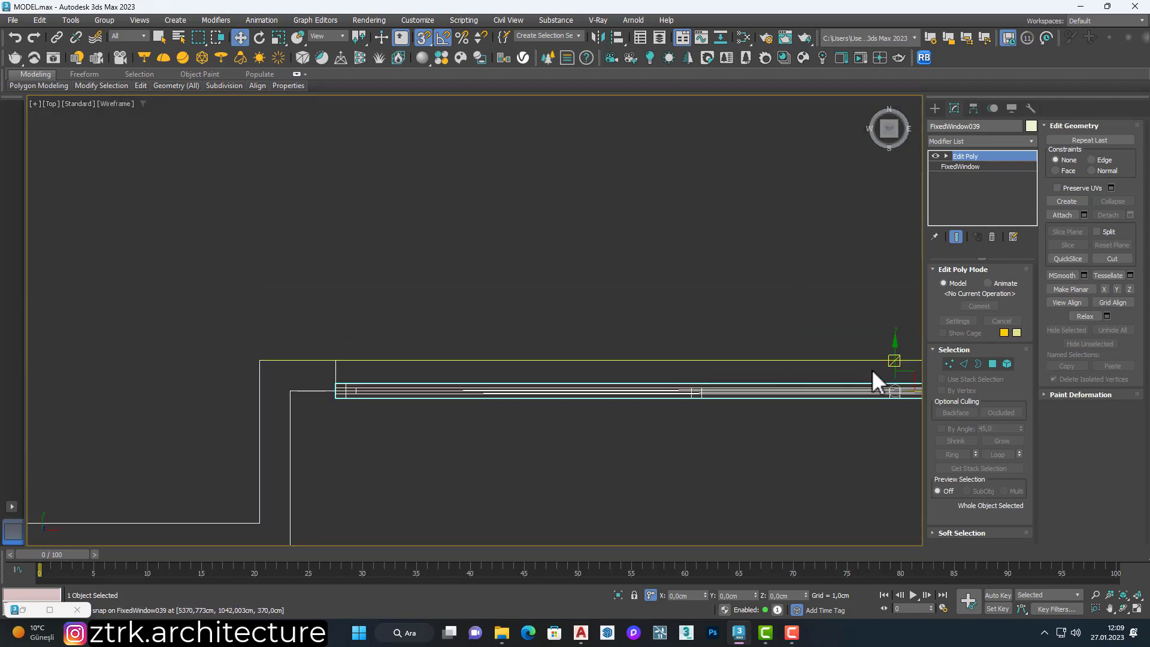
scroll(437, 377, "down", 6)
key("p")
mouse_move(436, 377)
middle_mouse_down("alt")
mouse_move(473, 354)
mouse_move(505, 410)
mouse_move(439, 453)
middle_mouse_up("alt")
key("F3")
scroll(439, 453, "up", 2)
scroll(439, 453, "up", 4)
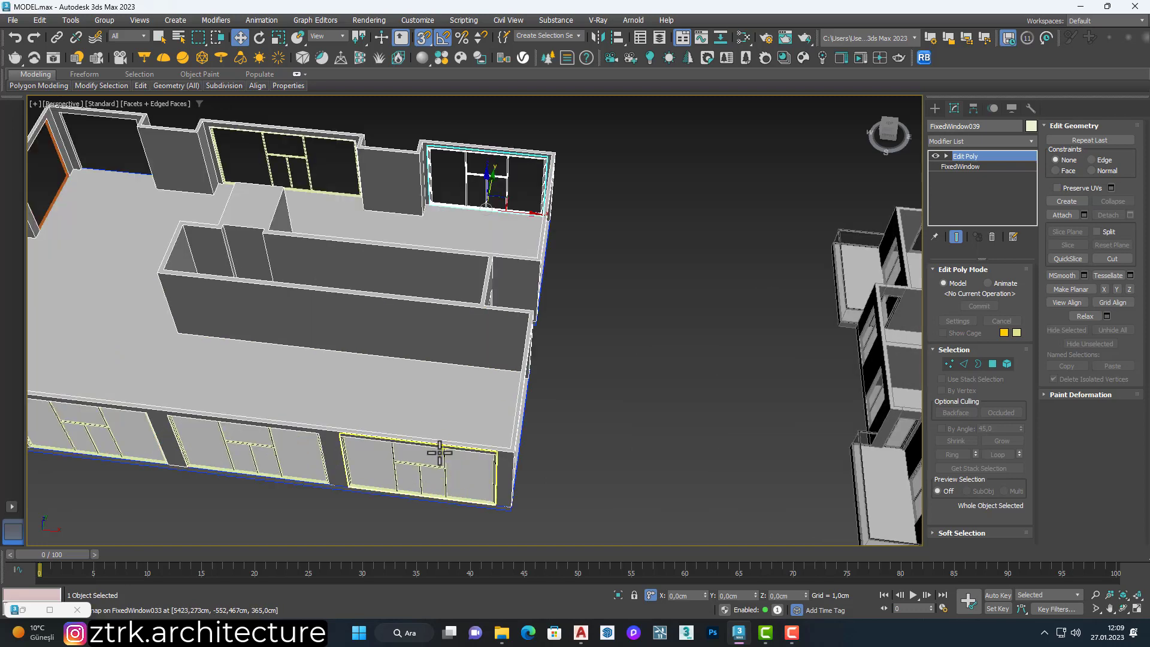
scroll(439, 453, "down", 4)
Finish the fixed window FixedWindow040 in the shop's end-wall opening.
mouse_move(206, 397)
middle_mouse_down("alt")
mouse_move(523, 442)
mouse_move(539, 419)
middle_mouse_up("alt")
left_click(935, 108)
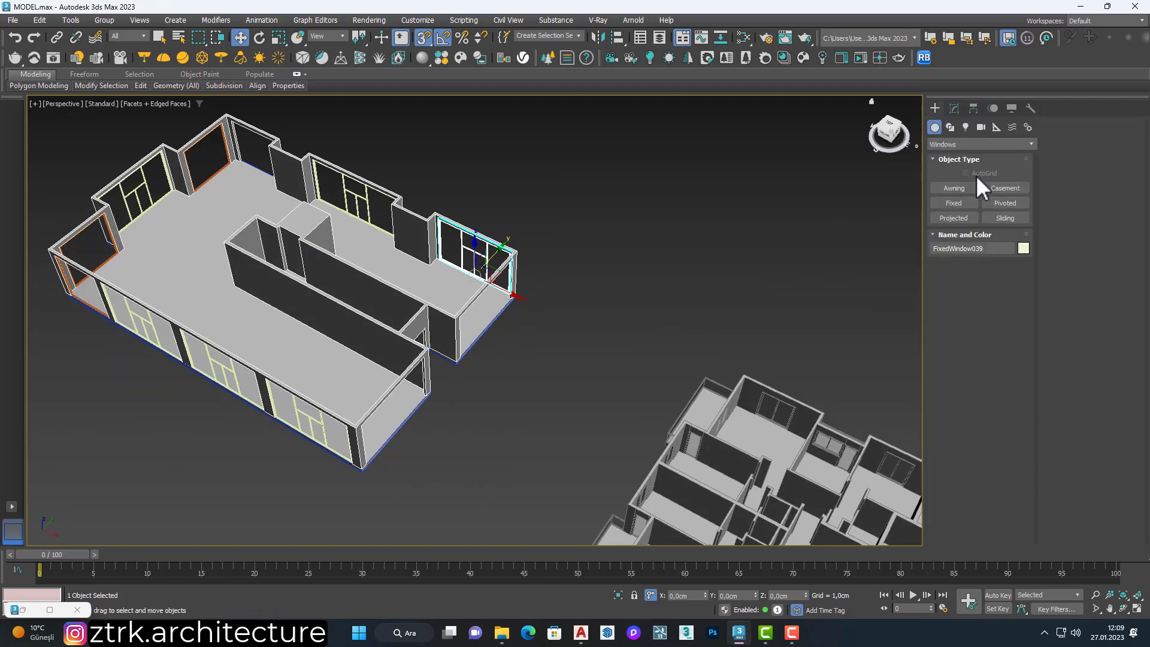
left_click(953, 203)
scroll(400, 441, "up", 5)
left_click(550, 144)
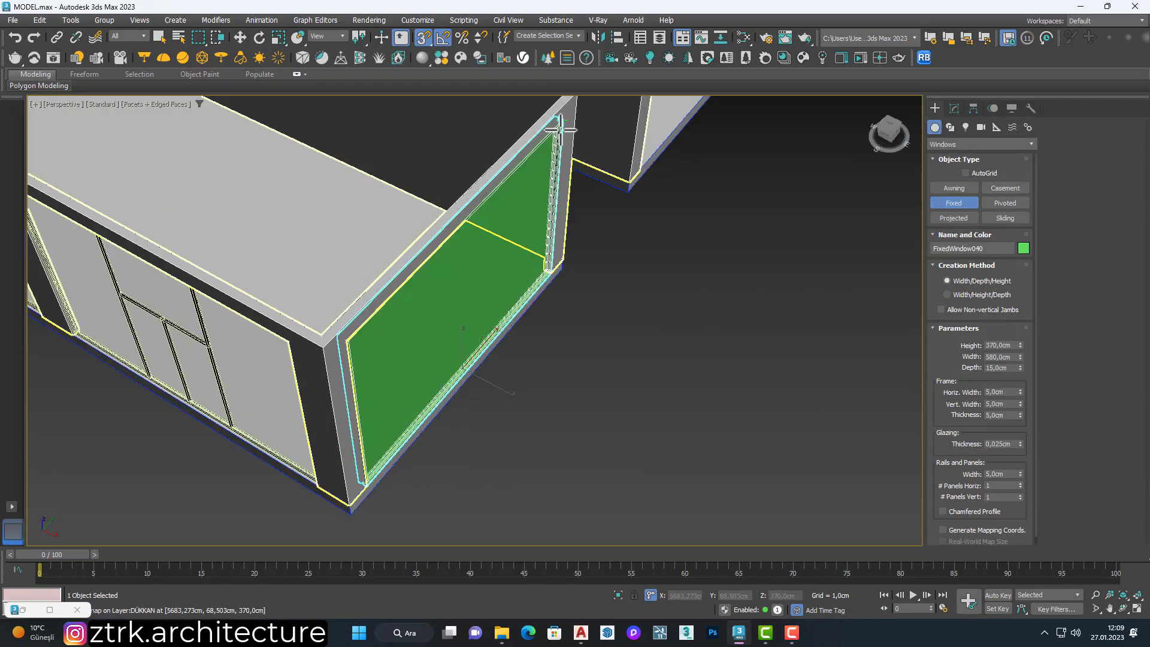
scroll(652, 326, "down", 2)
In the top wireframe view, Shift-drag FixedWindow040 into an independent copy, FixedWindow041.
key("w")
scroll(607, 363, "down", 5)
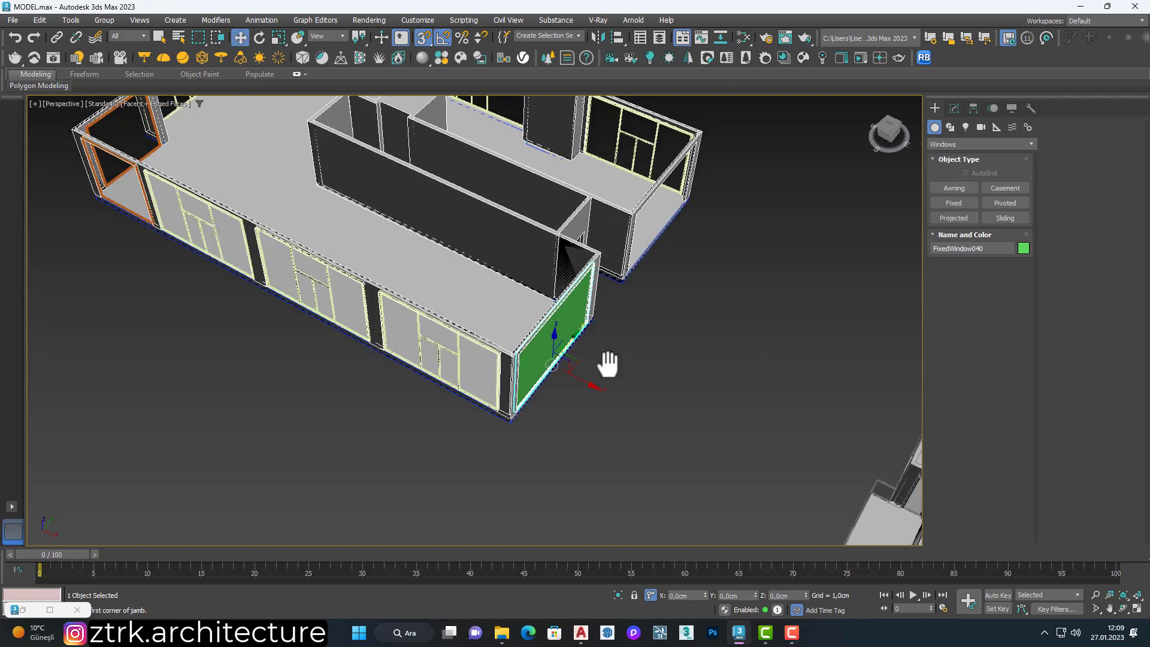
key("t")
scroll(519, 446, "up", 2)
key("F3")
key("m")
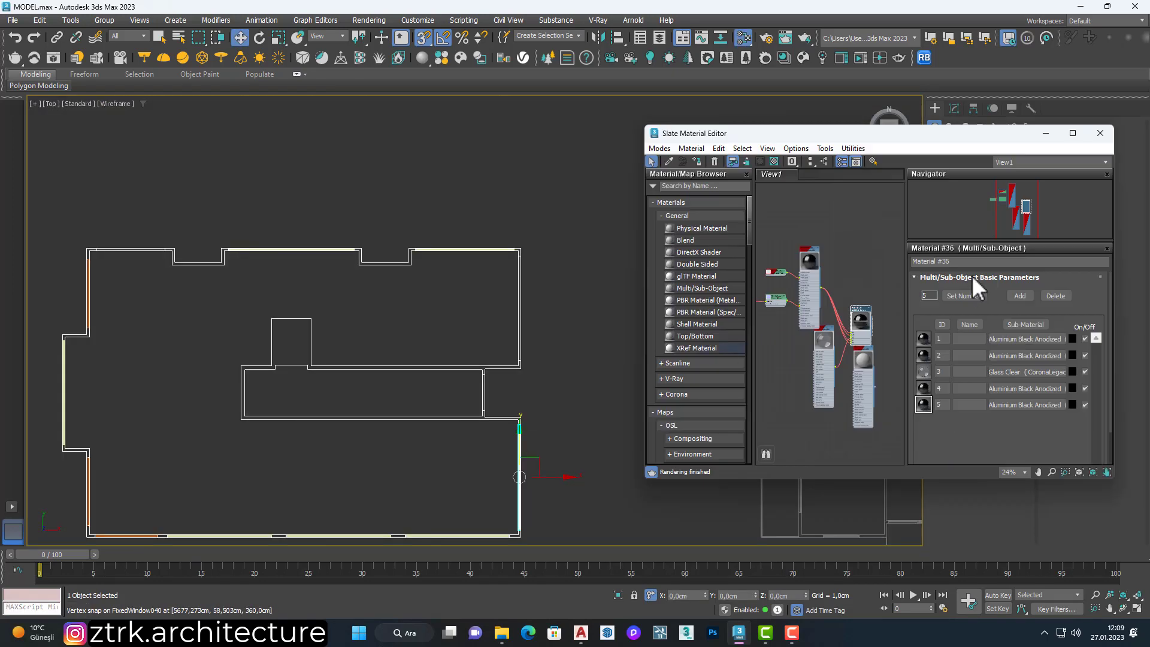
left_click(1047, 136)
left_click_drag(523, 342, 568, 367, "shift")
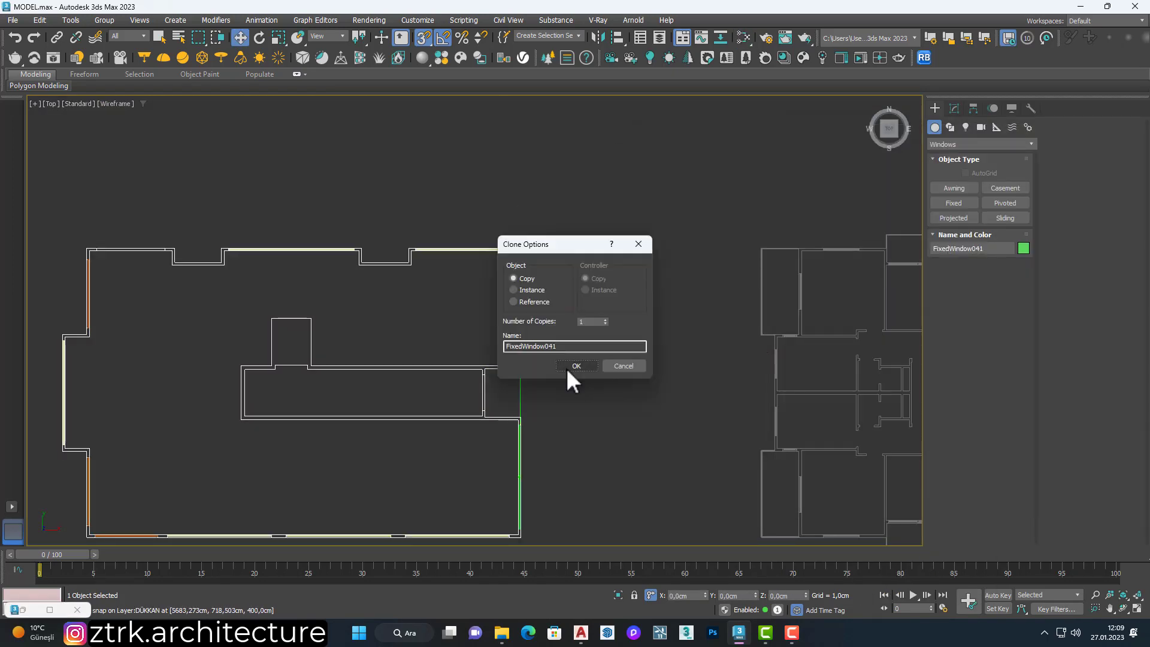
left_click(572, 369)
Return to the shaded Perspective view and orbit around the building to check the windows.
key("p")
key("F3")
middle_click_drag(532, 327, 598, 366, "alt")
left_click(598, 366)
scroll(598, 323, "up", 5)
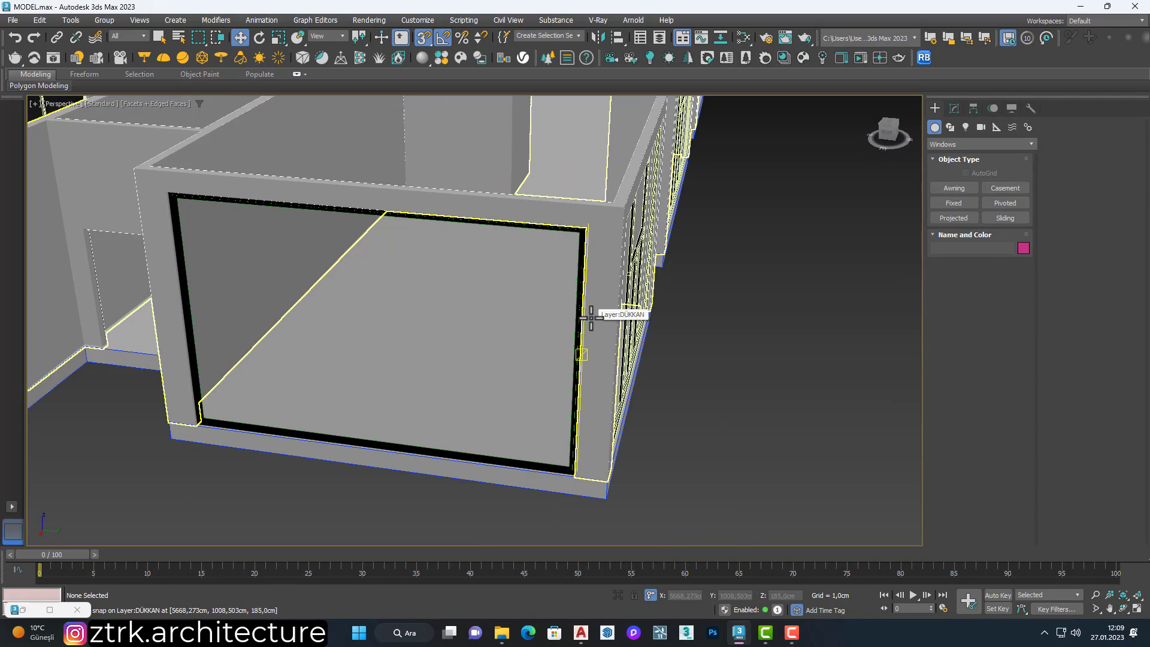
scroll(488, 339, "down", 5)
mouse_move(509, 336)
middle_mouse_down("alt")
mouse_move(488, 339)
mouse_move(446, 389)
mouse_move(521, 362)
mouse_move(521, 380)
middle_mouse_up("alt")
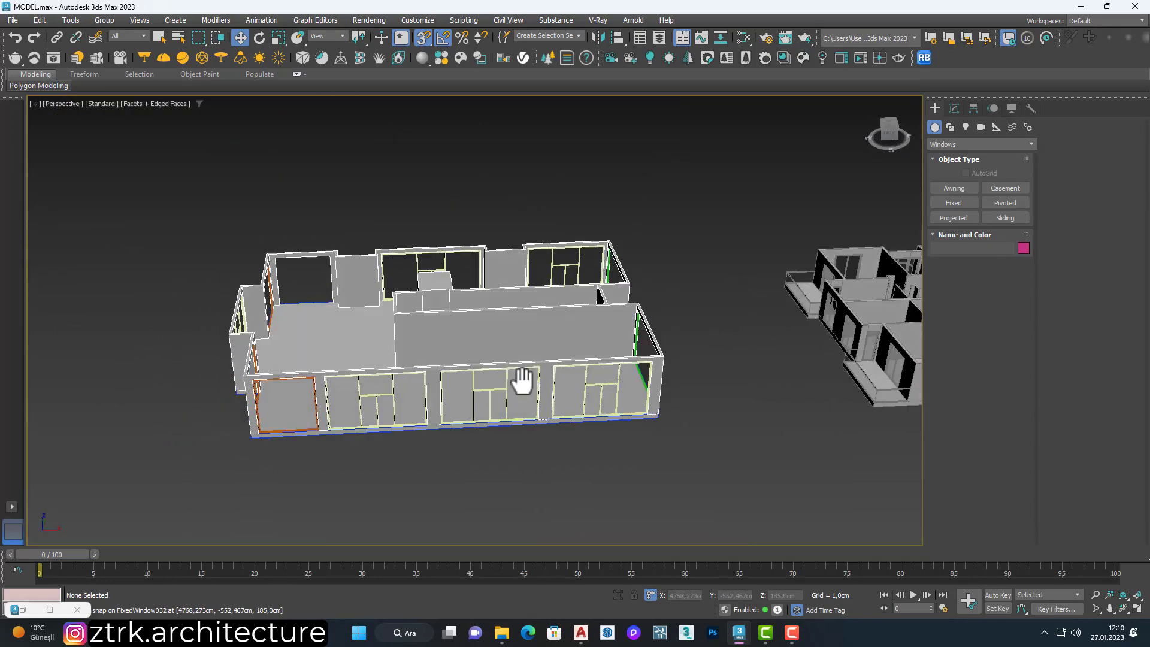
scroll(379, 433, "up", 5)
scroll(395, 441, "down", 4)
mouse_move(395, 440)
middle_mouse_down("alt")
mouse_move(419, 419)
mouse_move(397, 411)
middle_mouse_up("alt")
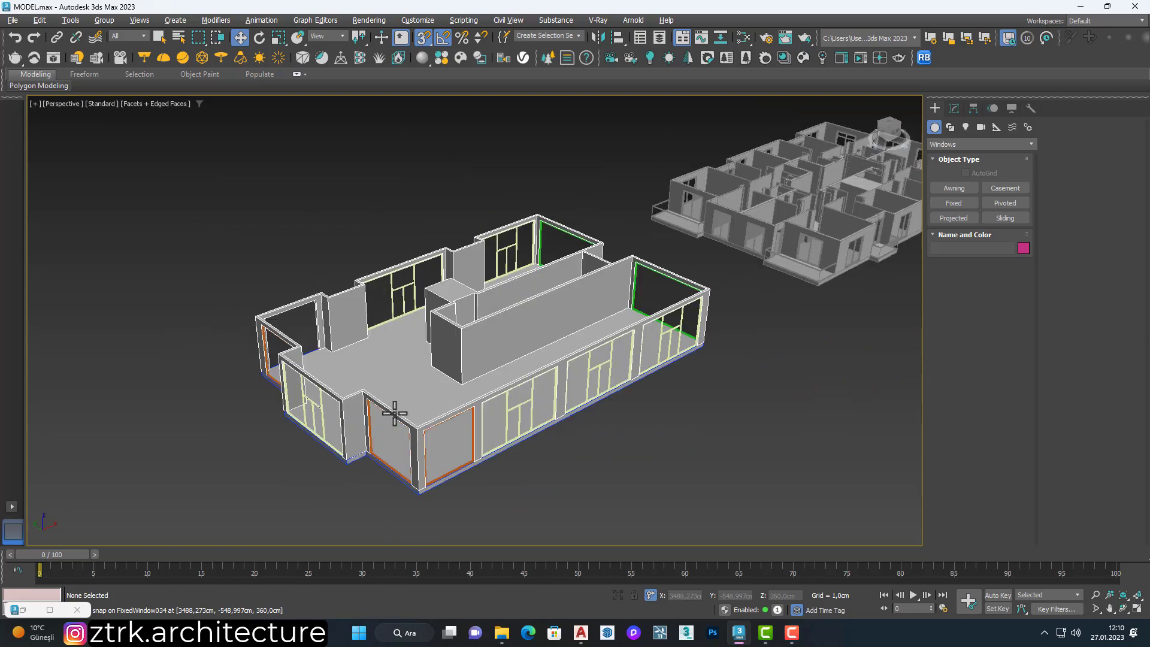
scroll(331, 414, "down", 4)
scroll(300, 412, "down", 2)
scroll(301, 415, "up", 4)
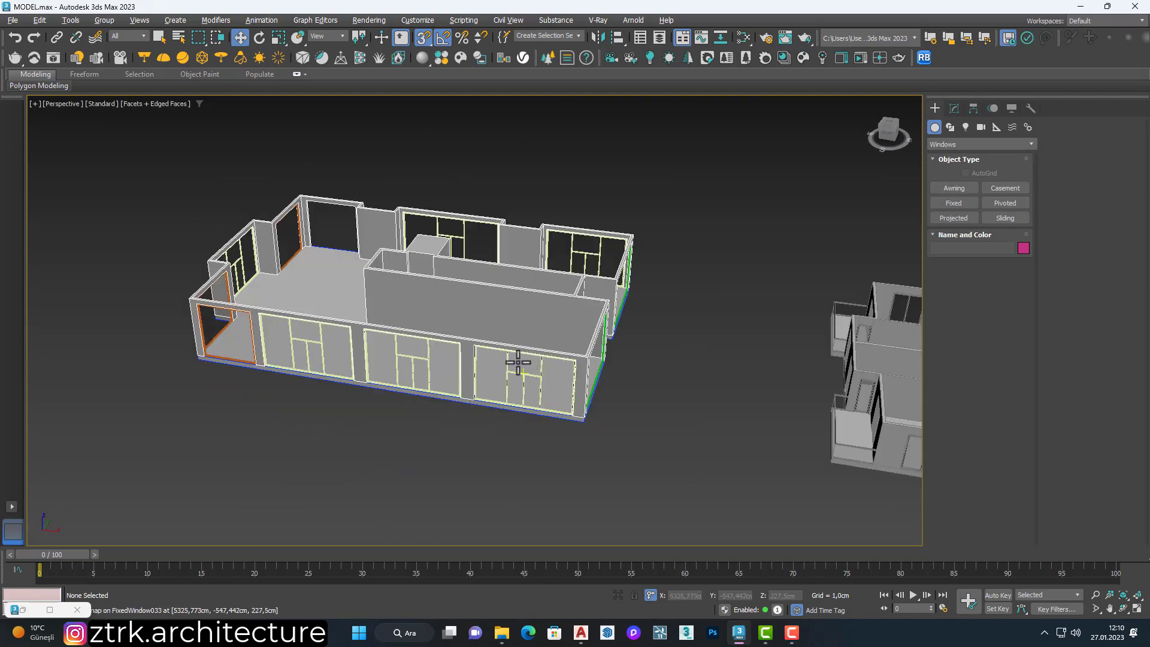
middle_click_drag(526, 359, 442, 378, "alt")
Draw a pivot door across the opening between the front rooms, 190 cm wide.
scroll(442, 379, "up", 5)
left_click(968, 145)
left_click(966, 203)
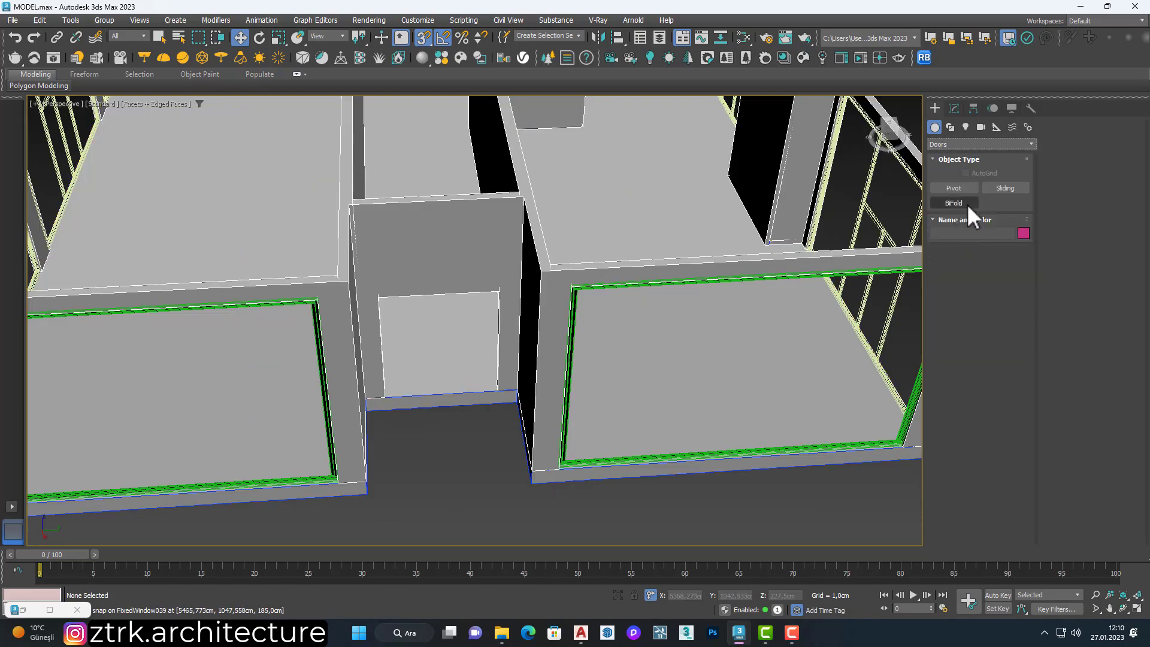
left_click(966, 191)
left_click_drag(382, 396, 498, 384)
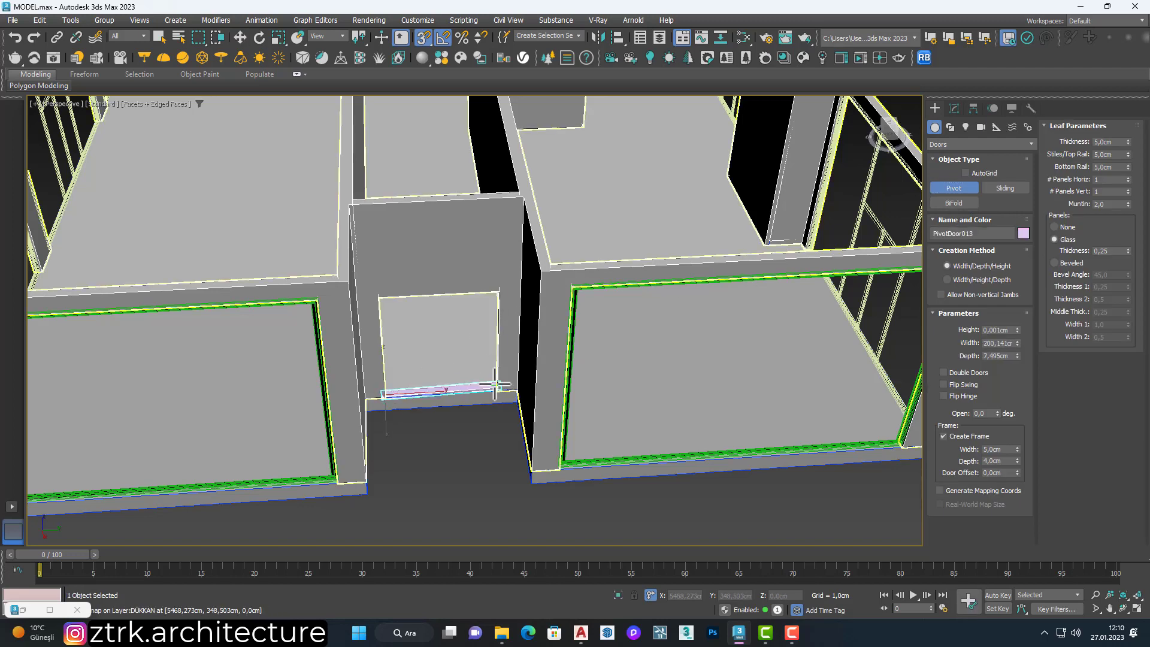
scroll(495, 384, "up", 3)
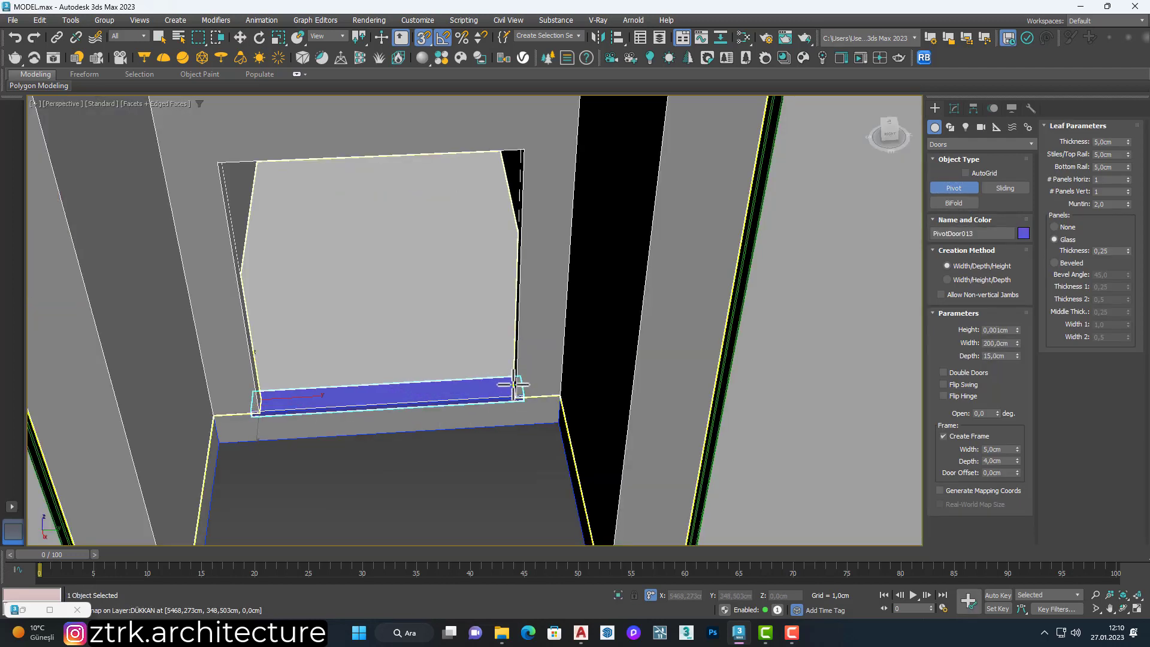
left_click(522, 305)
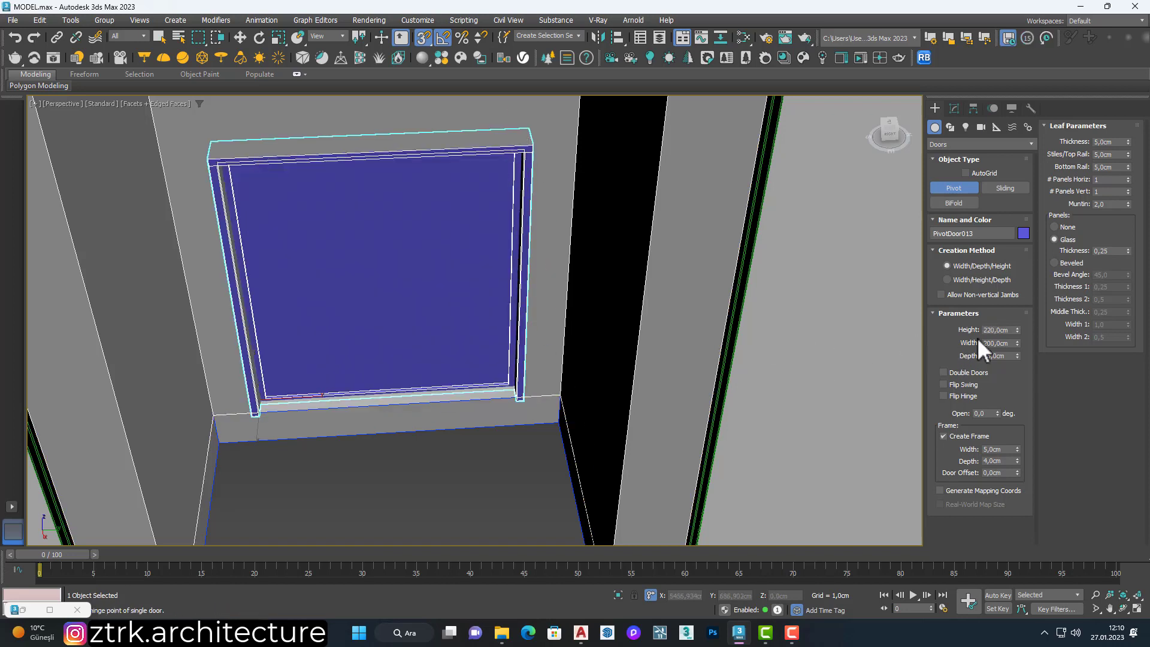
type("190")
key("Return")
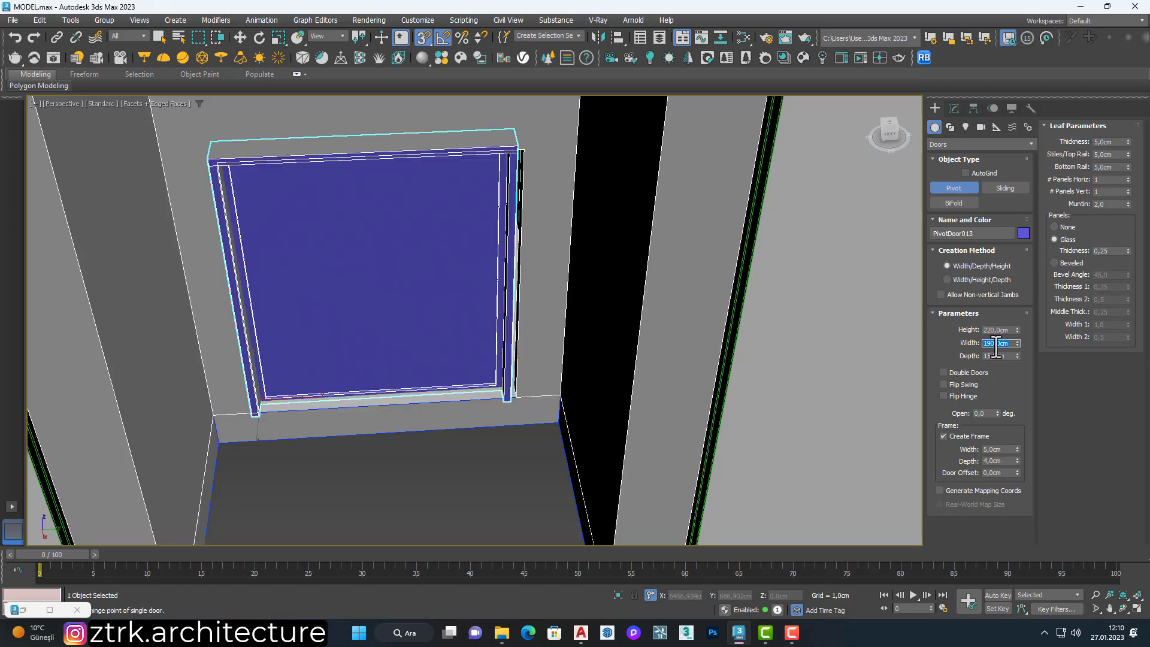
Set the pivot door depth to 5 cm and adjust its muntin width.
left_click_drag(1009, 355, 994, 356)
key("Return")
scroll(501, 380, "up", 3)
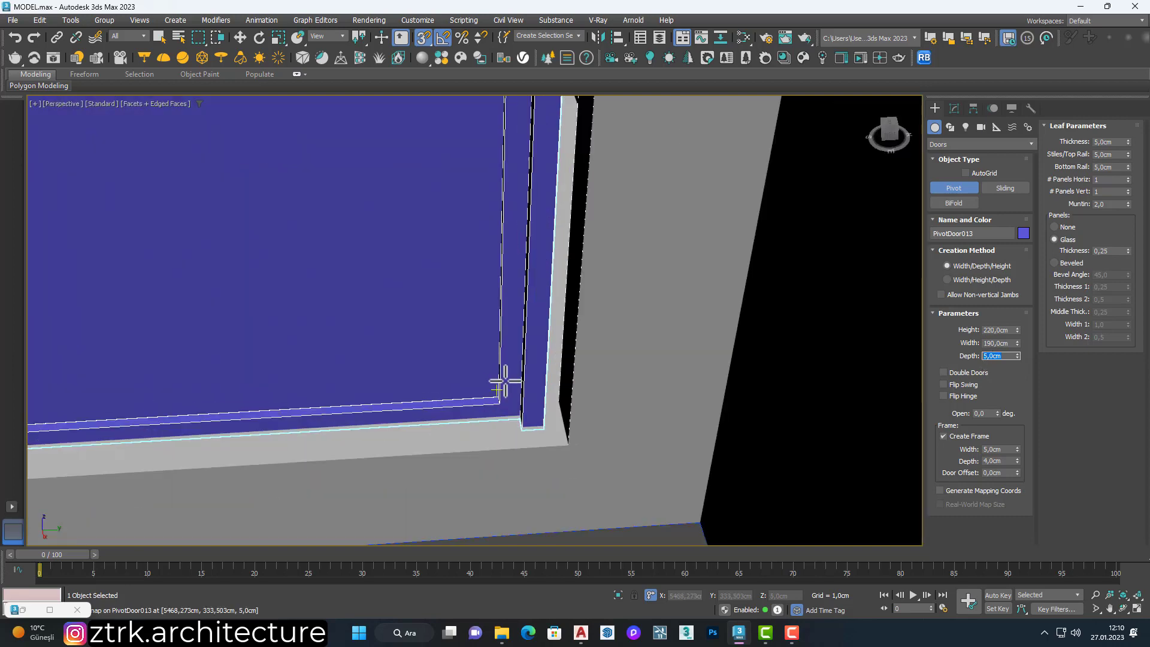
scroll(501, 380, "down", 2)
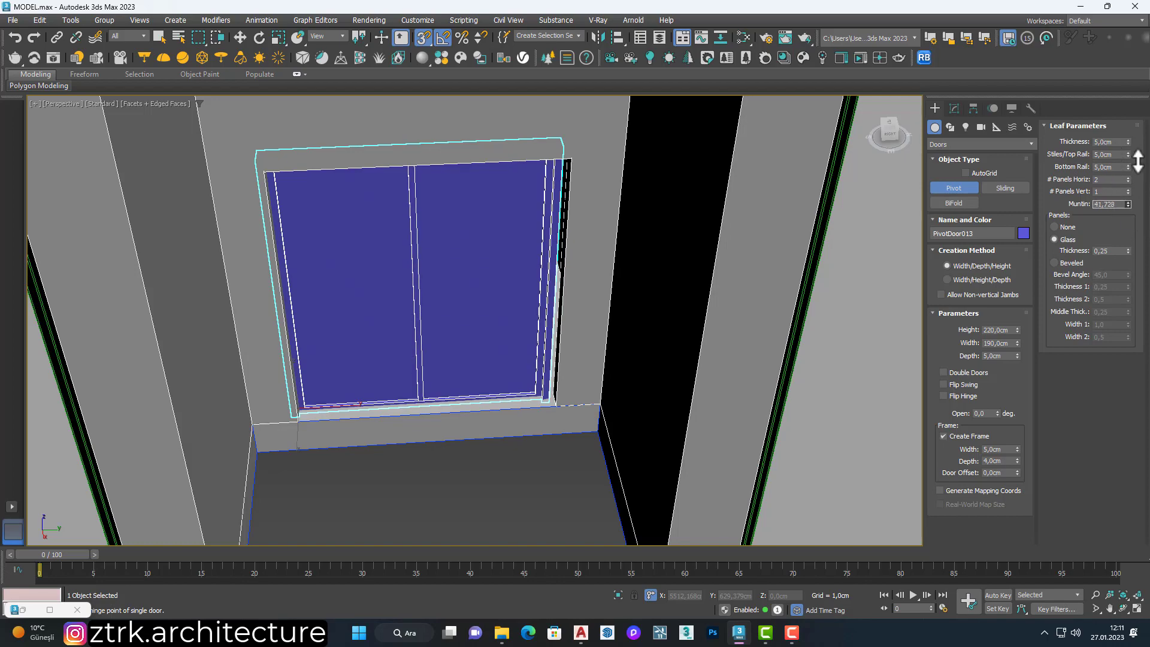
left_click_drag(1138, 160, 1138, 143)
mouse_move(516, 336)
middle_mouse_down("alt")
mouse_move(465, 375)
mouse_move(473, 324)
mouse_move(474, 368)
middle_mouse_up("alt")
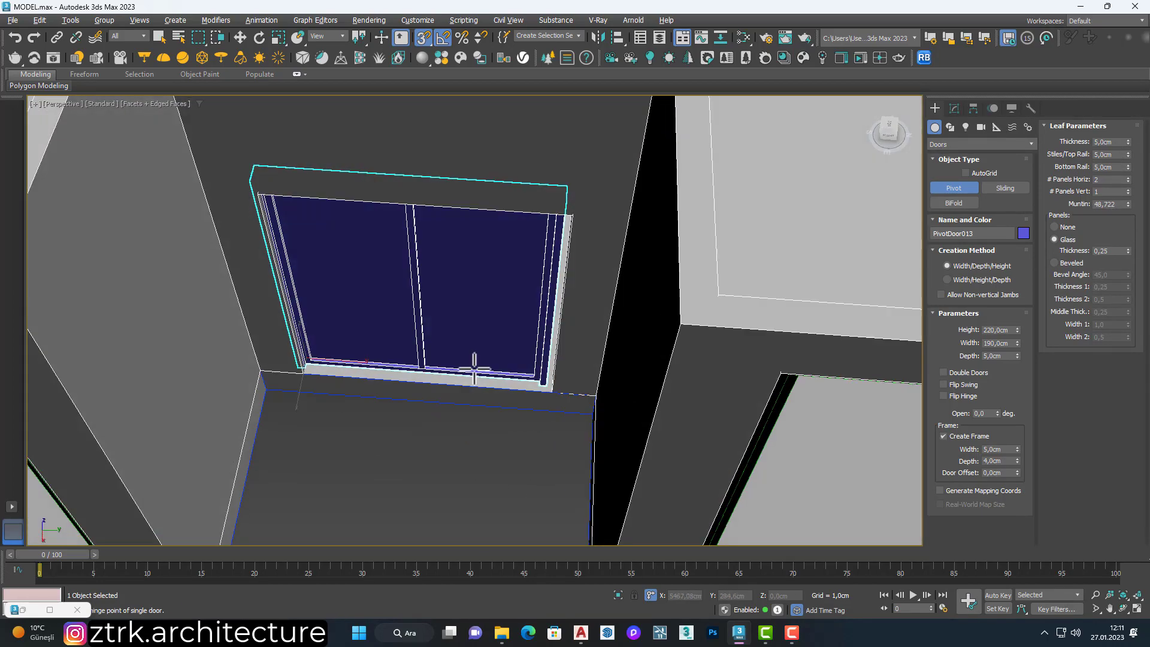
scroll(474, 368, "down", 5)
scroll(474, 367, "up", 5)
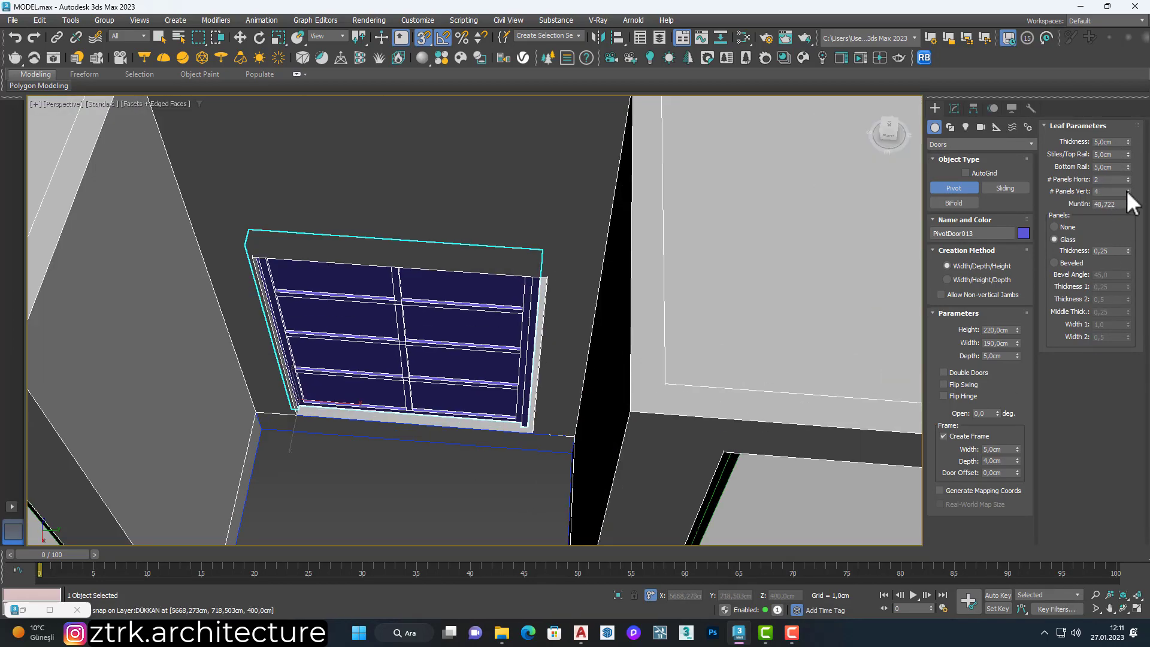
Give the door beveled panels, one vertical panel, and a 215 cm height.
left_click(1056, 263)
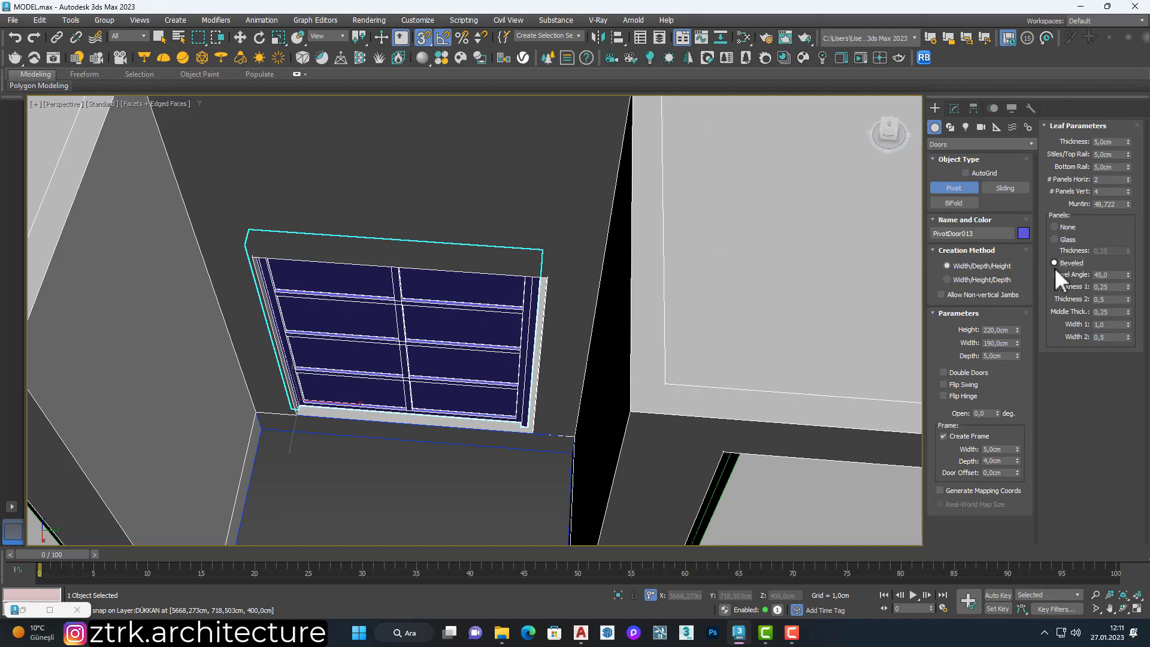
scroll(296, 331, "up", 5)
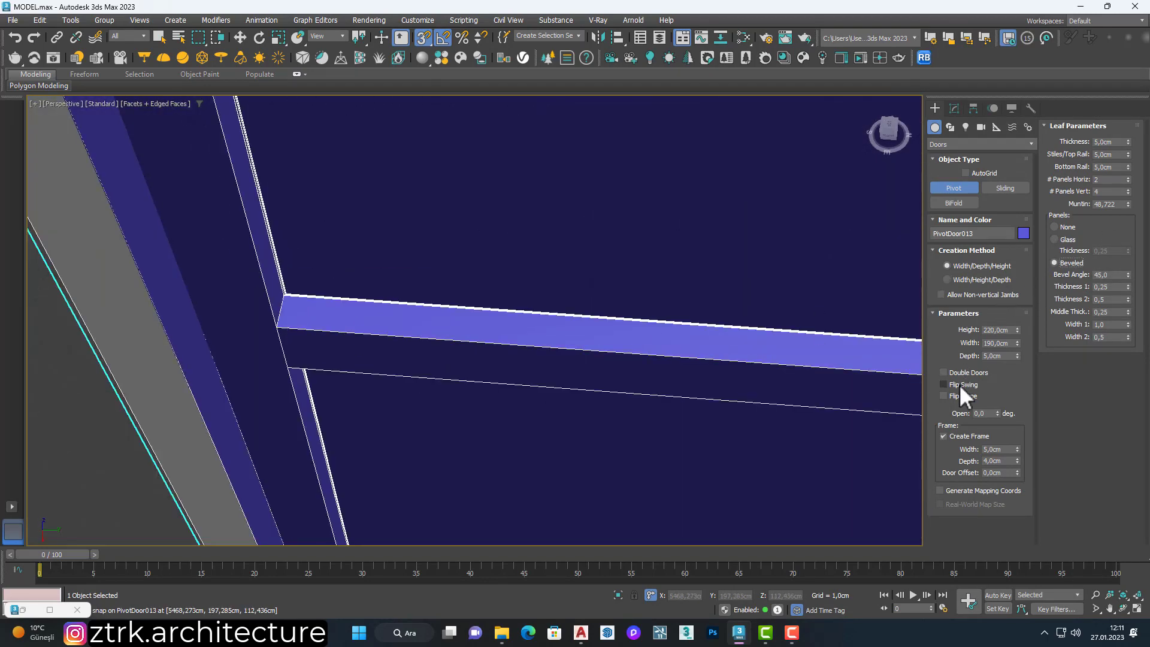
scroll(757, 380, "down", 3)
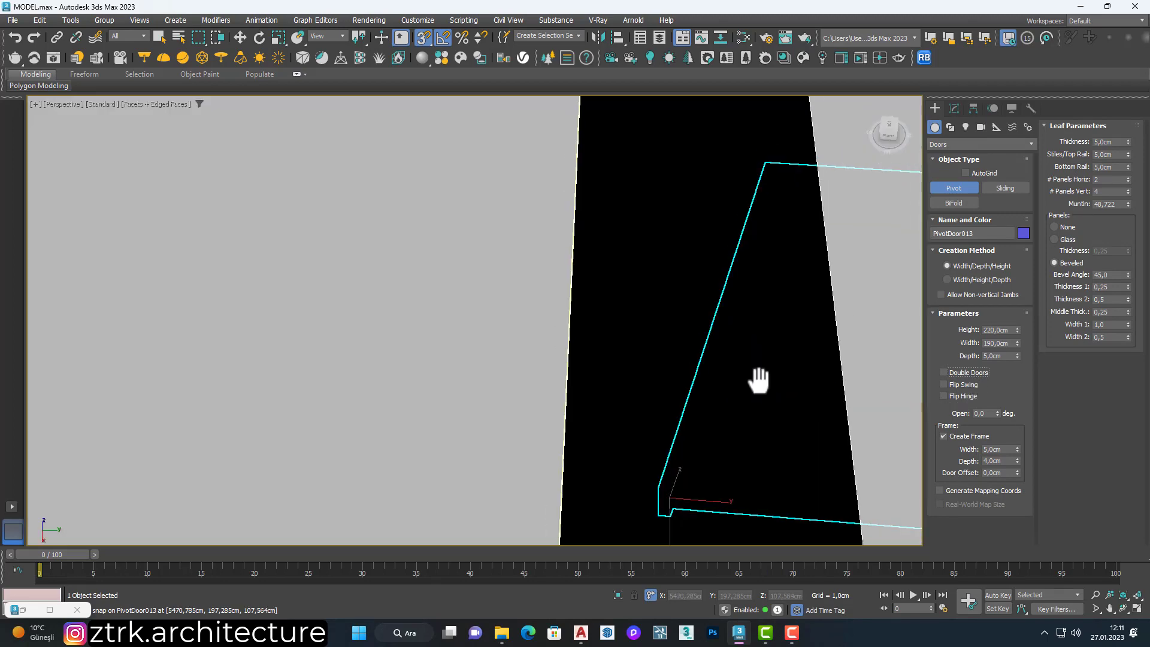
middle_click_drag(757, 380, 494, 275)
left_click_drag(1128, 194, 960, 395)
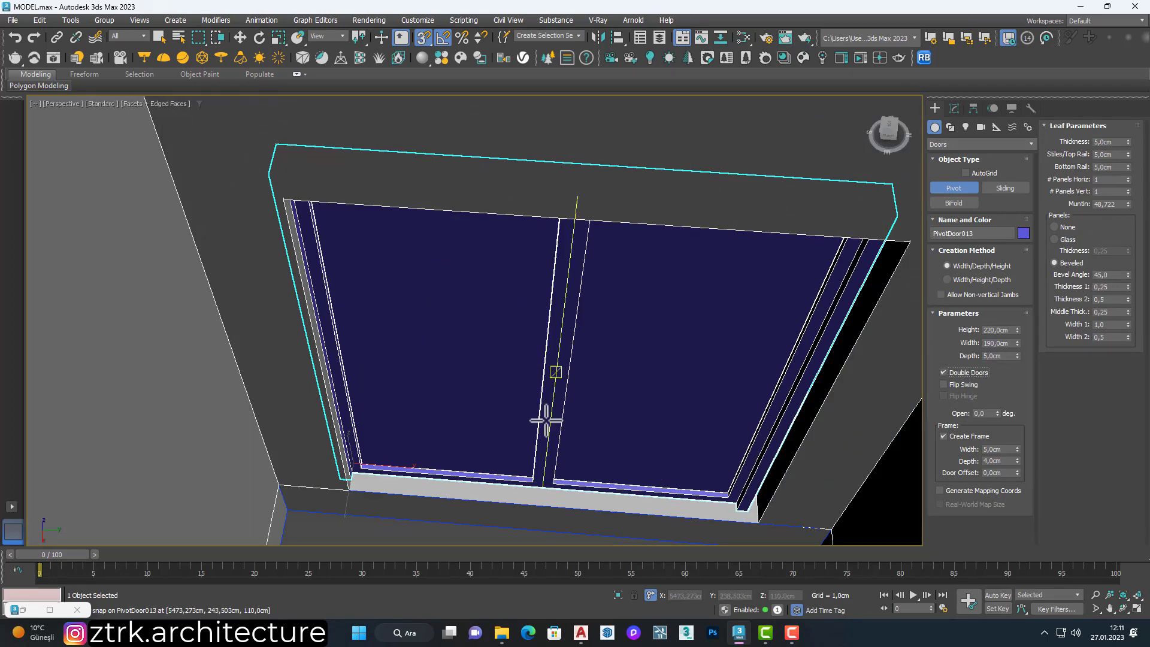
scroll(547, 413, "down", 5)
scroll(584, 361, "up", 2)
middle_click_drag(584, 361, 577, 274, "alt")
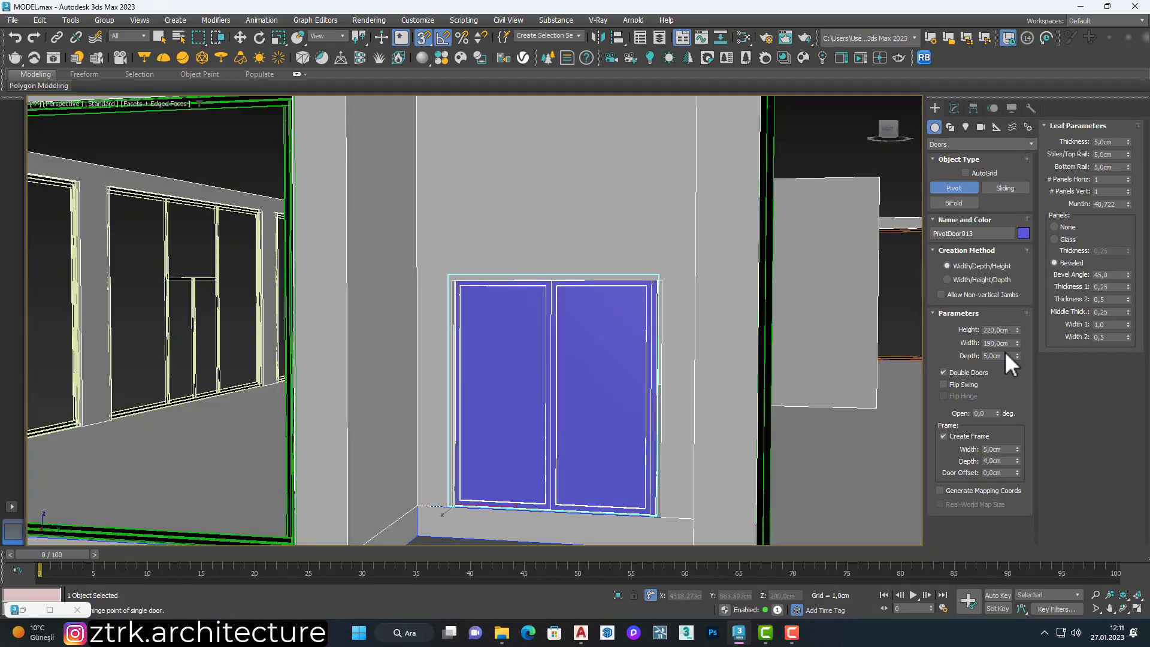
type("215")
key("Return")
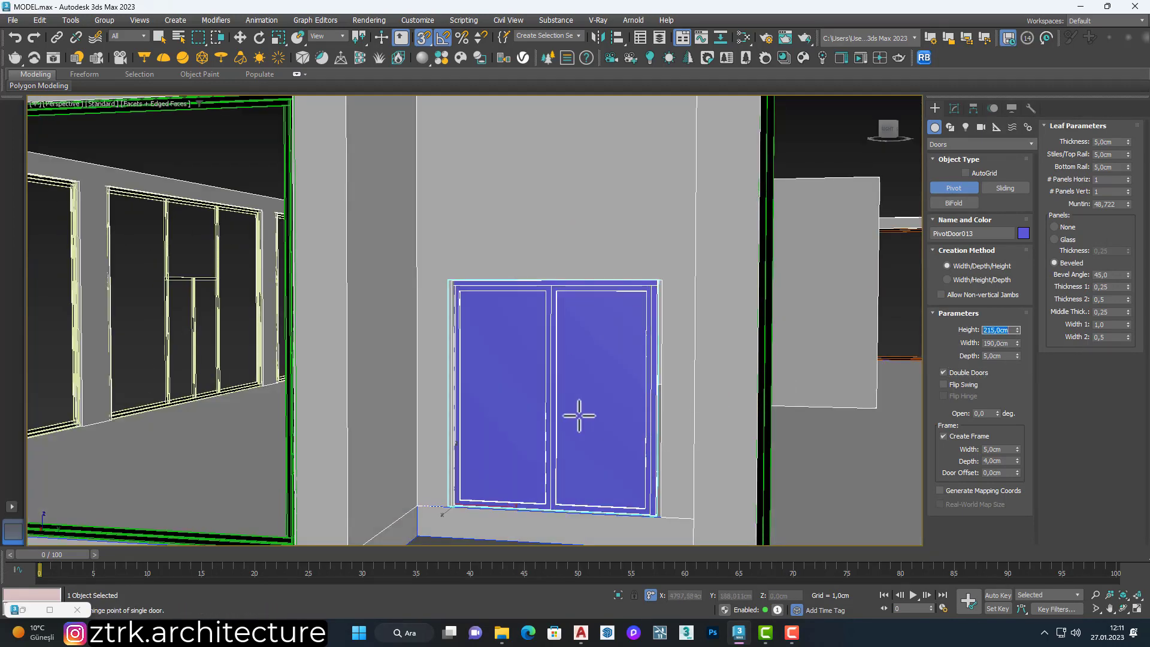
Move the door into the wall opening in the top view, then return to Perspective.
key("w")
key("t")
scroll(521, 395, "up", 5)
scroll(491, 299, "up", 5)
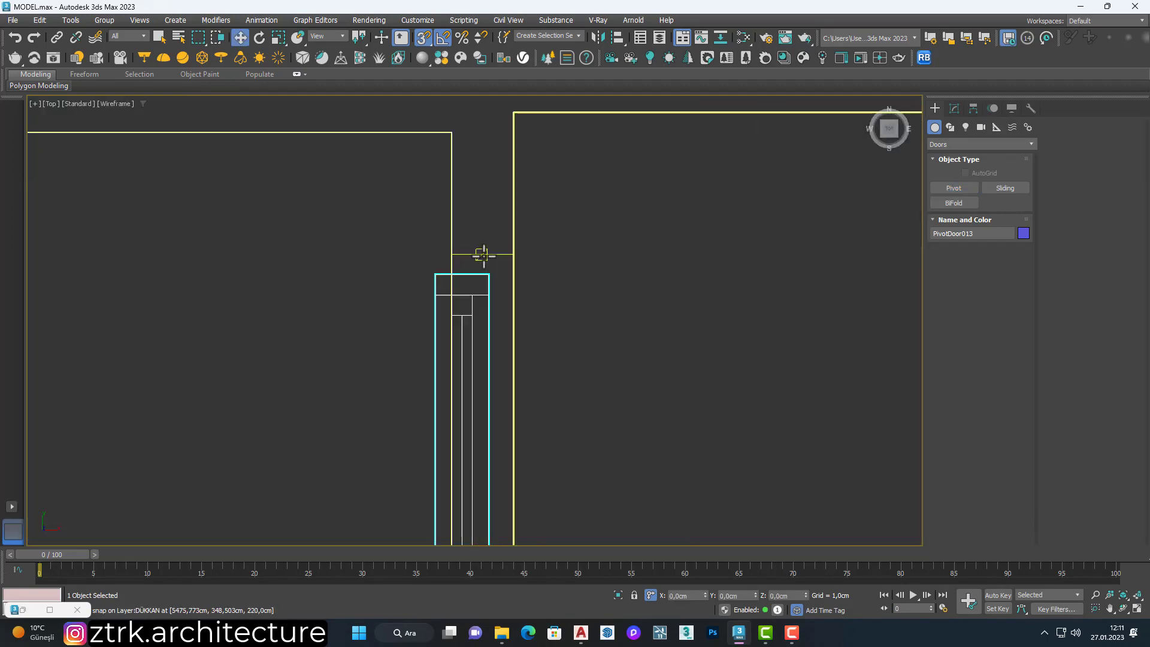
scroll(479, 311, "down", 4)
mouse_move(485, 362)
left_mouse_down()
mouse_move(514, 308)
mouse_move(484, 258)
left_mouse_up()
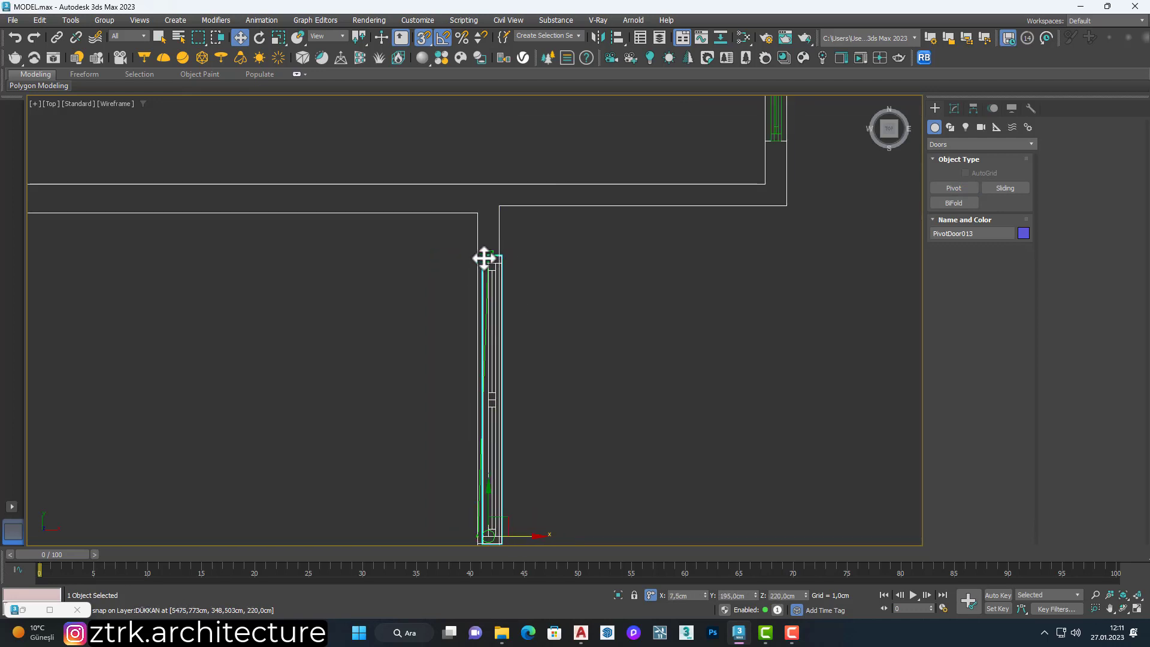
scroll(527, 414, "up", 4)
scroll(456, 429, "up", 3)
left_click_drag(456, 431, 385, 443)
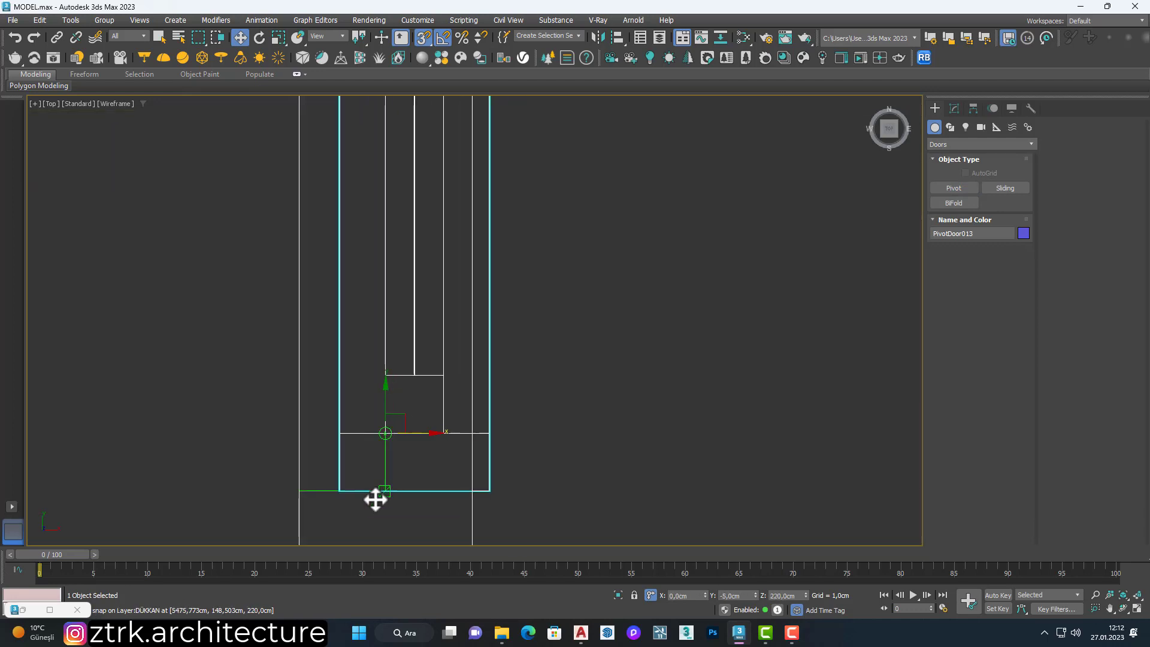
scroll(418, 354, "down", 3)
key("p")
middle_click_drag(485, 359, 449, 287, "alt")
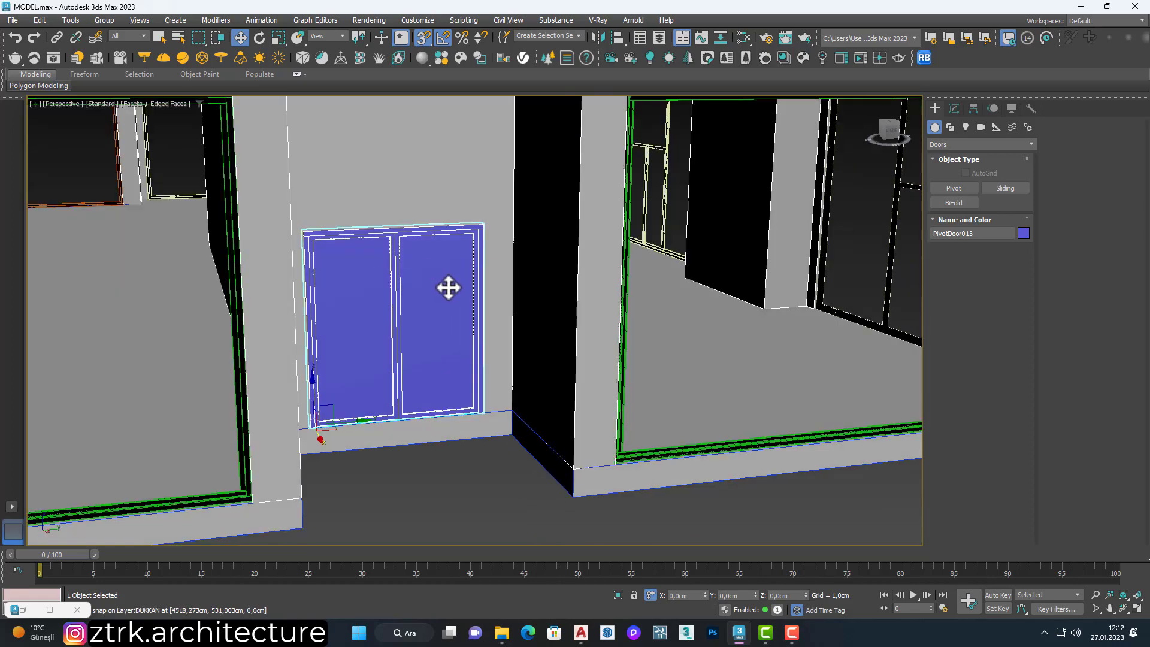
Assign a material to the pivot door from the Material Editor.
key("m")
right_click(875, 315)
left_click(916, 342)
left_click(1100, 133)
scroll(555, 410, "down", 8)
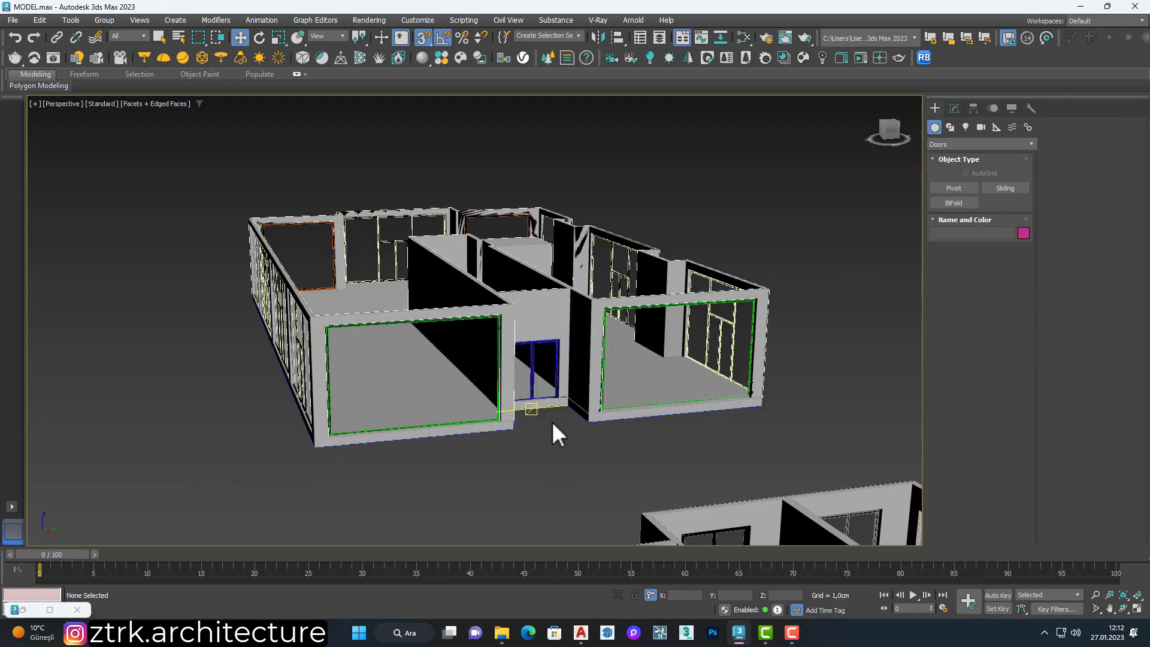
mouse_move(460, 382)
middle_mouse_down("alt")
mouse_move(595, 442)
mouse_move(651, 403)
mouse_move(591, 461)
mouse_move(527, 441)
middle_mouse_up("alt")
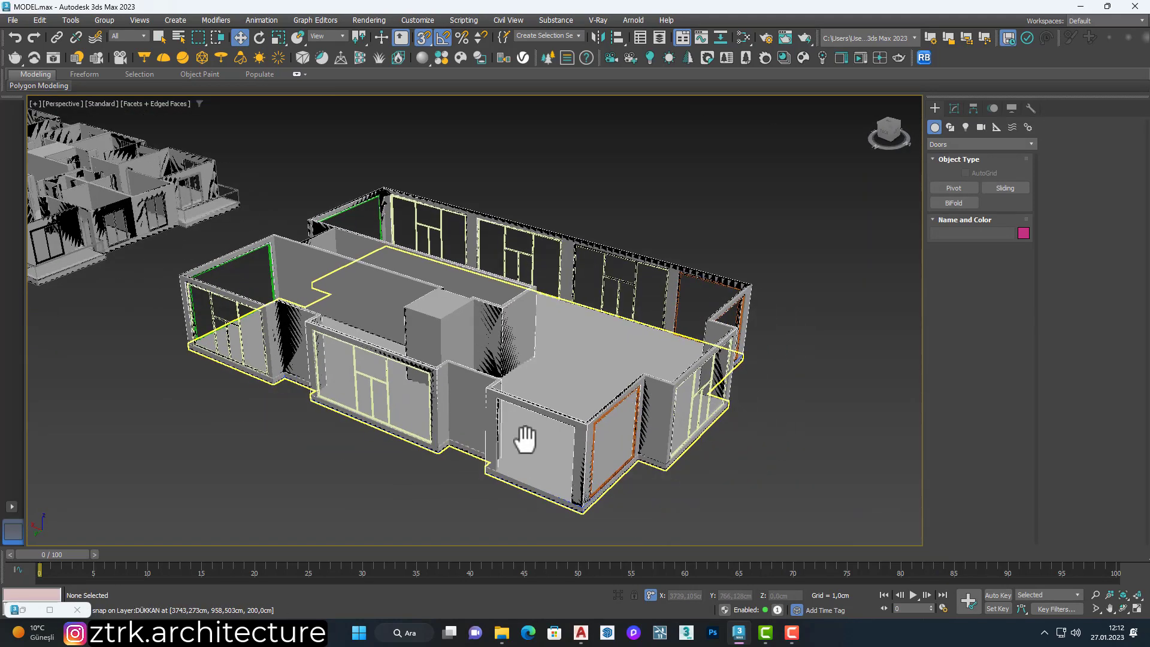
In the top wireframe view, clone FixedWindow037 as FixedWindow042 and rotate it 90°.
key("t")
scroll(506, 434, "up", 5)
key("F3")
scroll(420, 395, "down", 5)
scroll(336, 323, "up", 4)
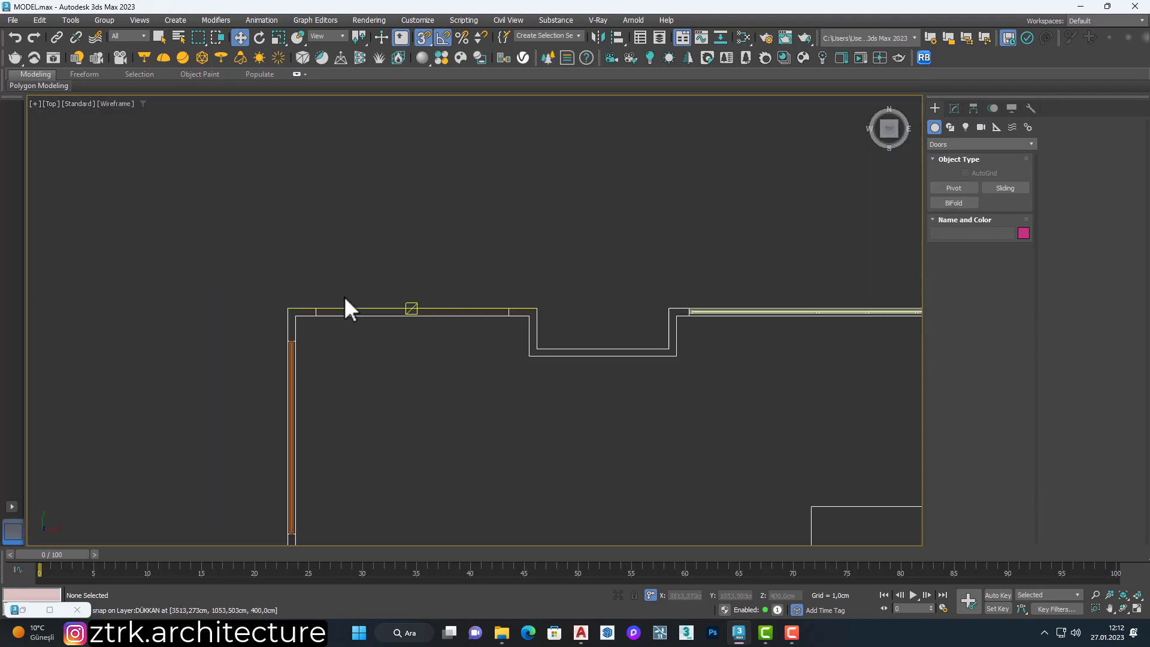
left_click(291, 355)
middle_click_drag(309, 422, 331, 358)
left_click_drag(334, 356, 410, 355, "shift")
left_click(570, 367)
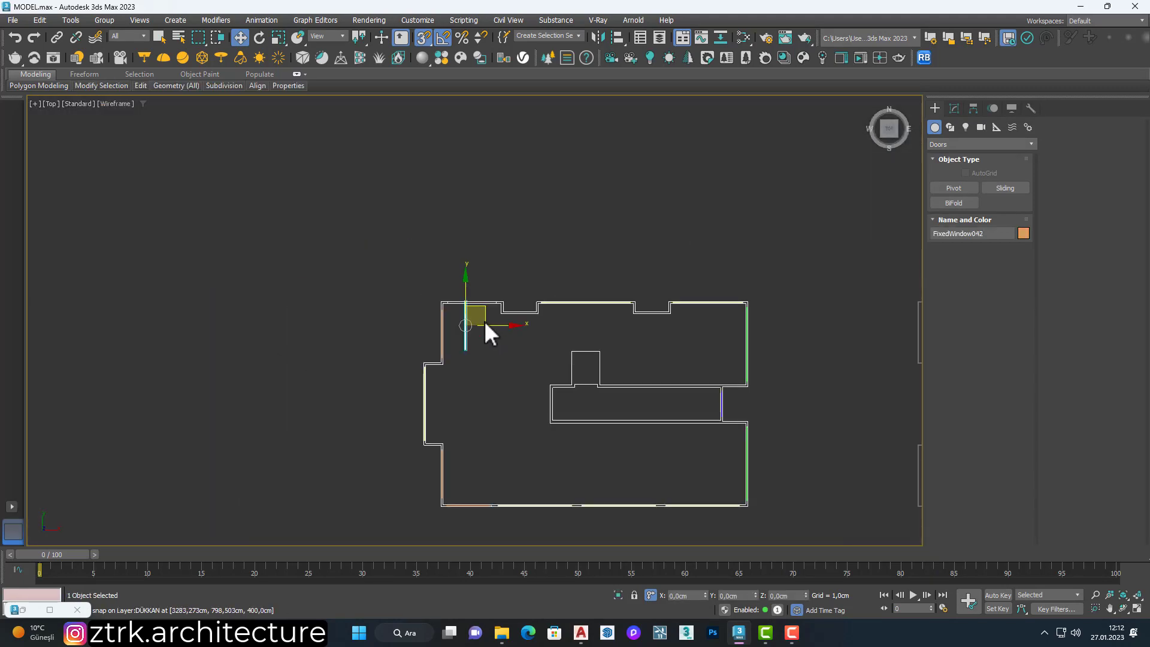
key("e")
left_click_drag(484, 321, 440, 335)
key("w")
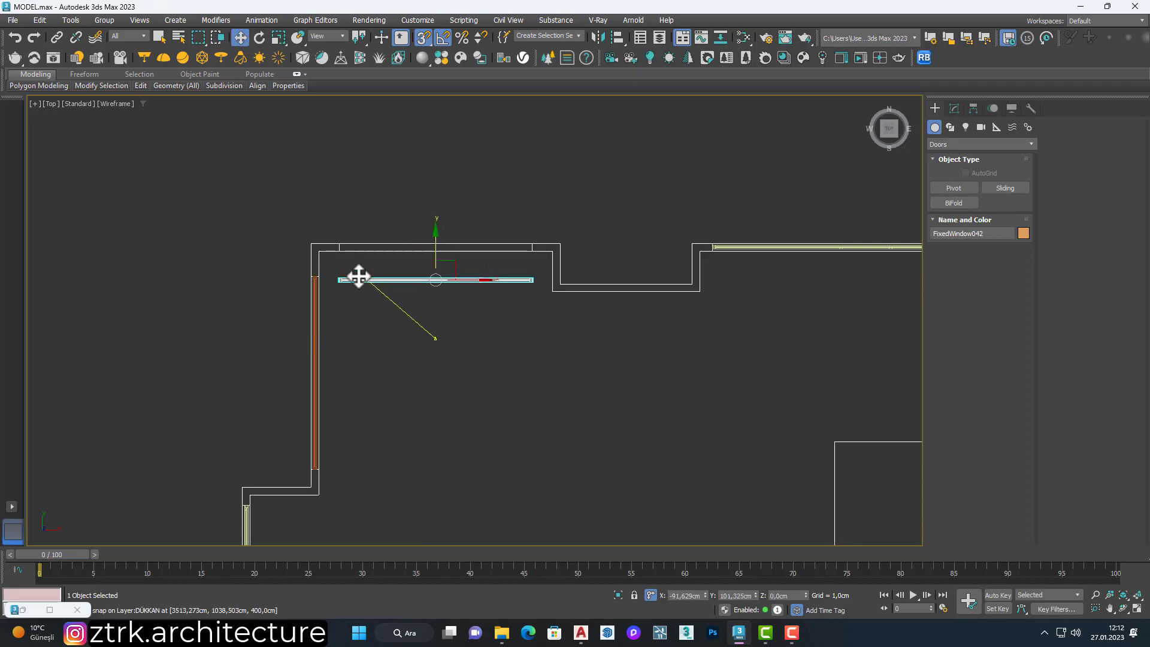
Return to the shaded Perspective view and orbit to inspect the new window copy.
scroll(358, 276, "down", 5)
key("p")
middle_click_drag(430, 322, 556, 273, "alt")
key("F3")
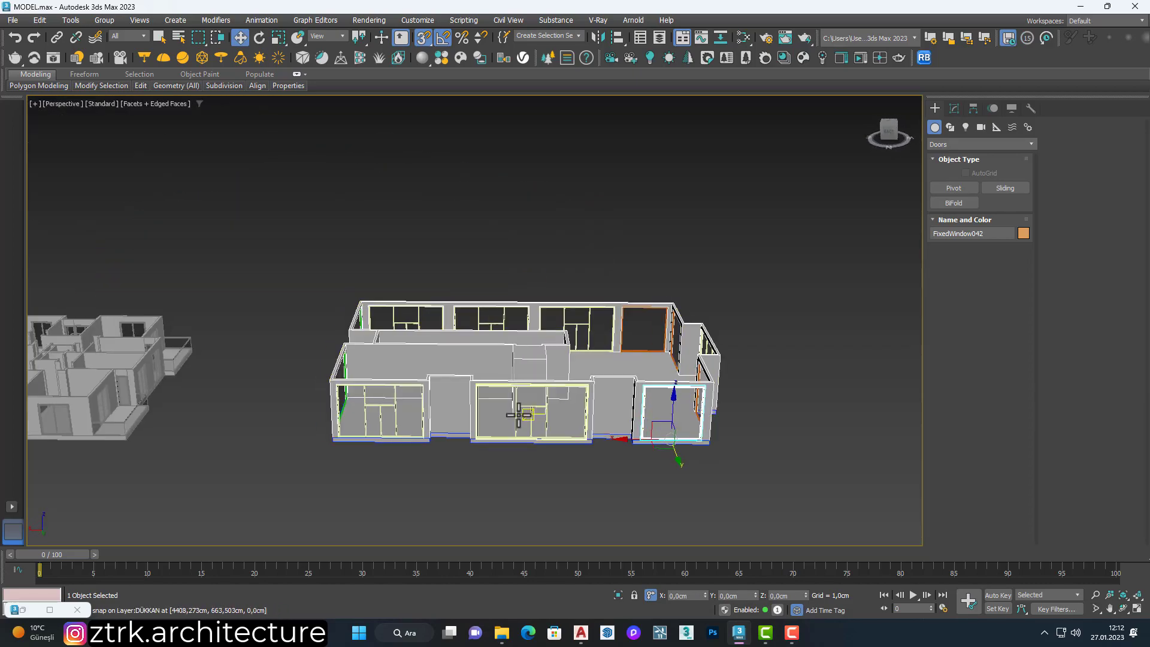
middle_click_drag(518, 414, 539, 389, "alt")
scroll(565, 359, "up", 5)
scroll(634, 360, "down", 5)
scroll(545, 424, "up", 5)
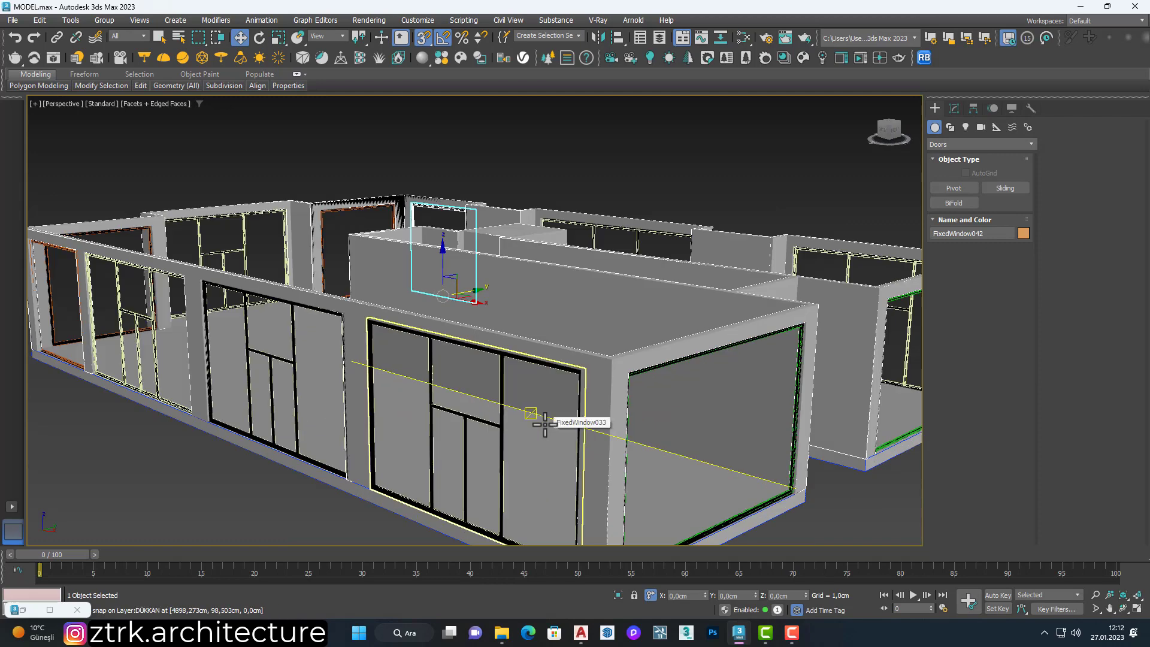
scroll(545, 424, "down", 2)
scroll(550, 389, "down", 5)
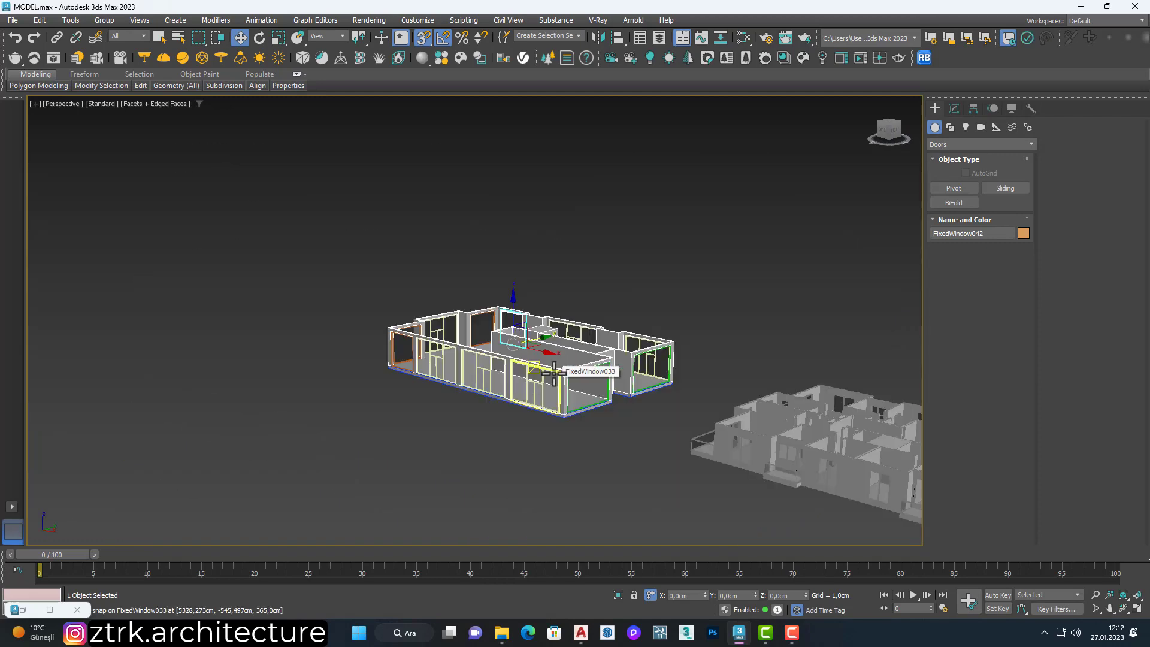
scroll(553, 373, "up", 4)
scroll(554, 372, "down", 4)
middle_click_drag(554, 373, 497, 325, "alt")
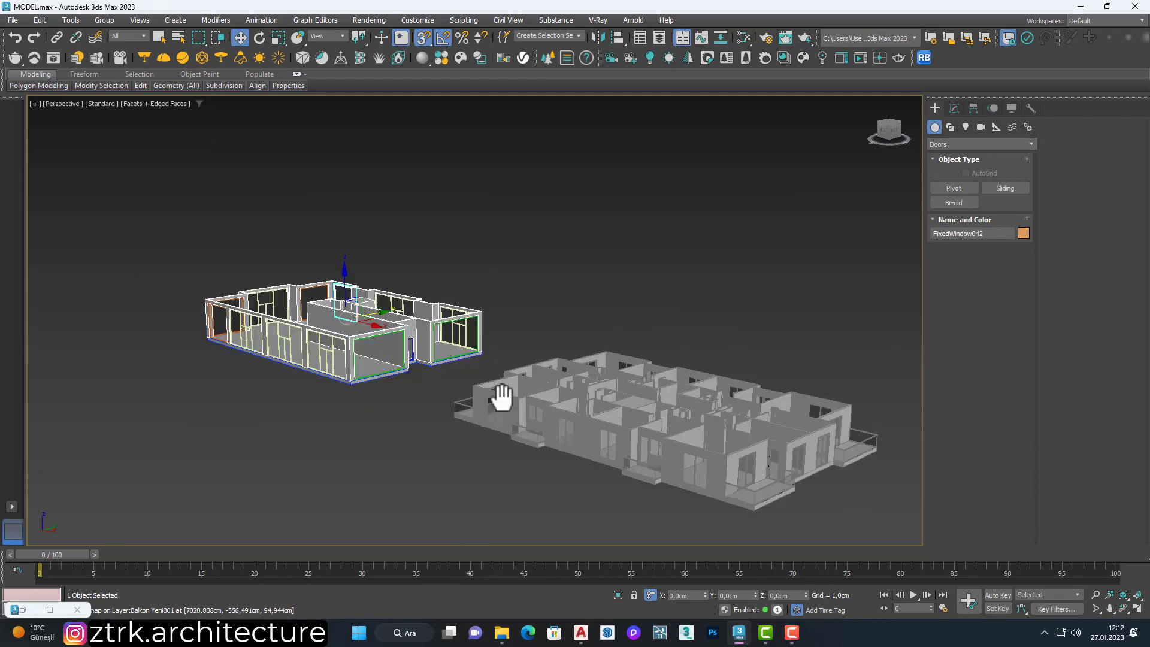
scroll(629, 426, "up", 3)
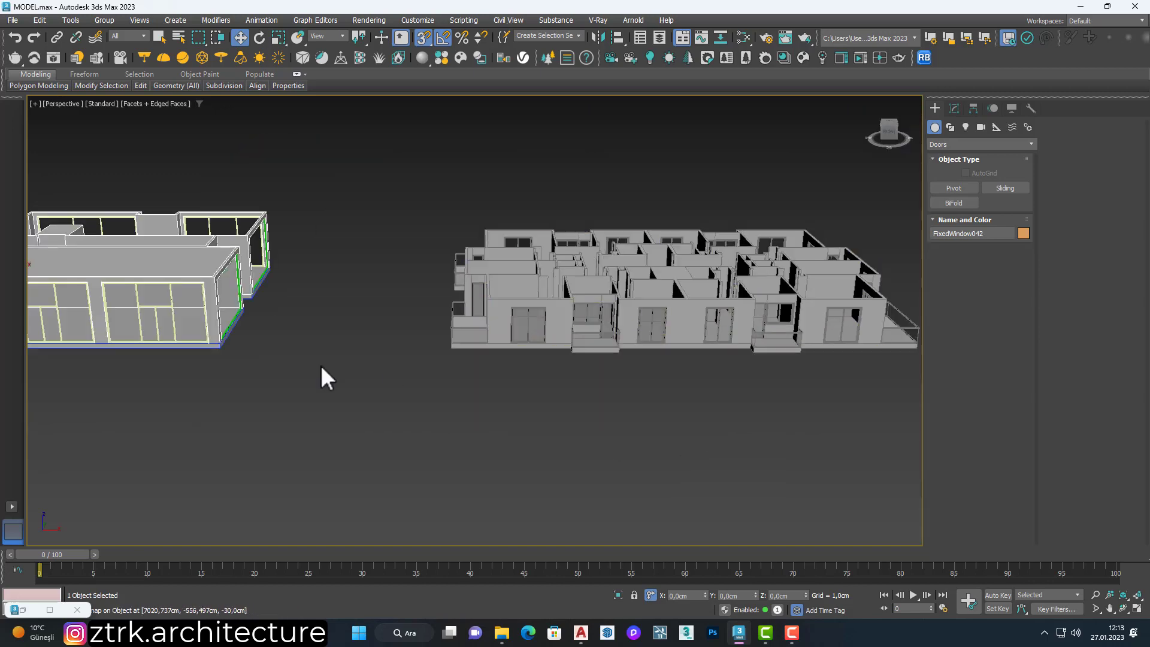
Clear the selection and pan from the shop over to the apartment floor model.
middle_click_drag(323, 378, 653, 437)
left_click(492, 384)
left_click(1023, 233)
left_click(641, 386)
middle_click_drag(641, 389, 335, 383)
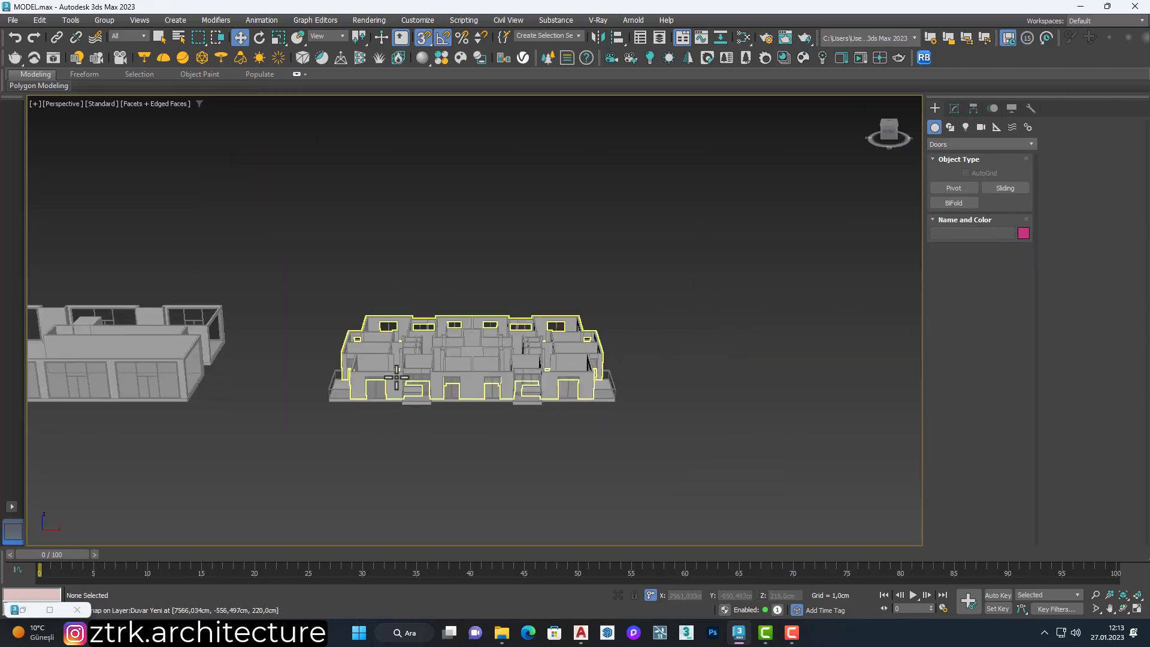
scroll(482, 365, "up", 6)
scroll(499, 406, "up", 2)
scroll(498, 406, "down", 3)
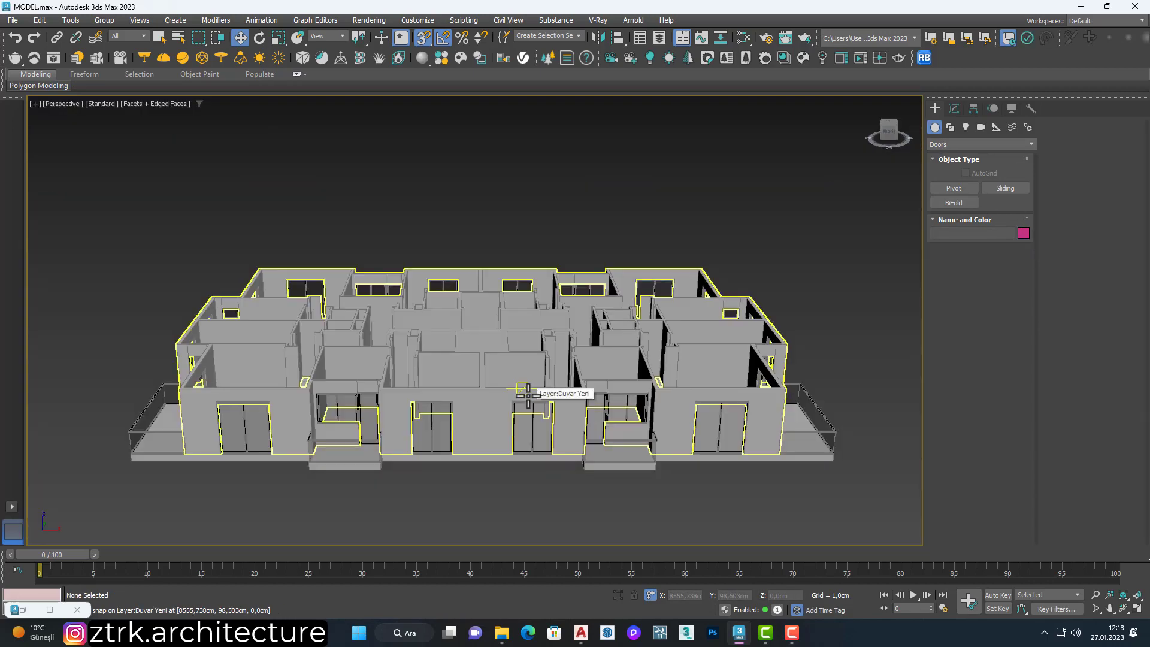
scroll(775, 485, "down", 3)
scroll(778, 485, "down", 3)
Select the whole apartment floor and group it as 'kat'.
left_click_drag(782, 491, 440, 321)
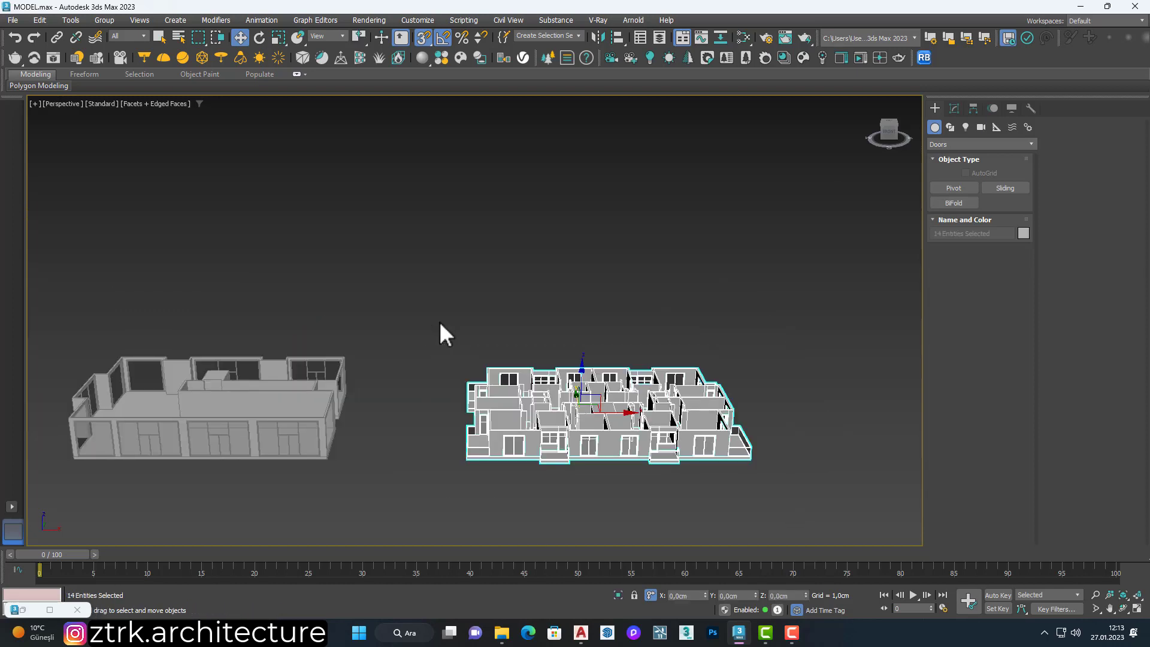
left_click(104, 20)
left_click(120, 40)
type("kat")
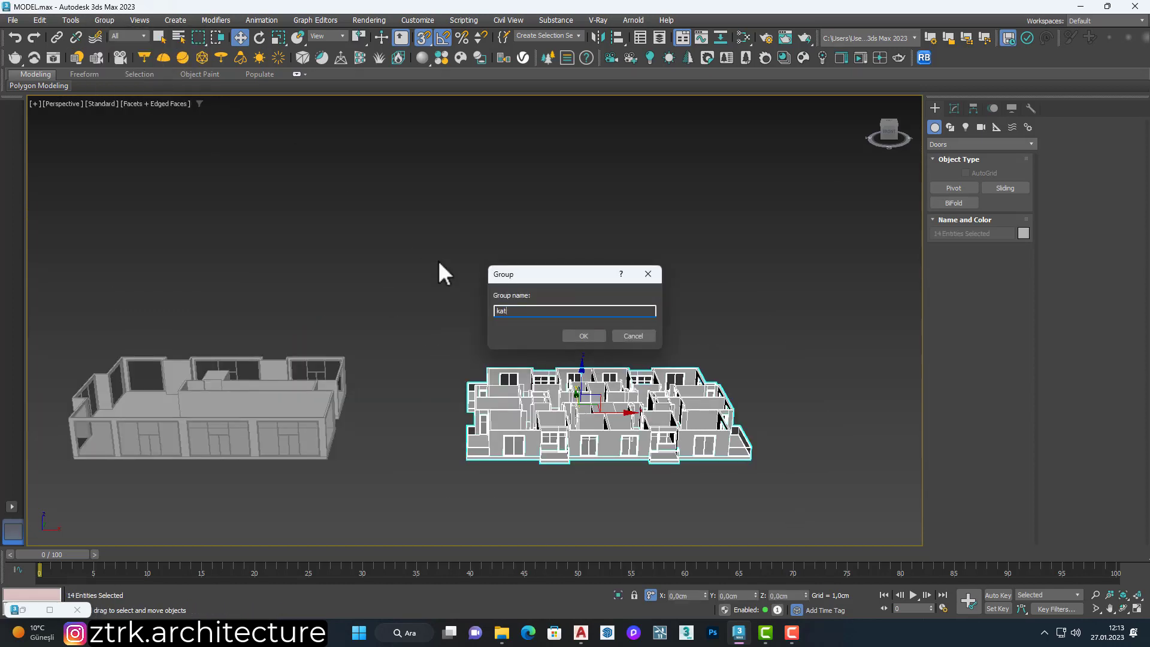
key("Return")
scroll(579, 461, "up", 4)
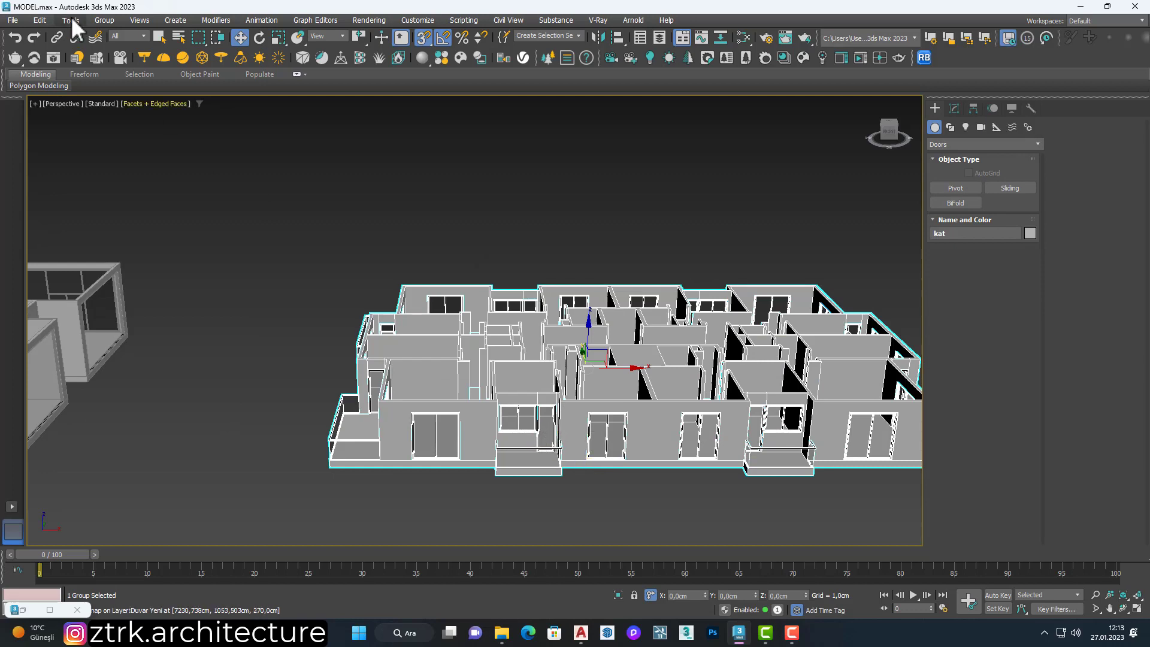
Array the 'kat' group into 5 floors with a 300 cm Z offset.
left_click(96, 18)
left_click(102, 246)
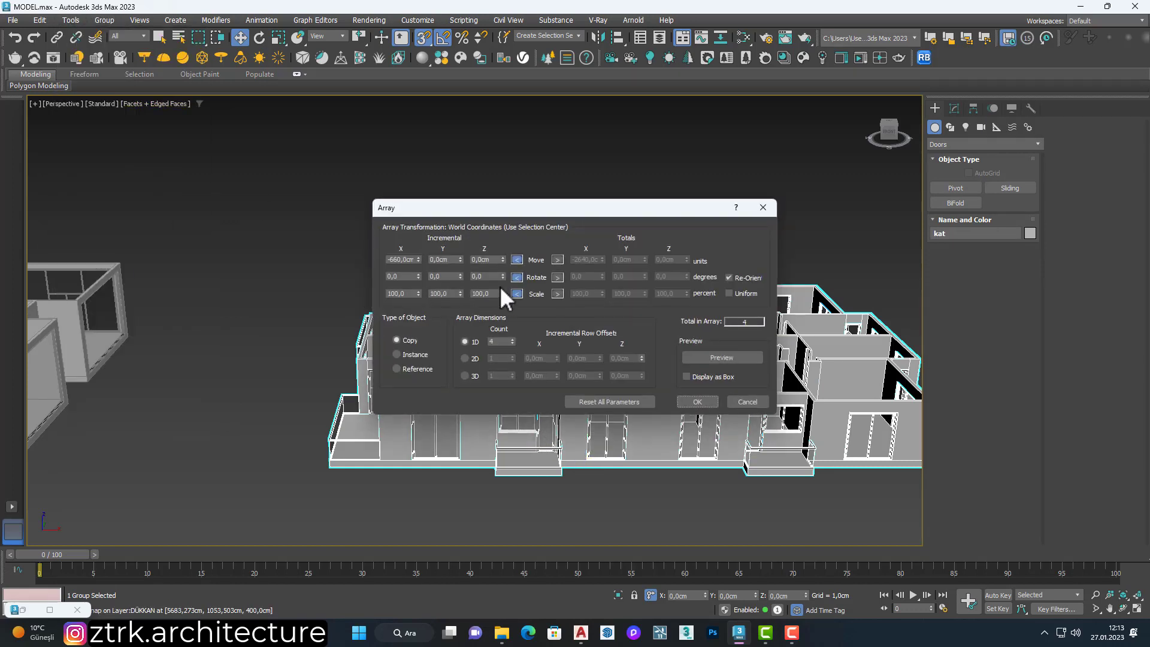
right_click(419, 260)
type("300")
left_click(721, 358)
left_click_drag(636, 210, 245, 148)
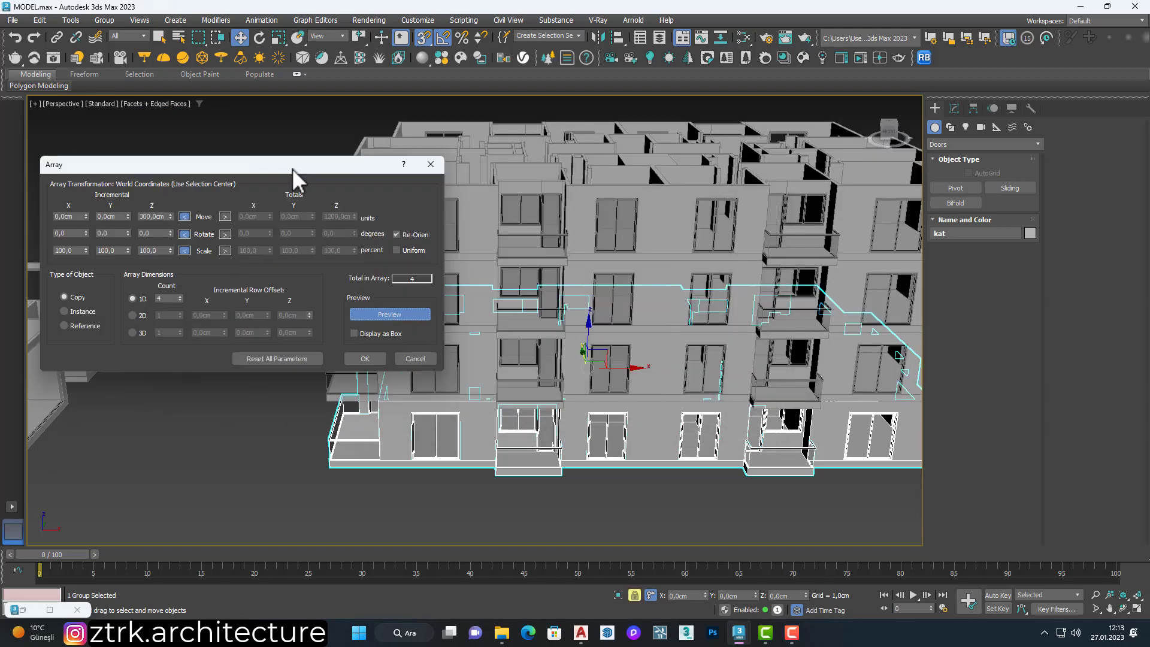
scroll(431, 271, "down", 3)
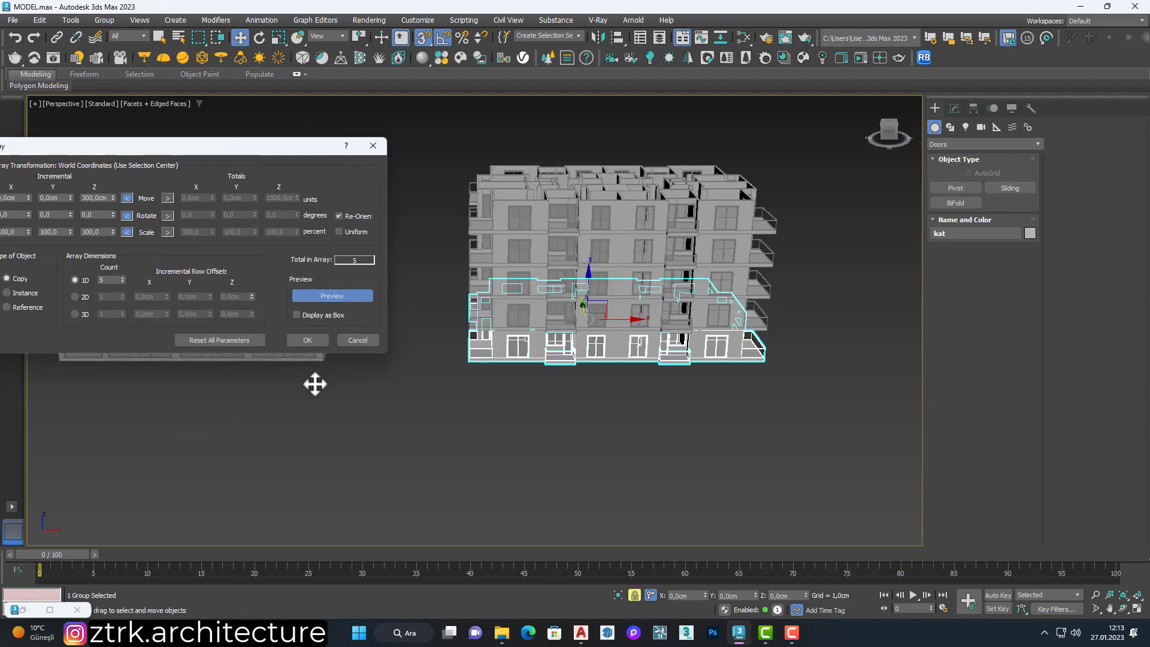
left_click(306, 340)
mouse_move(312, 344)
middle_mouse_down("alt")
mouse_move(462, 328)
mouse_move(544, 303)
mouse_move(555, 243)
middle_mouse_up("alt")
scroll(545, 303, "up", 5)
scroll(555, 243, "down", 5)
Select the five apartment floors and group them as Group051.
left_click_drag(922, 487, 413, 138)
middle_click_drag(413, 137, 537, 452, "alt")
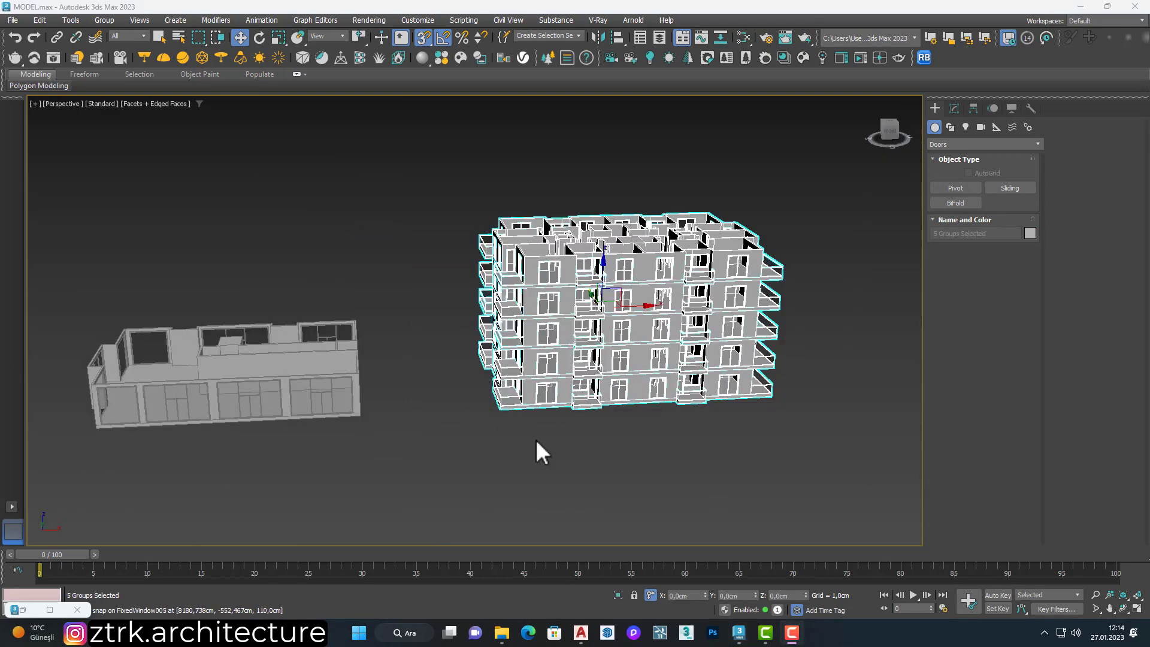
left_click(104, 20)
left_click(579, 338)
scroll(526, 407, "up", 5)
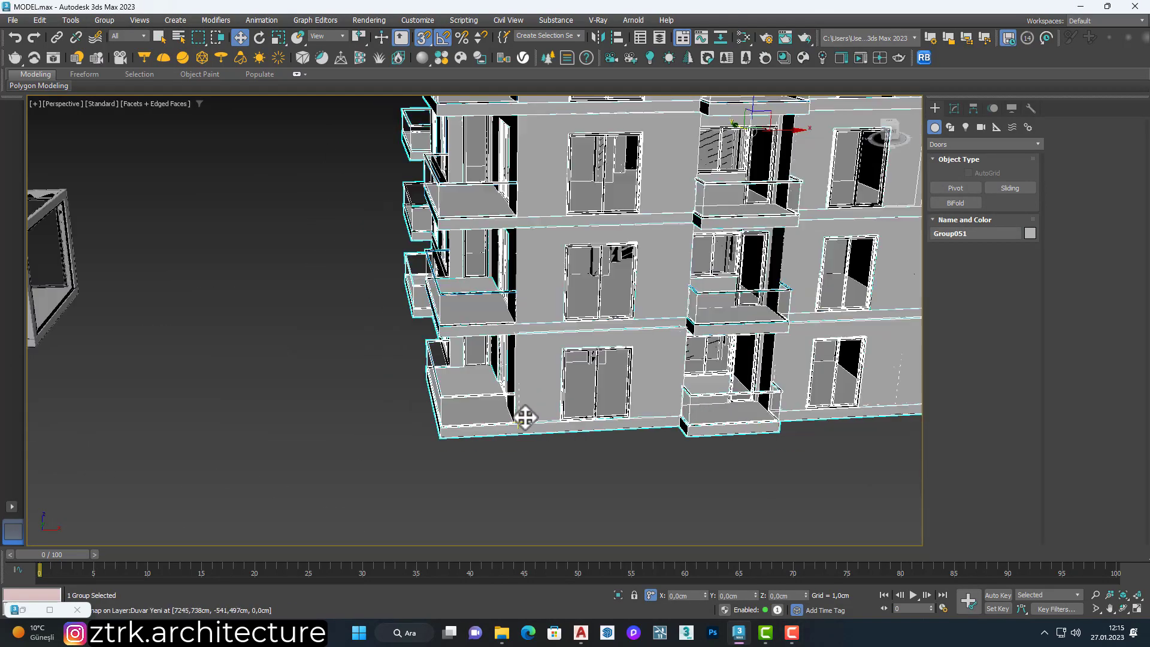
scroll(526, 410, "down", 5)
scroll(521, 416, "up", 5)
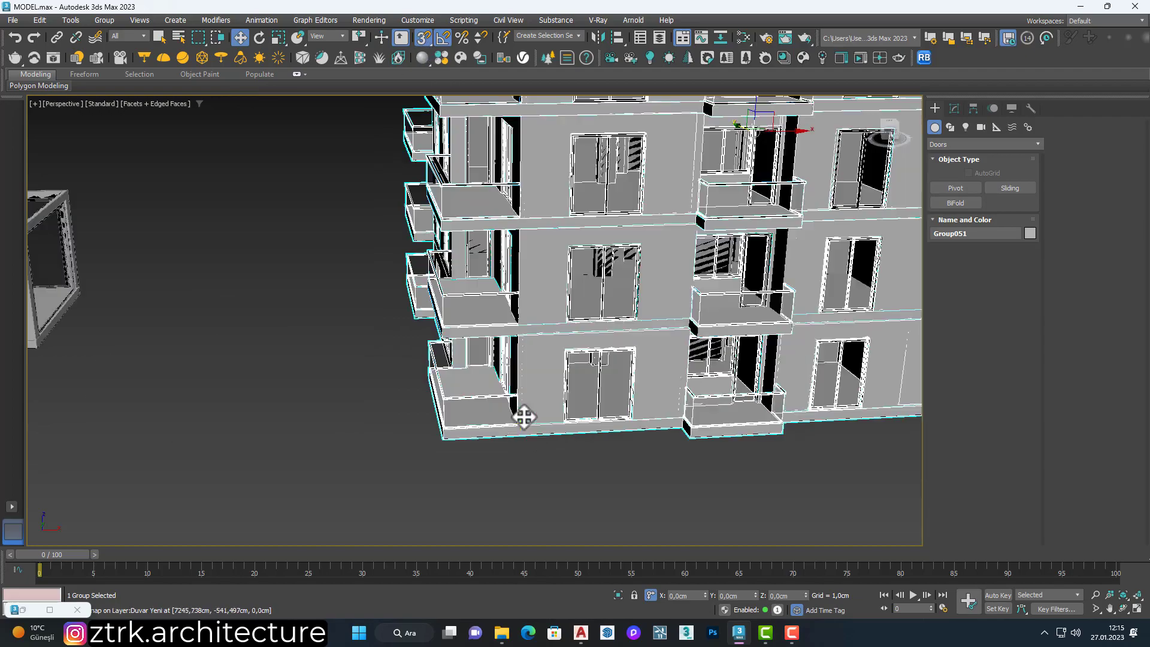
scroll(521, 384, "down", 5)
scroll(595, 326, "up", 5)
scroll(583, 332, "down", 3)
scroll(605, 431, "down", 3)
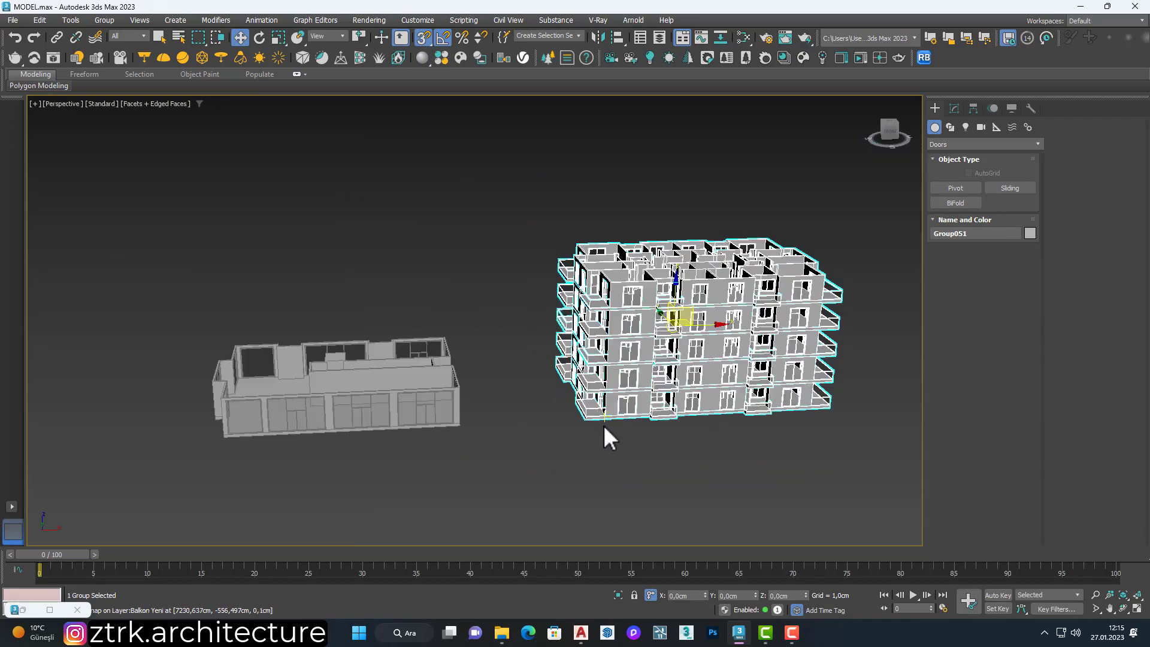
scroll(599, 413, "up", 3)
Snap-move Group051 so it rests directly on the shop ground floor slab.
left_click_drag(599, 411, 263, 381)
scroll(266, 378, "up", 3)
scroll(262, 381, "down", 3)
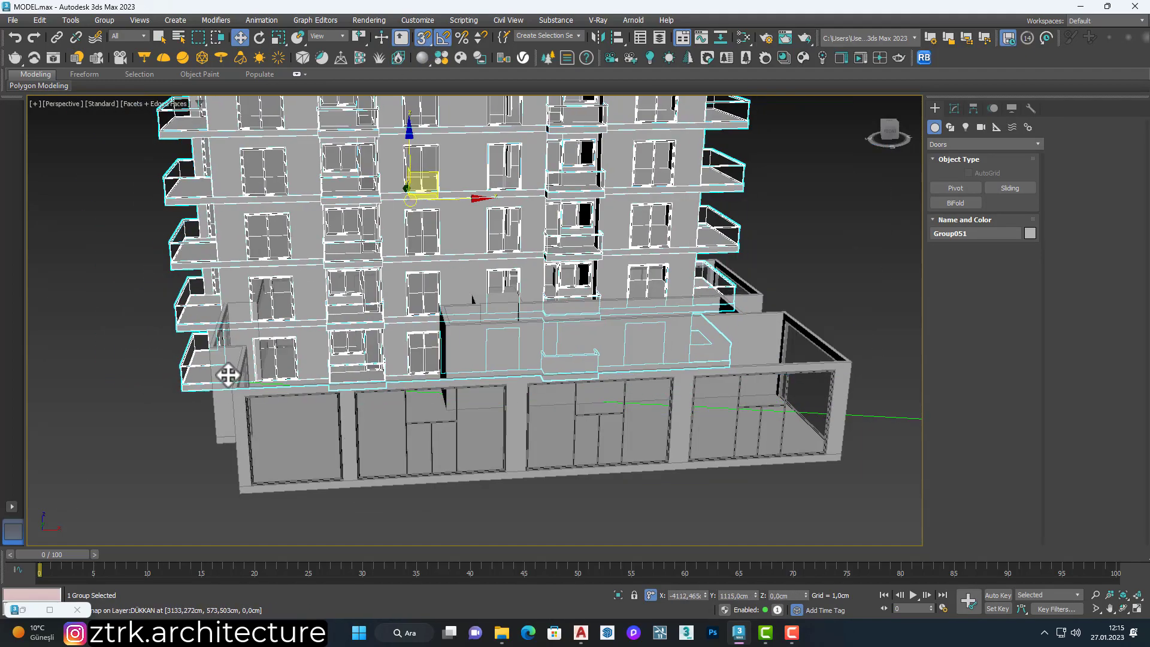
scroll(264, 418, "up", 5)
scroll(267, 444, "up", 3)
scroll(353, 385, "down", 5)
scroll(430, 289, "up", 5)
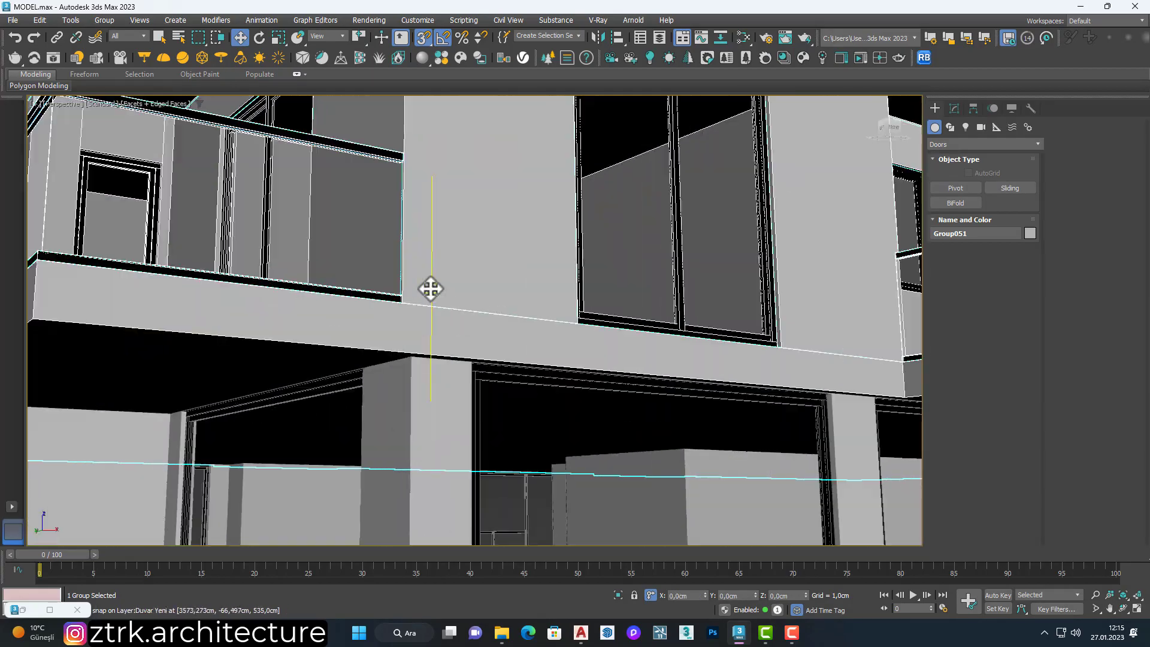
scroll(404, 303, "down", 5)
scroll(419, 308, "up", 2)
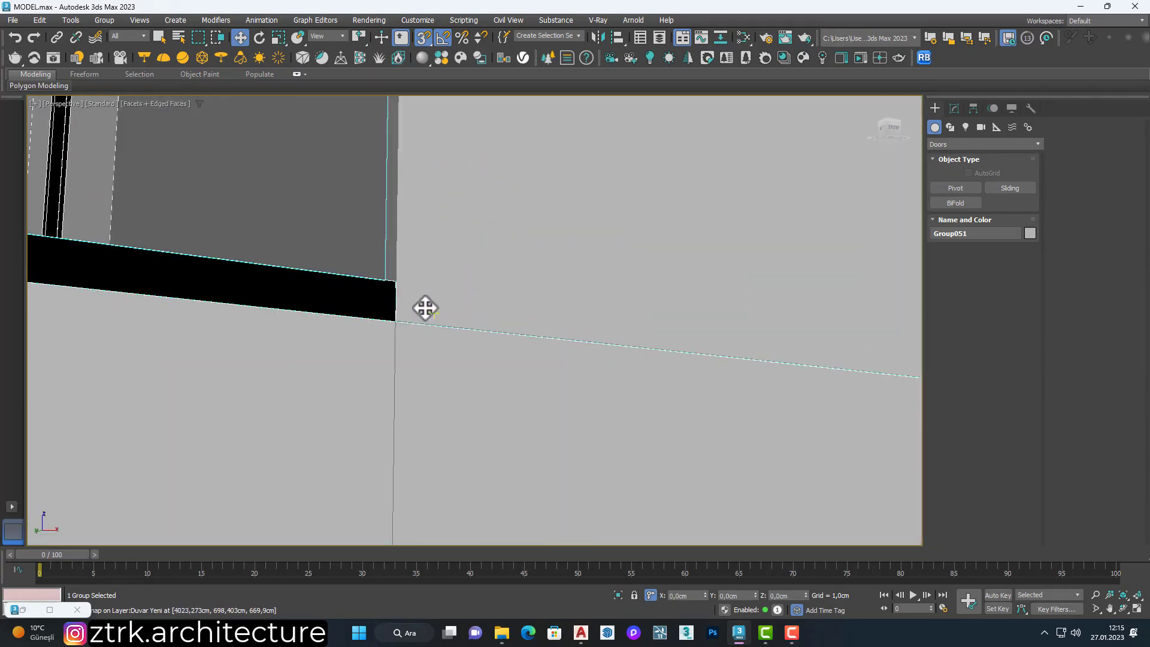
scroll(386, 326, "down", 3)
scroll(360, 323, "down", 6)
scroll(403, 357, "down", 2)
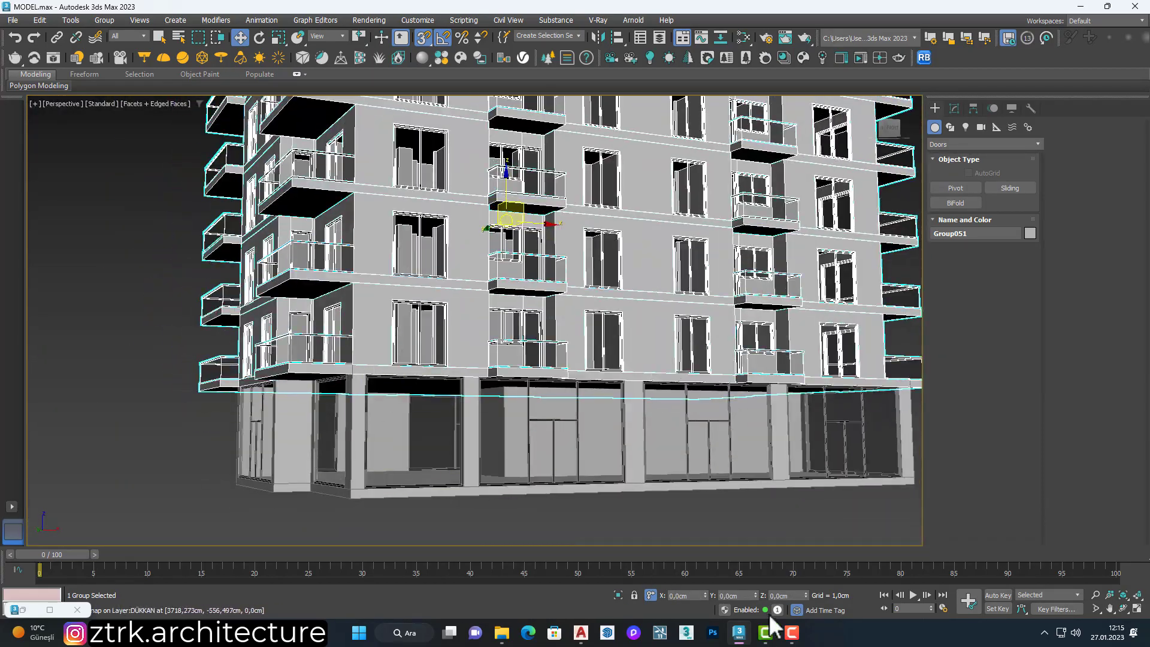
scroll(411, 437, "down", 3)
scroll(457, 367, "down", 2)
Verify the floor stack's alignment on the shop in Front, Left and Perspective views.
mouse_move(457, 367)
middle_mouse_down("alt")
mouse_move(549, 334)
mouse_move(604, 367)
mouse_move(290, 411)
mouse_move(436, 397)
mouse_move(444, 448)
middle_mouse_up("alt")
scroll(444, 448, "up", 5)
key("f")
scroll(288, 354, "up", 5)
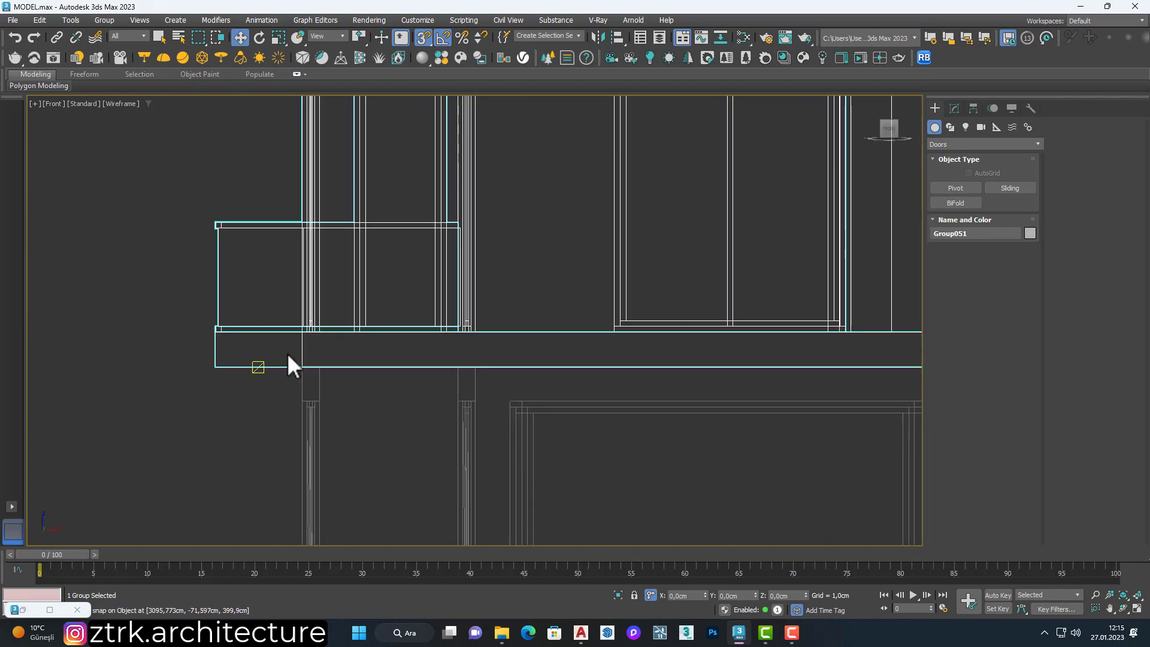
key("p")
scroll(444, 357, "down", 5)
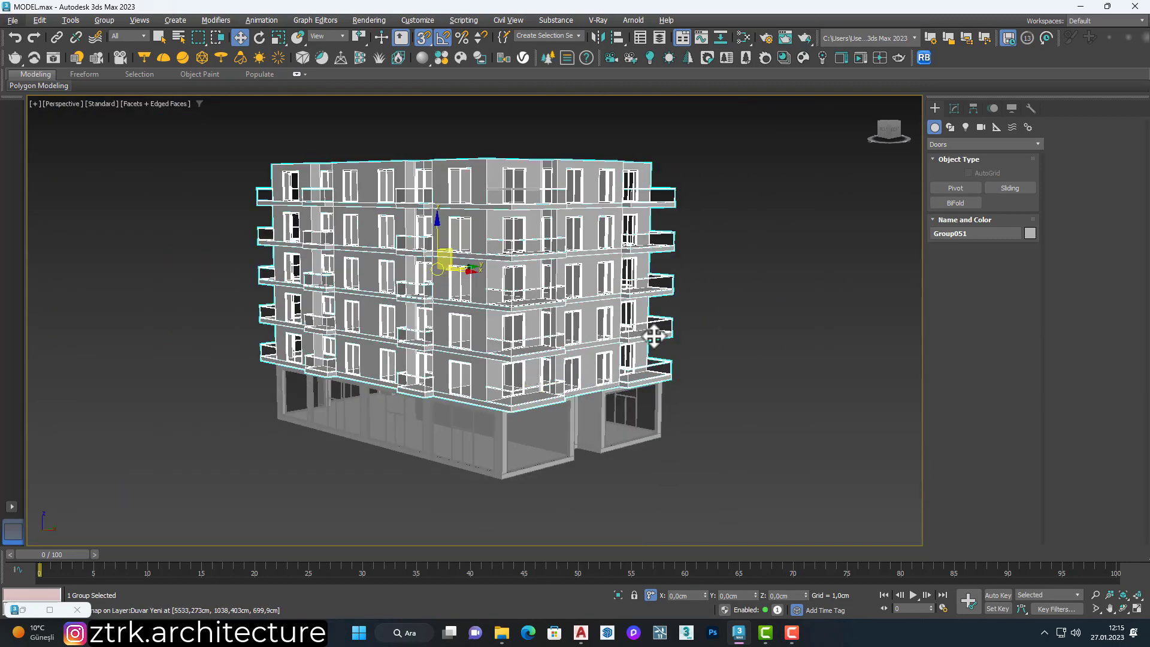
key("l")
left_click(718, 327)
scroll(592, 304, "up", 3)
mouse_move(611, 275)
middle_mouse_down()
mouse_move(611, 354)
mouse_move(523, 349)
mouse_move(618, 335)
middle_mouse_up()
key("p")
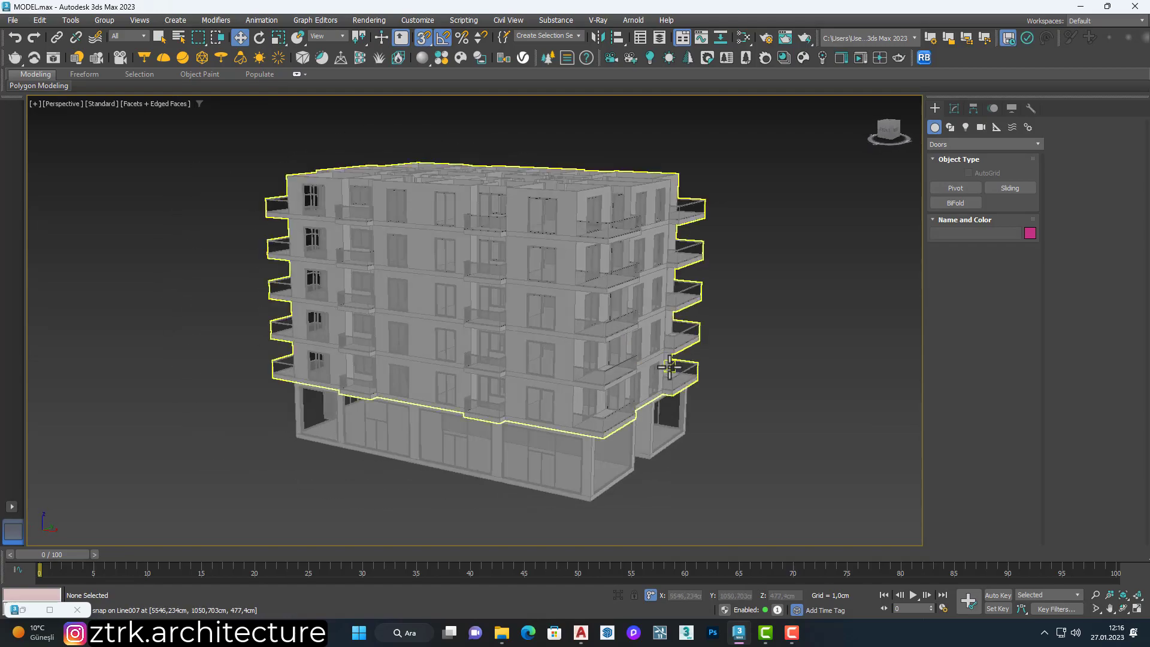